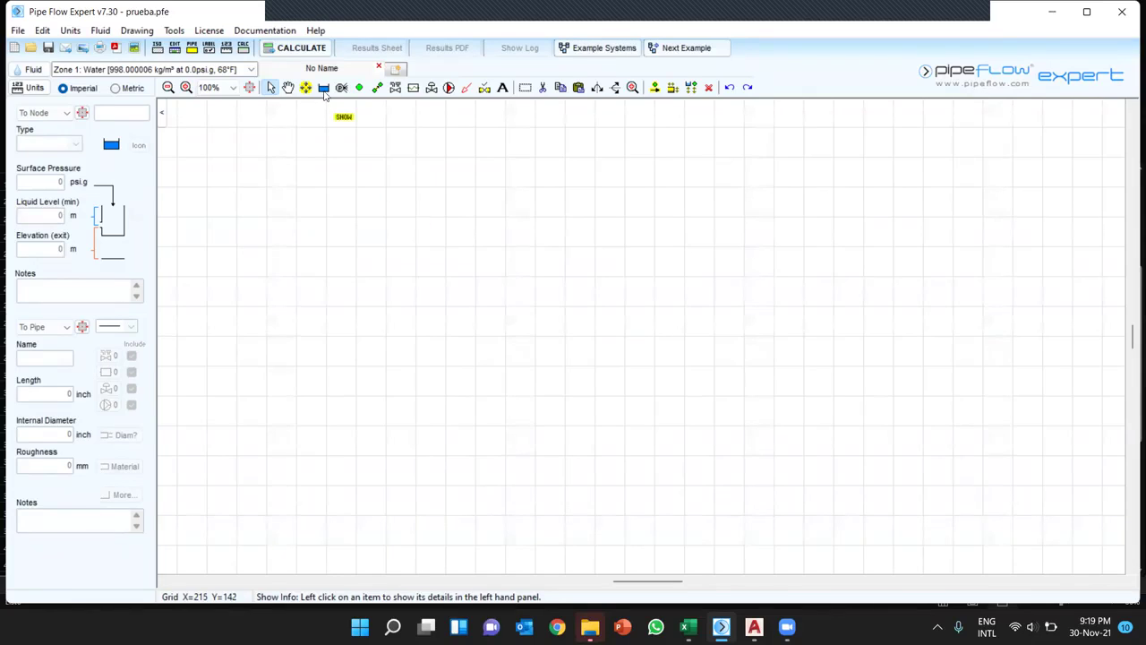
click(377, 87)
right_click(377, 333)
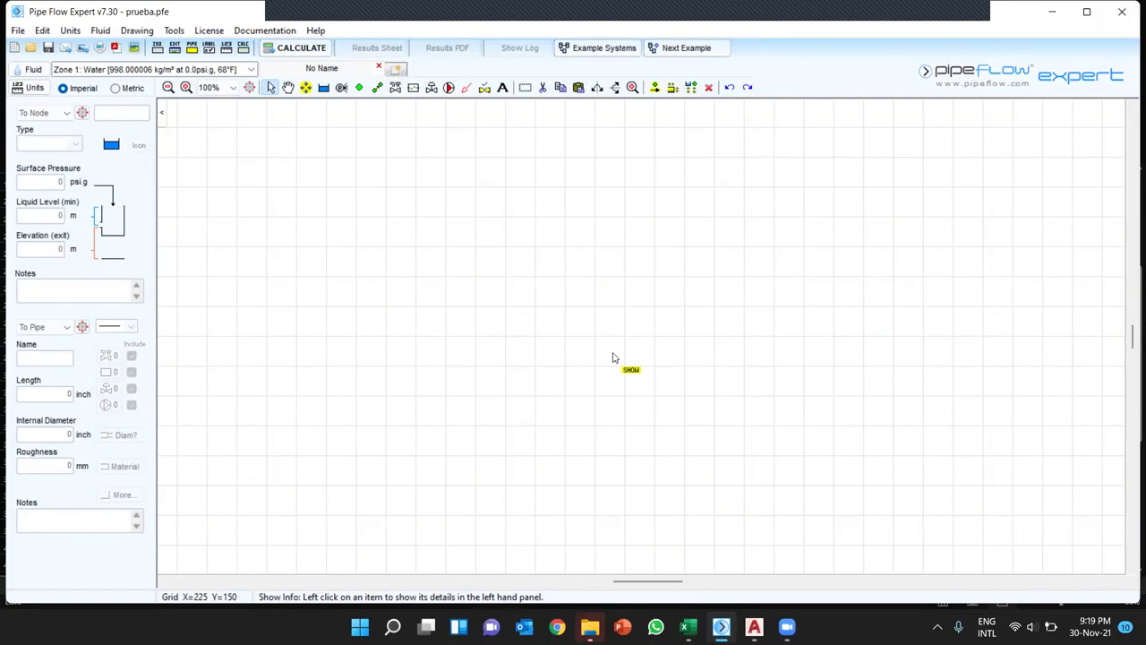
click(378, 90)
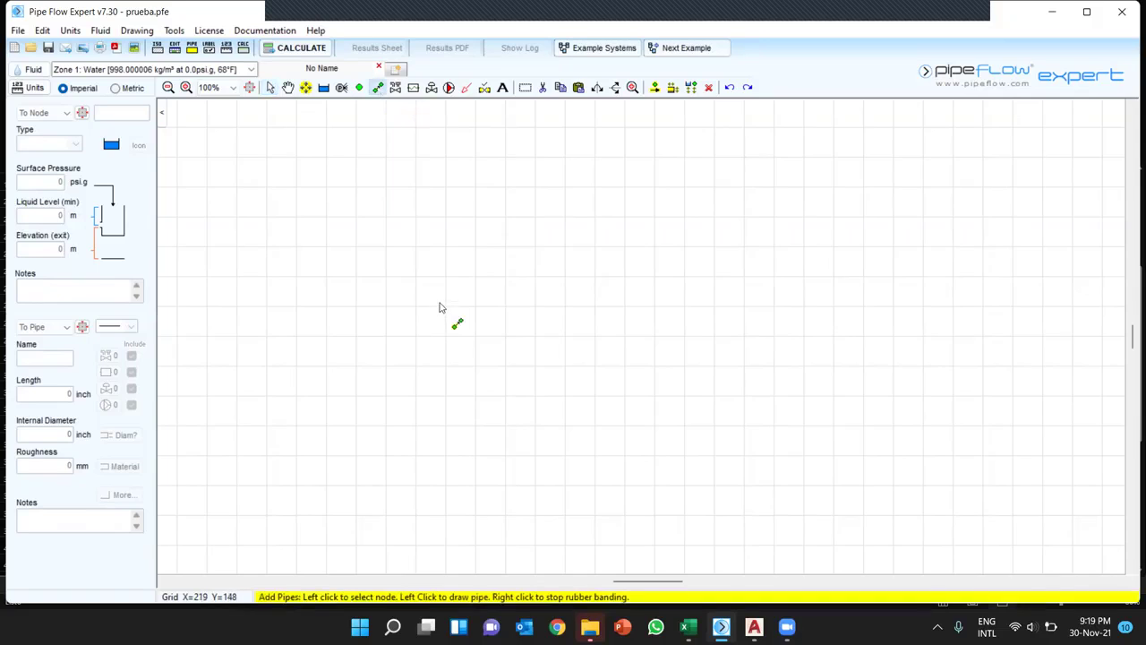
right_click(399, 117)
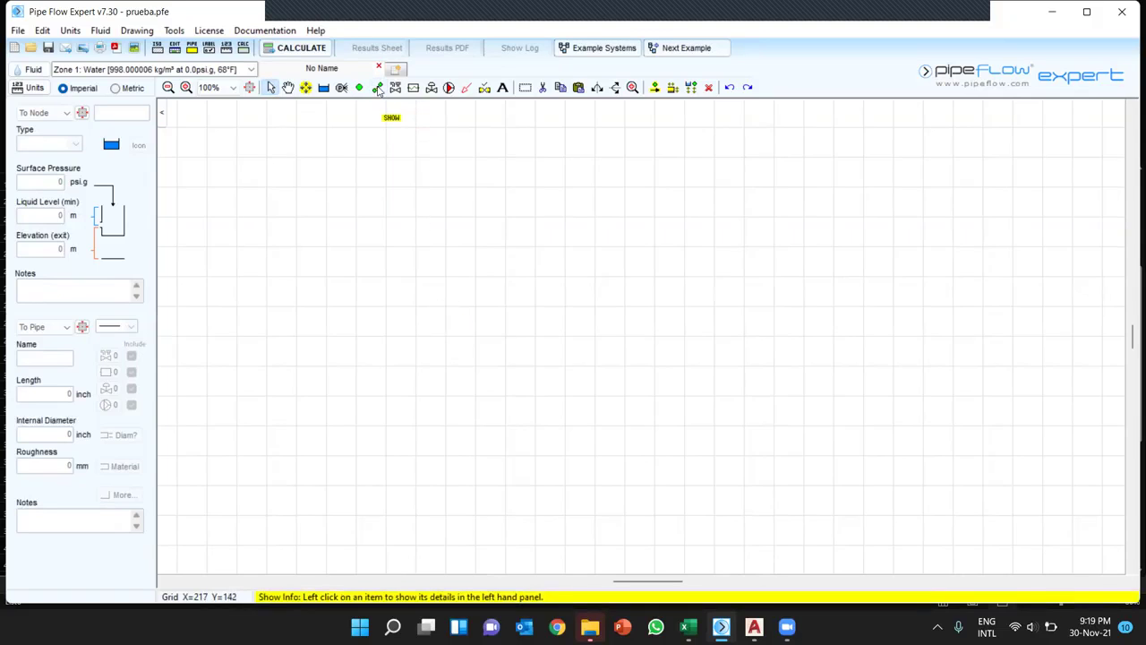
click(378, 91)
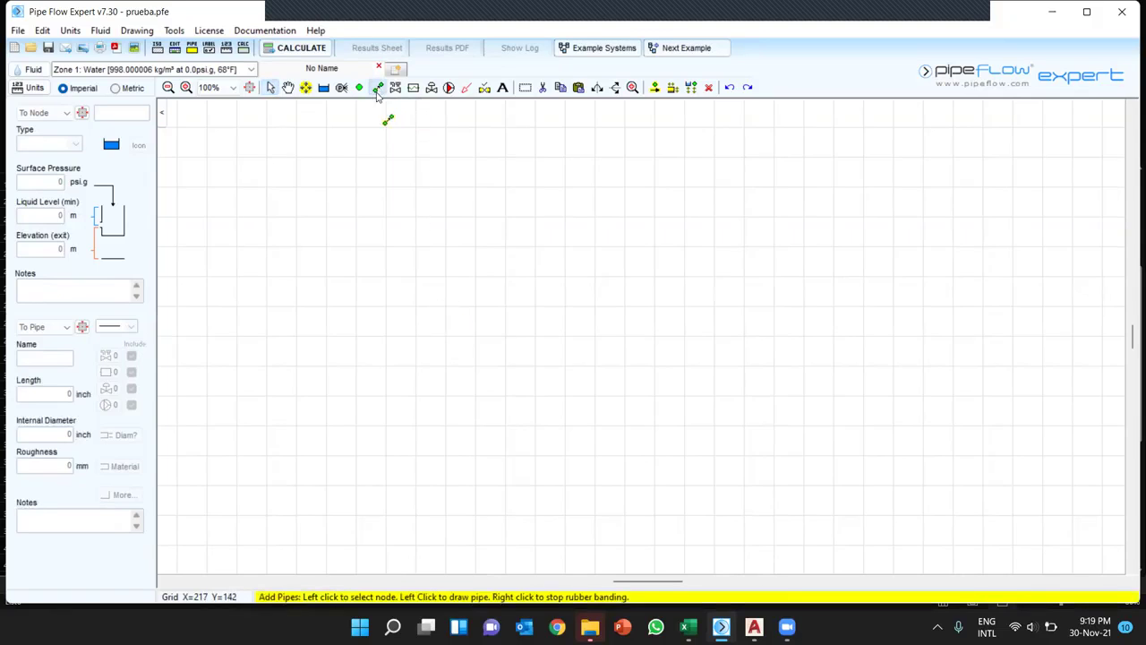
right_click(372, 184)
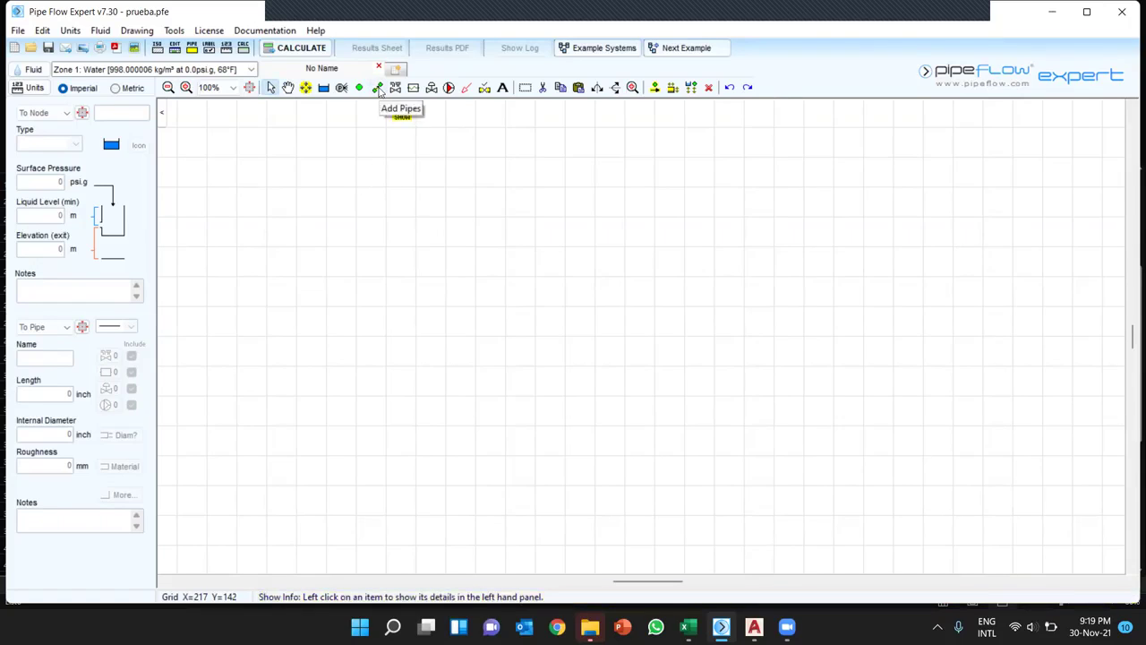
- Draw four connected pipes with the default Steel Sch. 40 data: two running right, one going down and one coming back left
click(379, 90)
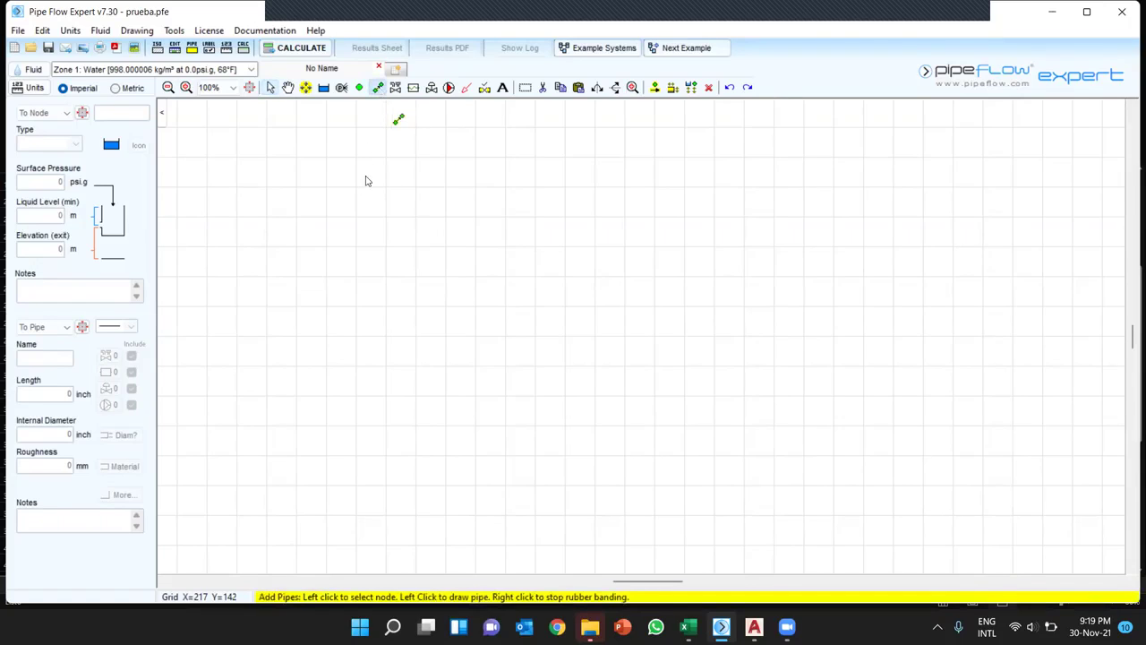
click(385, 278)
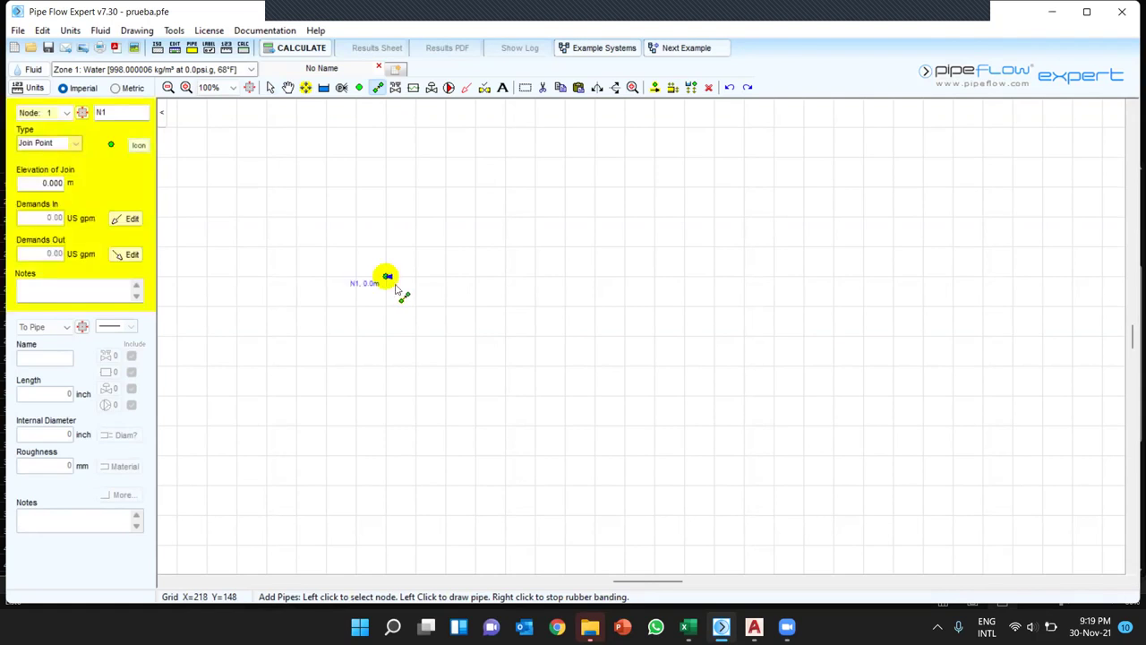
click(661, 283)
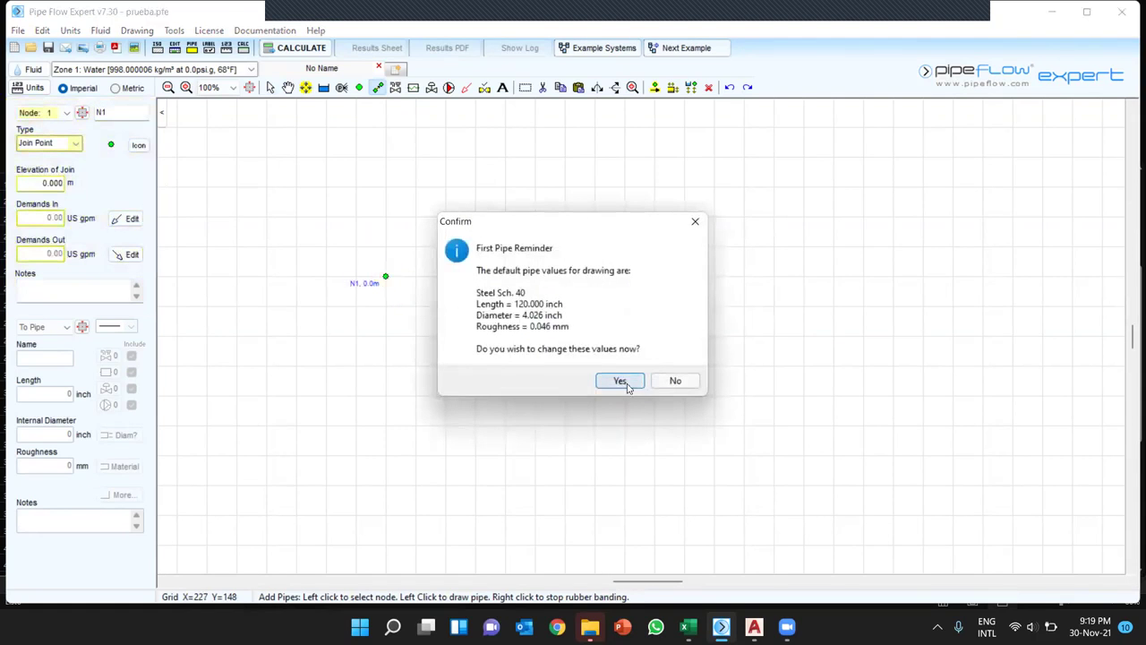
click(620, 383)
click(543, 521)
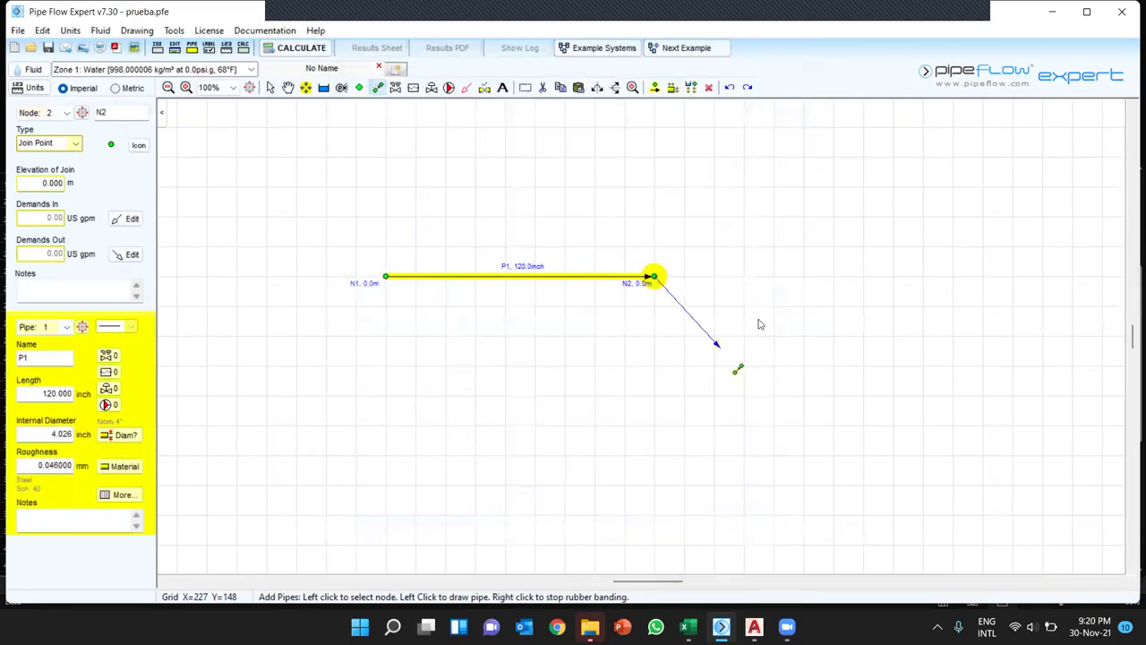
click(803, 279)
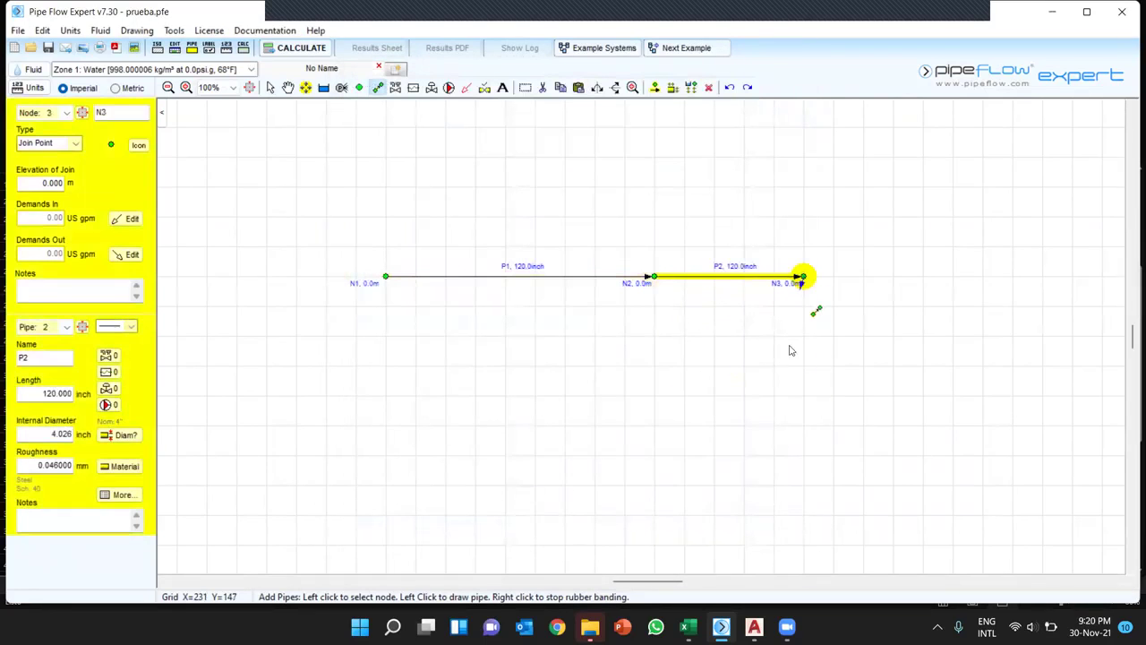
click(803, 424)
click(654, 427)
right_click(565, 433)
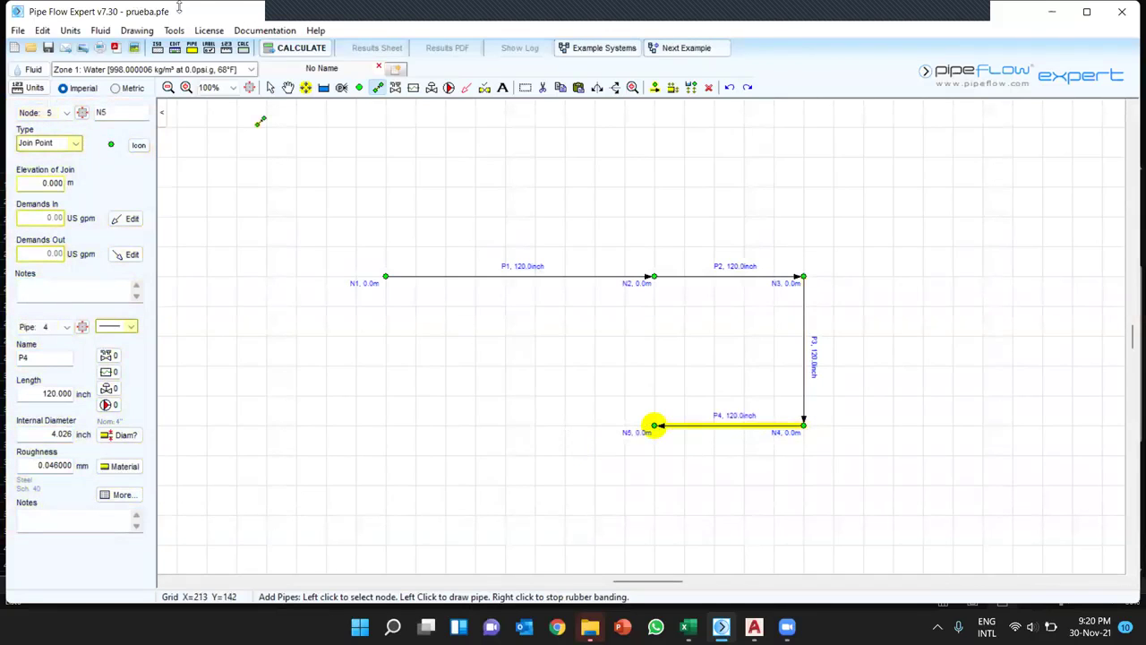
key(Escape)
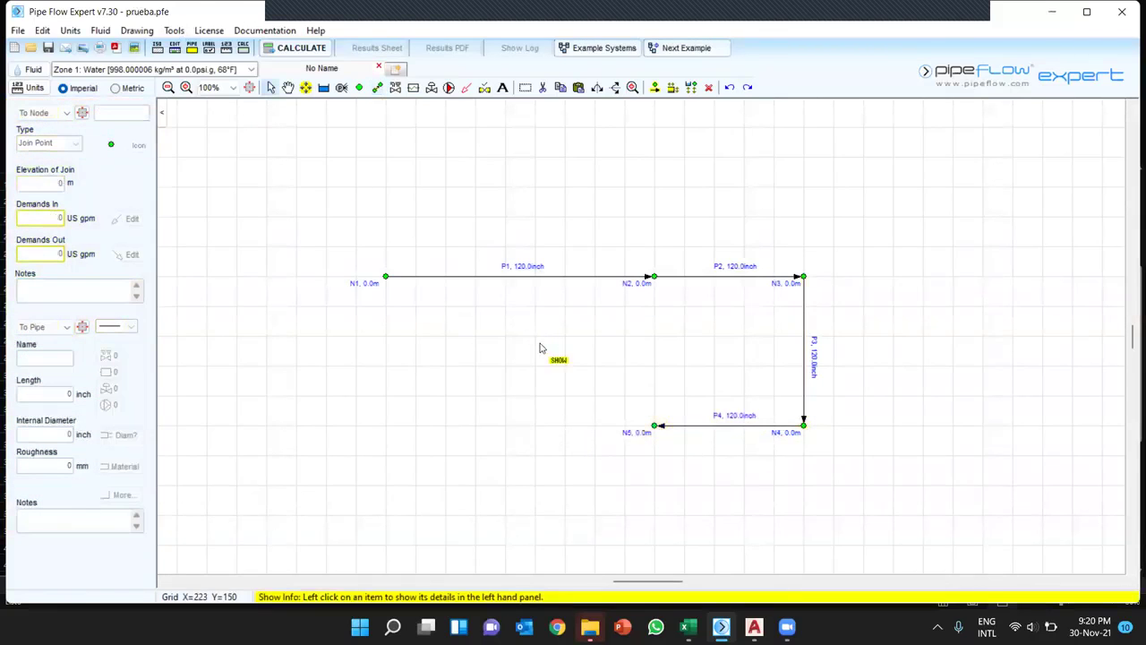
- Draw a separate horizontal pipe above the first pipe of the run and leave the Add Pipes tool
mouse_move(704, 431)
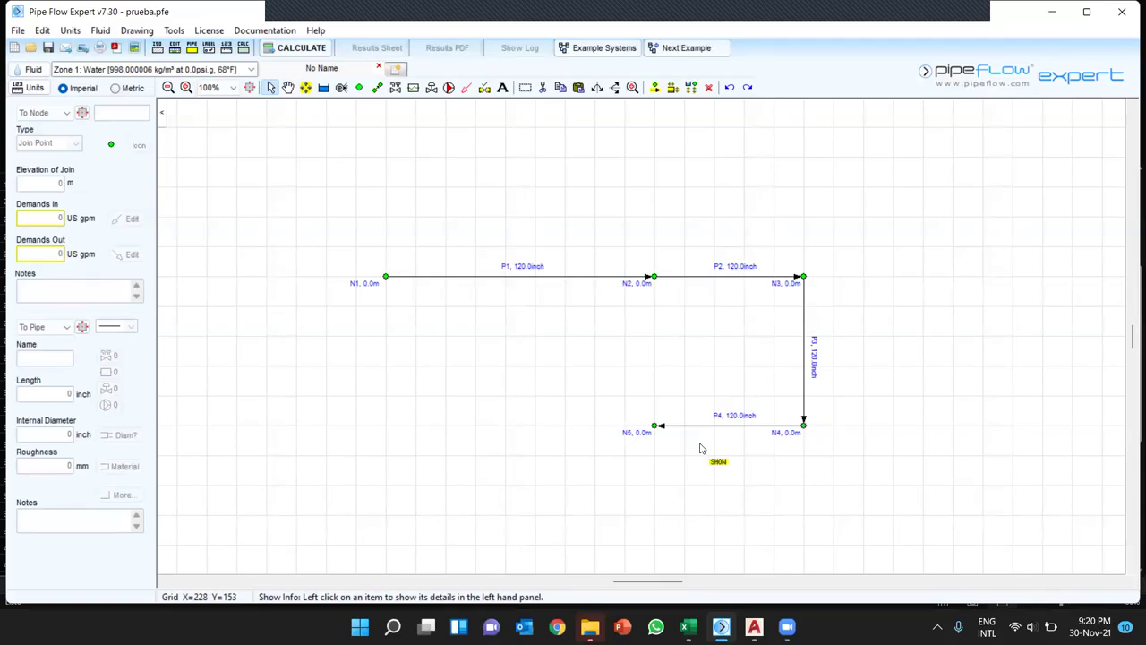
click(378, 86)
click(385, 186)
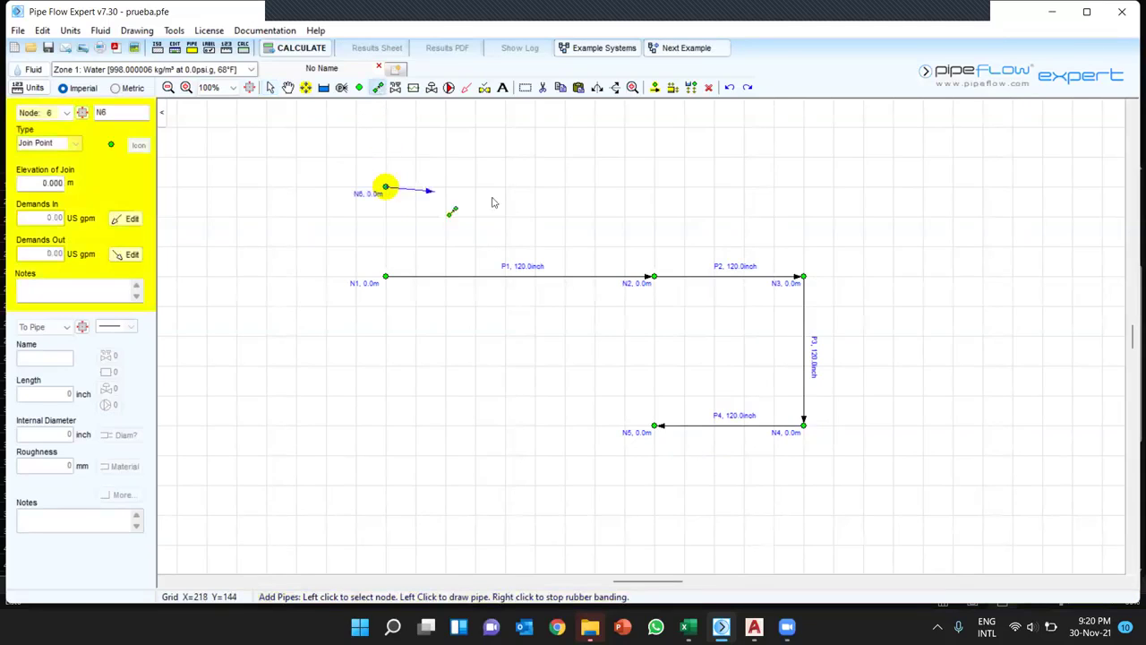
click(564, 186)
right_click(635, 161)
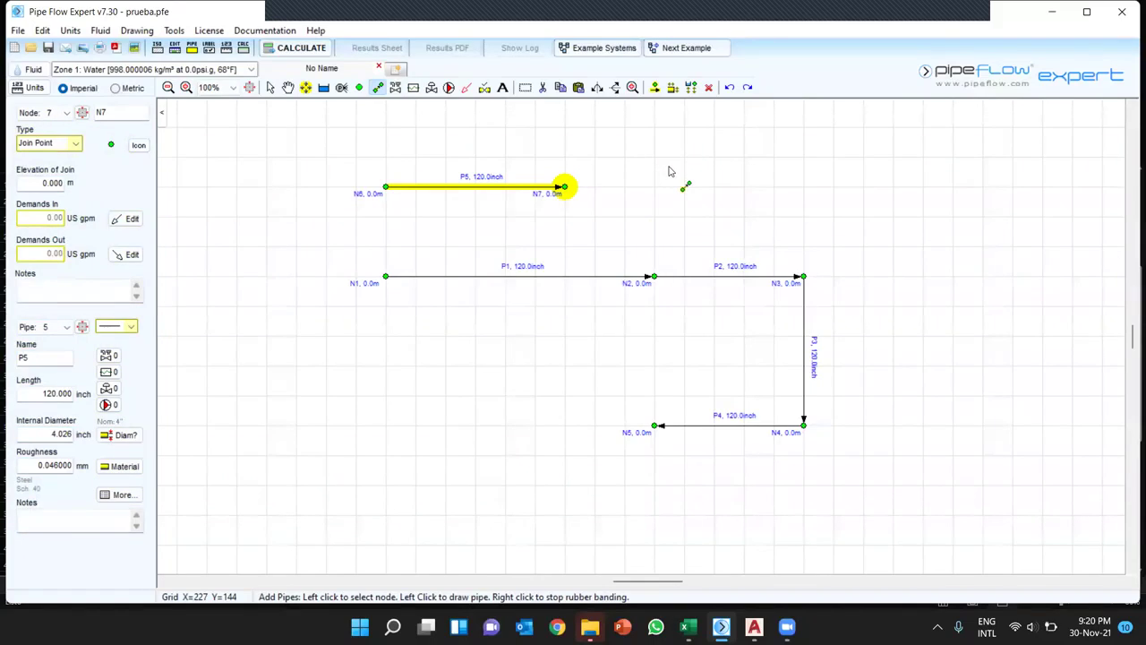
right_click(668, 171)
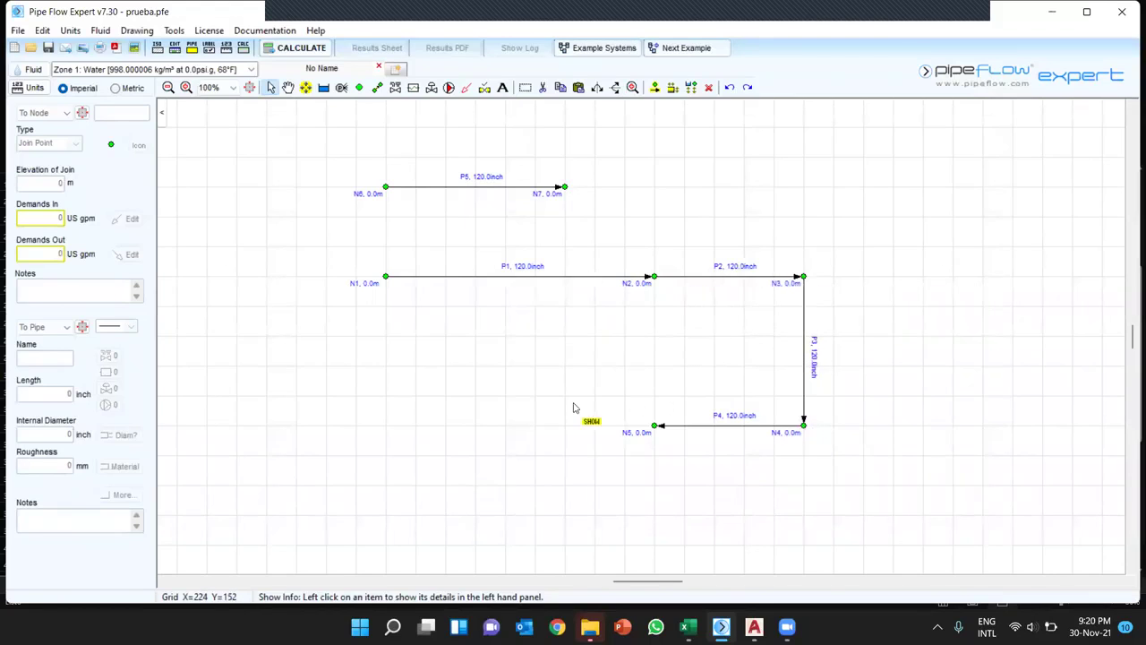
- Examine the name, length and diameter properties of pipes P1 and P2
click(495, 276)
click(714, 278)
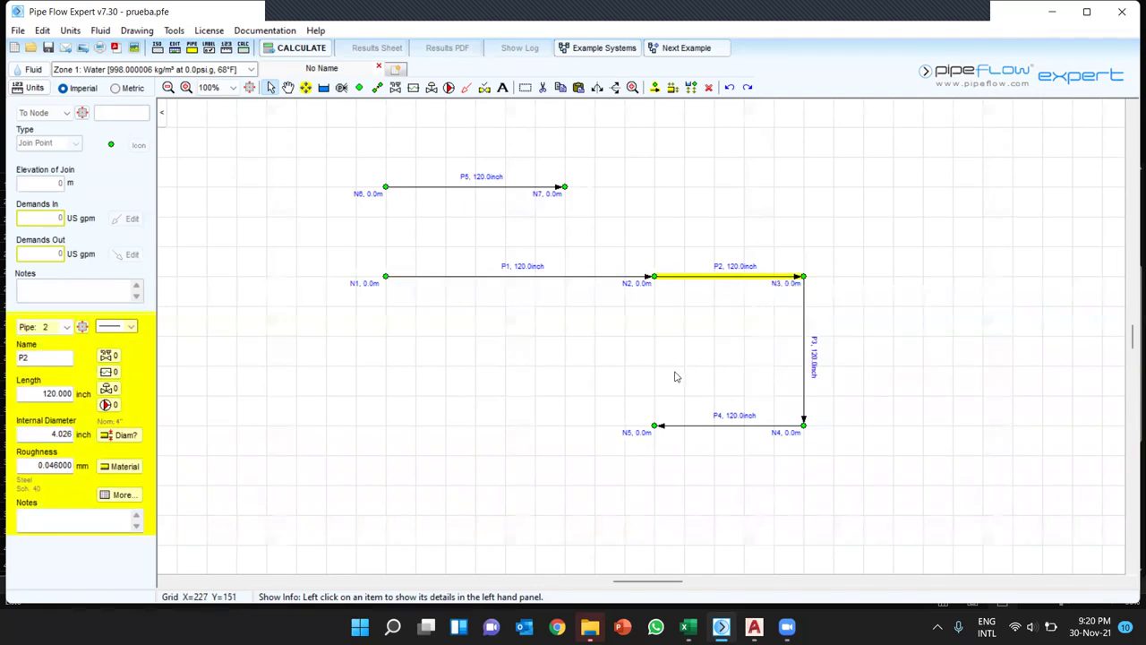
click(539, 277)
click(713, 277)
click(482, 277)
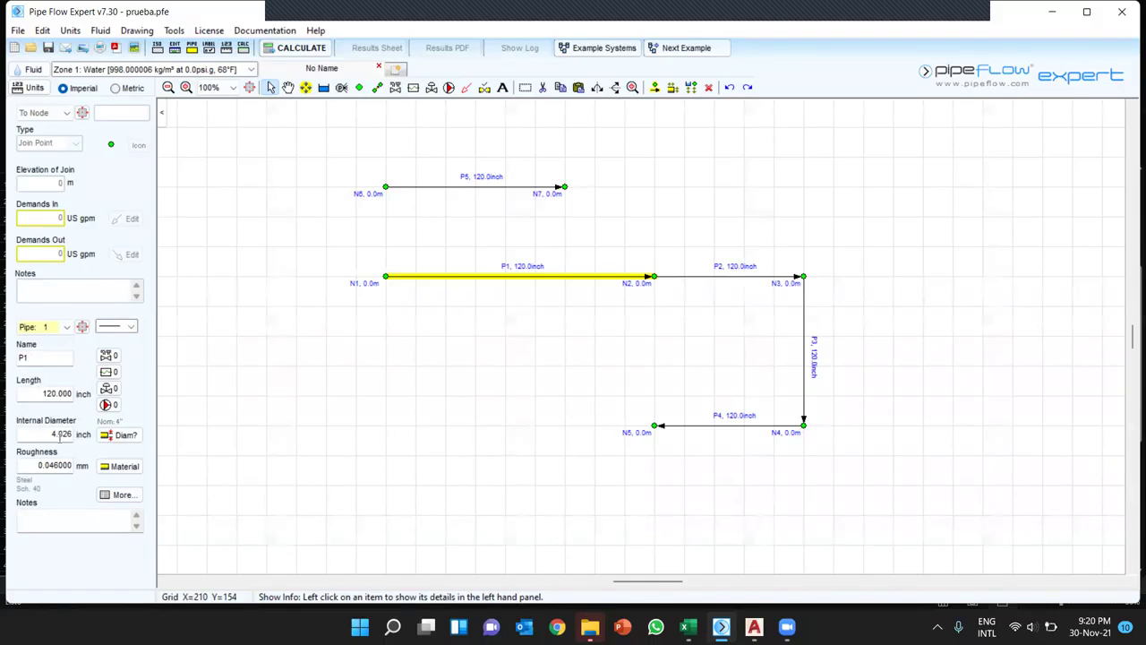
click(30, 356)
click(30, 393)
- Change the pipe length unit to metres in the units settings
click(29, 87)
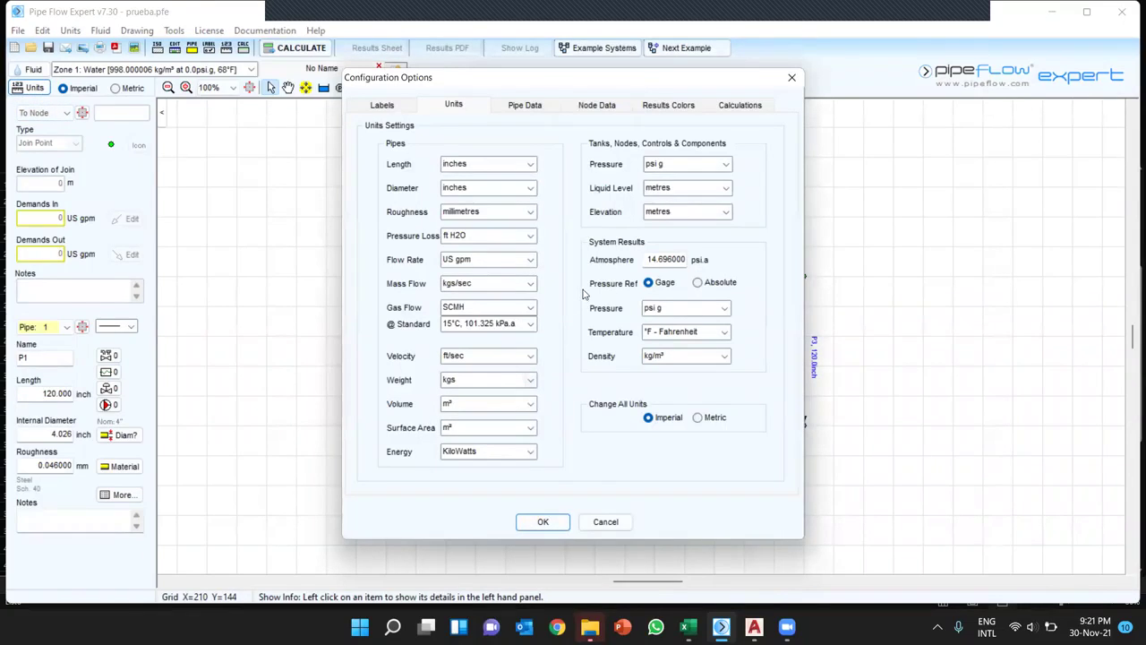
click(531, 165)
click(461, 212)
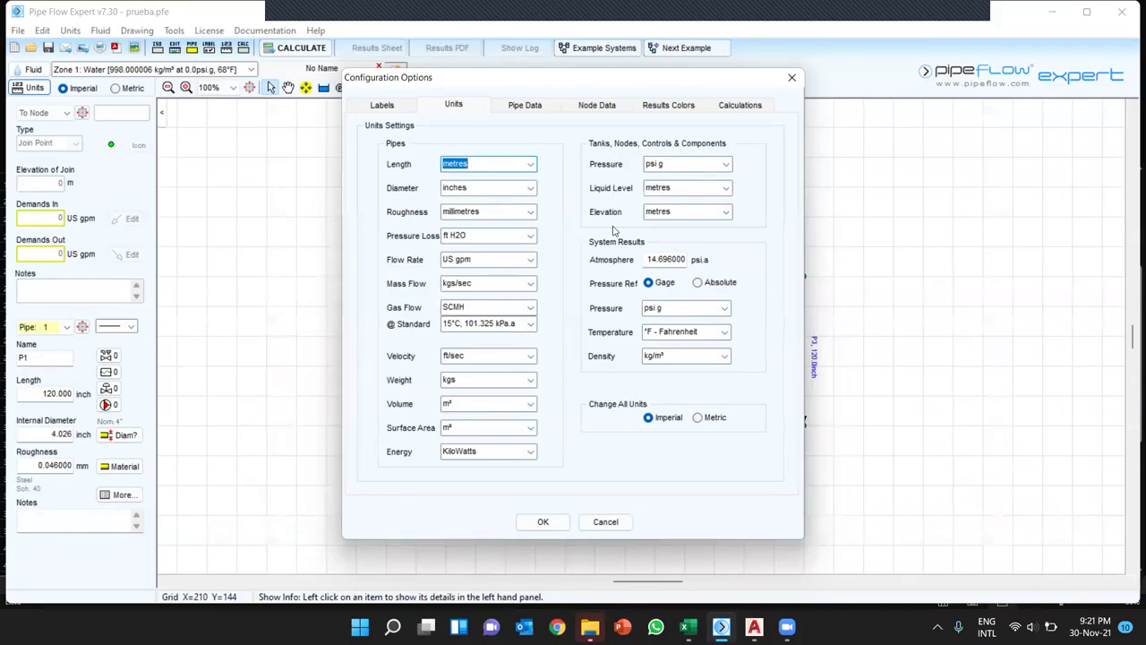
click(543, 520)
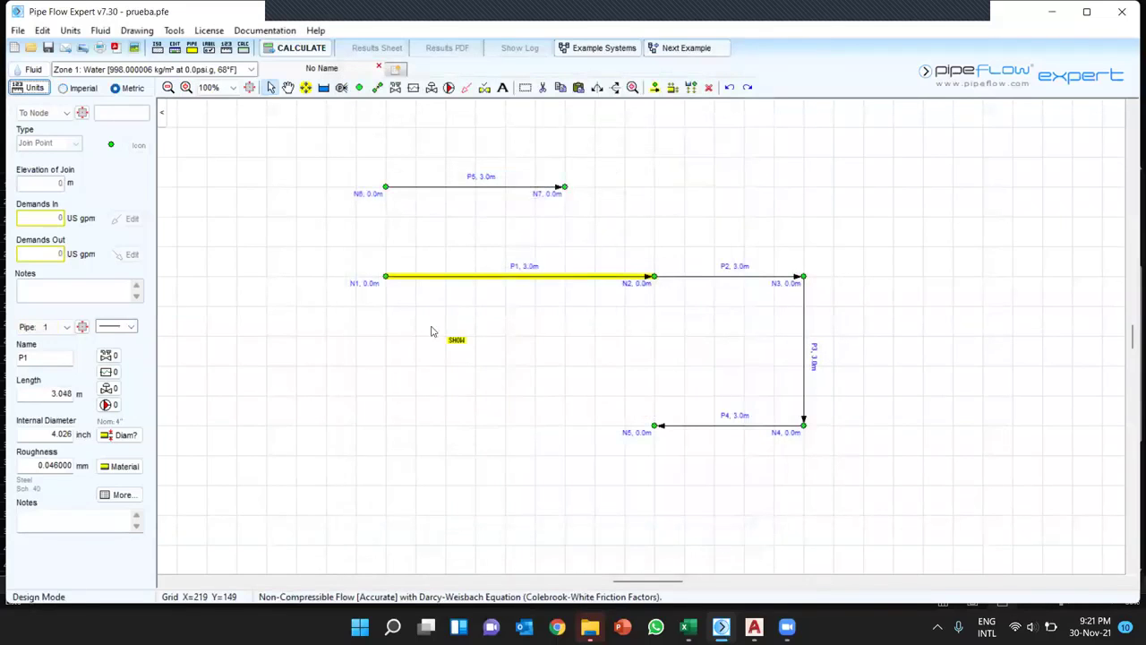
- Set the length of pipe P1 to 25 m
drag(53, 395, 78, 395)
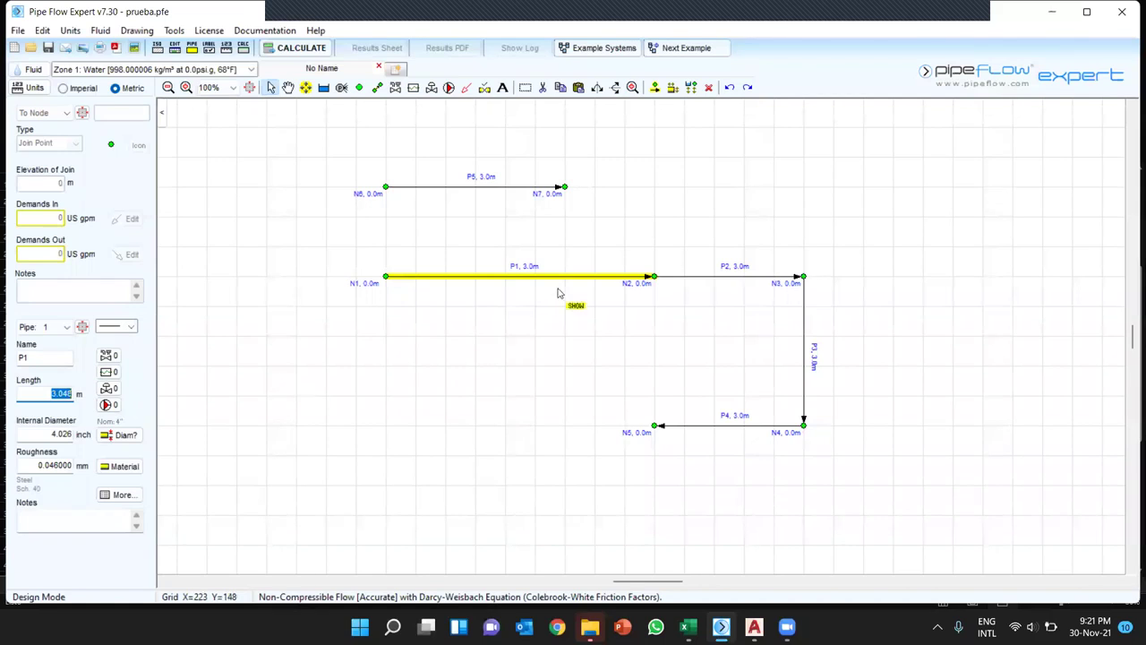
click(49, 393)
double_click(51, 394)
text(25)
key(Return)
click(55, 357)
click(57, 394)
- Examine pipe P1's summary and its pipe diameter data, closing the data without changing the size
mouse_move(465, 278)
mouse_move(538, 283)
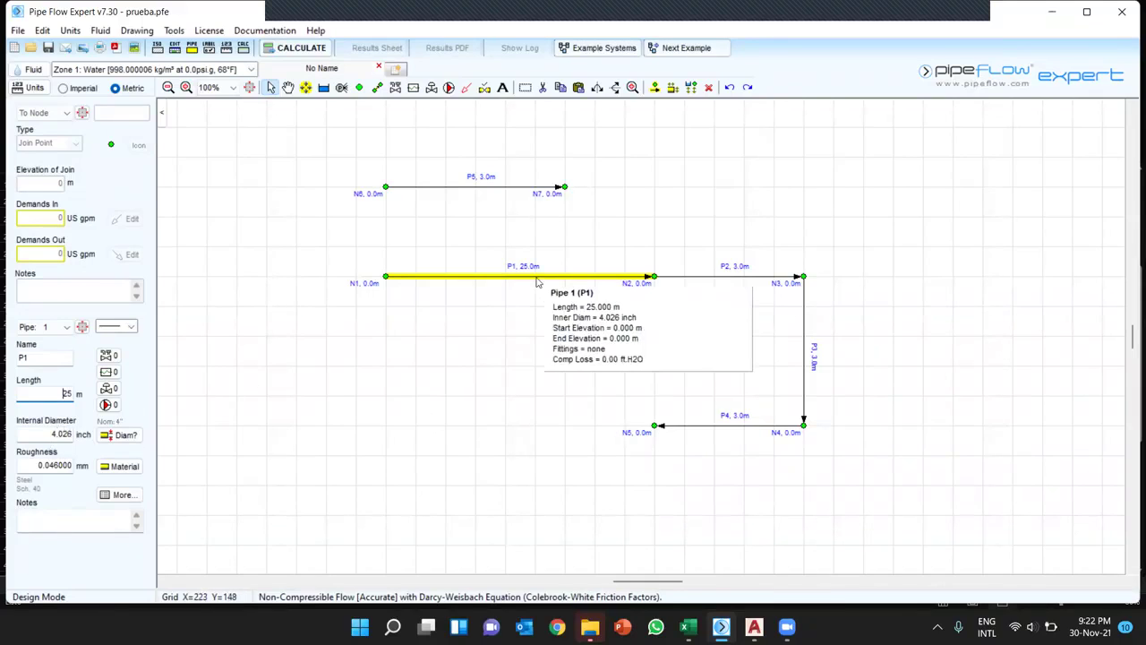
click(464, 281)
double_click(465, 281)
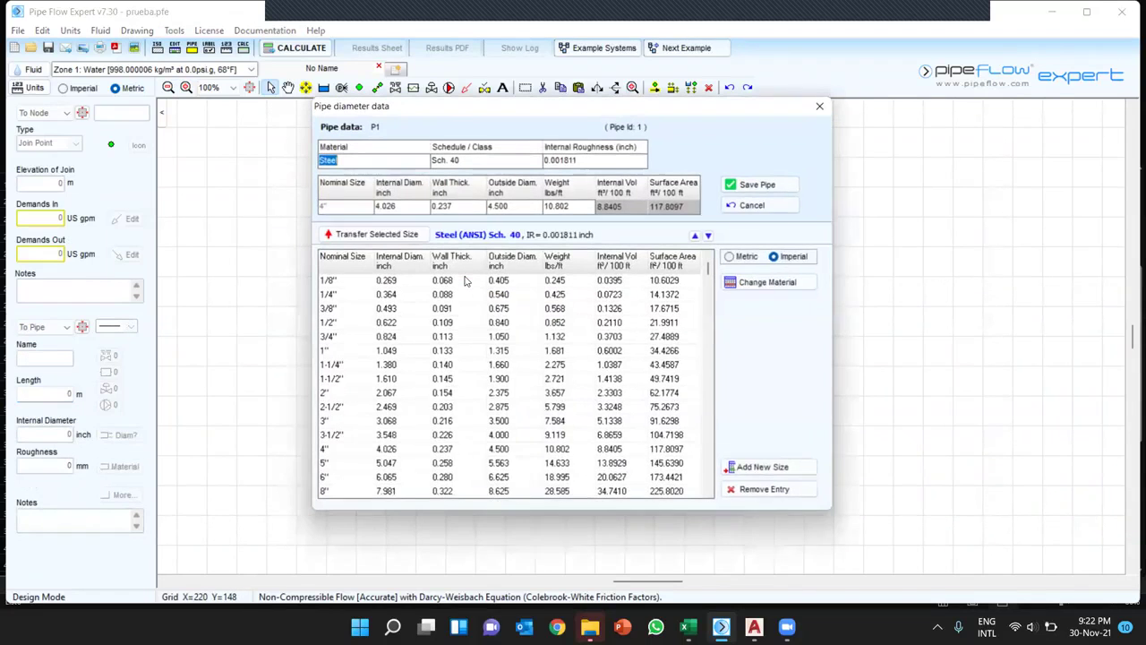
click(823, 105)
mouse_move(473, 283)
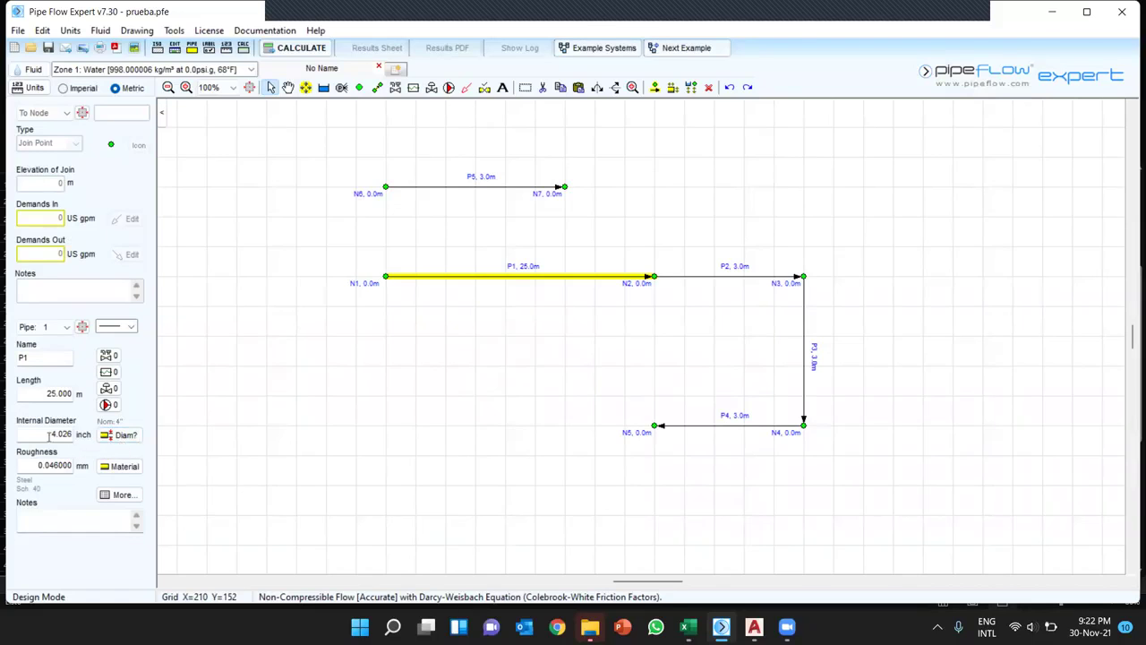
click(122, 436)
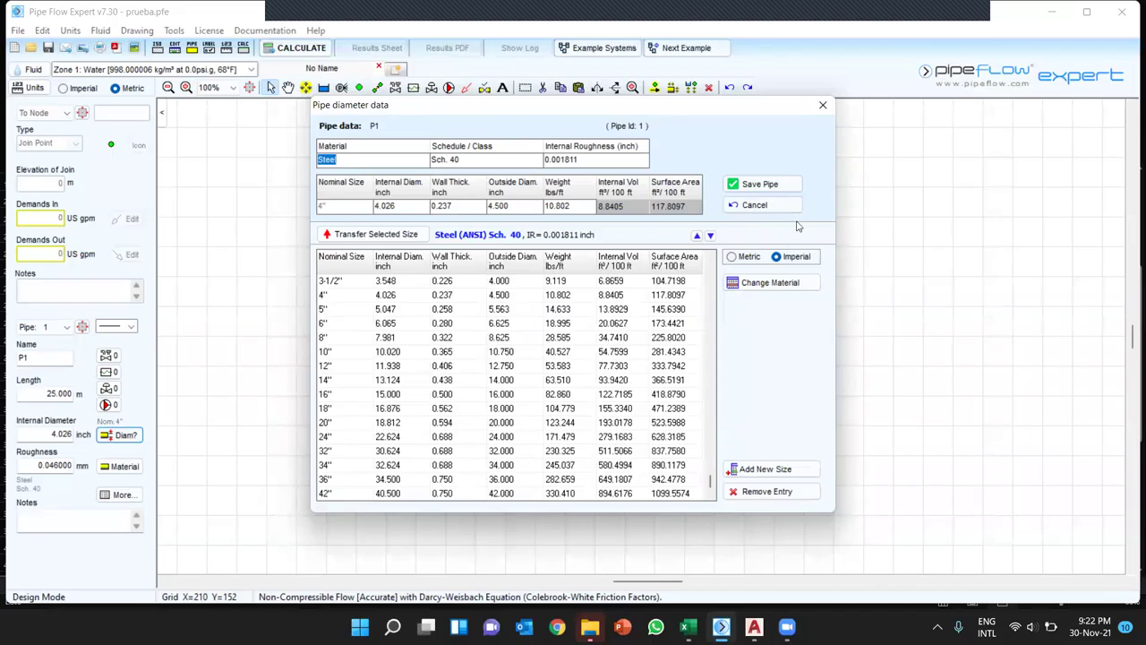
click(824, 106)
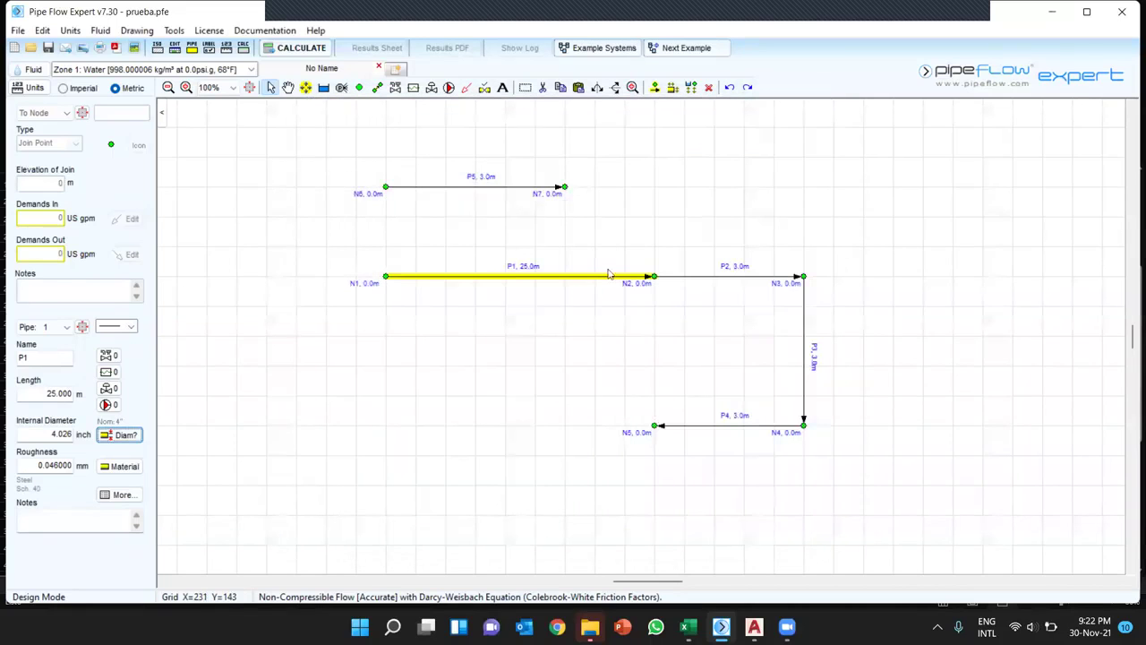
click(524, 278)
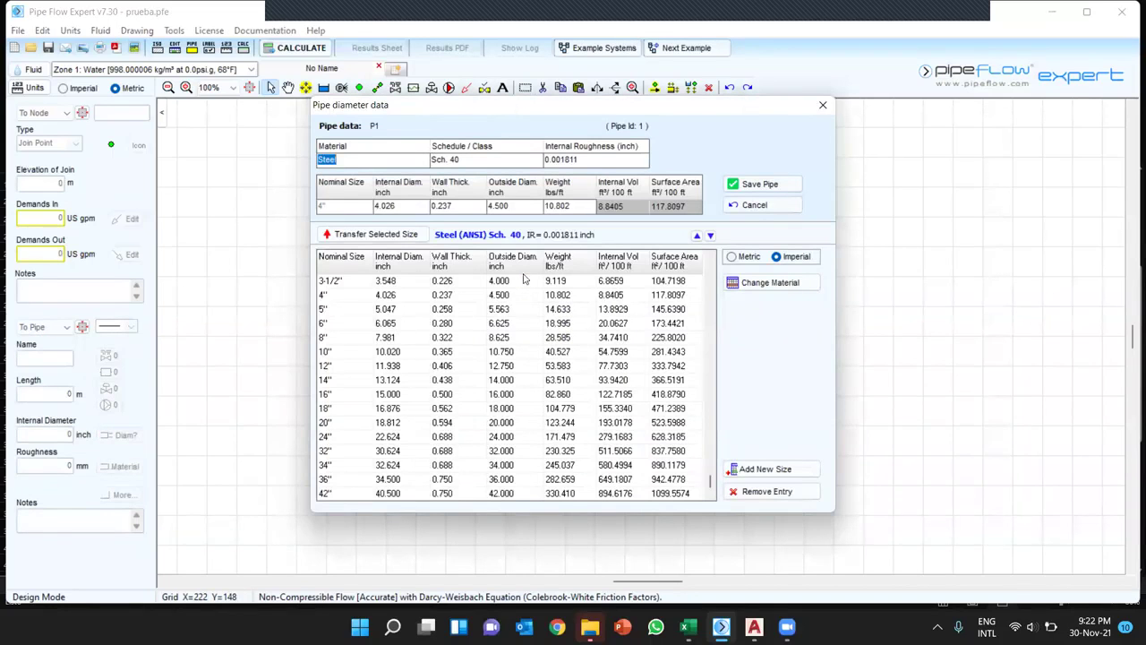
click(823, 105)
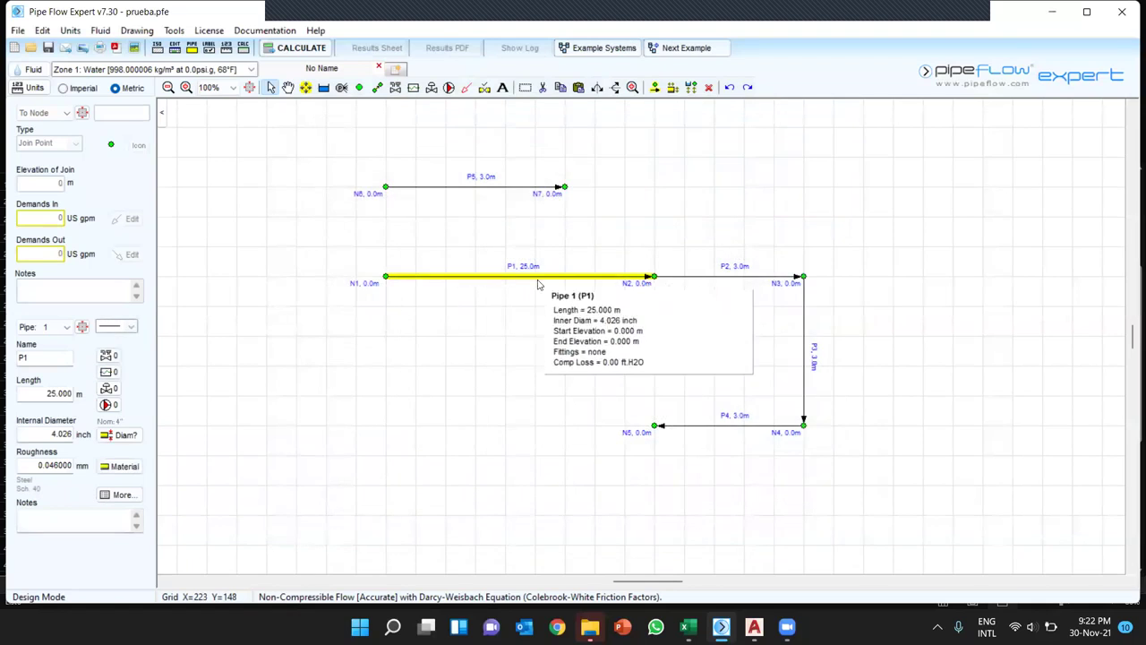
- Transfer the 8" nominal size from the Steel (ANSI) Sch. 40 table into pipe P1's diameter data
click(125, 436)
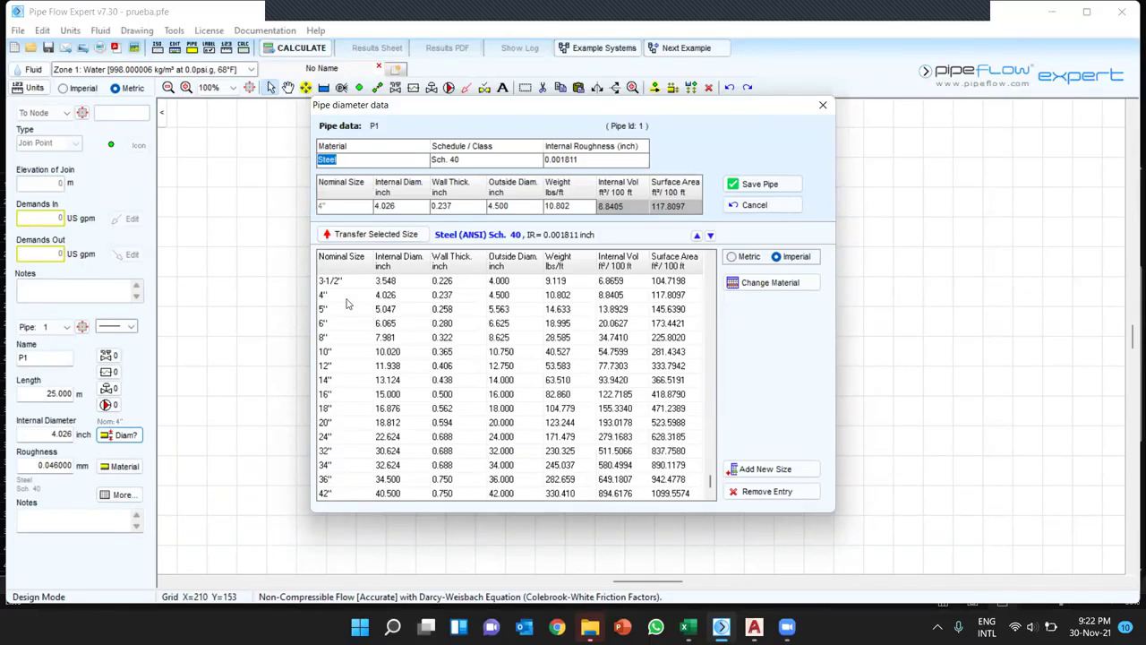
click(346, 340)
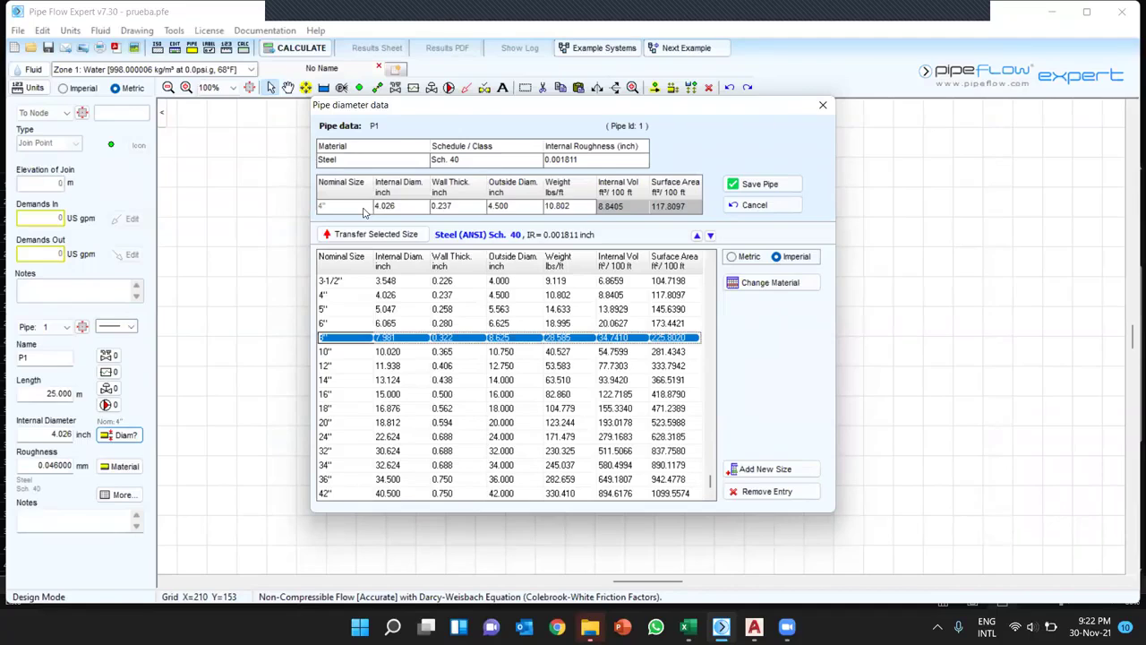
click(339, 353)
click(345, 383)
click(345, 367)
click(344, 352)
click(343, 339)
double_click(343, 341)
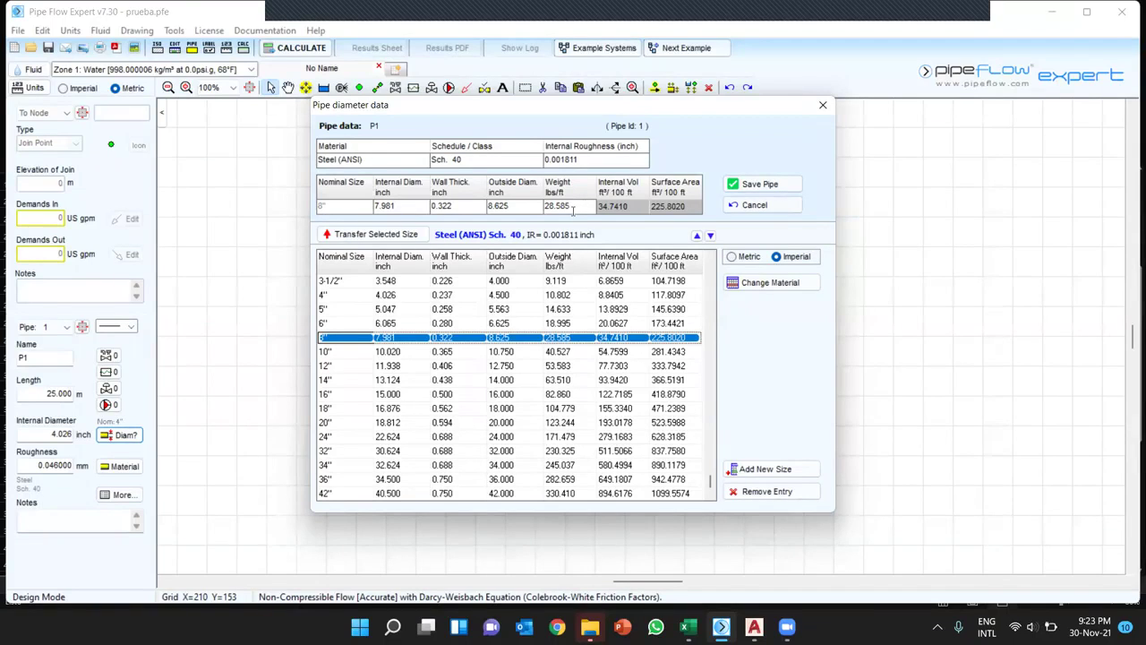
- Try the 14" nominal size in pipe P1's diameter data and switch back to 8"
click(339, 384)
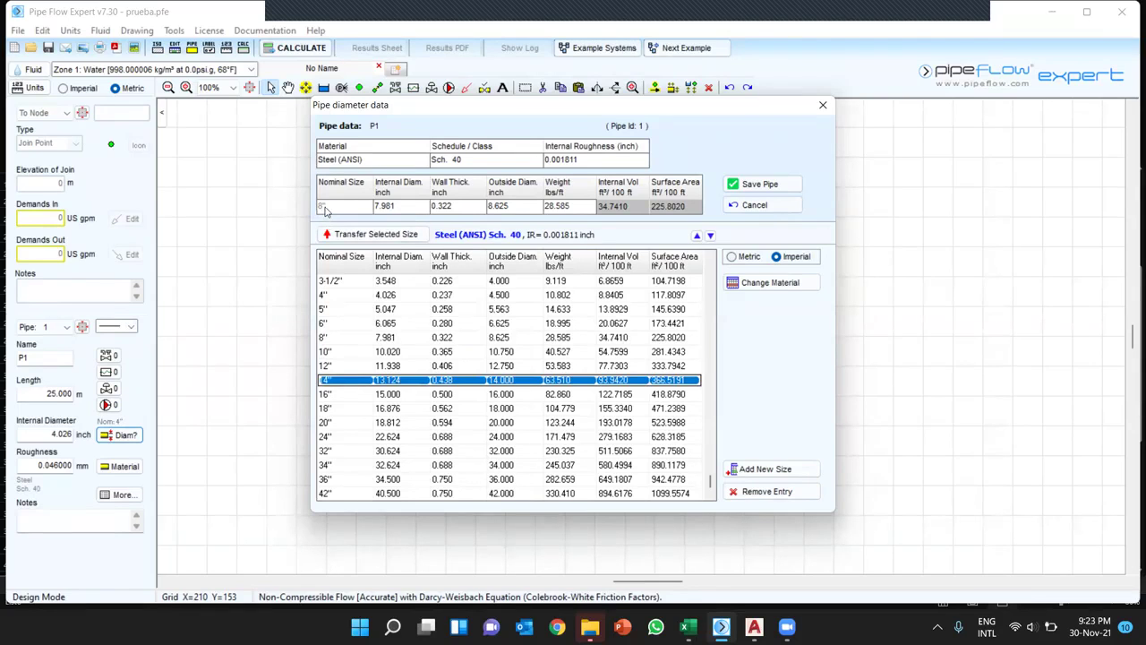
double_click(348, 384)
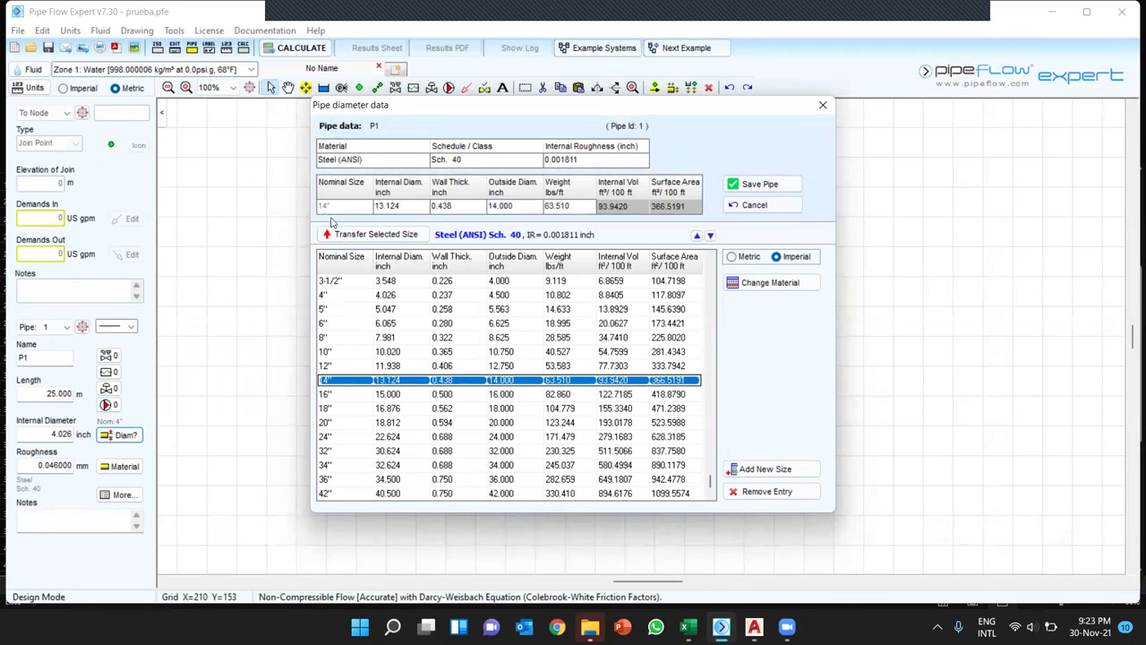
double_click(339, 341)
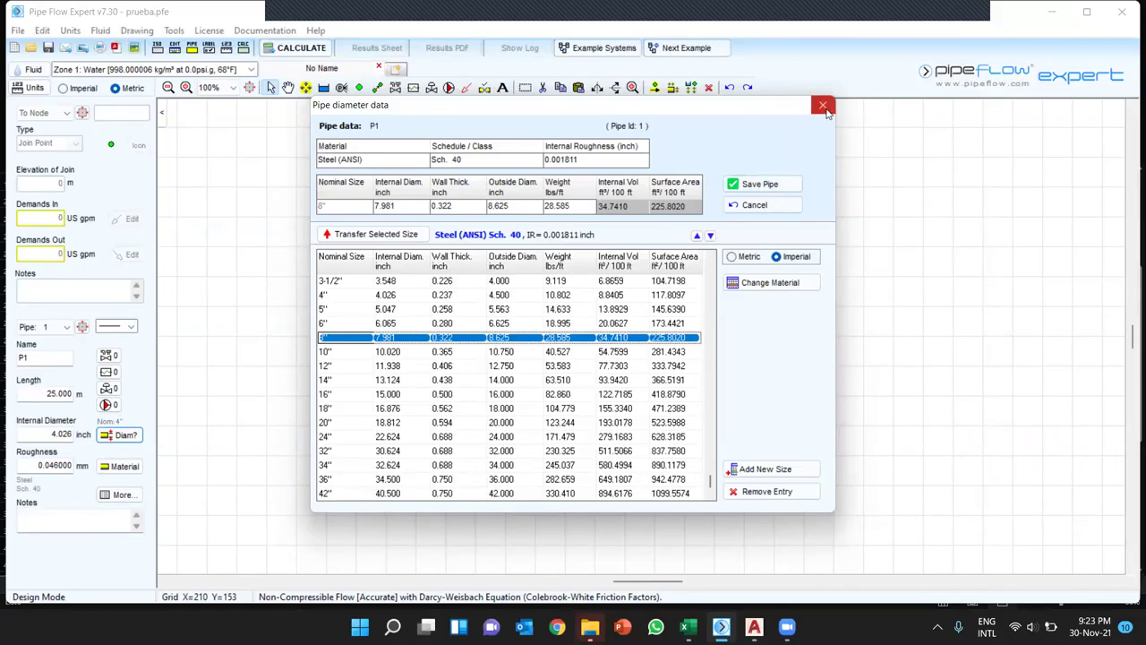
- Save the 8" Steel (ANSI) Sch. 40 size as pipe P1's diameter
click(748, 186)
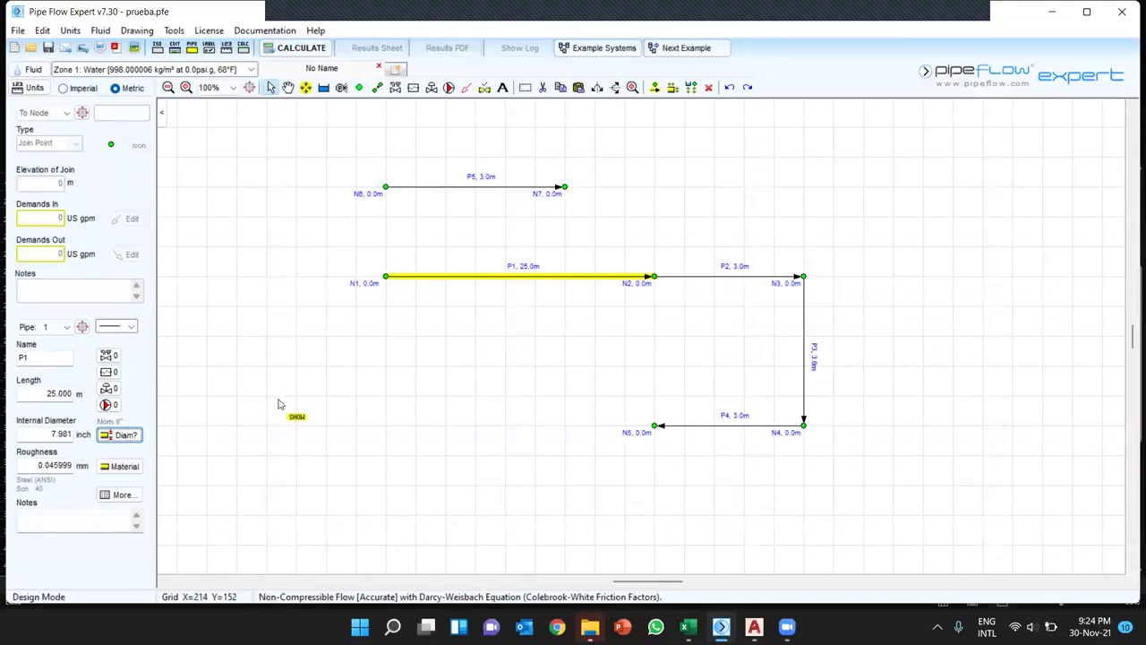
- Browse the pipe materials for P1, try to save Steel (ANSI) Sch. 40 without a size, and leave the diameter data
click(122, 466)
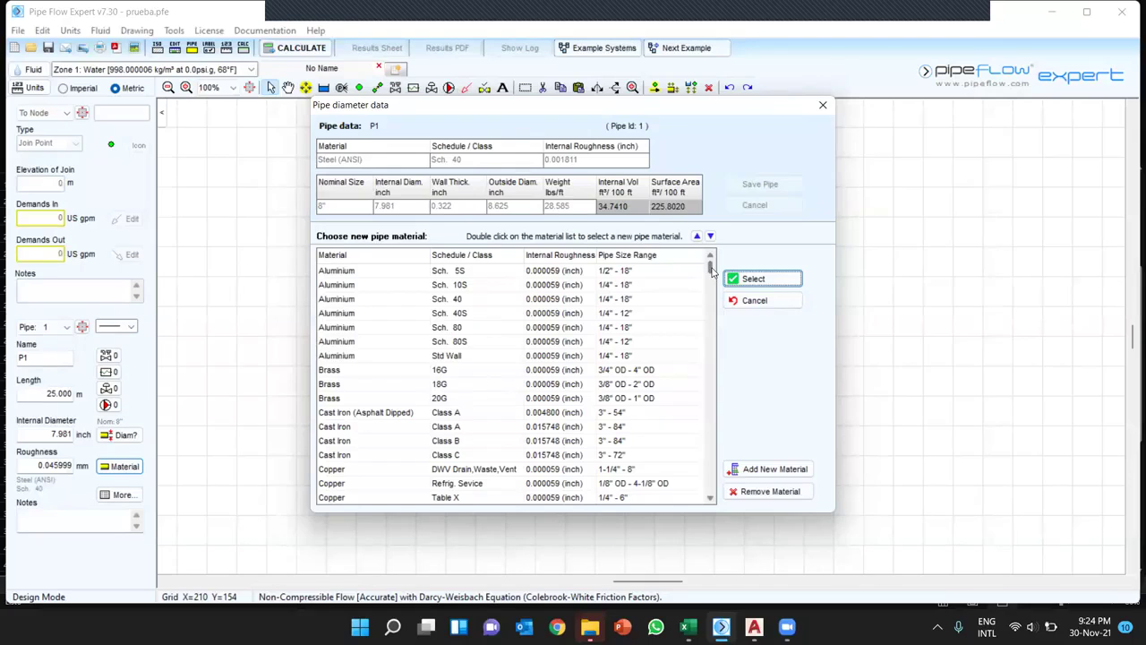
drag(711, 271, 727, 447)
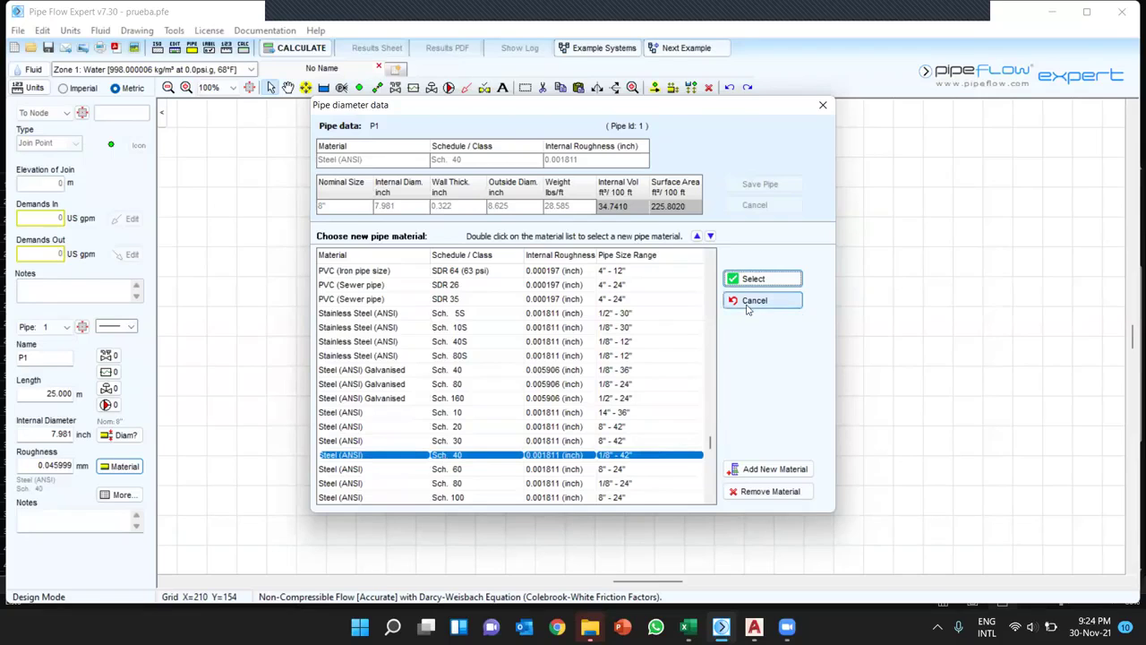
click(767, 281)
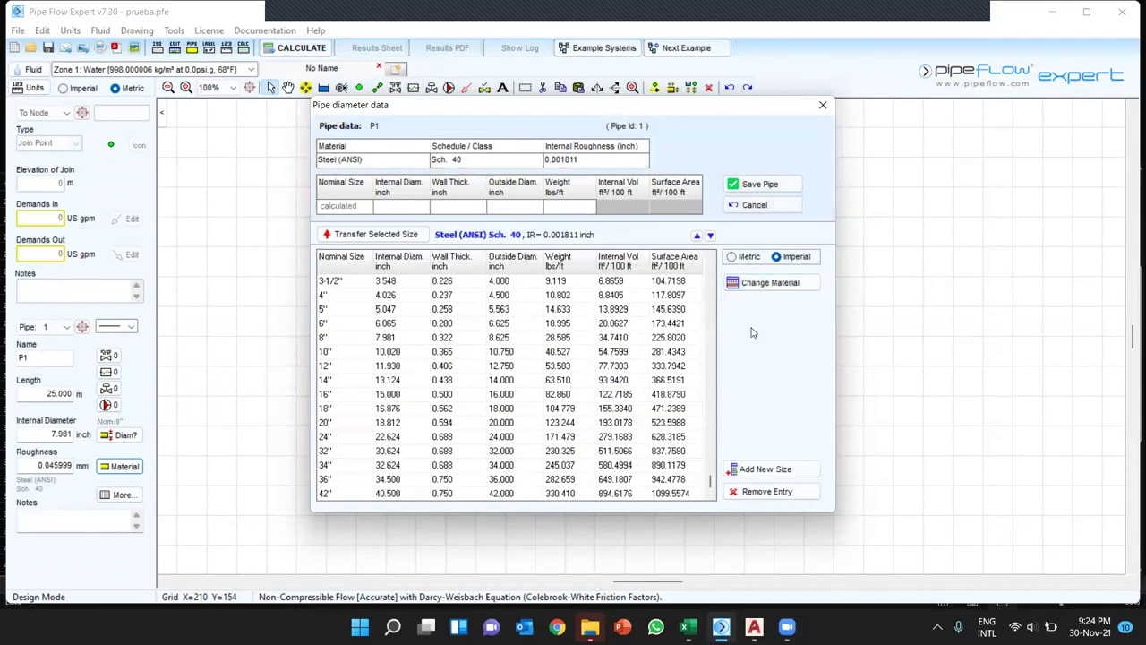
click(755, 184)
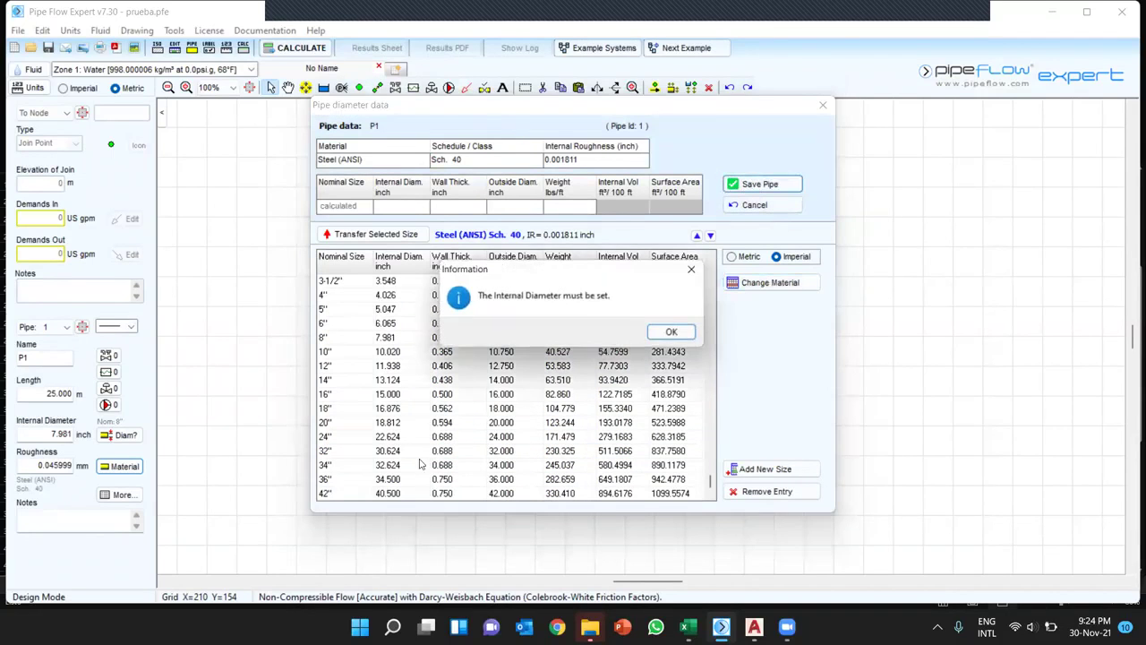
click(676, 336)
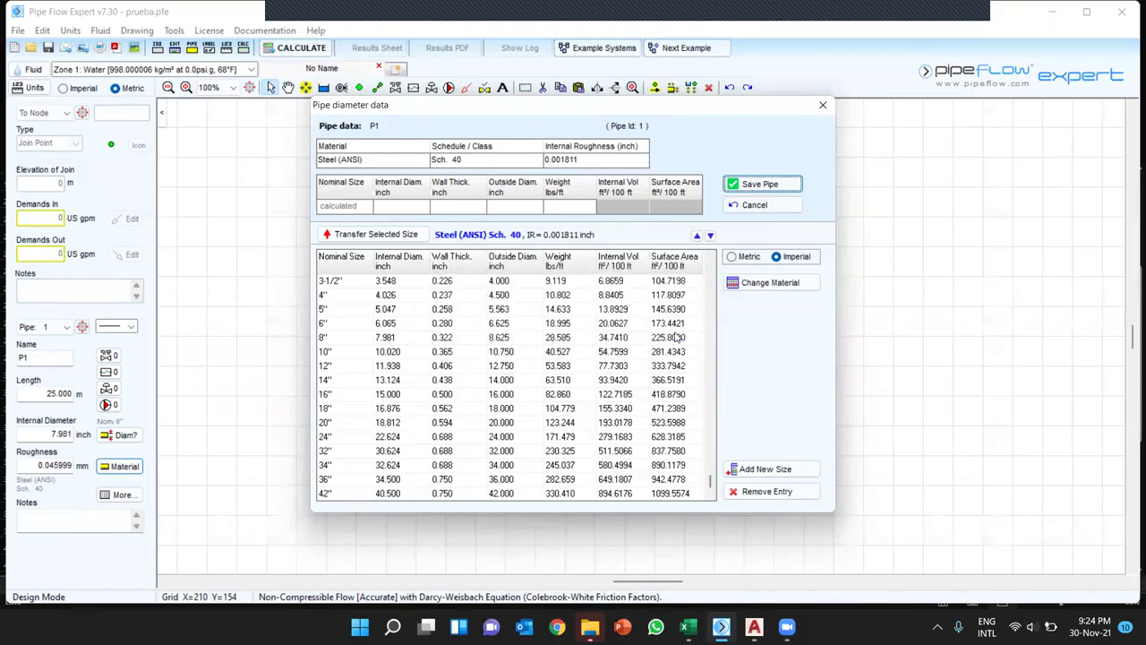
click(823, 105)
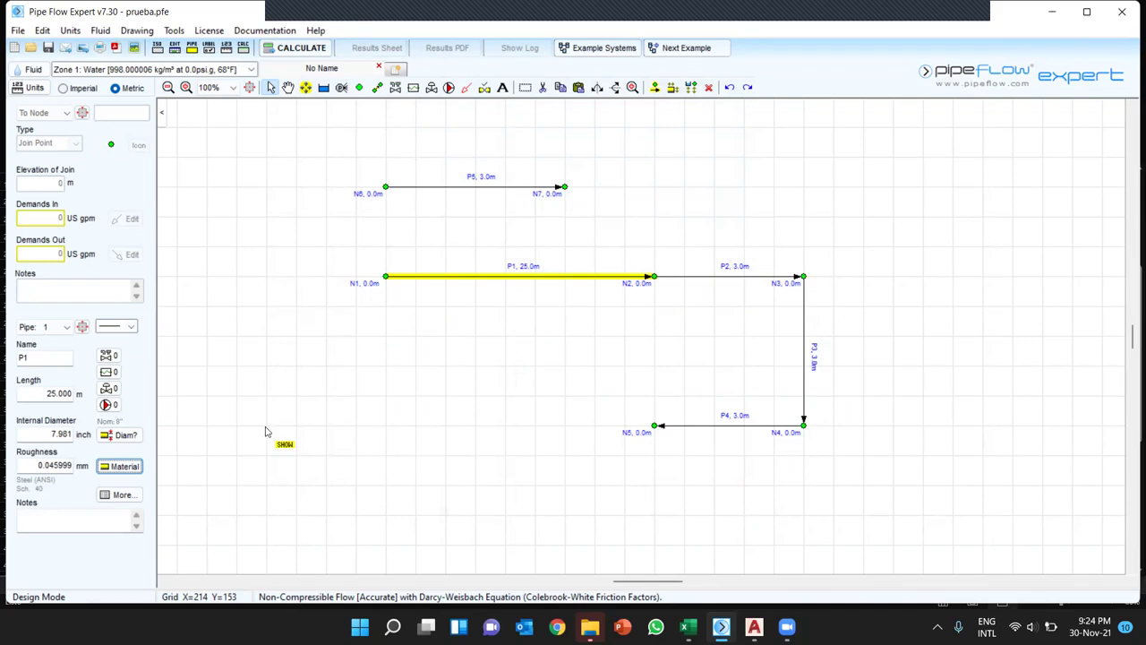
- Examine pipe P1's length, diameter data and available fittings, closing each without making changes
click(45, 393)
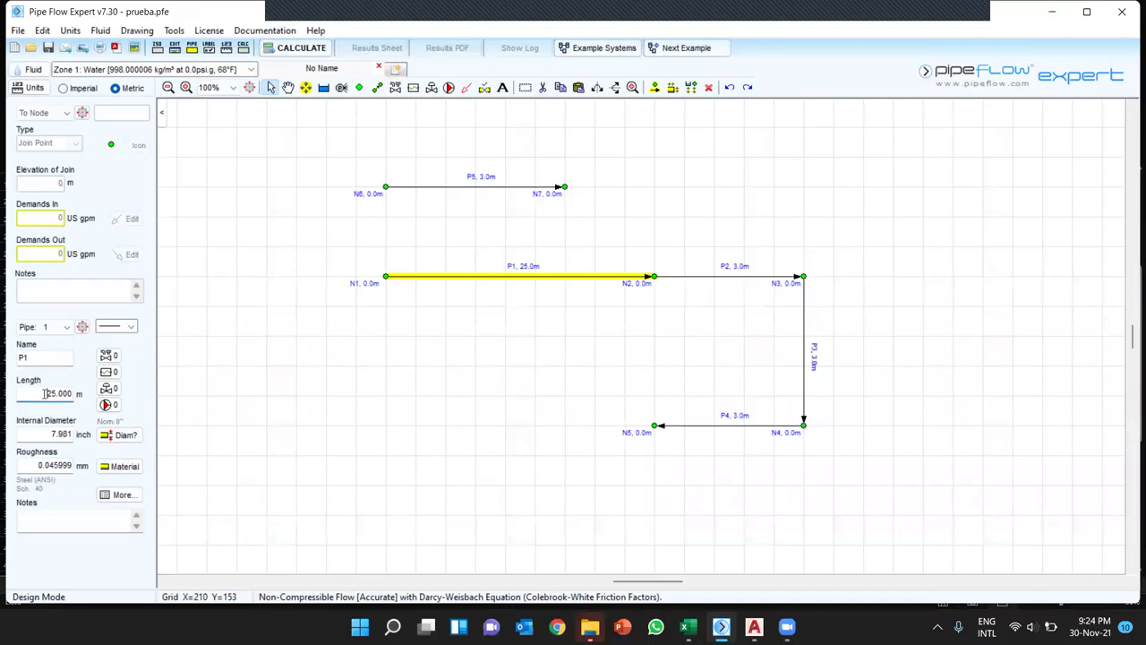
click(119, 434)
click(821, 107)
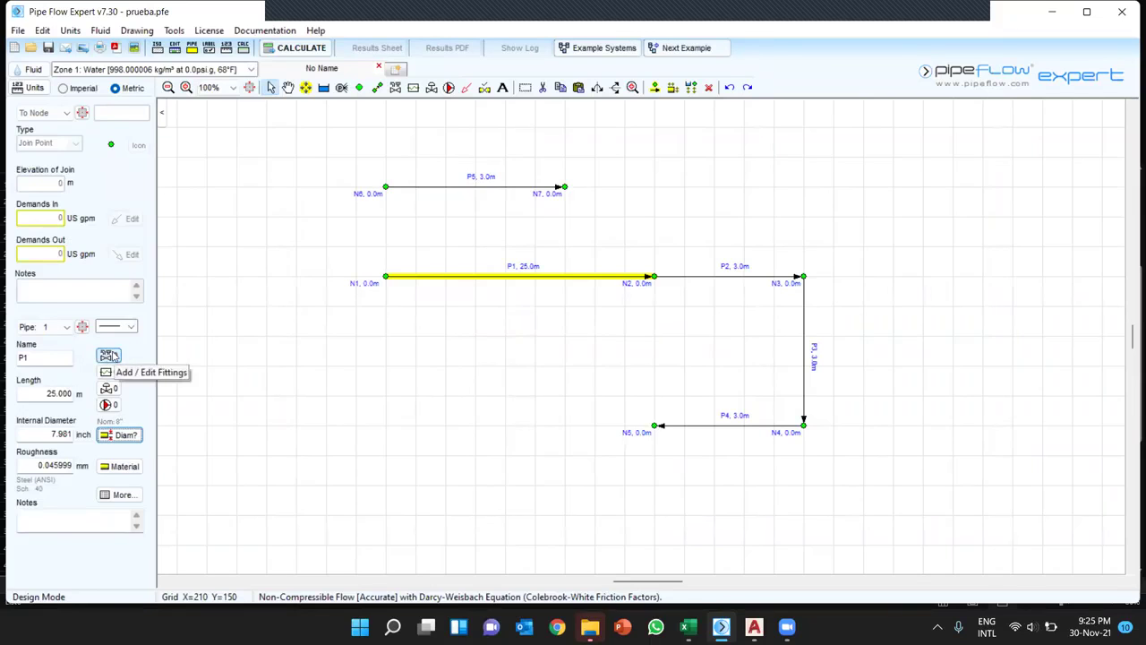
click(109, 355)
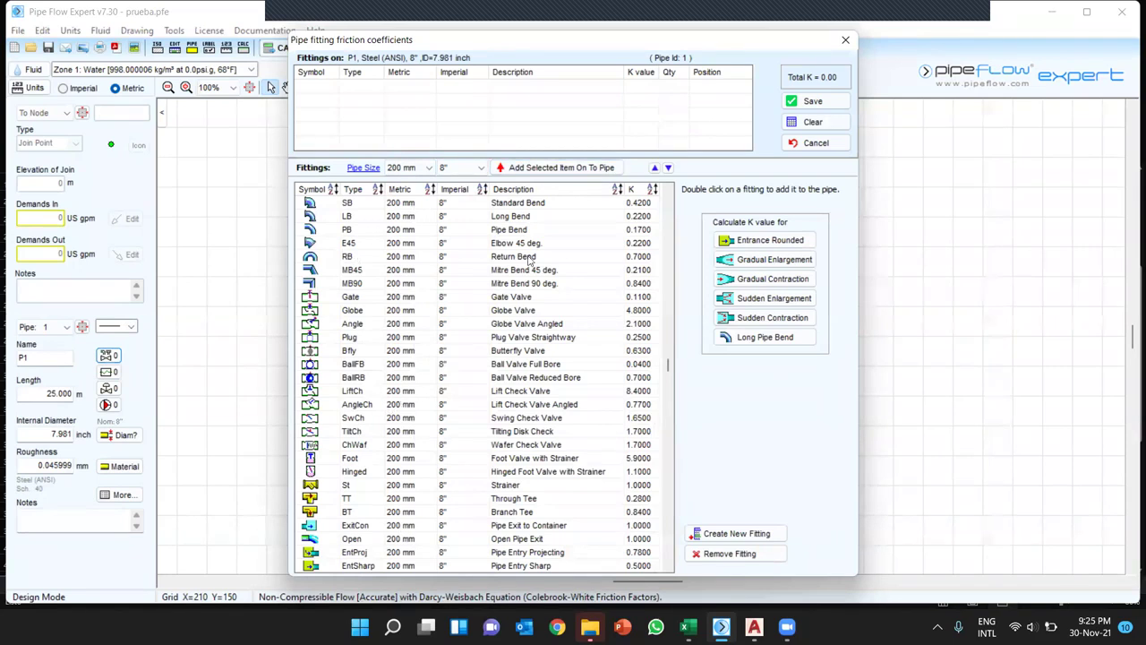
click(847, 41)
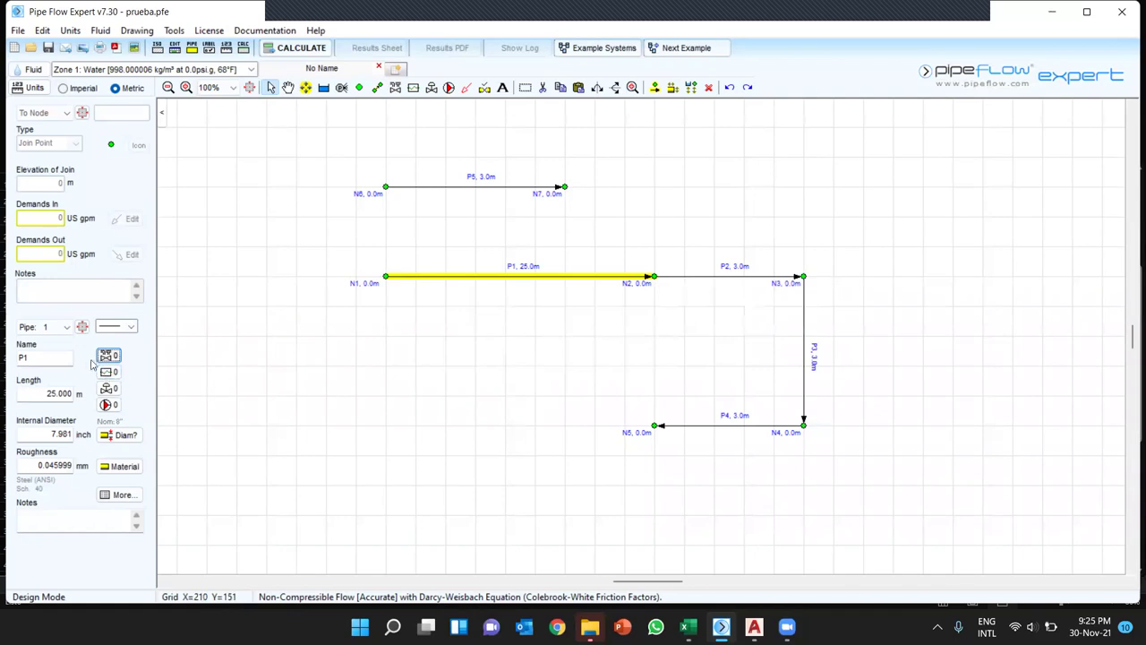
- Add an 8" Standard Bend to pipe P1's fittings at the start of the pipe
click(106, 357)
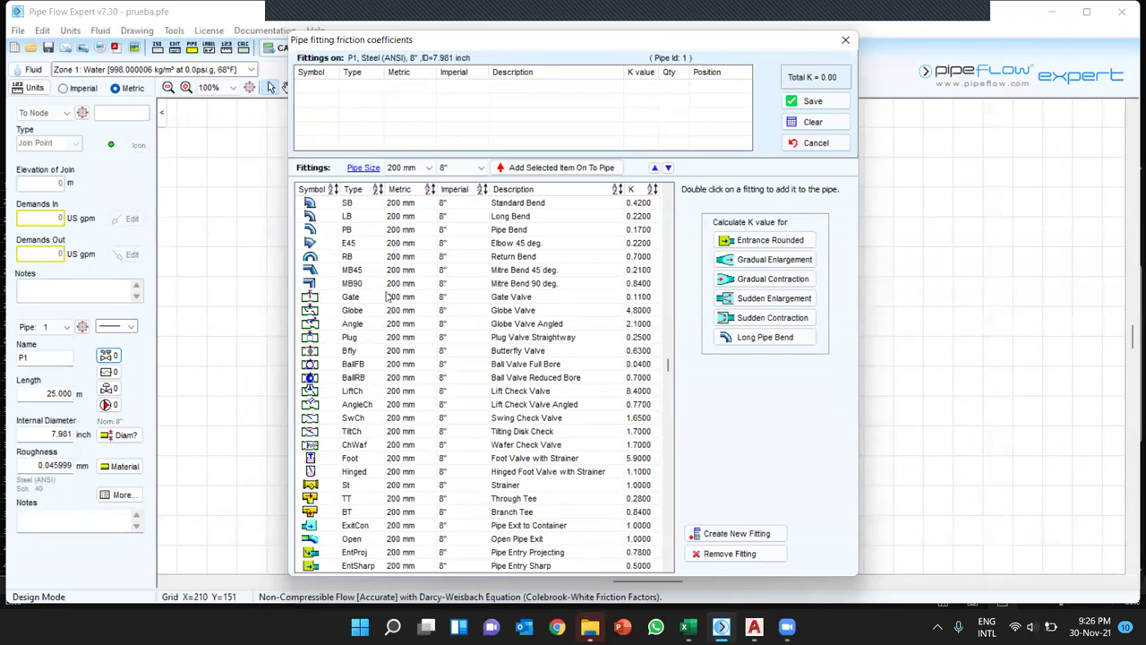
click(319, 206)
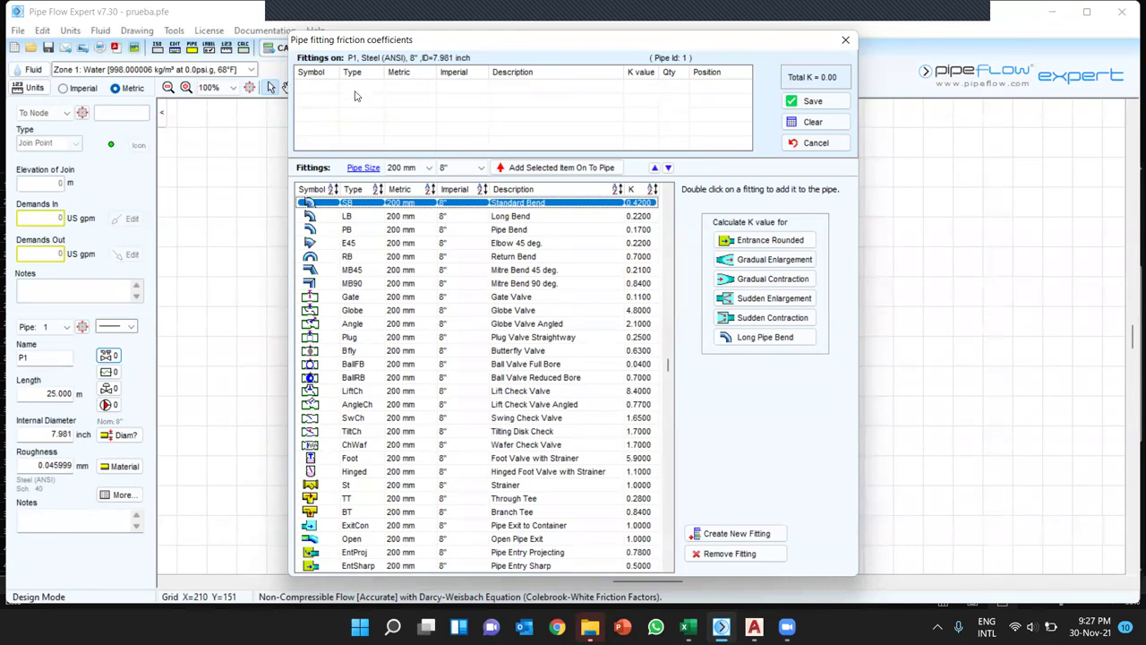
double_click(325, 205)
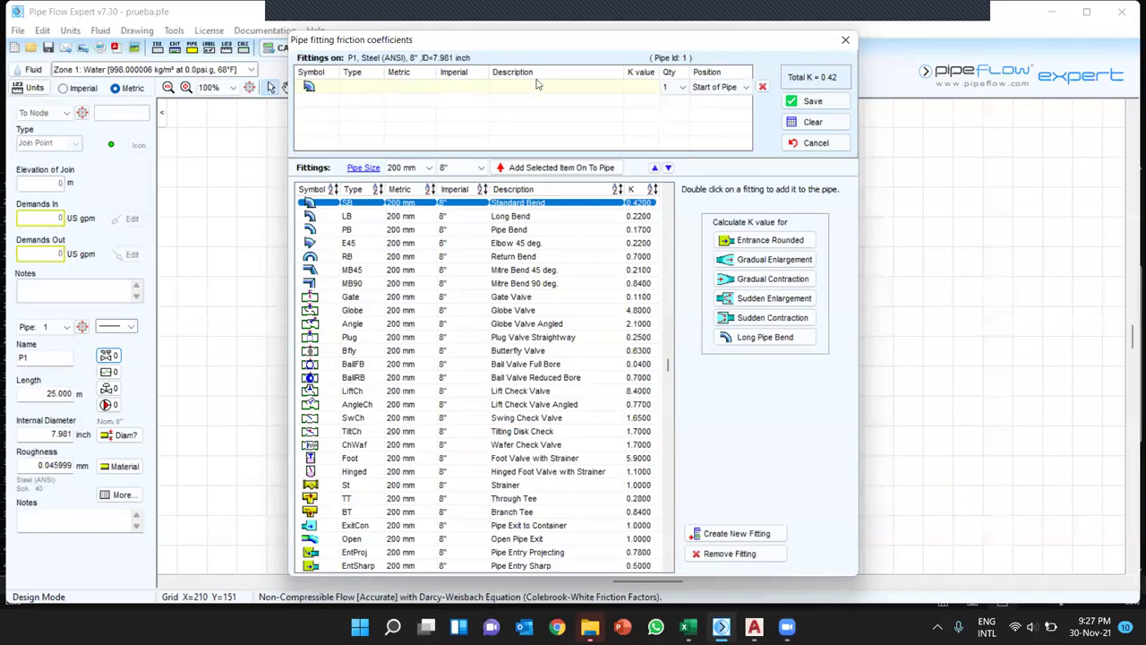
click(685, 87)
click(684, 87)
- Add two more Standard Bends to pipe P1's fittings and remove both duplicates
double_click(329, 204)
double_click(329, 204)
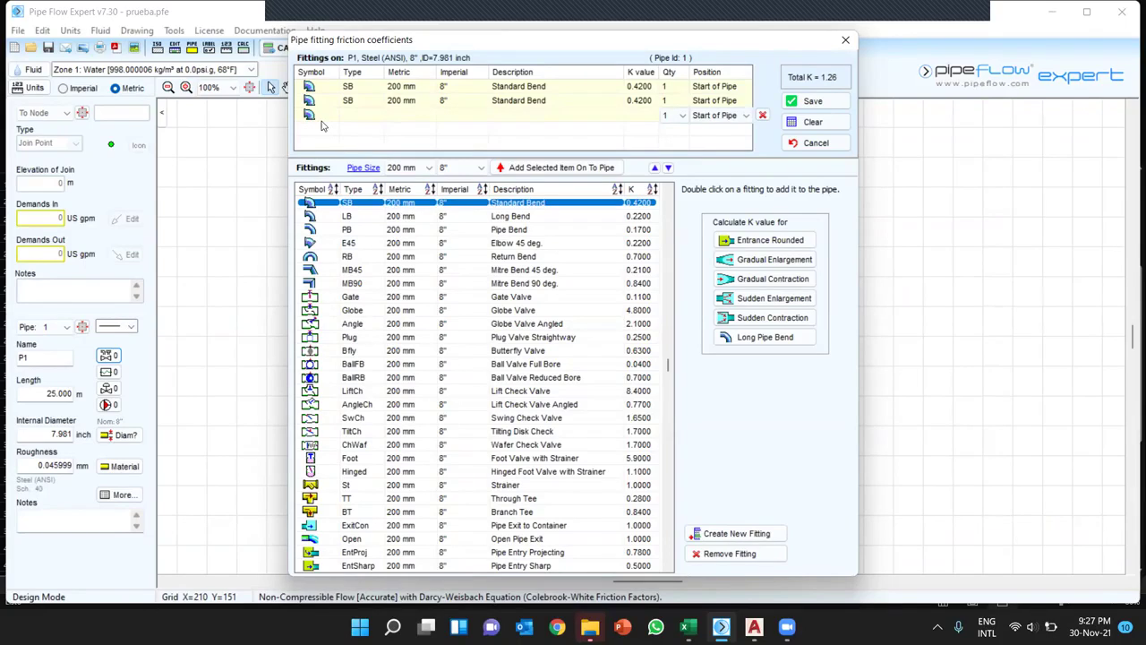
click(762, 116)
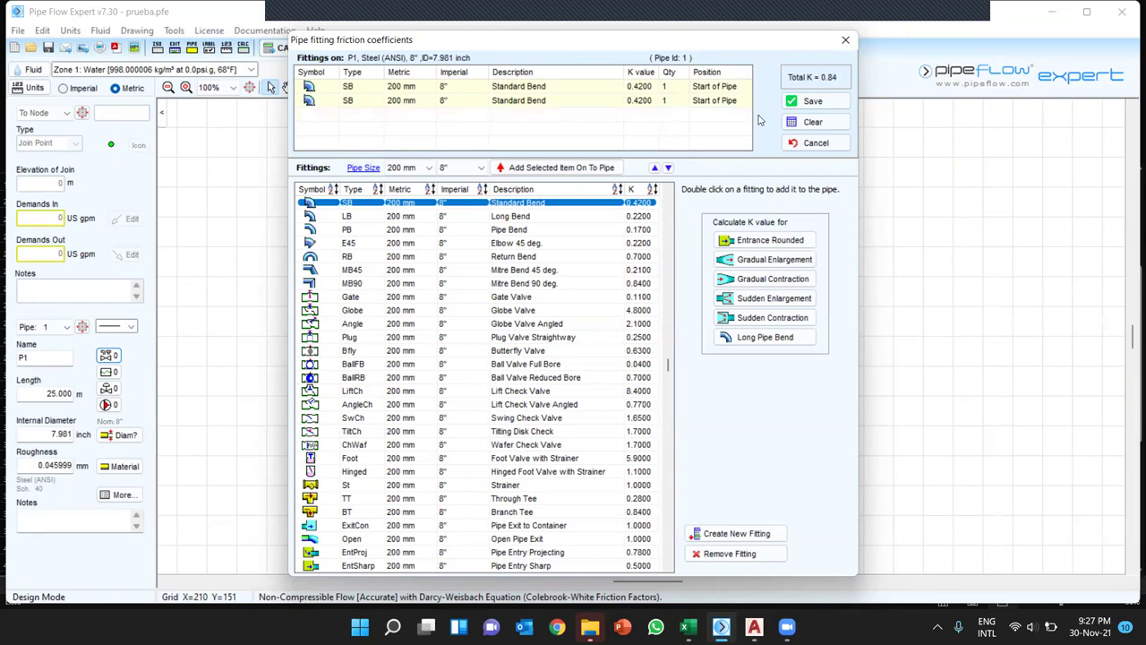
click(762, 102)
click(762, 102)
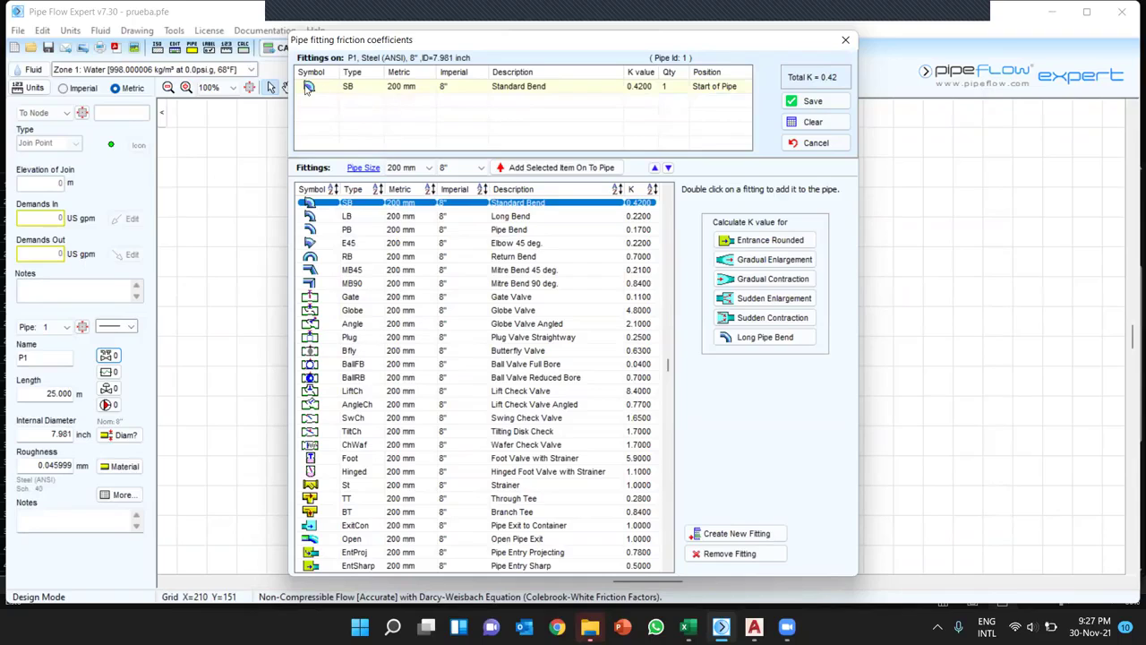
- Set the quantity of the Standard Bend on pipe P1 to 4
click(674, 89)
click(684, 87)
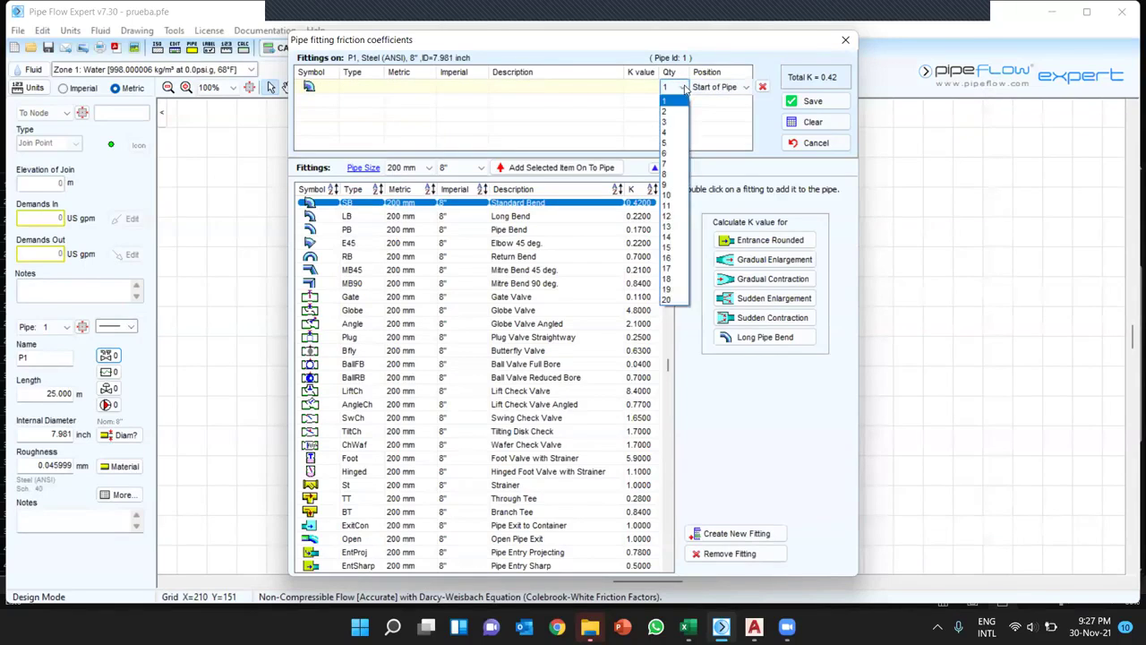
click(667, 133)
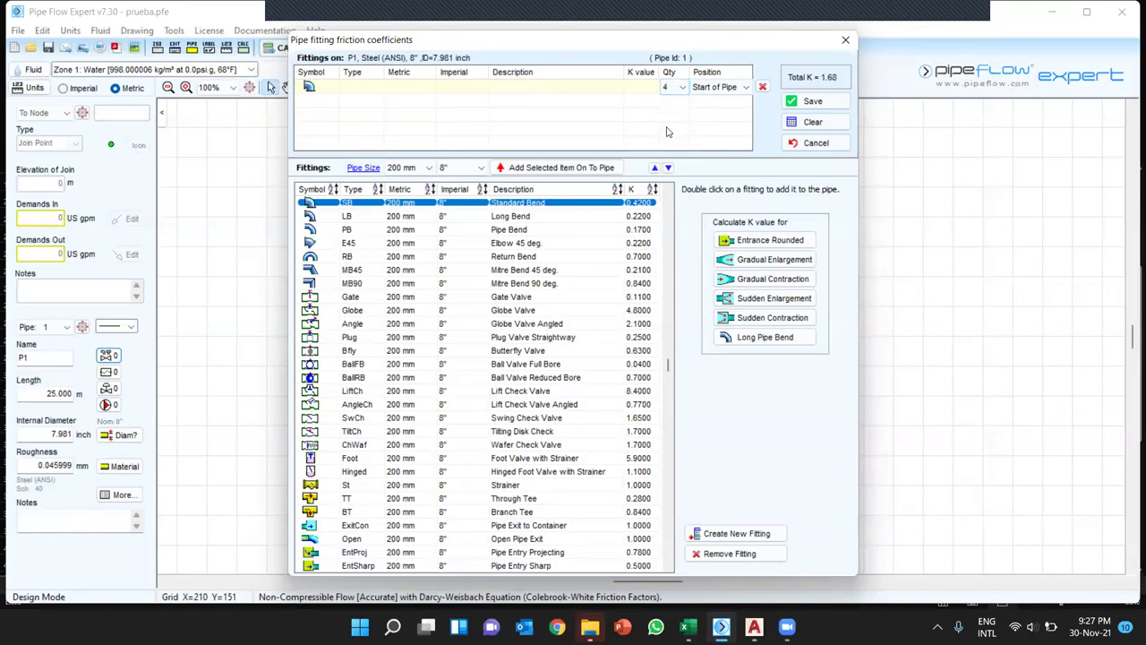
click(717, 121)
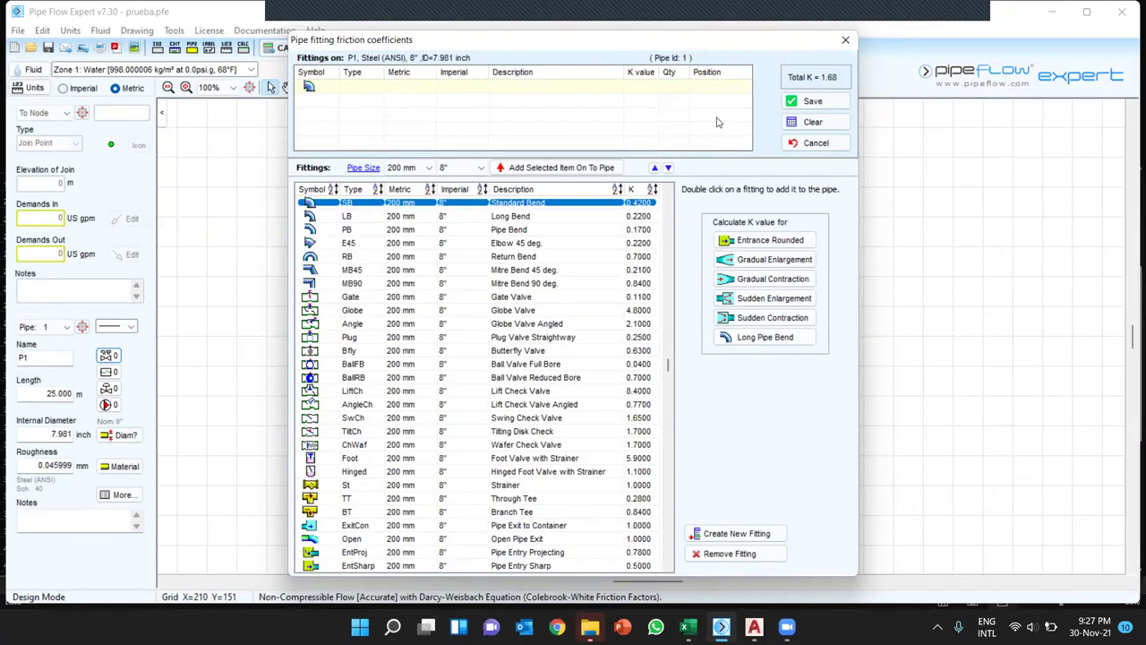
click(678, 88)
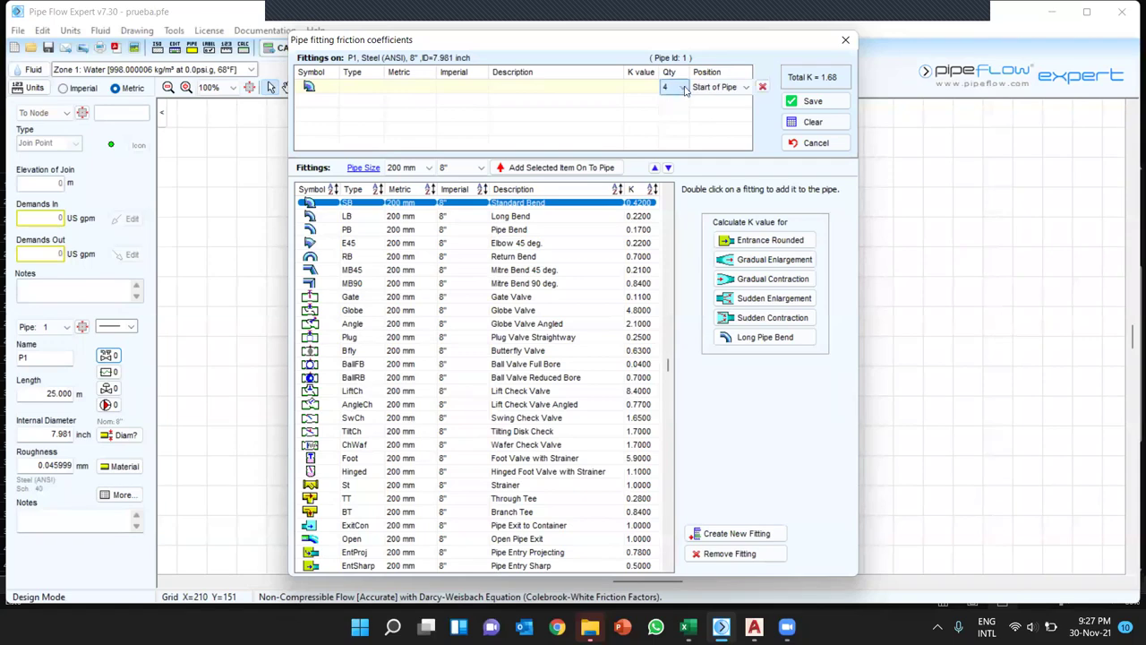
click(672, 103)
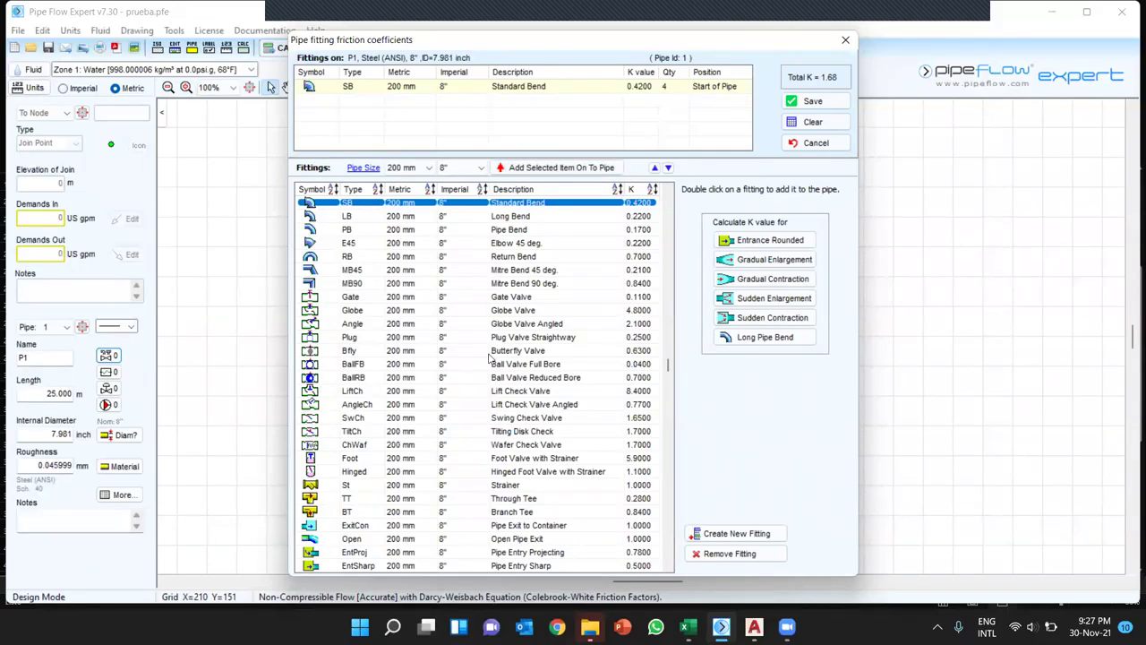
- Add an 8" Butterfly Valve to pipe P1's fittings with a quantity of 2
click(328, 352)
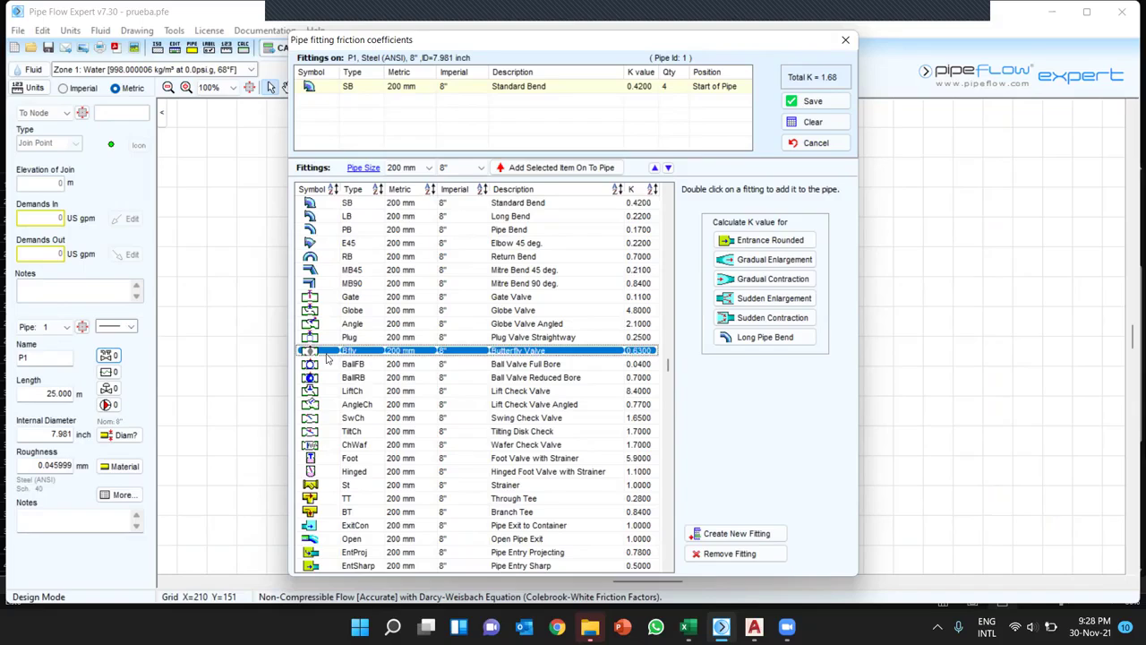
double_click(329, 351)
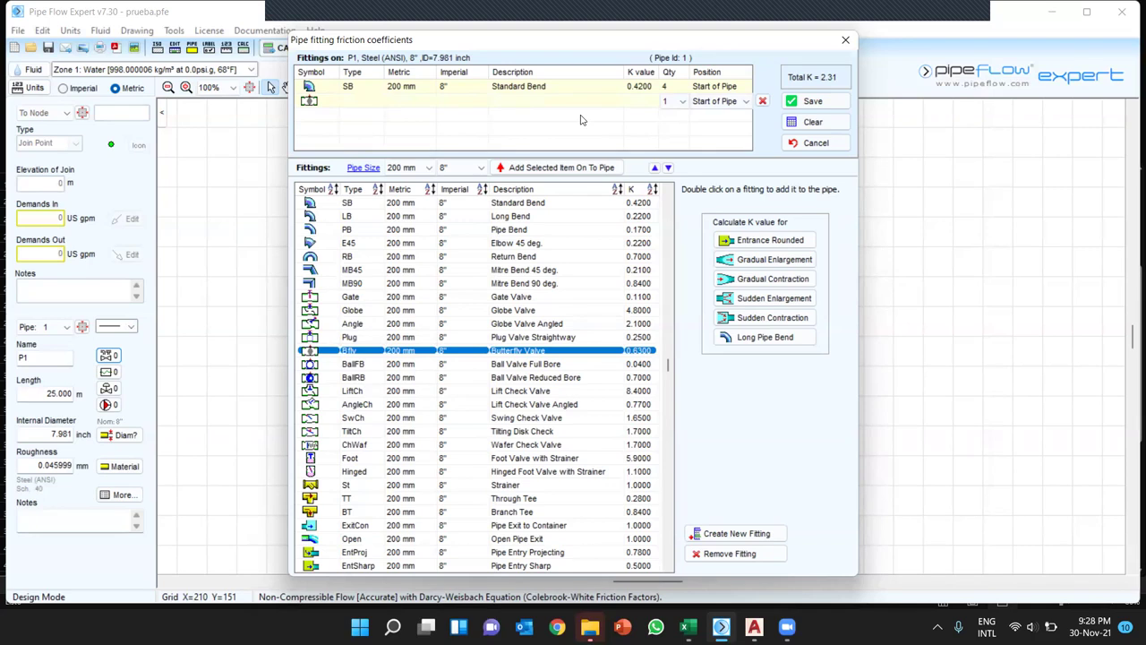
click(673, 106)
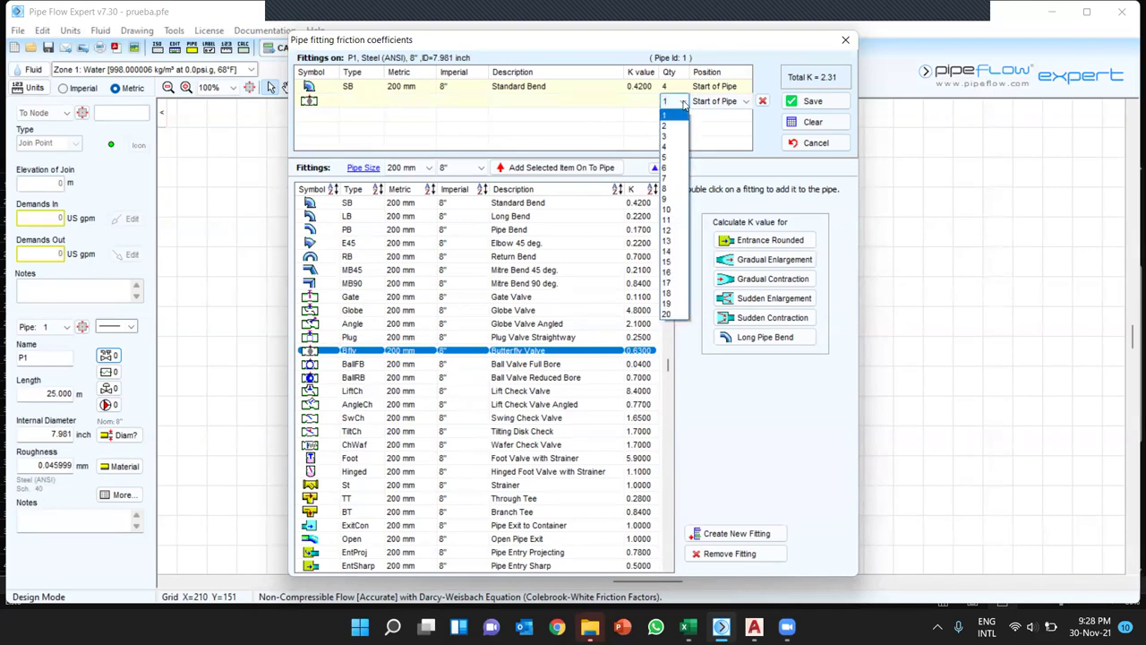
click(668, 126)
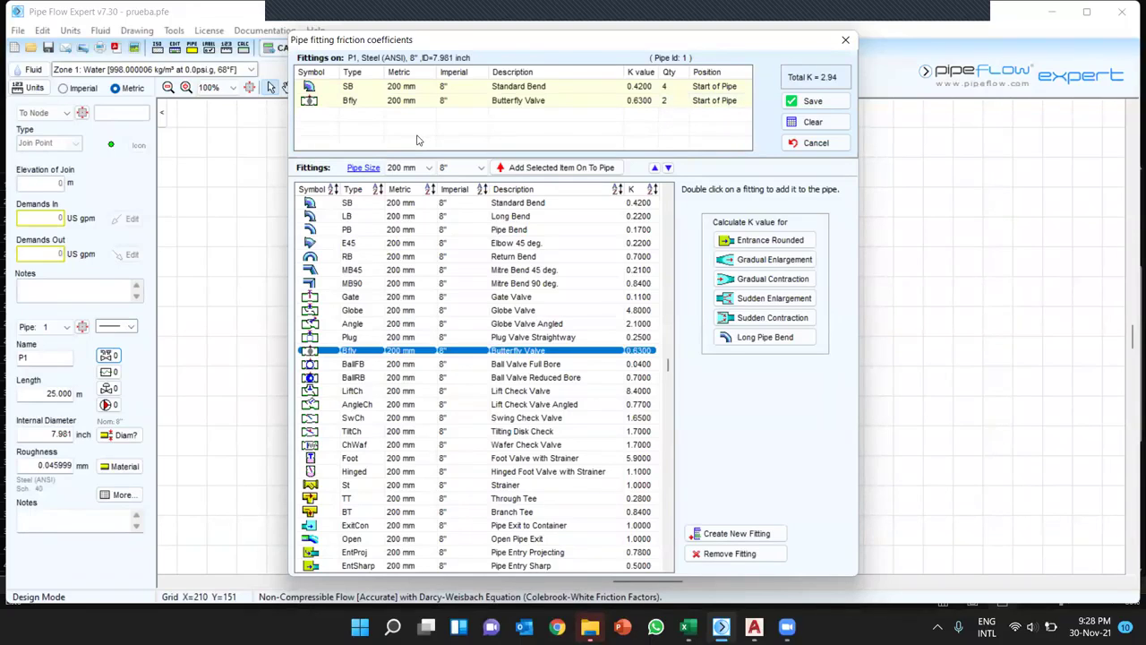
- Try a Return Bend among pipe P1's fittings and remove it again
double_click(323, 257)
click(642, 144)
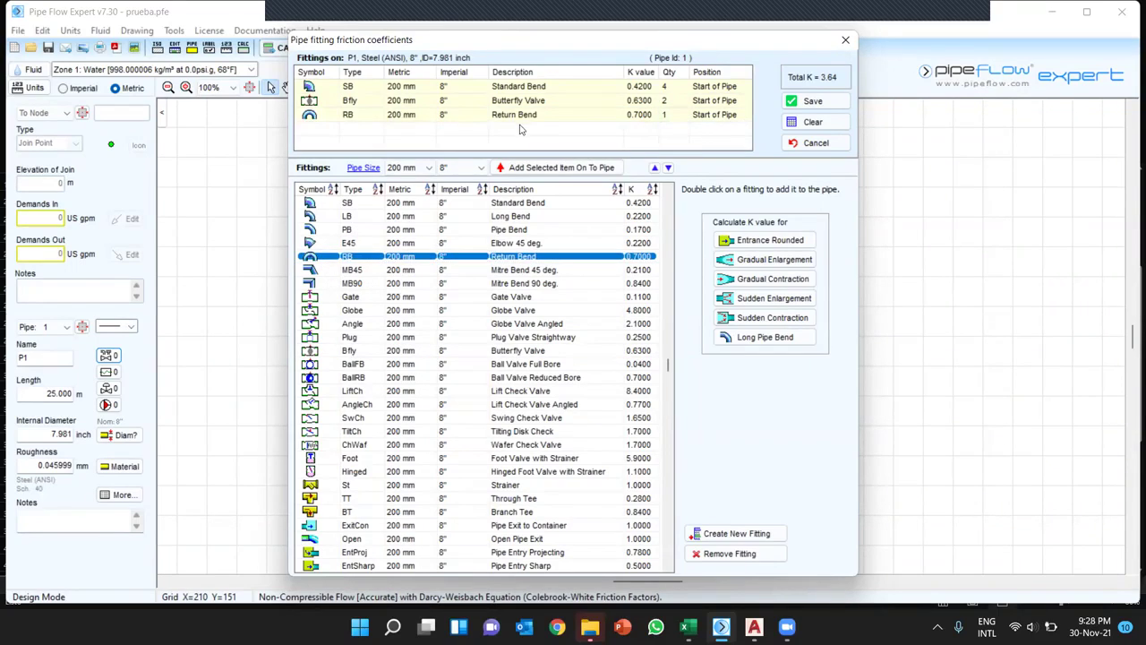
click(313, 117)
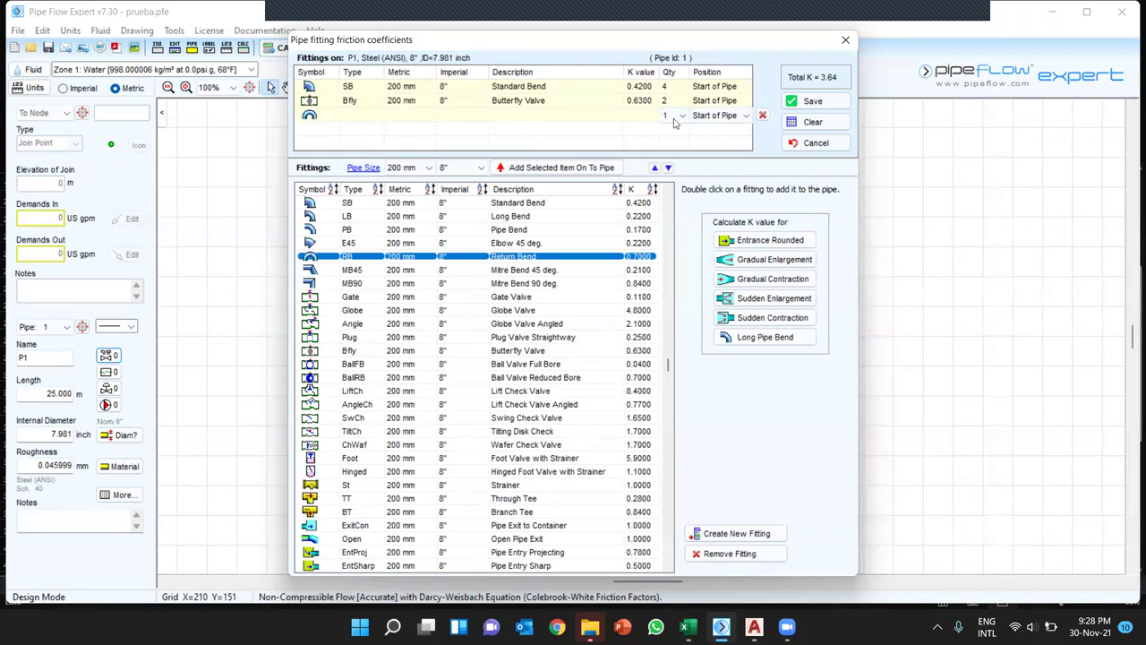
click(762, 116)
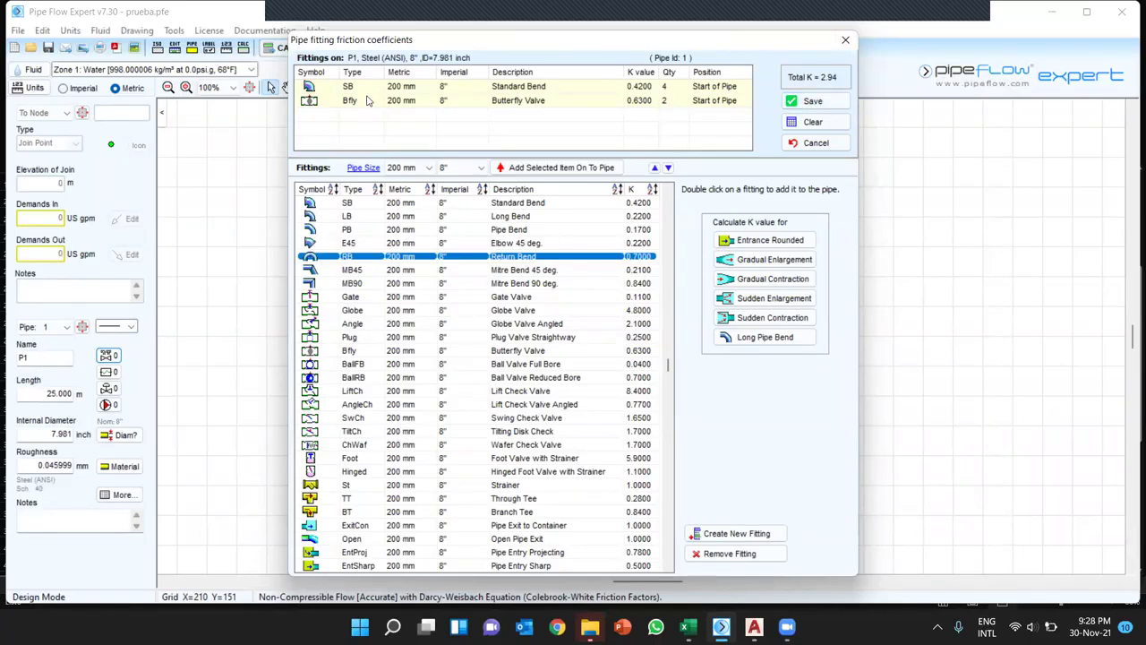
- Save the fittings on pipe P1 and check the fitting symbol at its start in the drawing
click(813, 101)
mouse_move(402, 283)
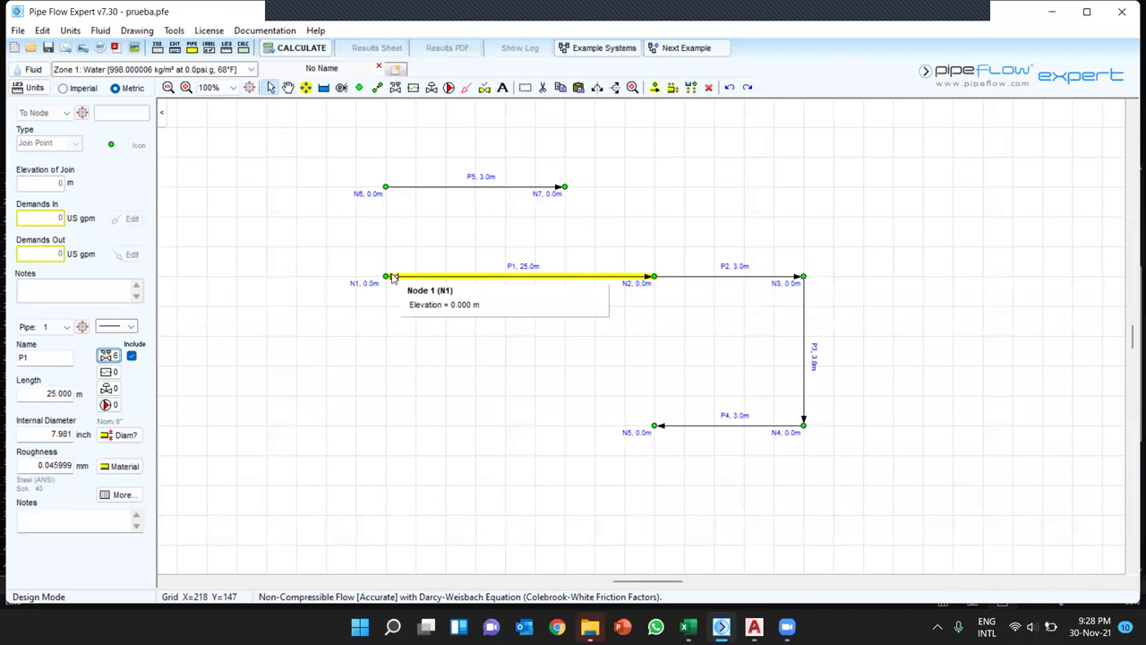
mouse_move(642, 287)
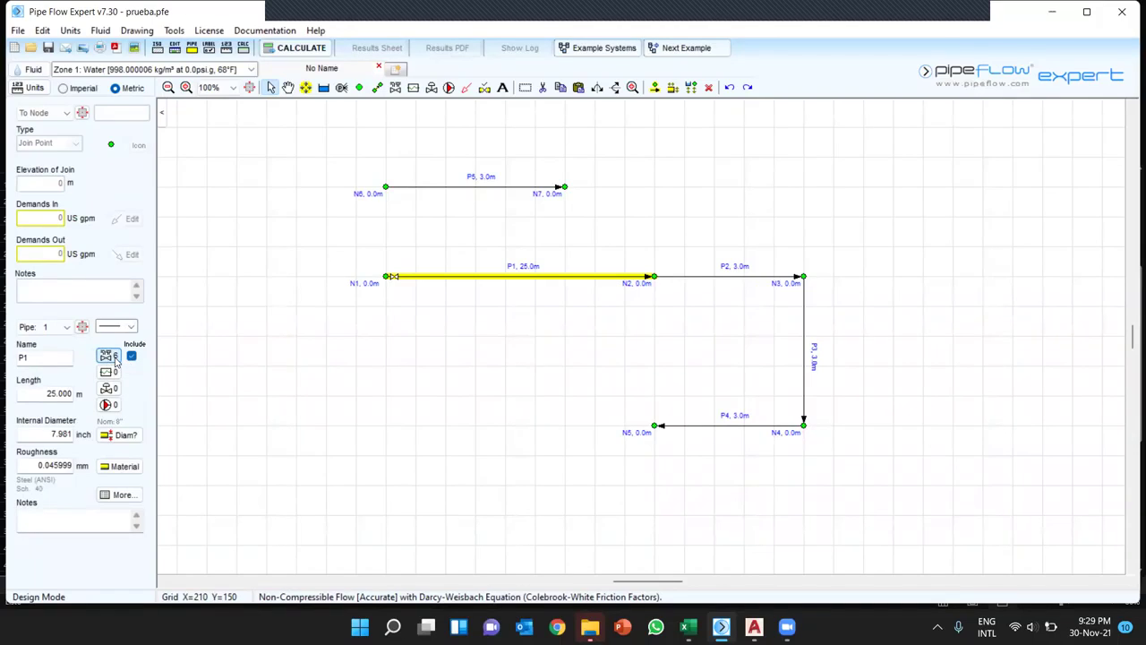
mouse_move(507, 286)
- Review the fittings saved on pipe P1 and its summary, including the entry fittings K value
click(107, 356)
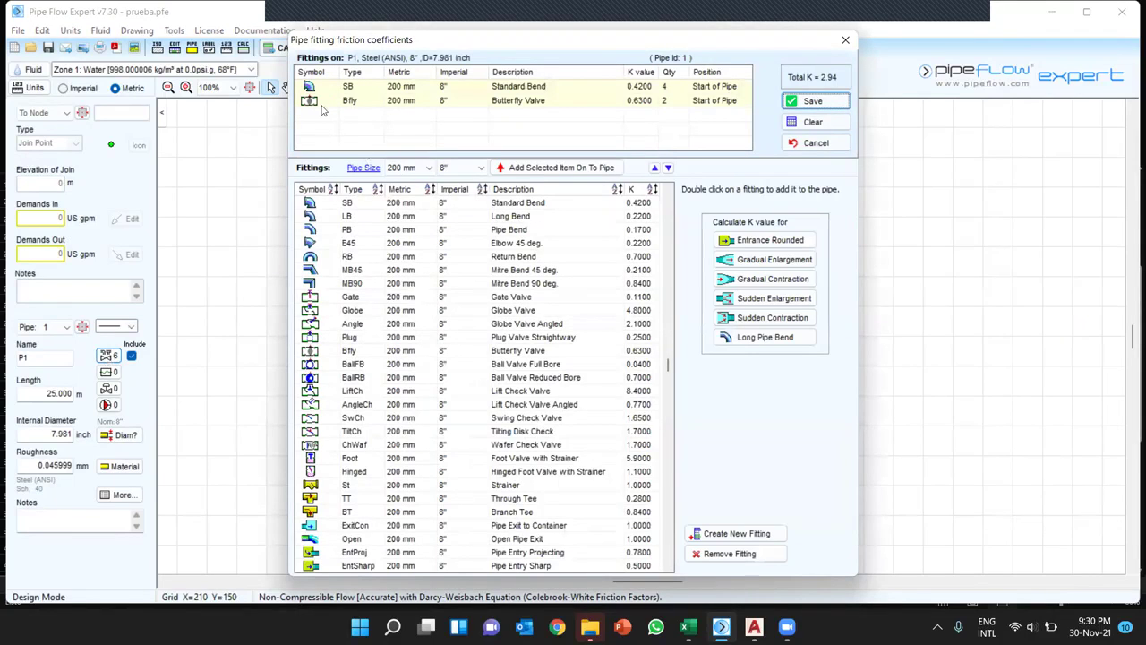
click(813, 101)
mouse_move(560, 284)
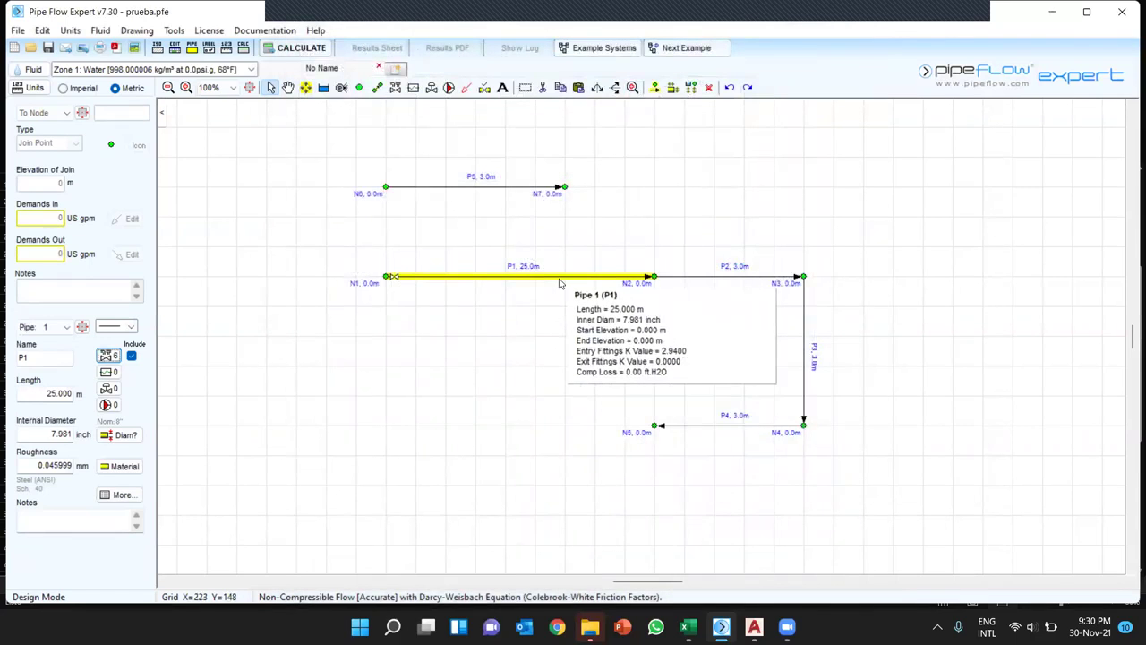
- Check the elevations of nodes N1 and N2 at the two ends of pipe P1
mouse_move(382, 283)
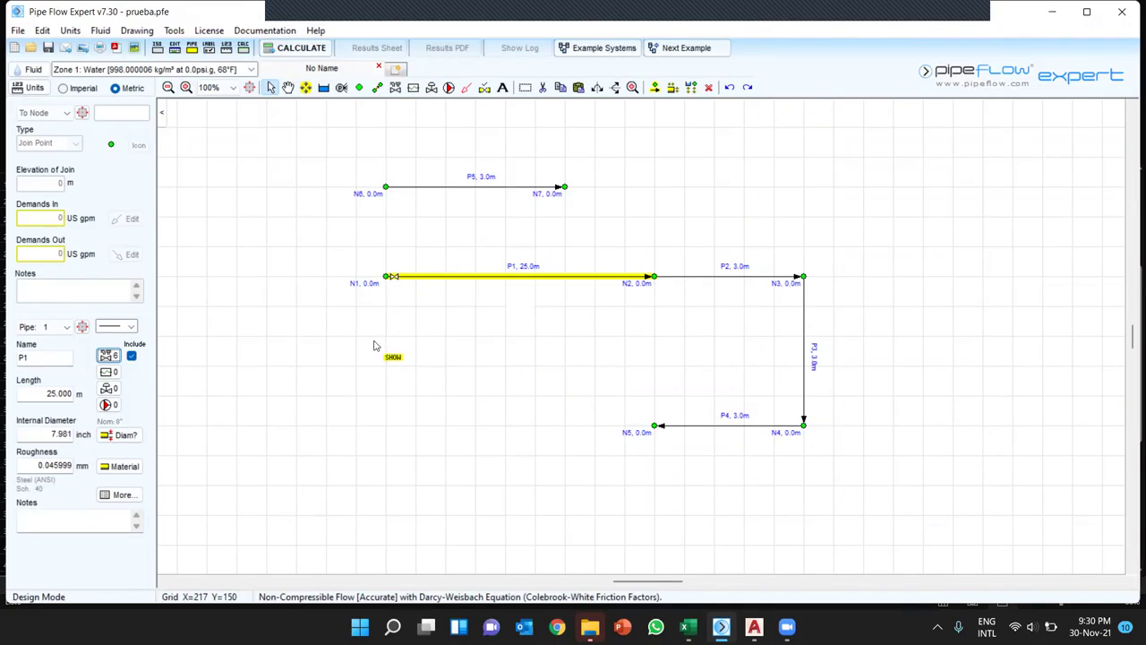
click(385, 278)
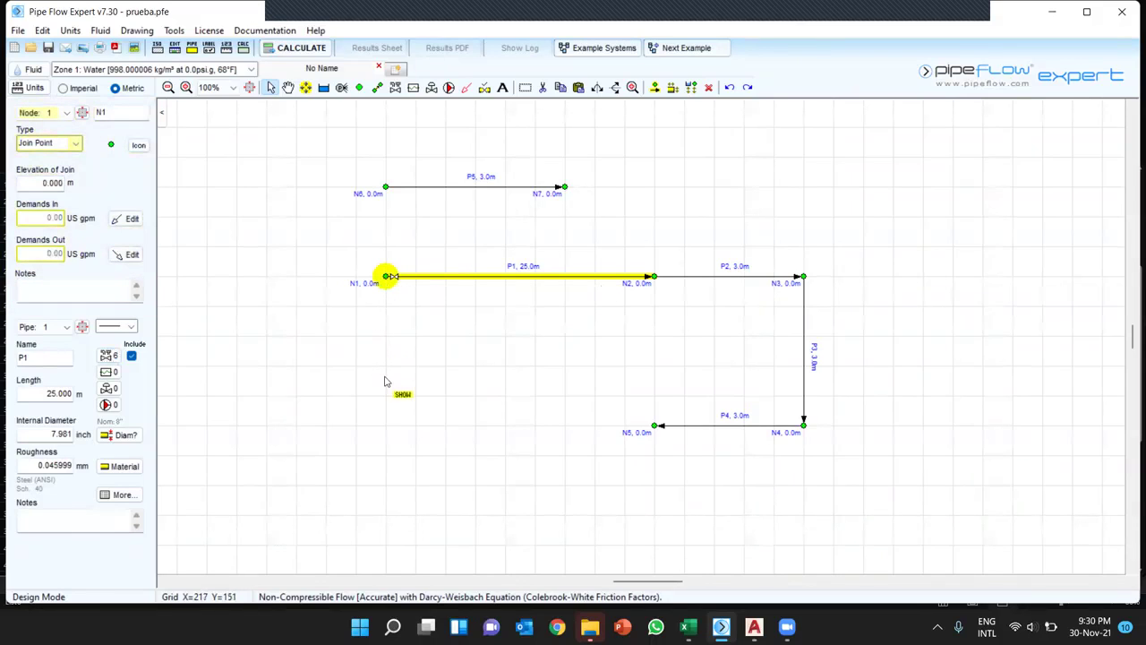
click(655, 278)
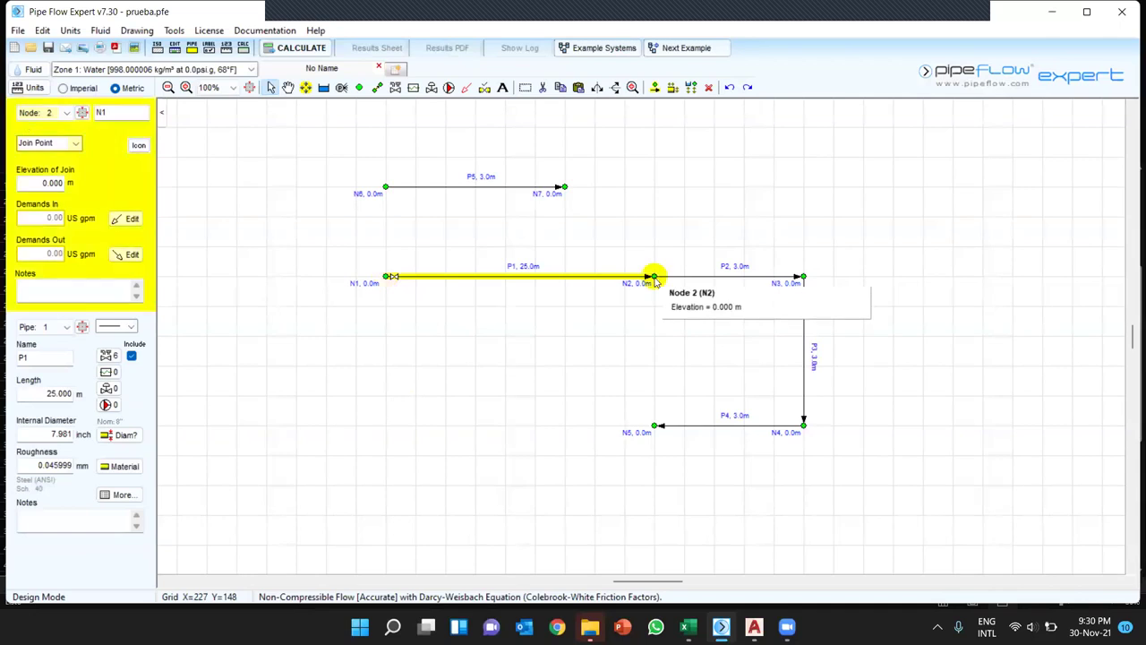
click(385, 278)
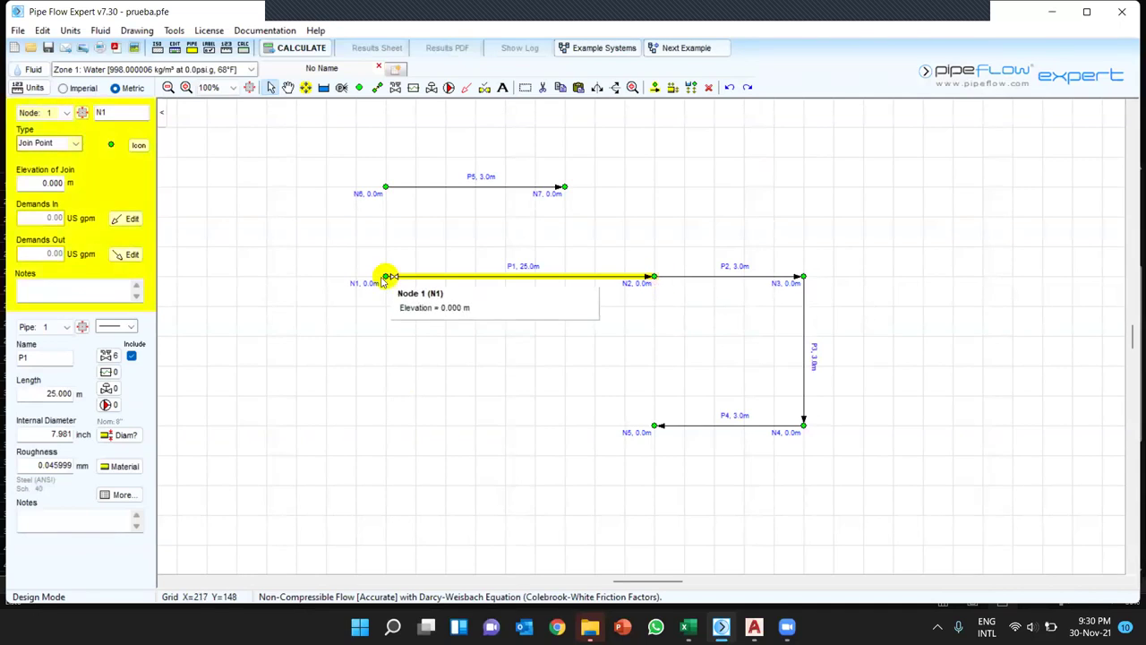
click(42, 182)
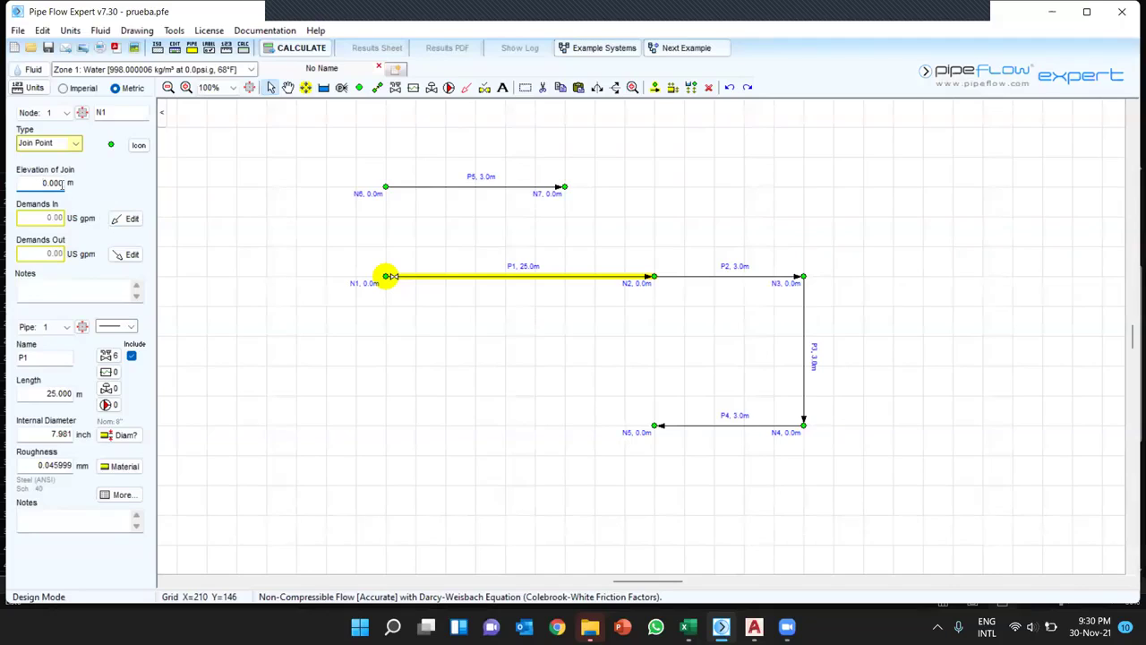
- Set the elevation of node N2 at the end of pipe P1 to 10 m
click(654, 277)
double_click(41, 184)
text(10)
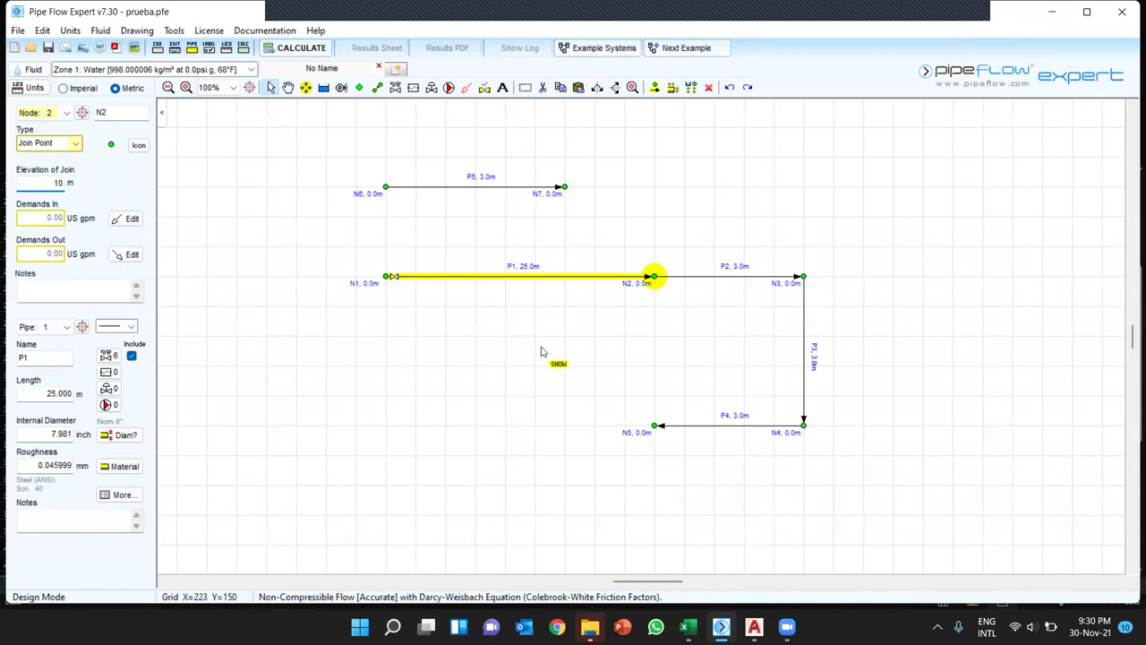
key(Return)
mouse_move(642, 290)
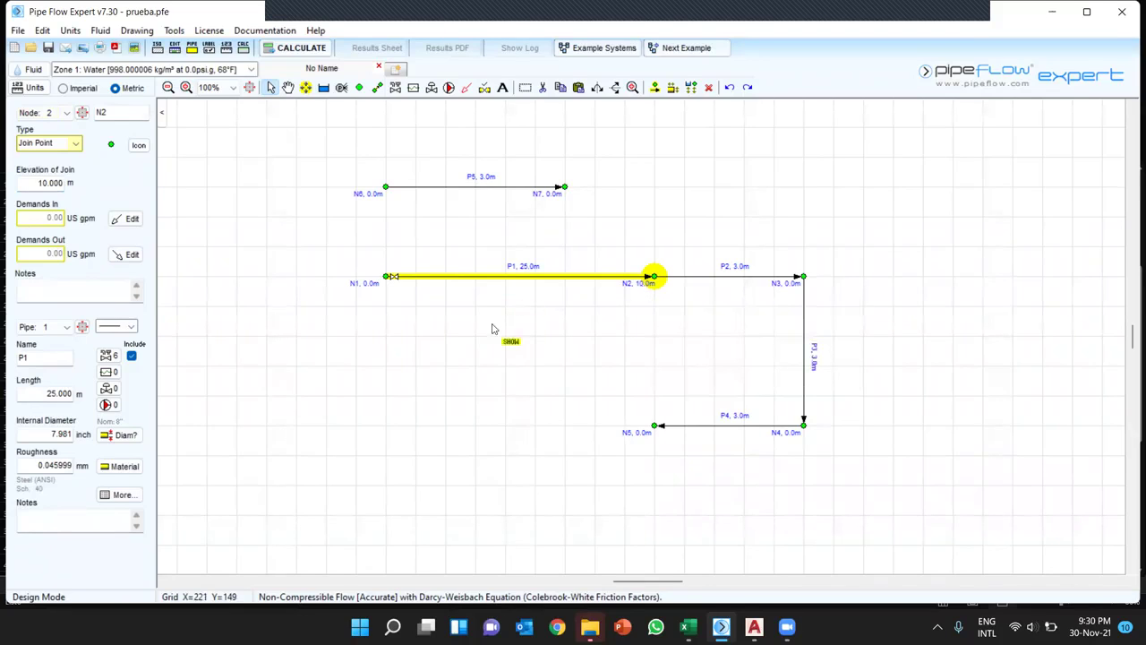
- Examine the start and end elevations of pipes P1 and P2 and the elevations of nodes N1, N2 and N7
click(704, 279)
click(537, 279)
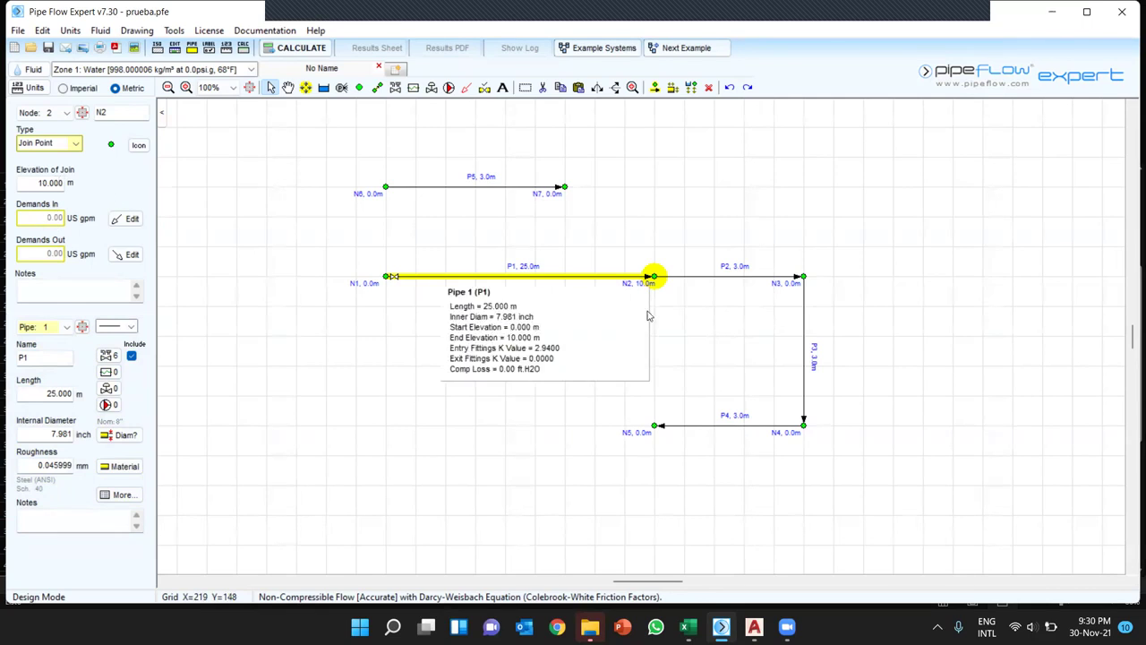
click(661, 282)
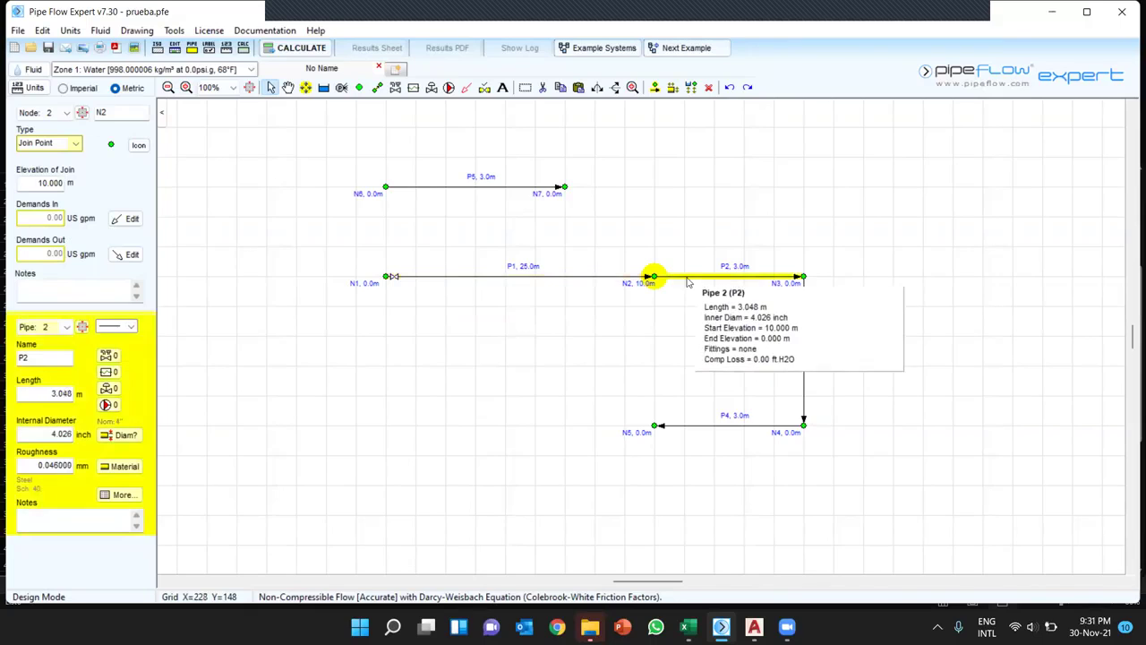
click(563, 187)
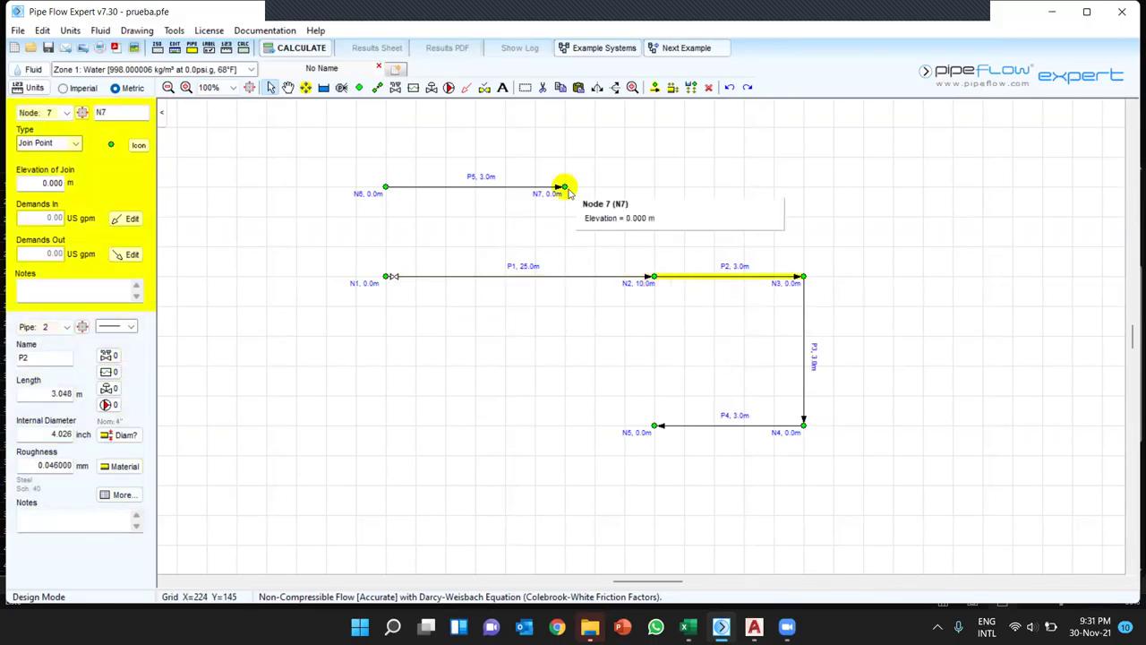
click(556, 278)
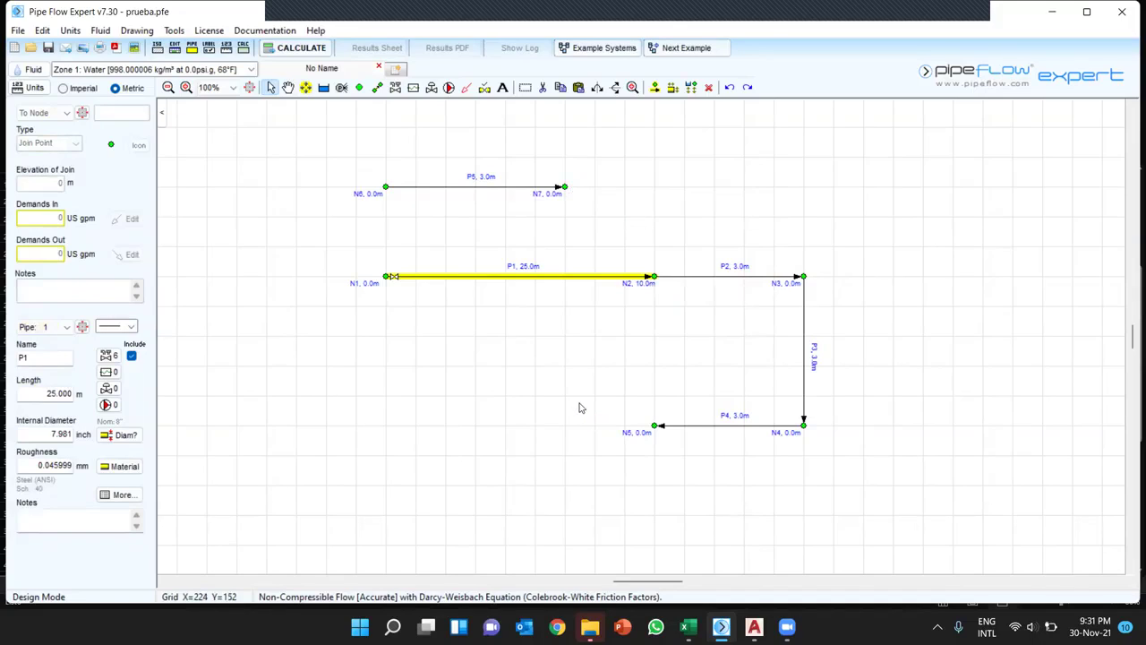
click(695, 279)
click(573, 281)
mouse_move(415, 283)
mouse_move(390, 190)
click(387, 275)
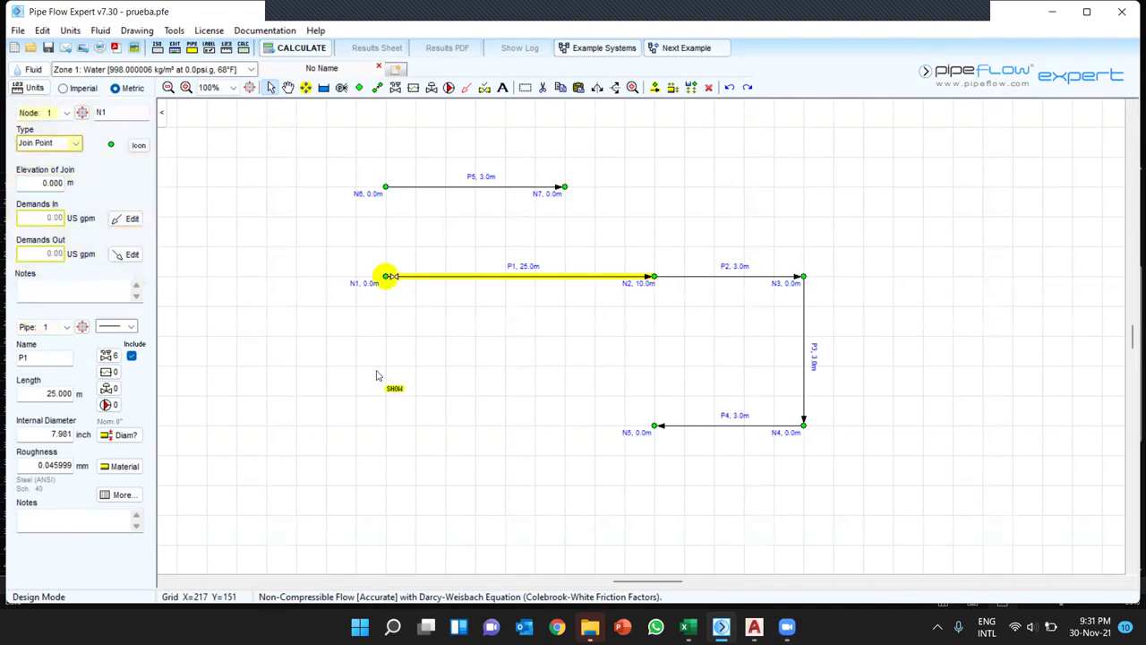
click(653, 278)
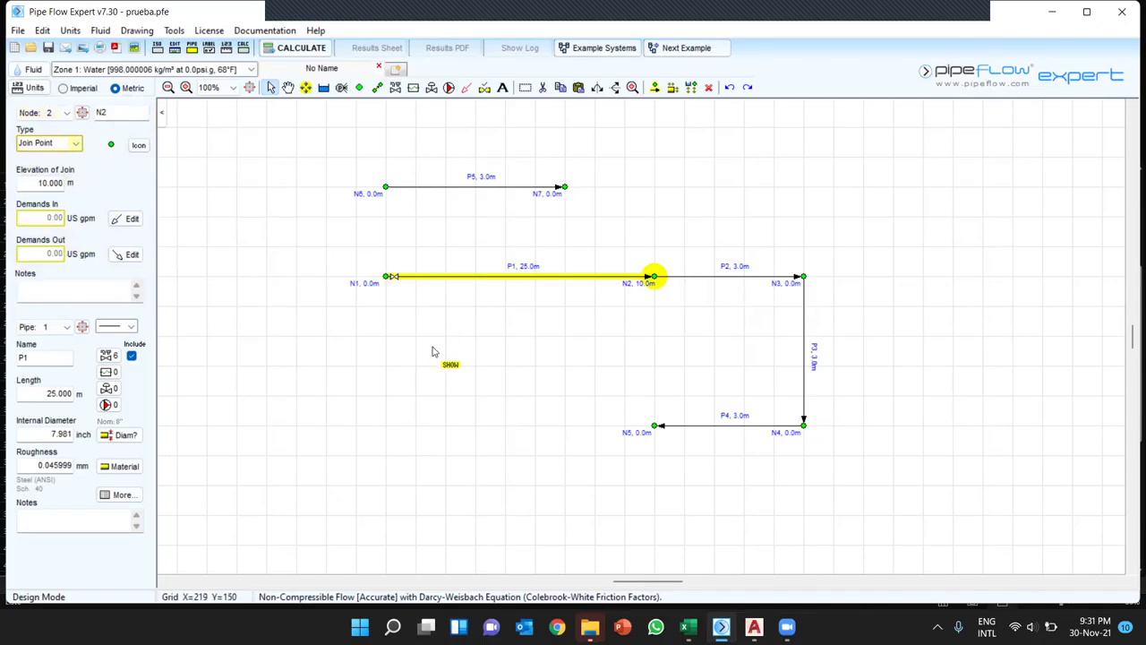
mouse_move(647, 276)
- View the default pipe data and pipe P1's diameter data, leaving both without changes
click(192, 50)
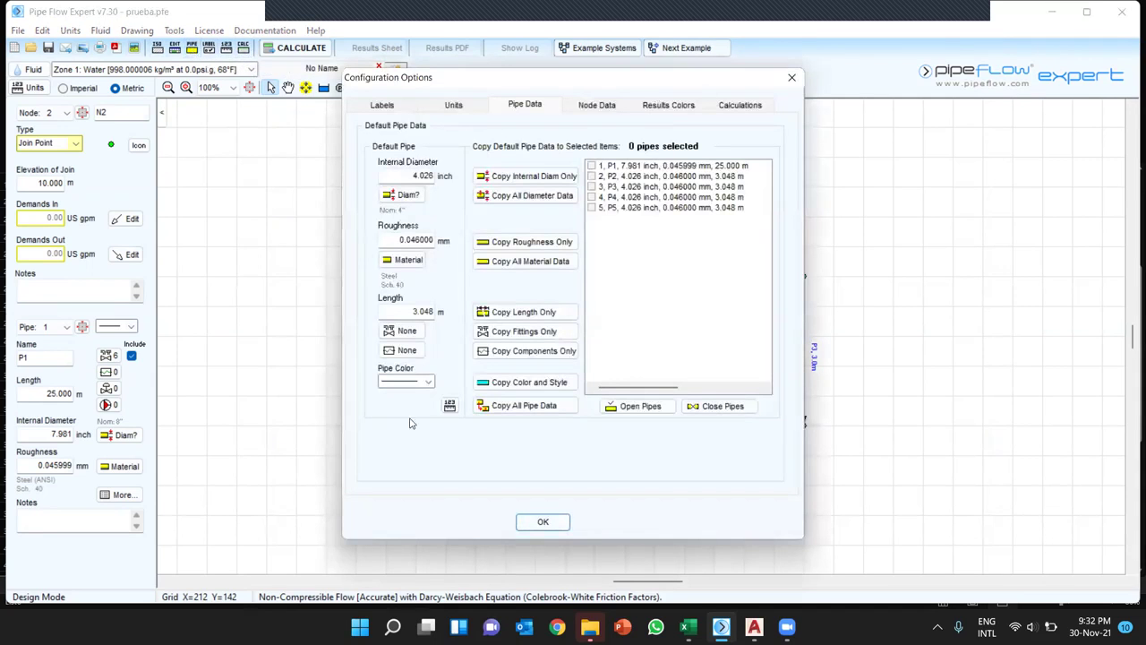
click(792, 80)
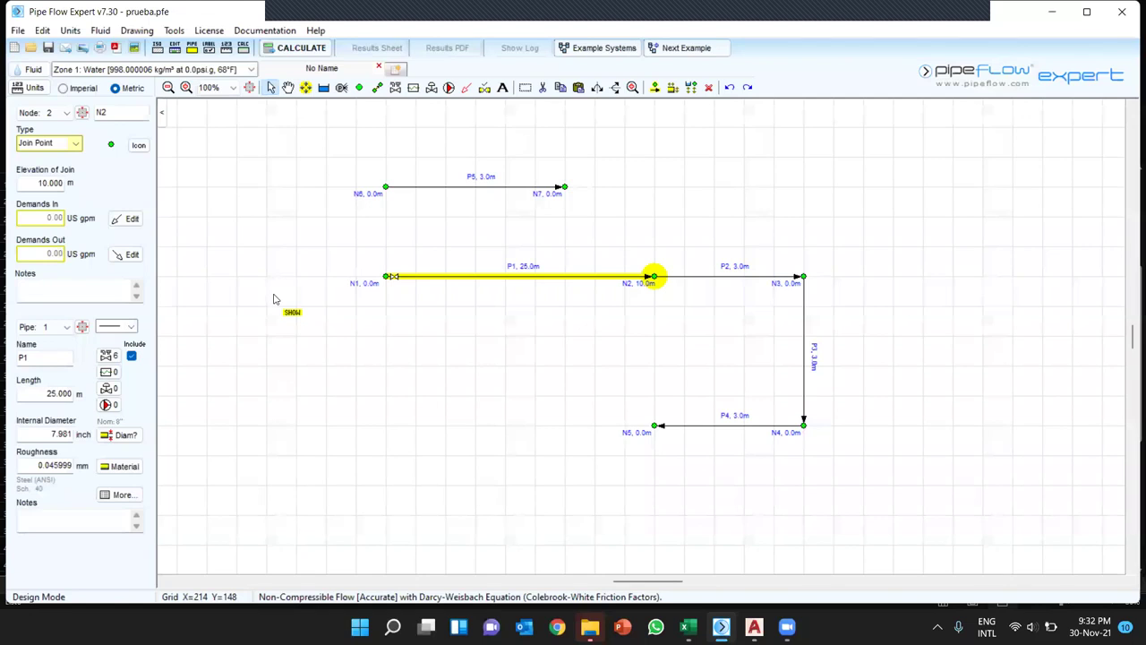
double_click(430, 283)
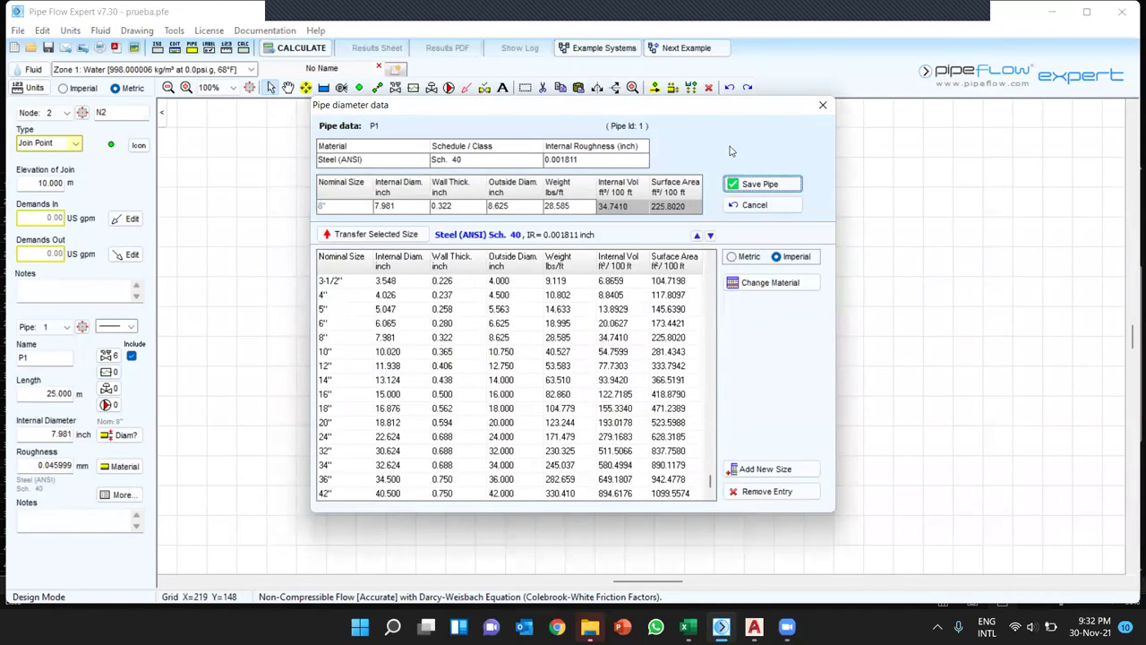
click(822, 105)
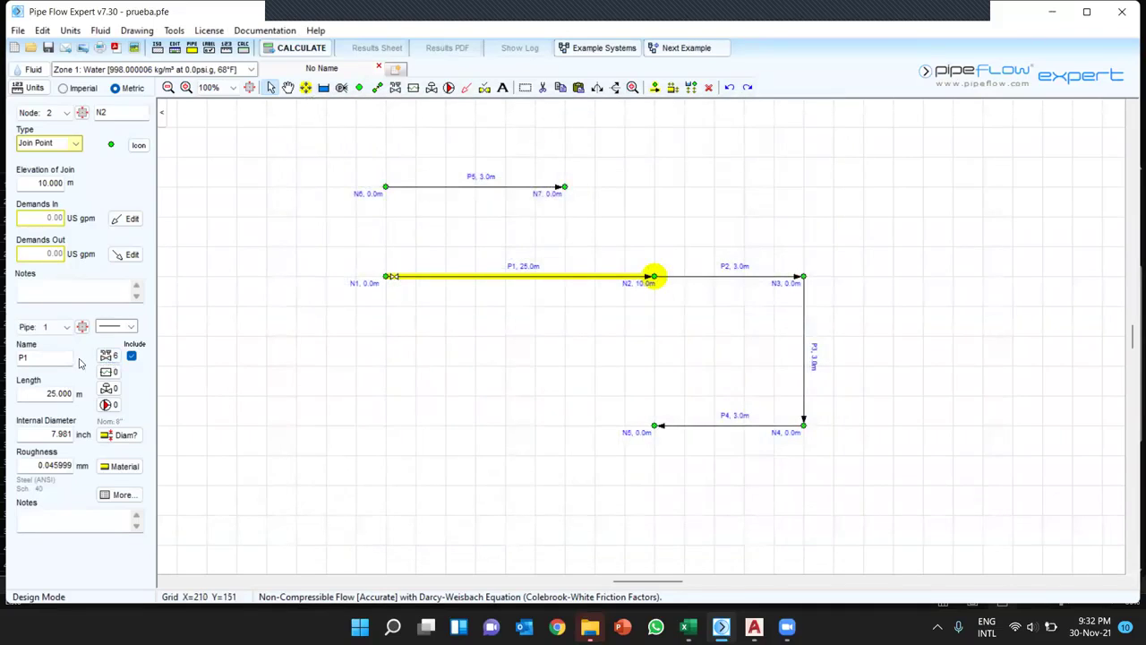
click(118, 436)
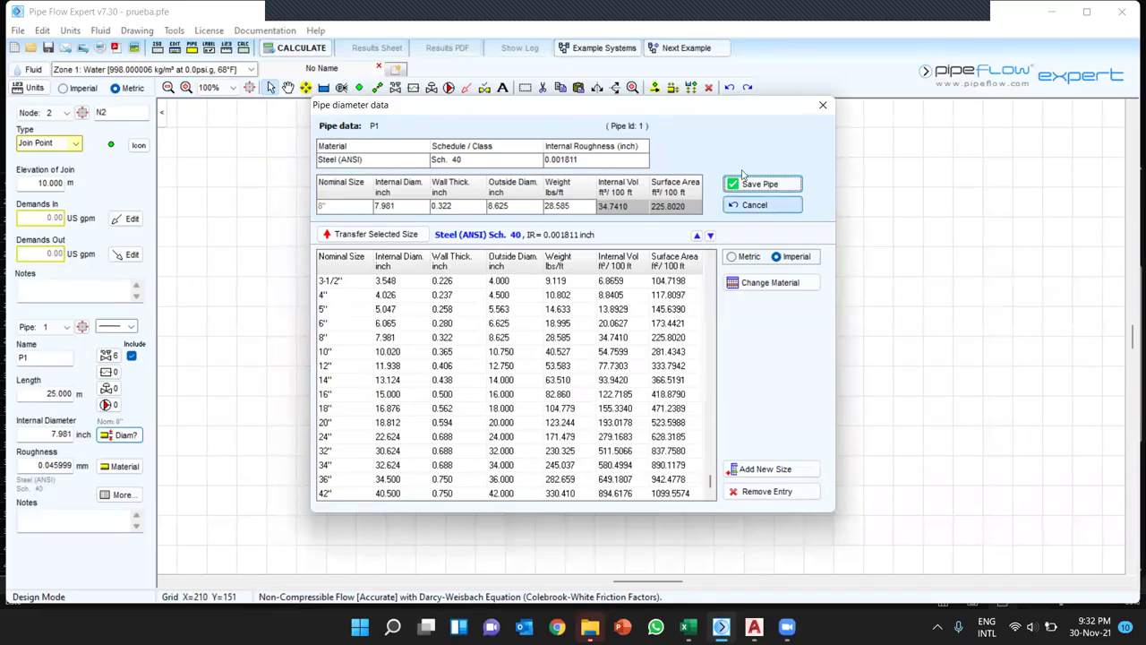
click(823, 104)
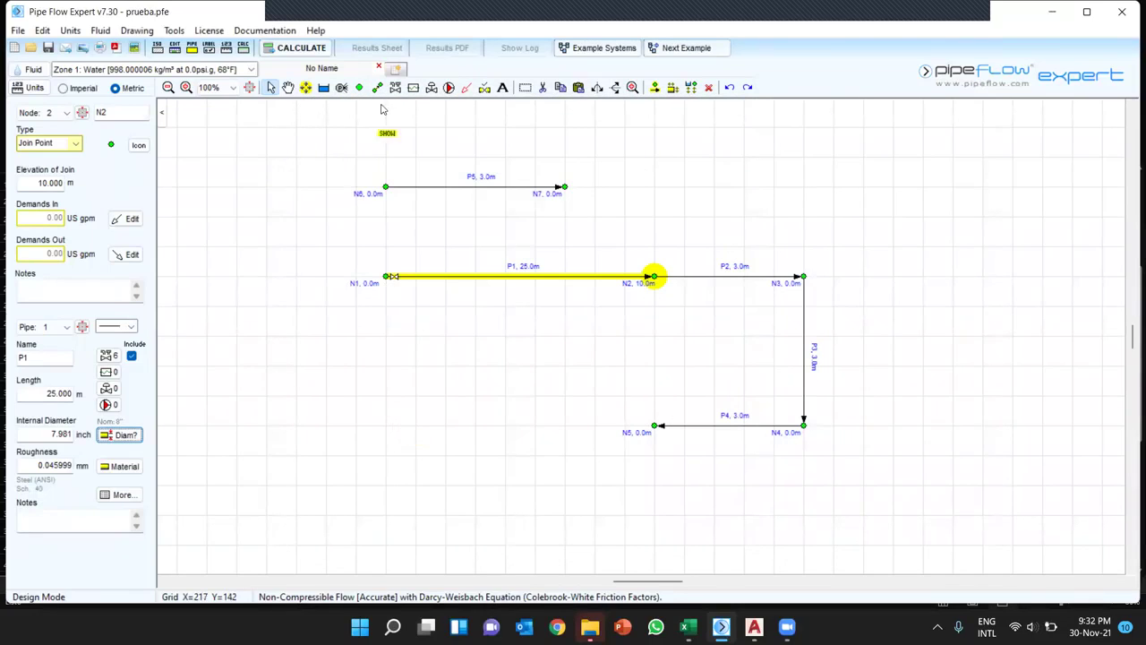
- View the fittings on pipe P1 from its properties and with the Add Fittings tool, closing them without changes
click(106, 356)
click(846, 41)
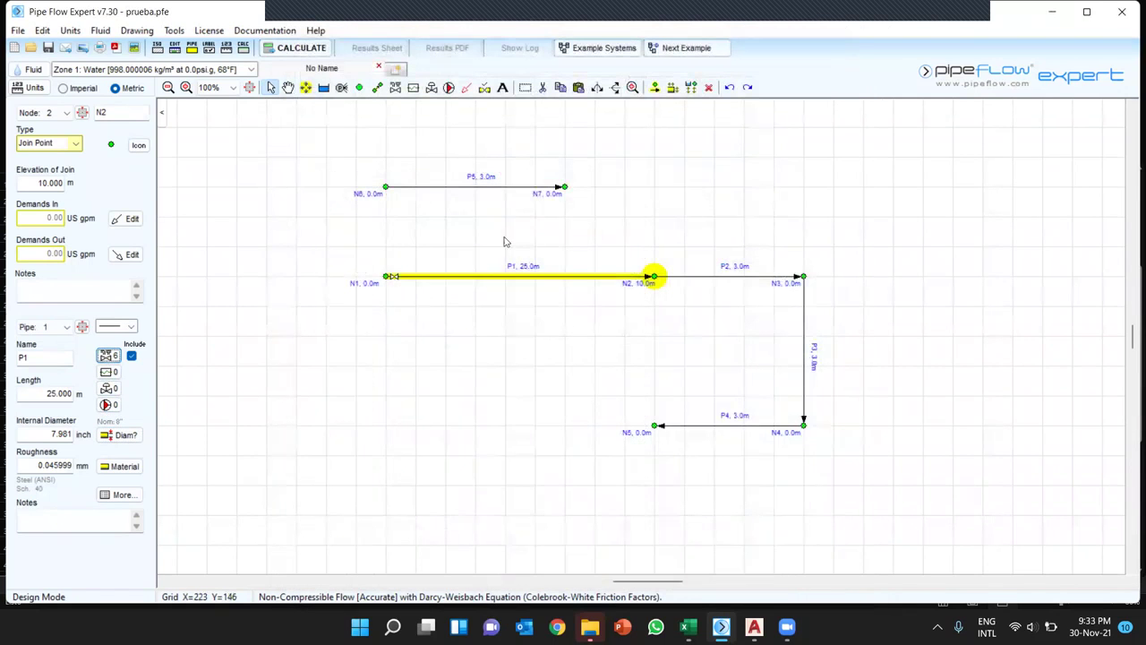
click(395, 87)
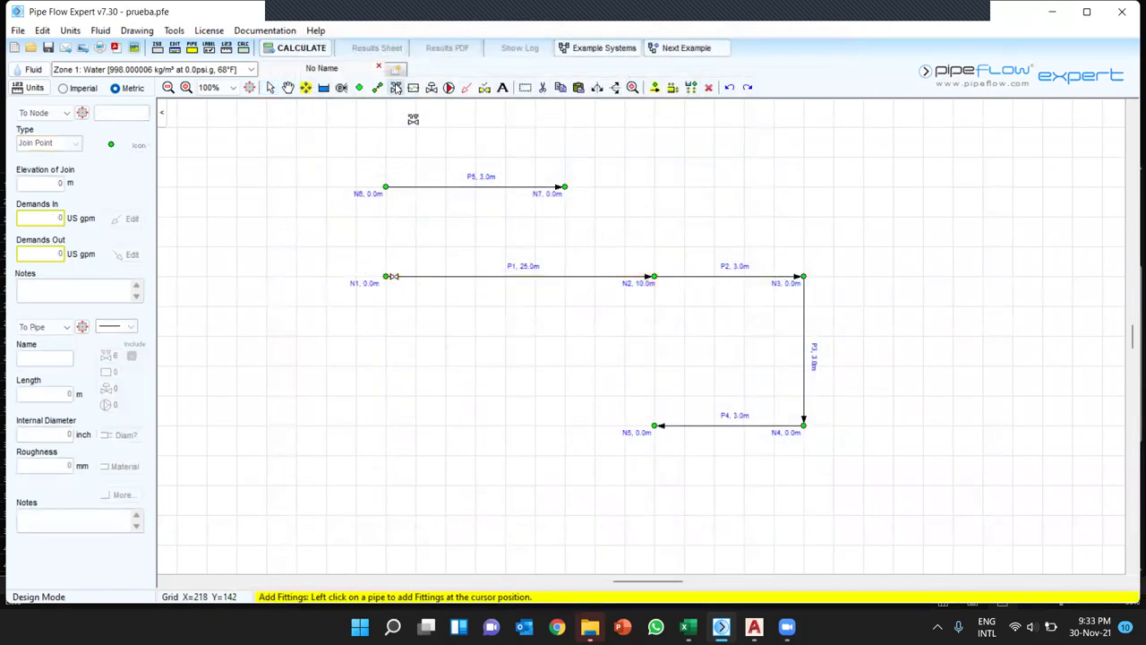
click(457, 277)
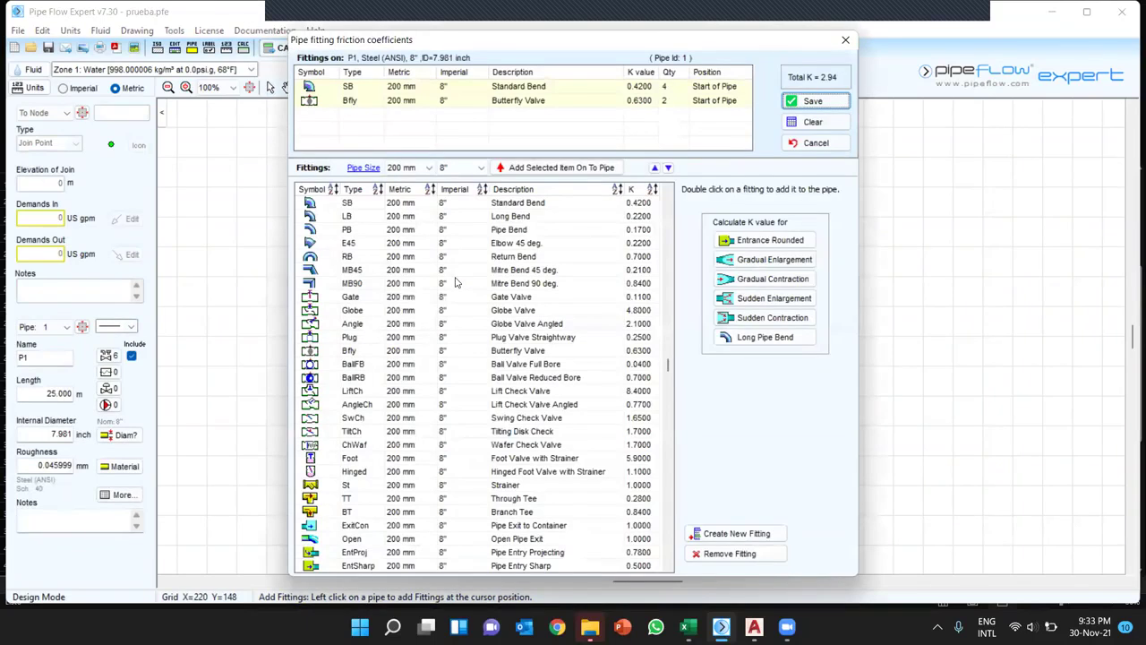
click(845, 39)
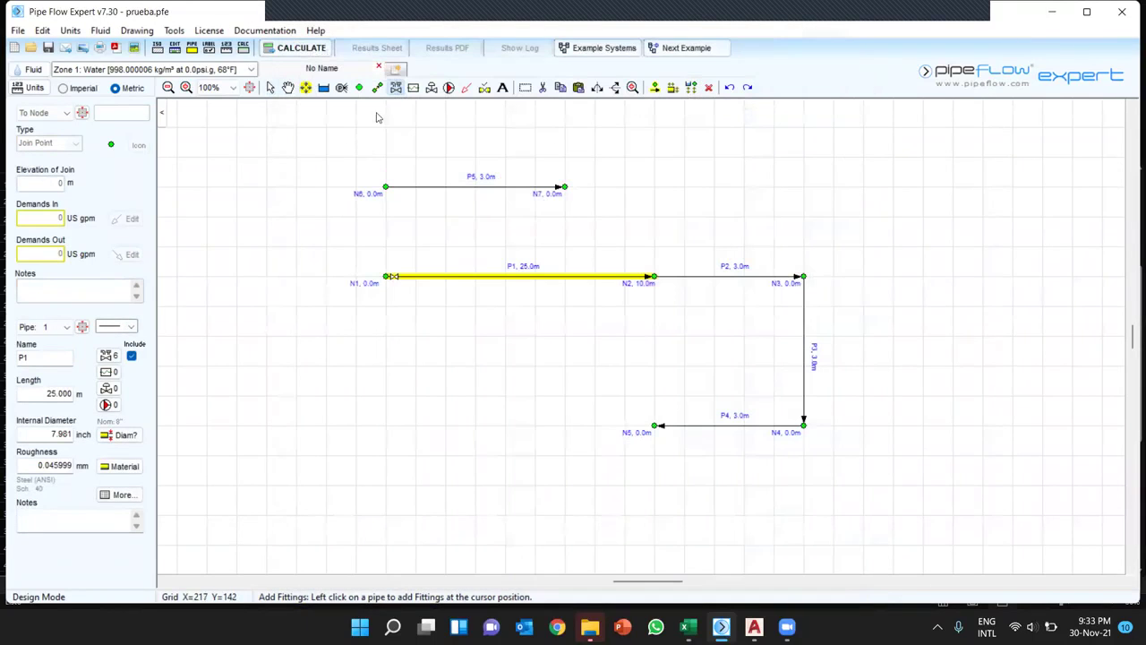
click(428, 276)
click(845, 39)
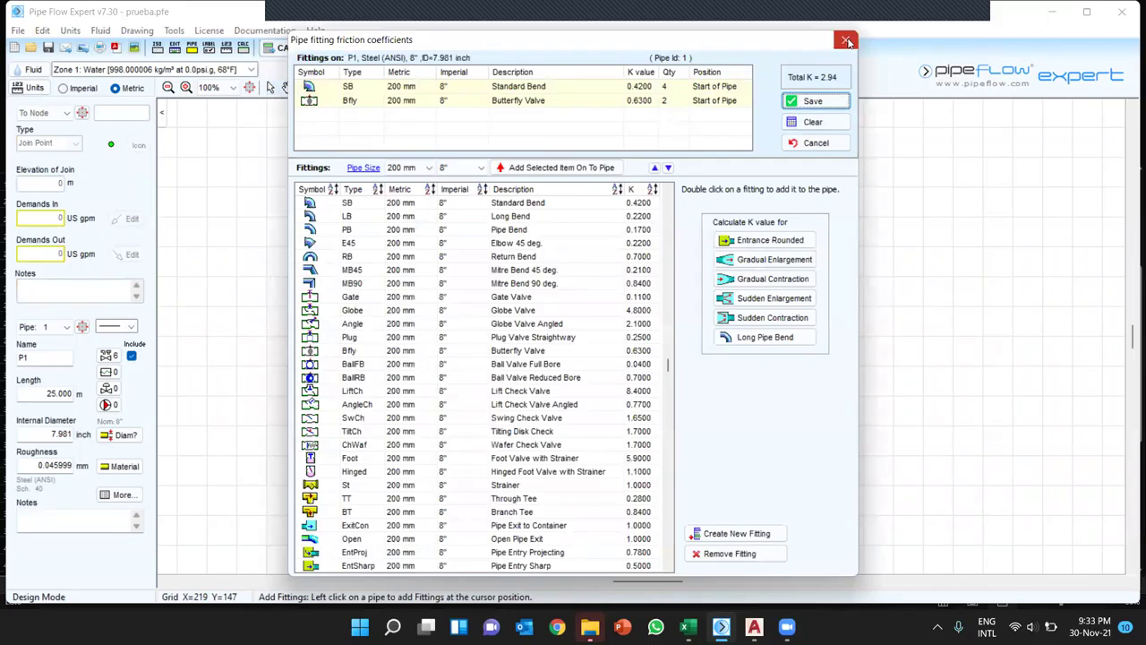
key(Escape)
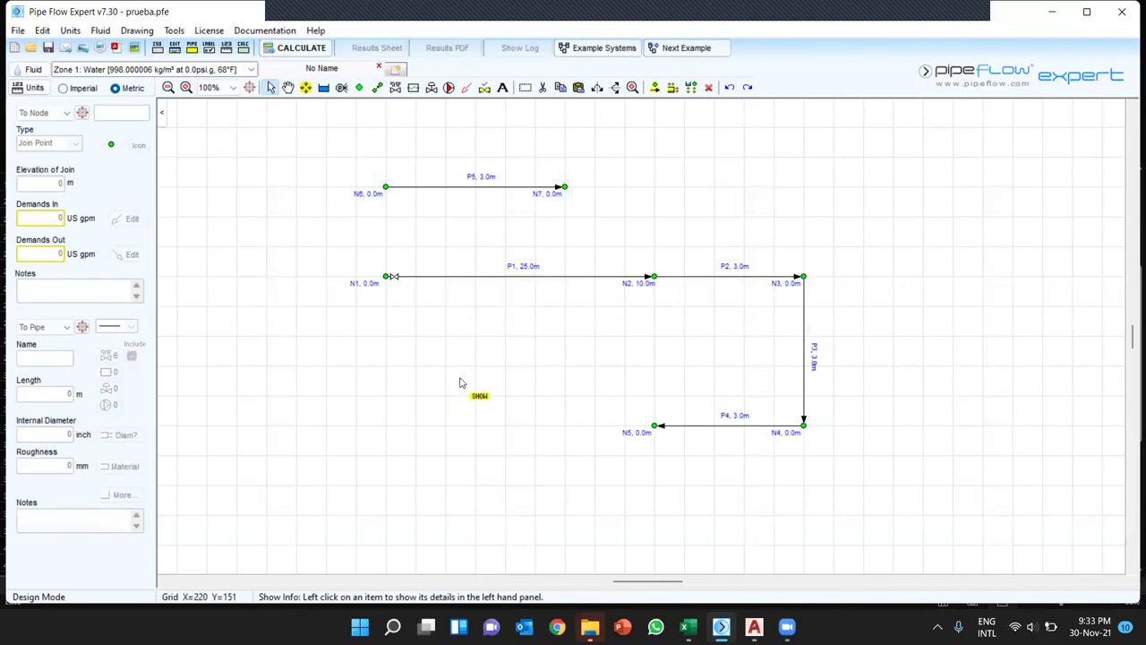
- Reopen pipe P1's fittings with the Add Fittings tool, examine the available fitting types and leave the tool
click(413, 89)
click(415, 89)
click(395, 87)
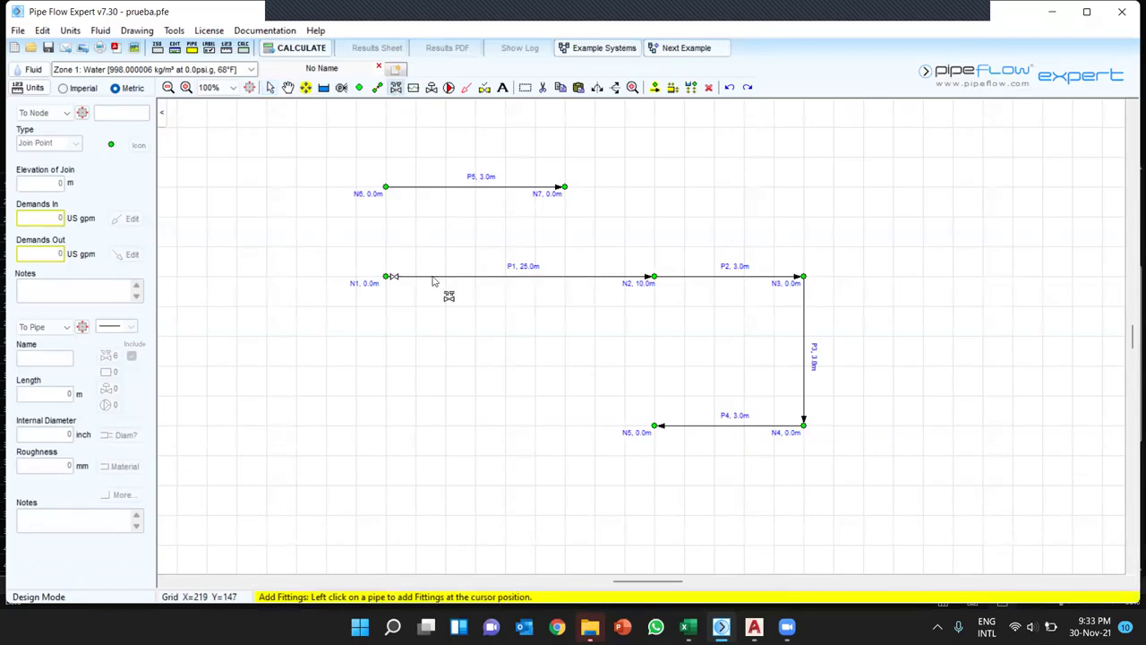
click(433, 278)
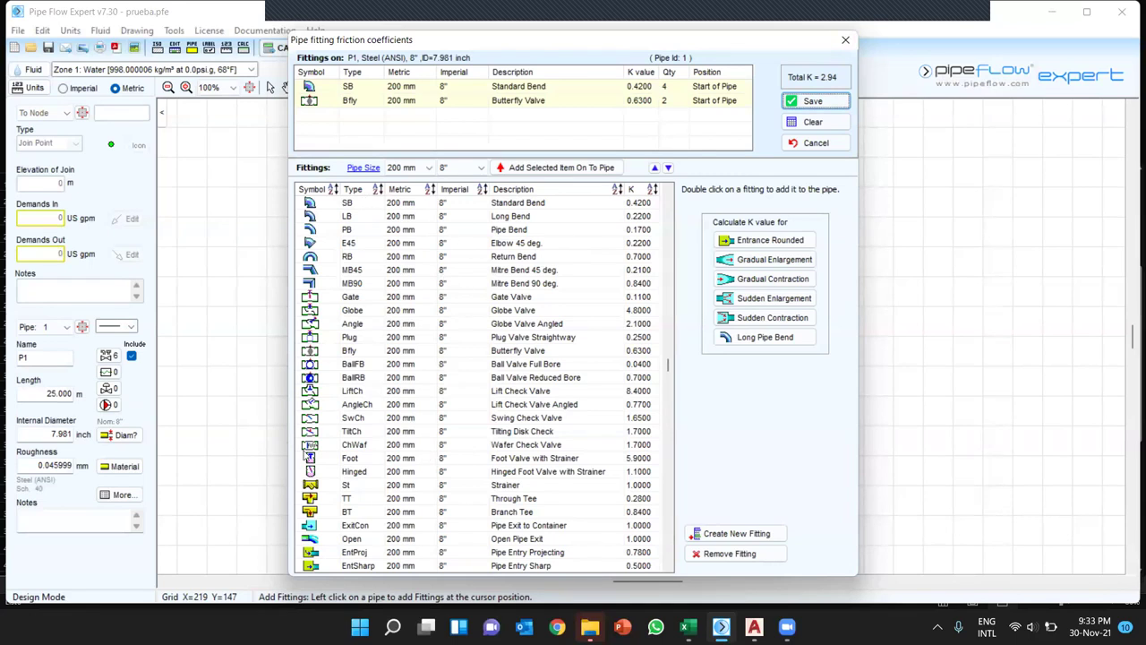
click(845, 40)
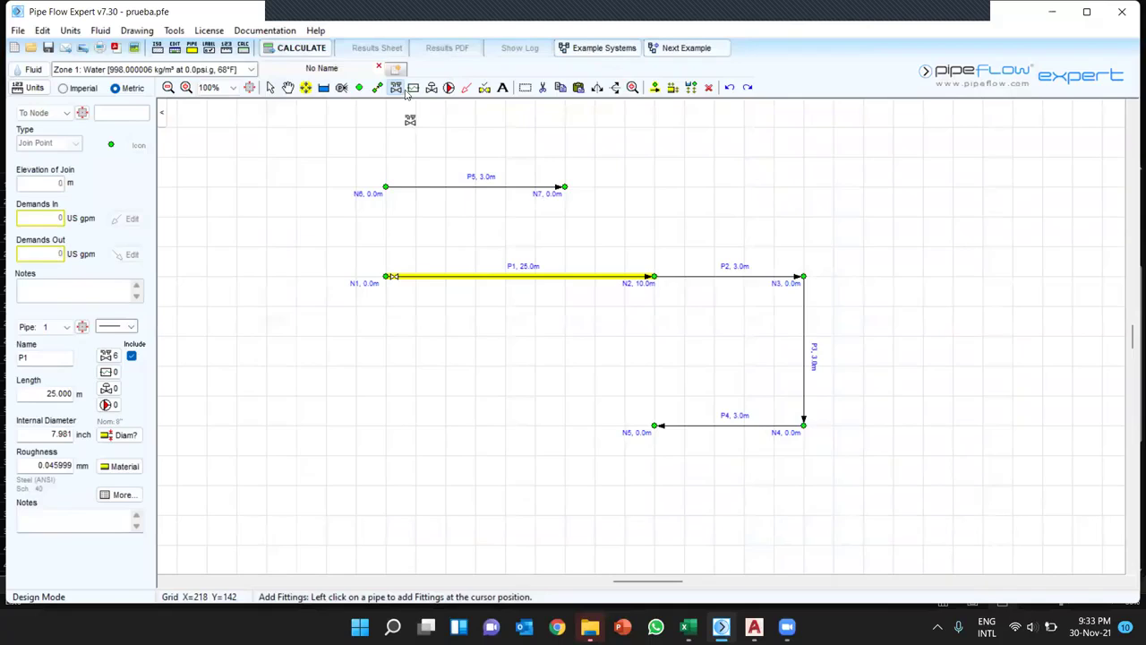
key(Escape)
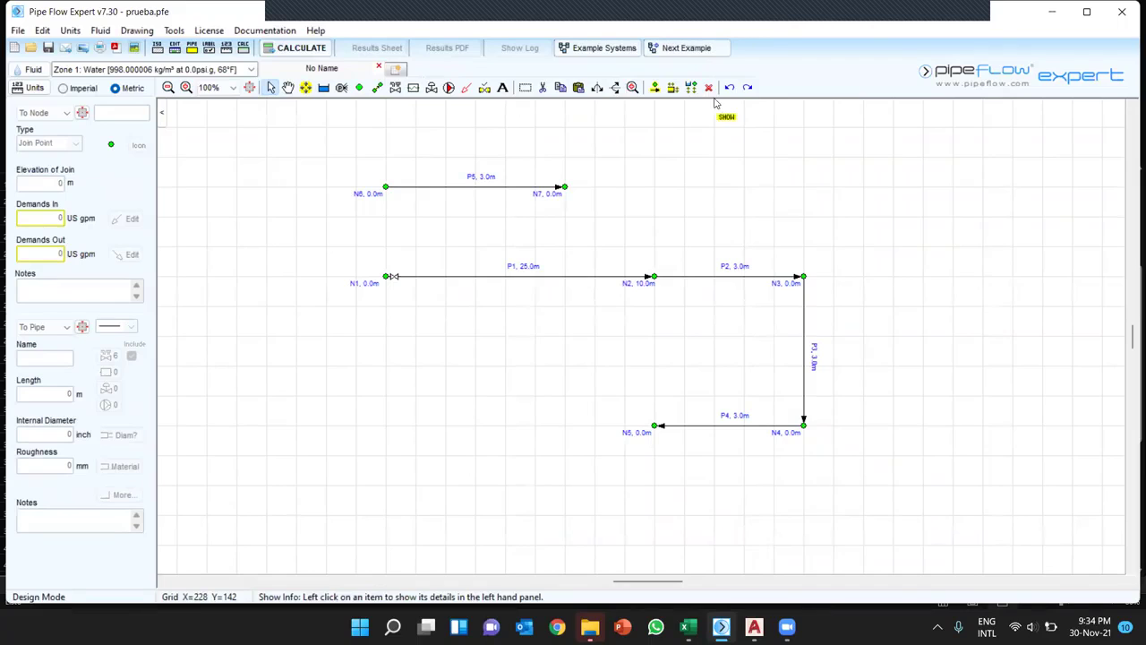
- Add a component named intercambiador near the middle of pipe P1 with a fixed pressure loss of 15 ft Fluid
click(413, 87)
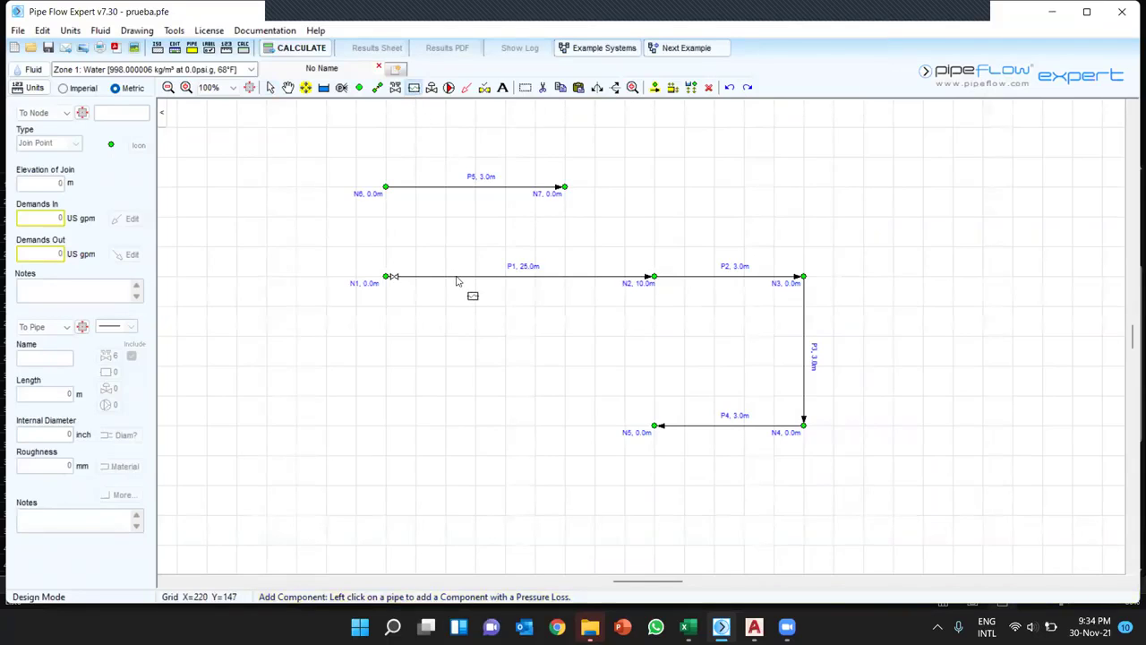
click(500, 277)
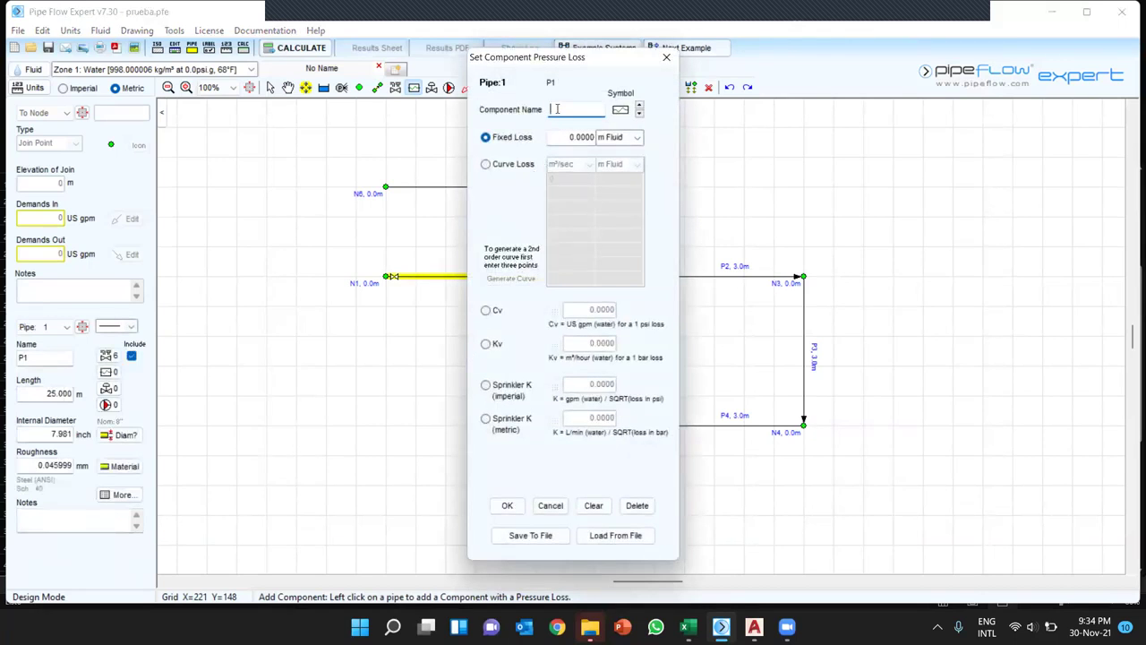
text(intercambiador)
click(636, 137)
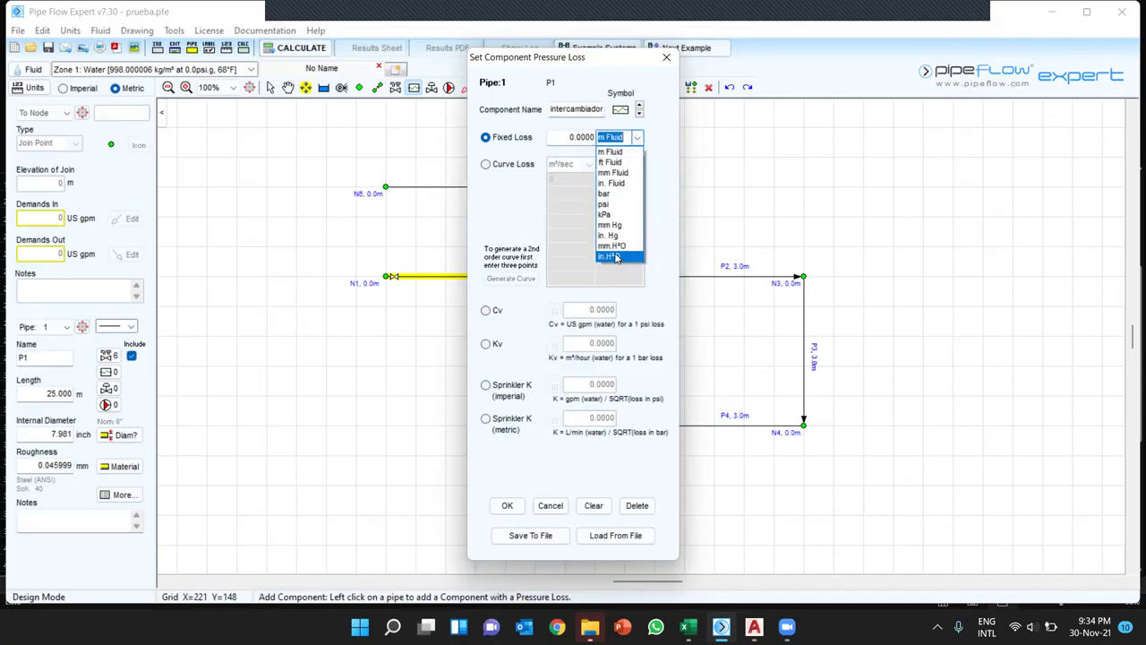
click(614, 162)
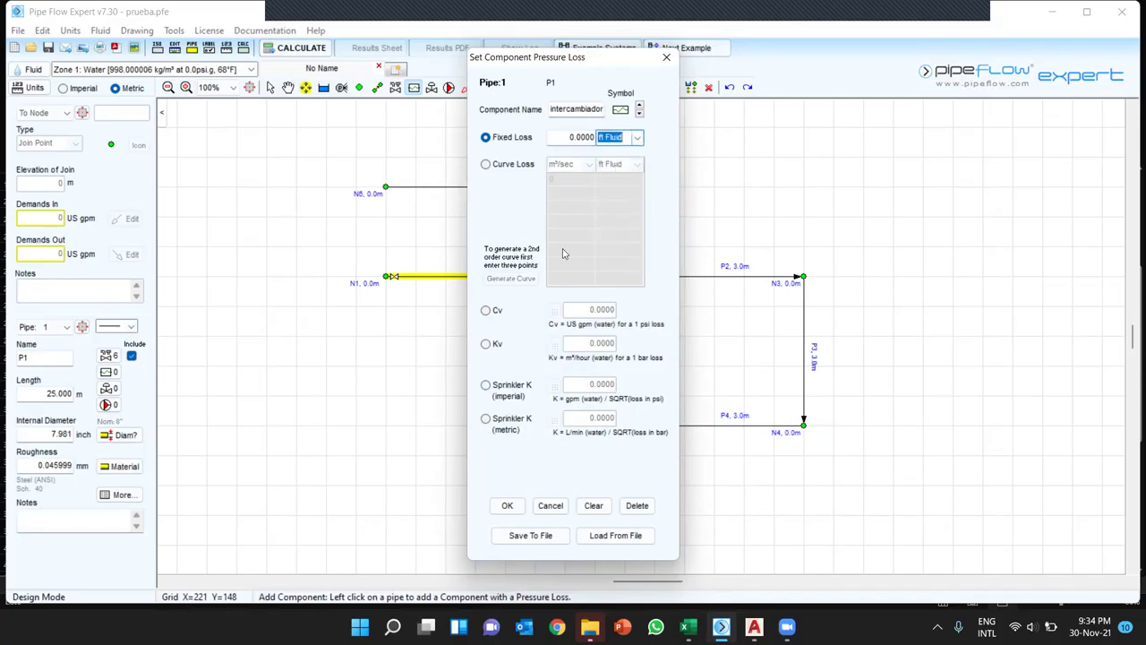
key(shift+Tab)
text(15)
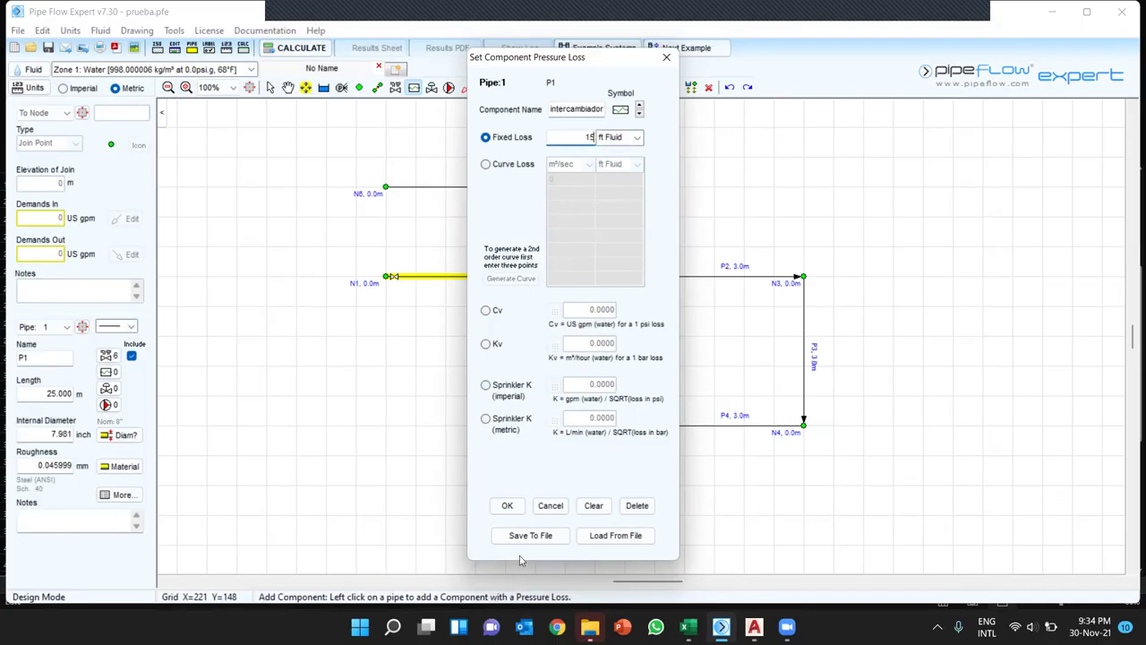
click(507, 505)
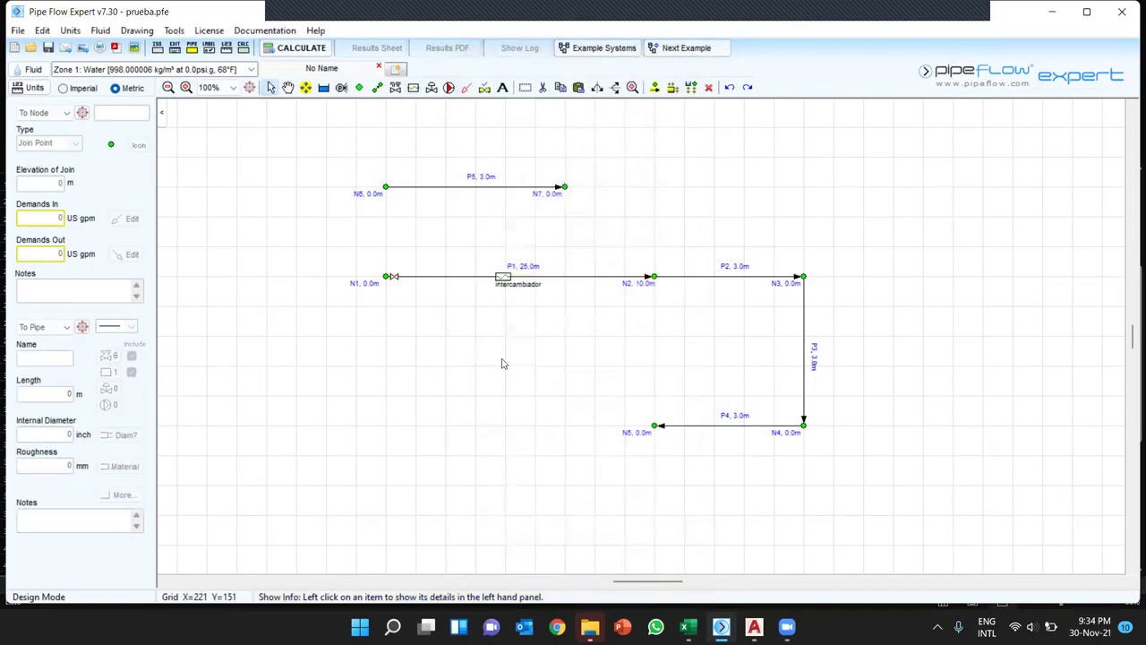
- Examine the component pressure loss options for pipes P2 and P1 with the Add Component tool, closing them without changes
click(413, 86)
click(731, 295)
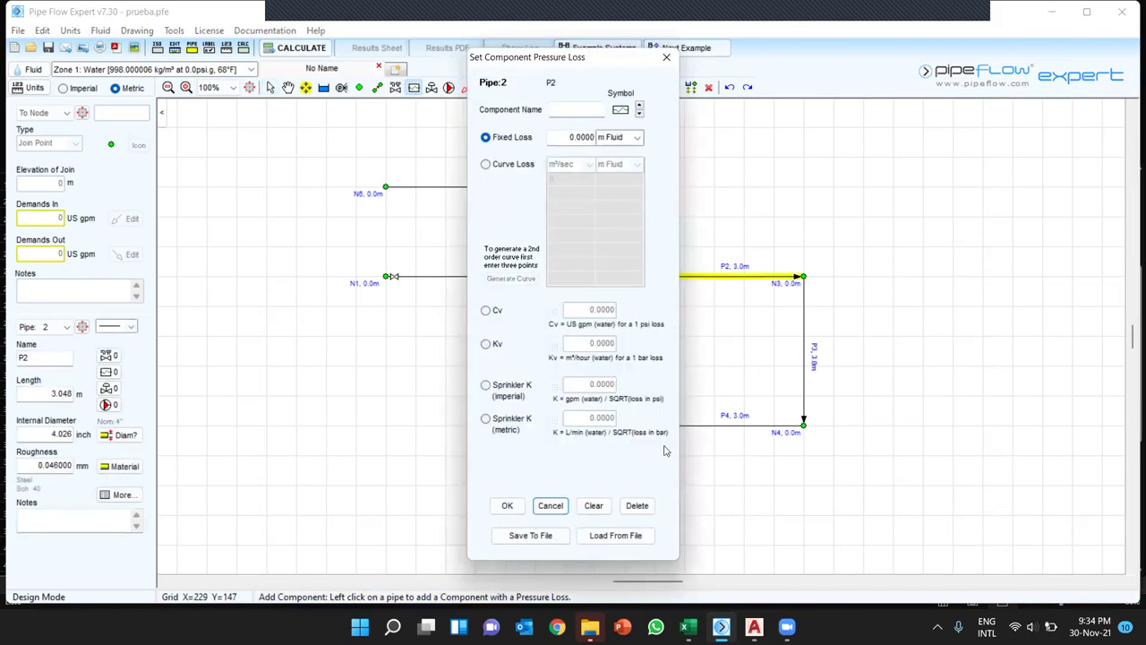
click(666, 56)
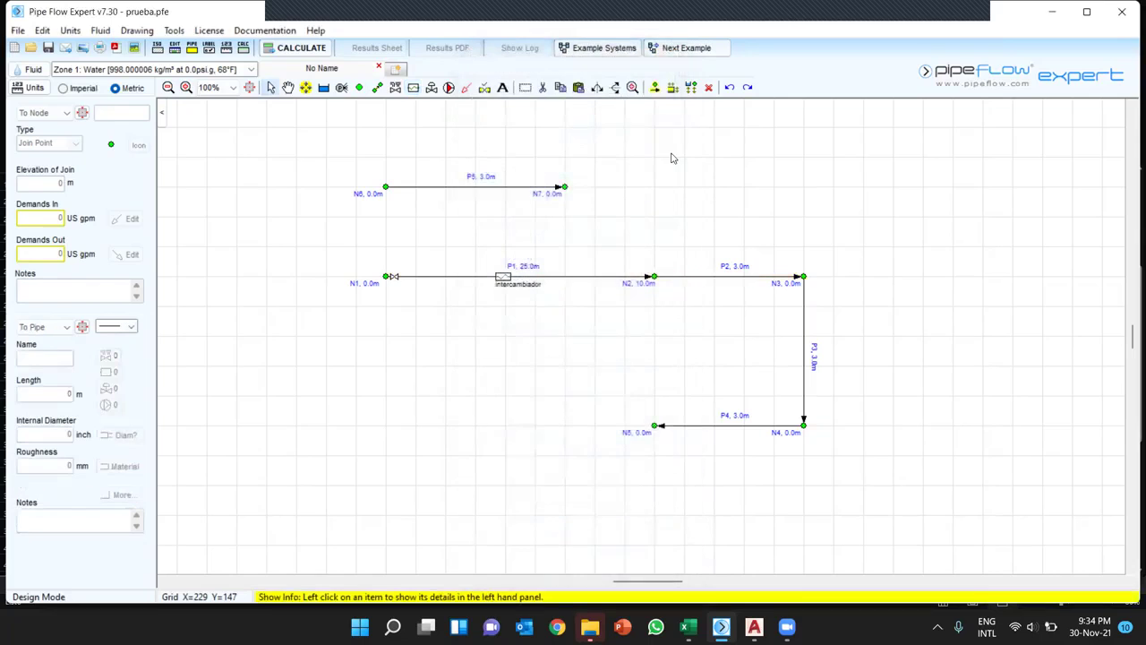
click(412, 87)
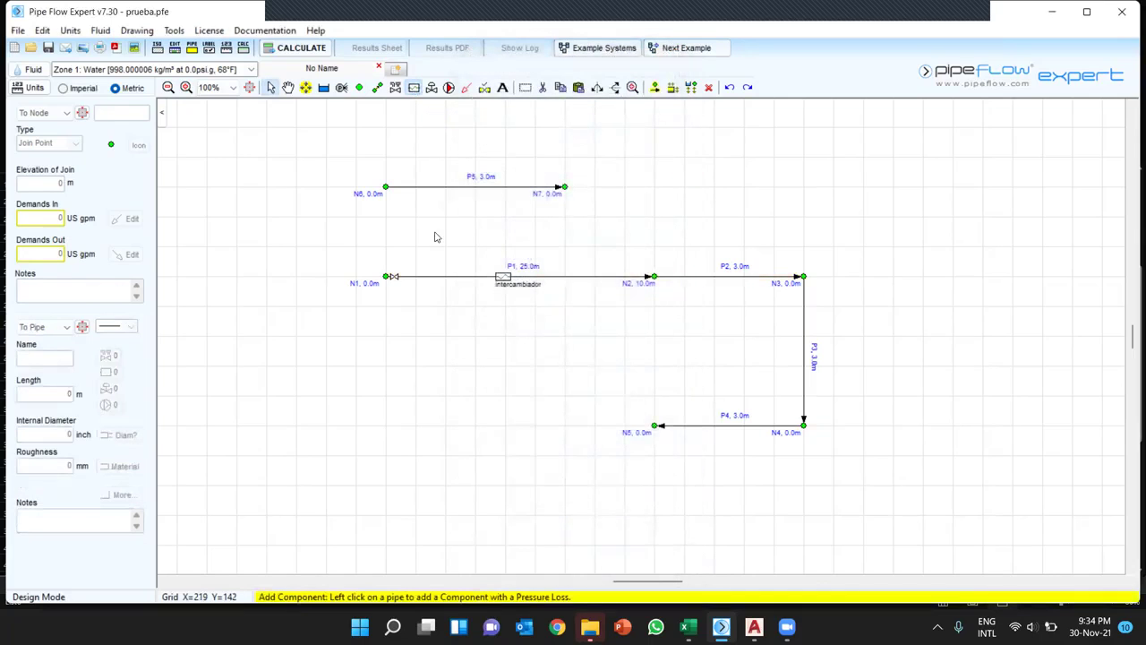
click(459, 278)
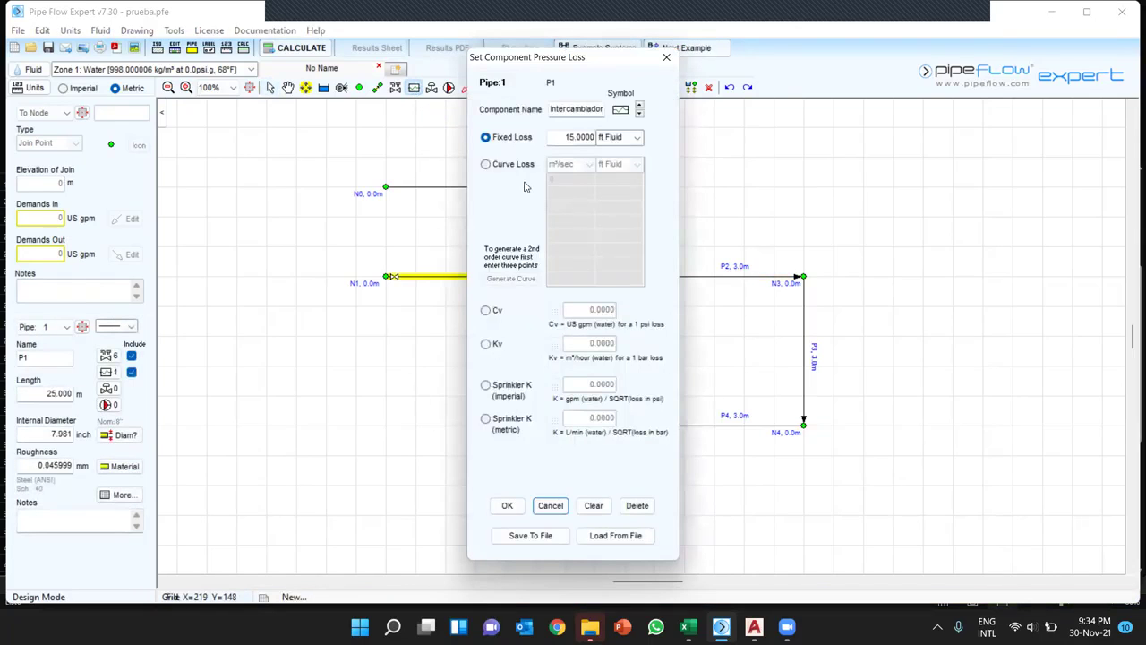
click(667, 59)
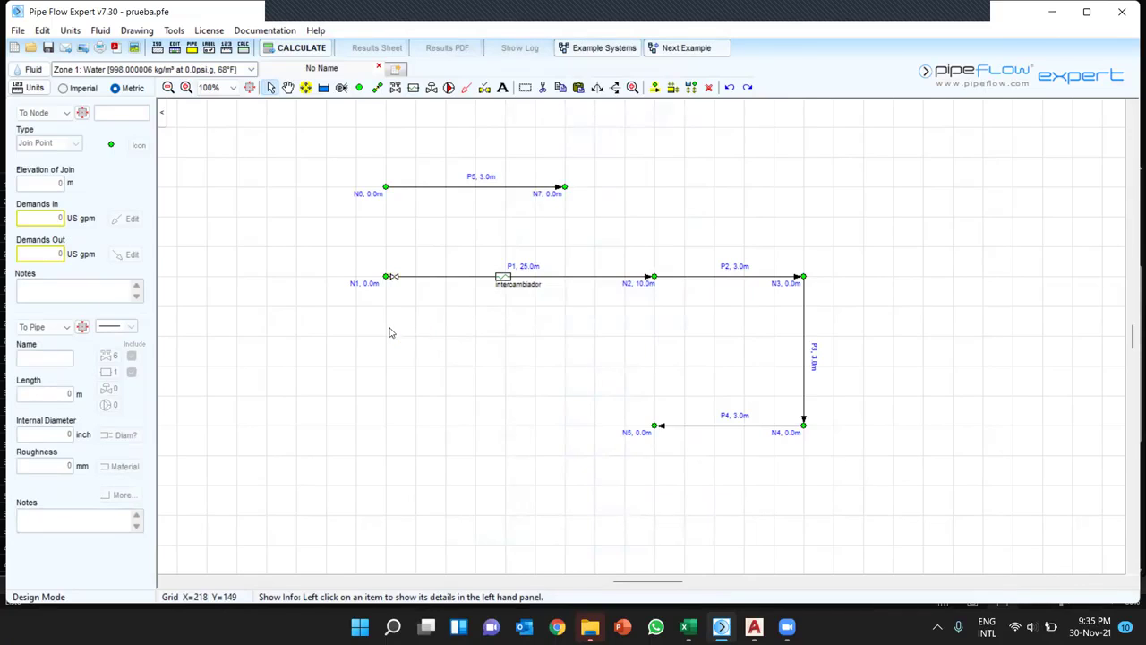
mouse_move(477, 273)
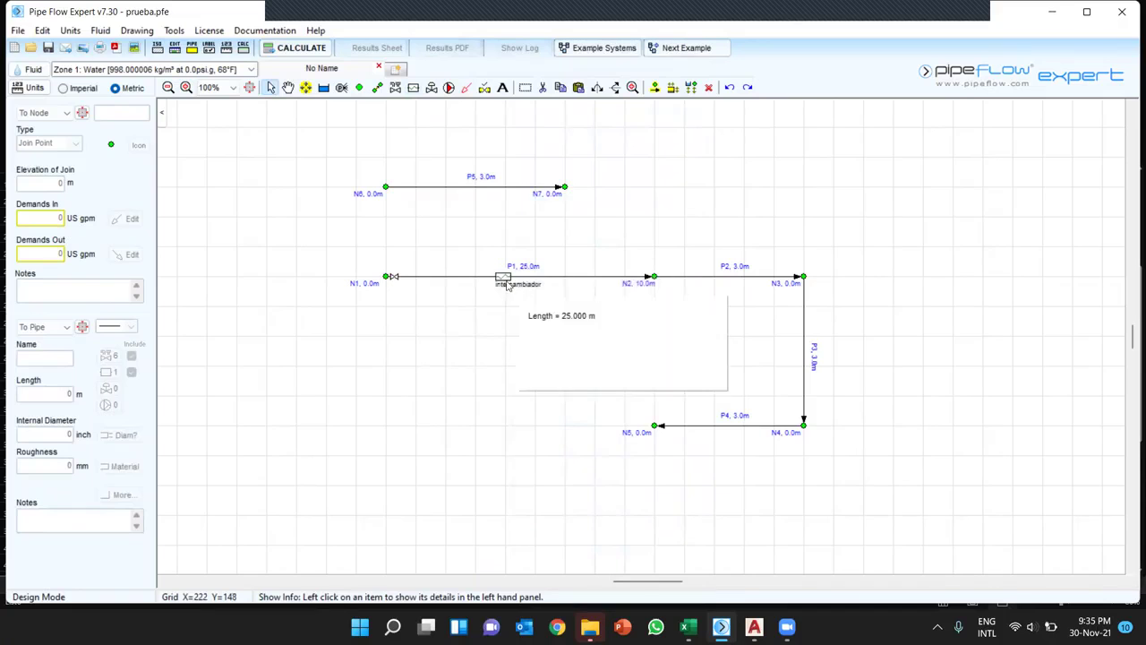
click(413, 87)
click(451, 276)
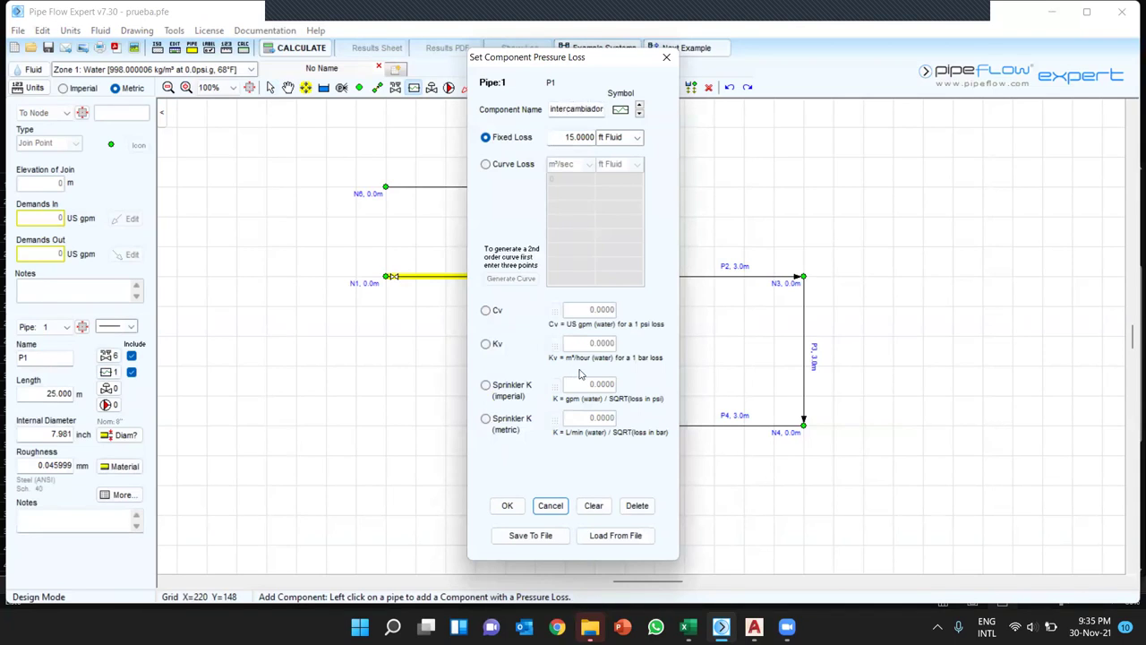
click(667, 57)
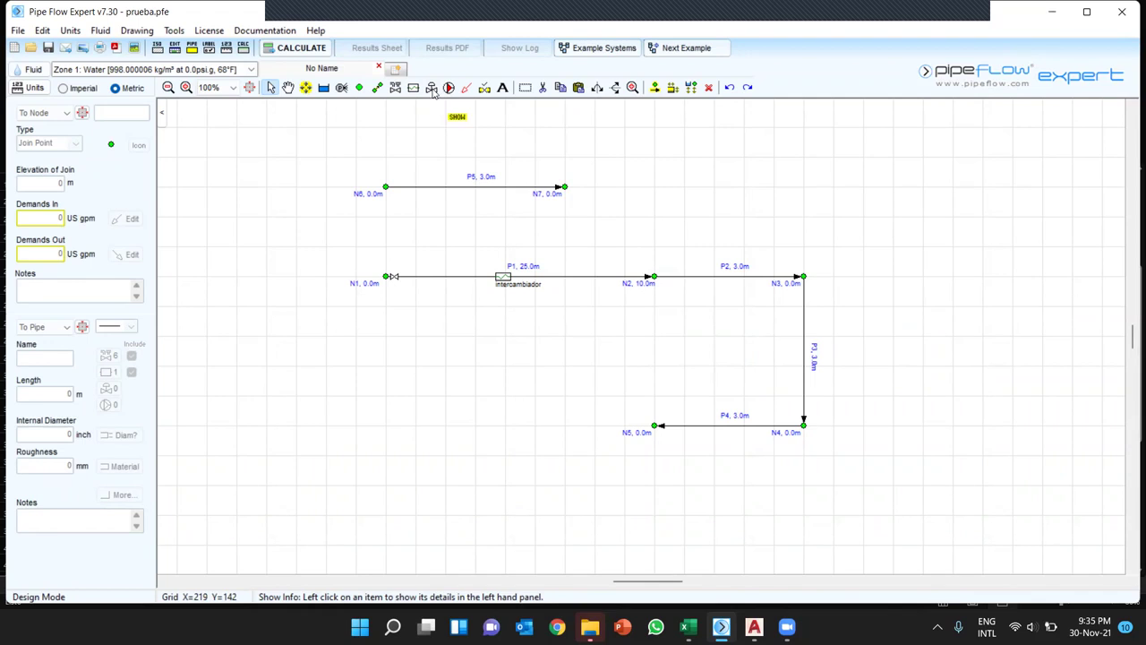
- Add a Flow Control Valve named control to pipe P2 near node N2, with a set flow of 100 US gpm
click(432, 88)
click(681, 279)
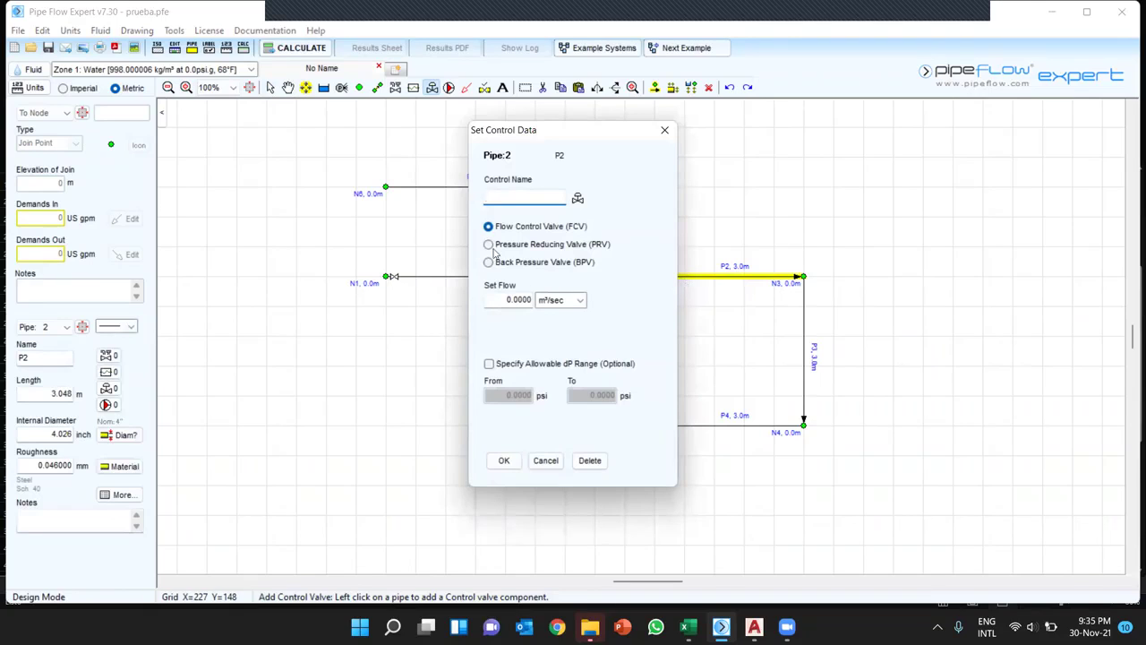
text(control)
click(580, 300)
click(553, 474)
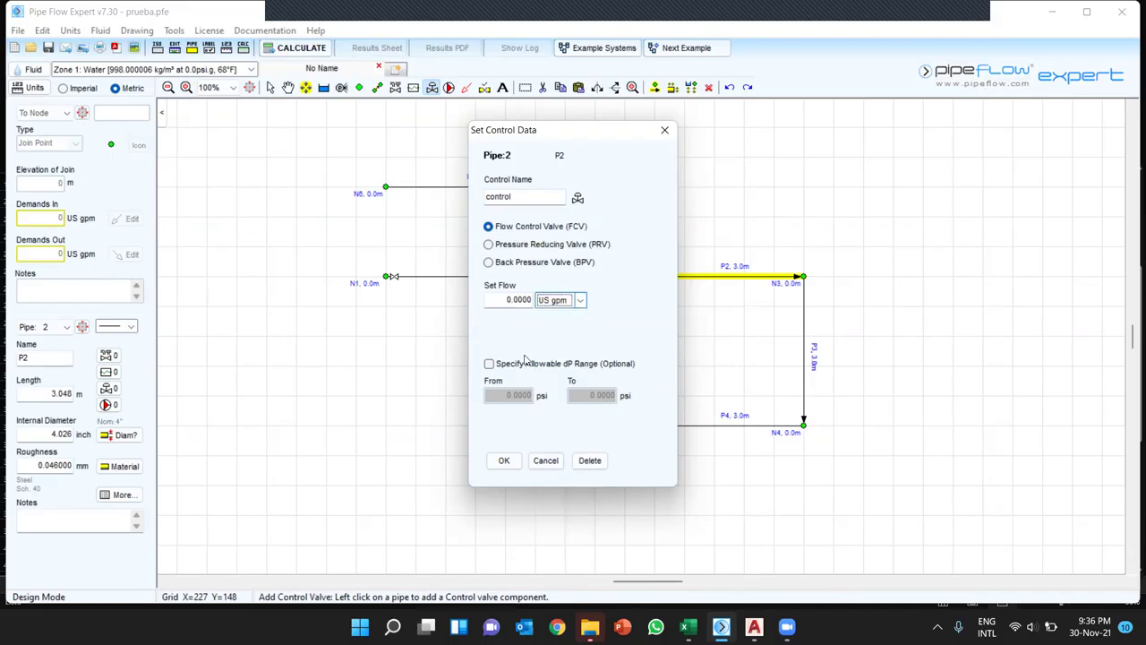
double_click(532, 300)
text(100)
click(505, 460)
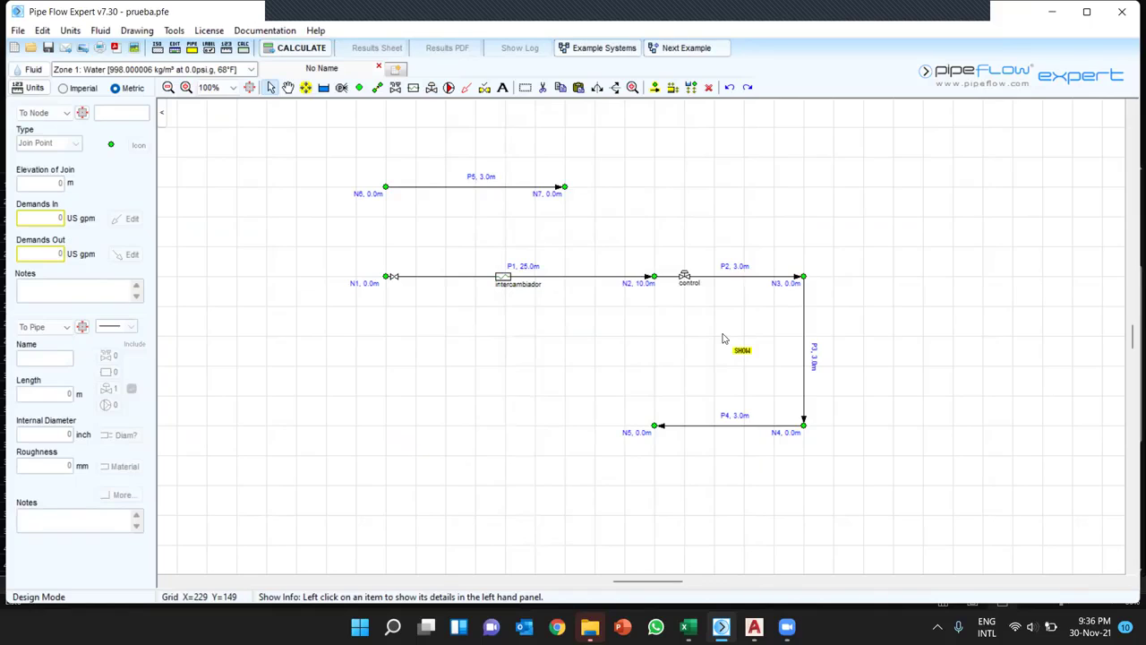
- Try to add a control valve to pipe P3
mouse_move(690, 280)
click(432, 89)
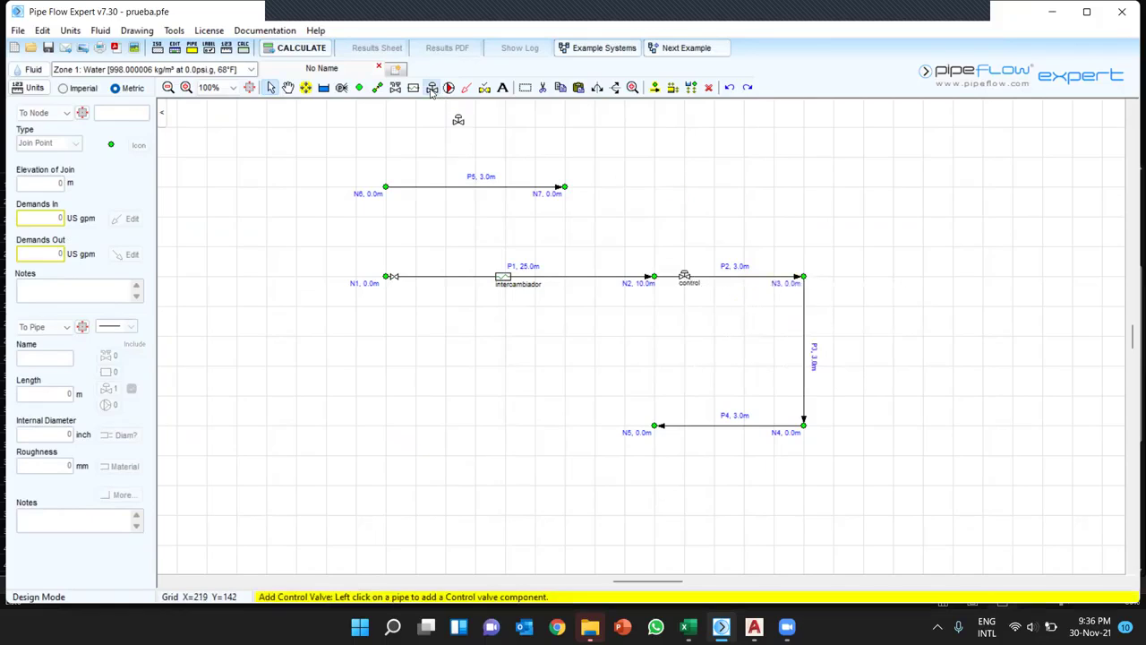
click(803, 349)
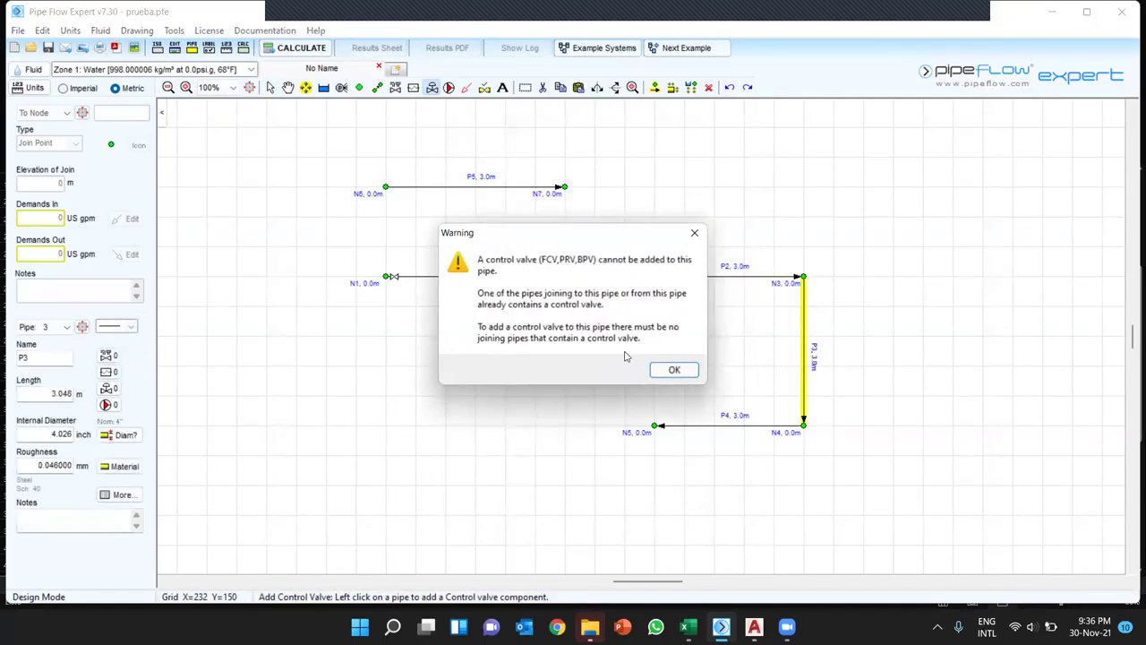
click(674, 370)
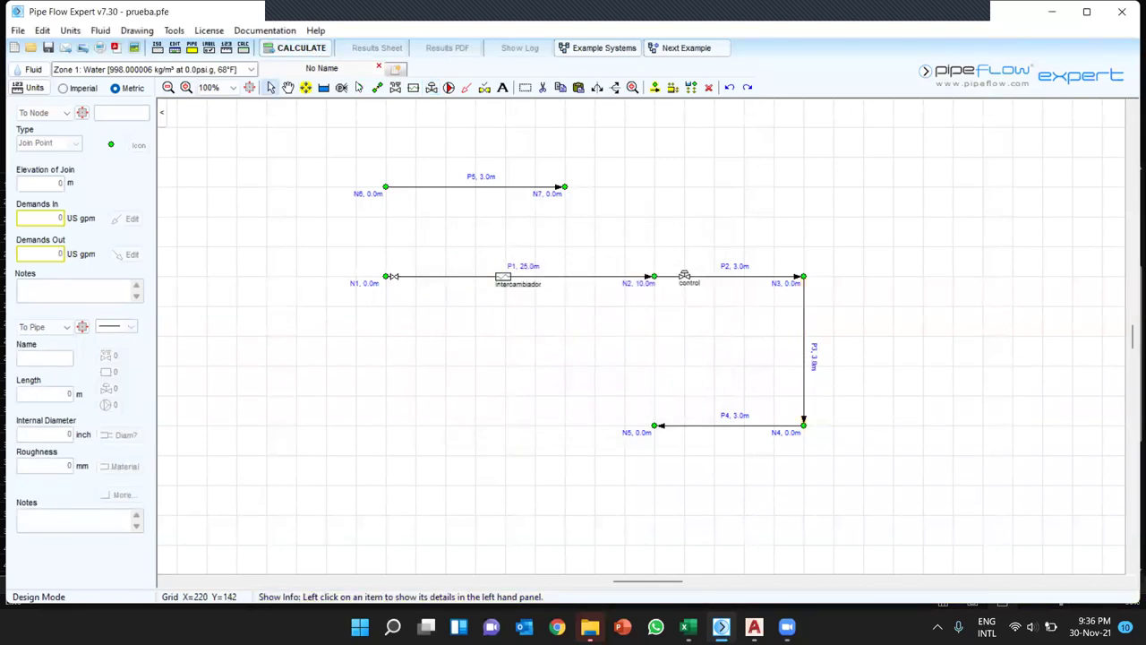
- Add a Pressure Reducing Valve named control to pipe P4 with a set pressure of 50 psi.g
click(431, 87)
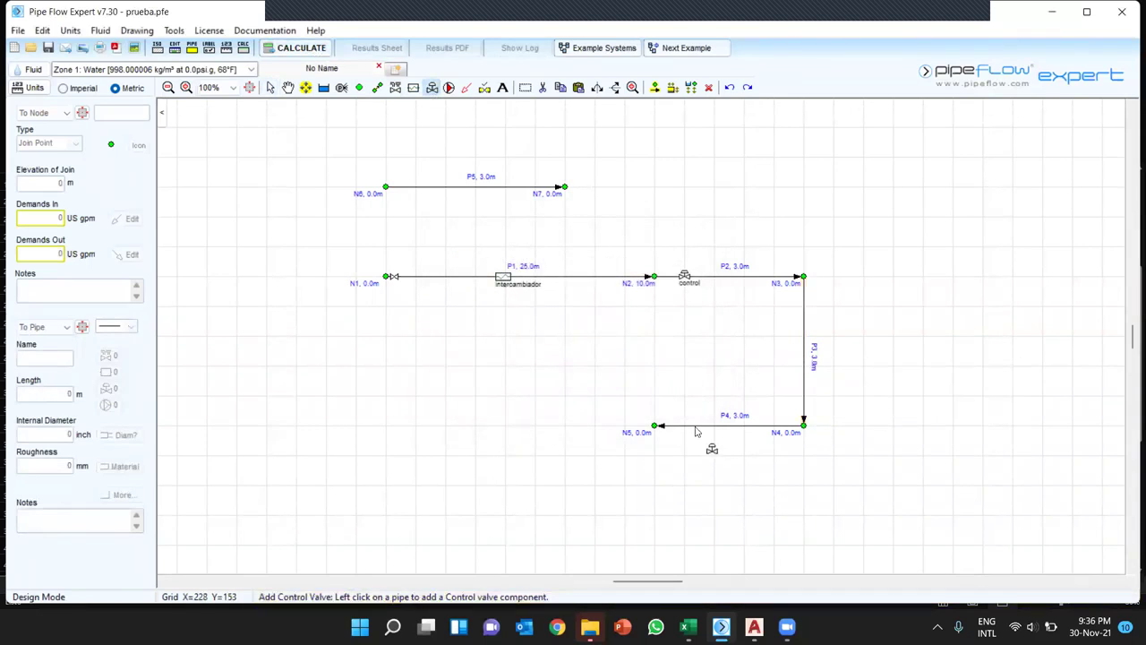
click(696, 427)
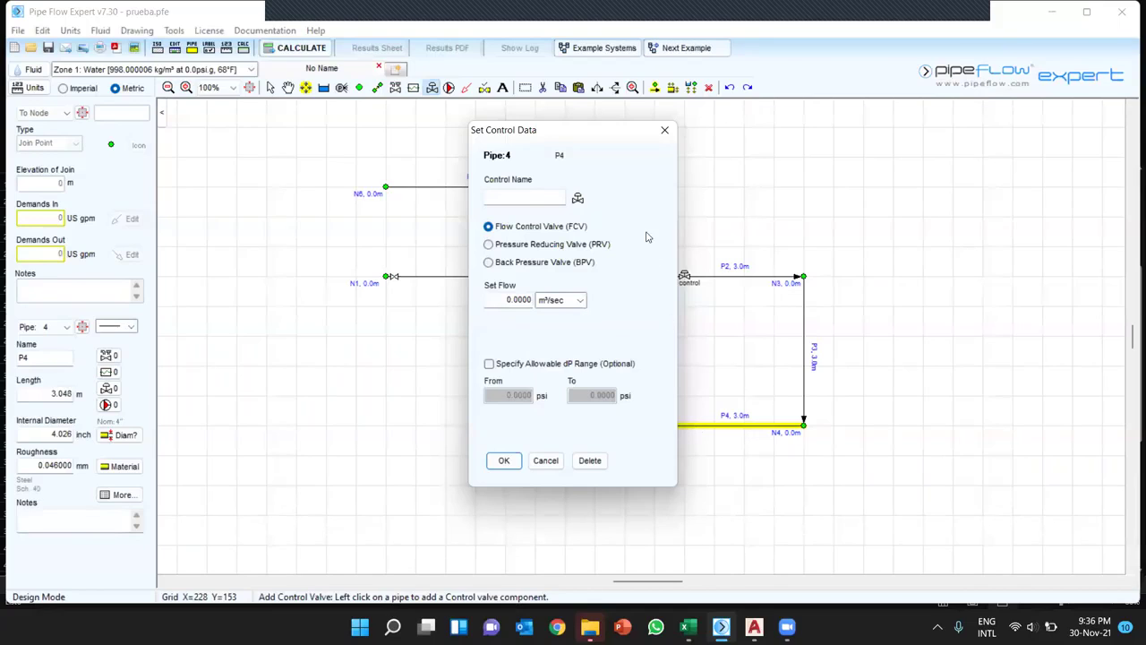
click(516, 198)
text(control)
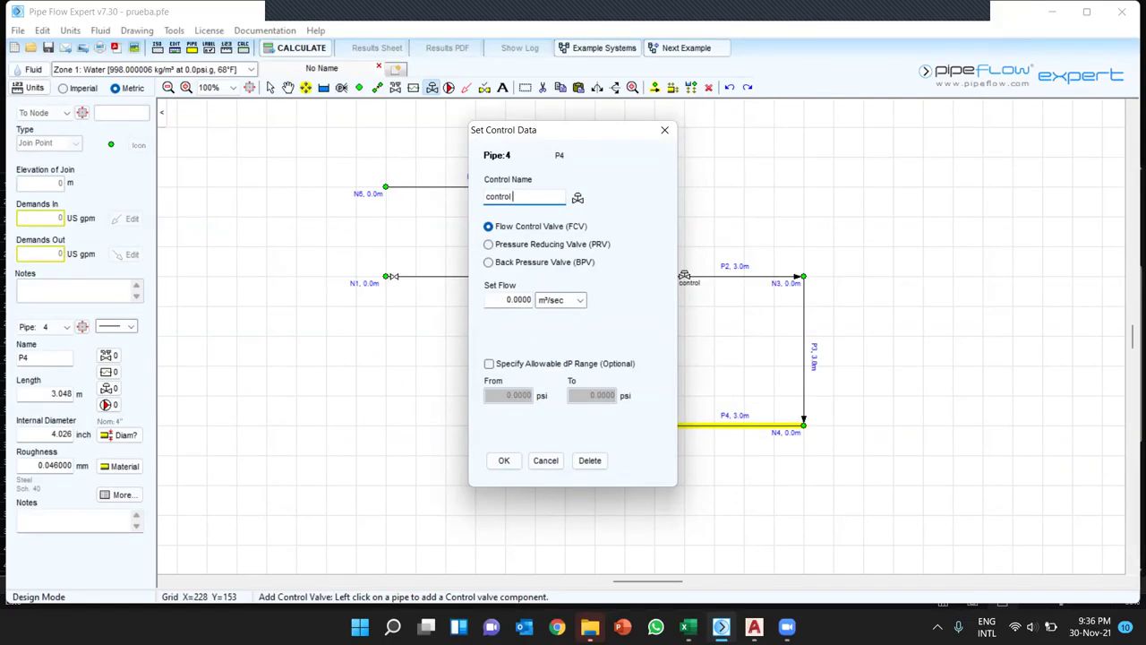
click(488, 246)
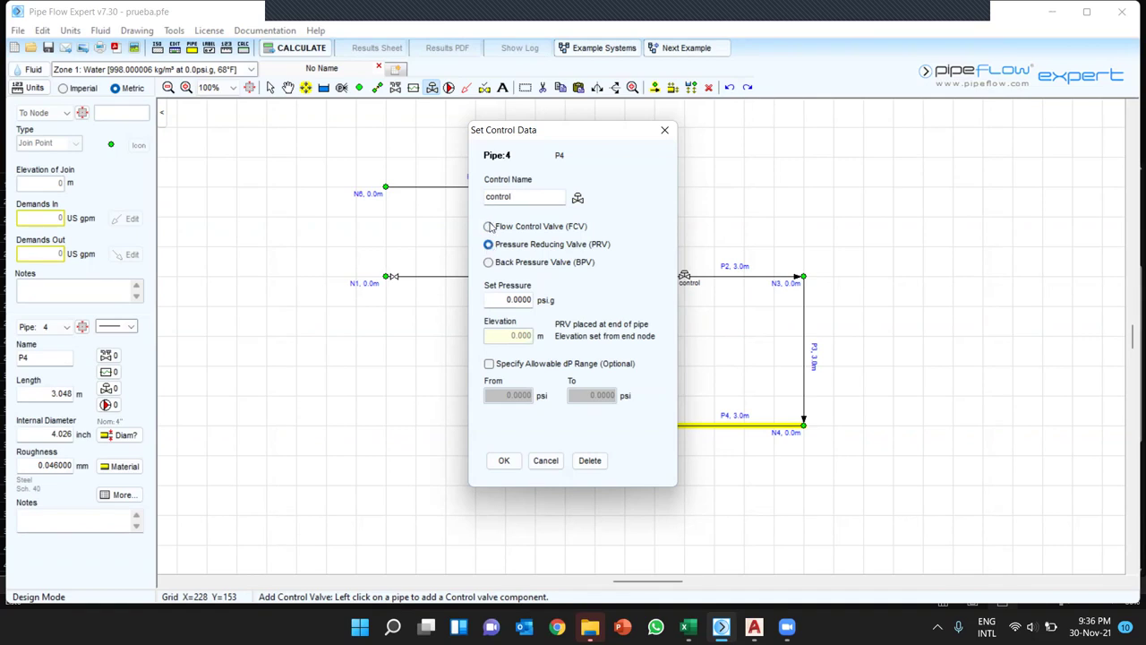
double_click(503, 301)
text(50)
click(505, 460)
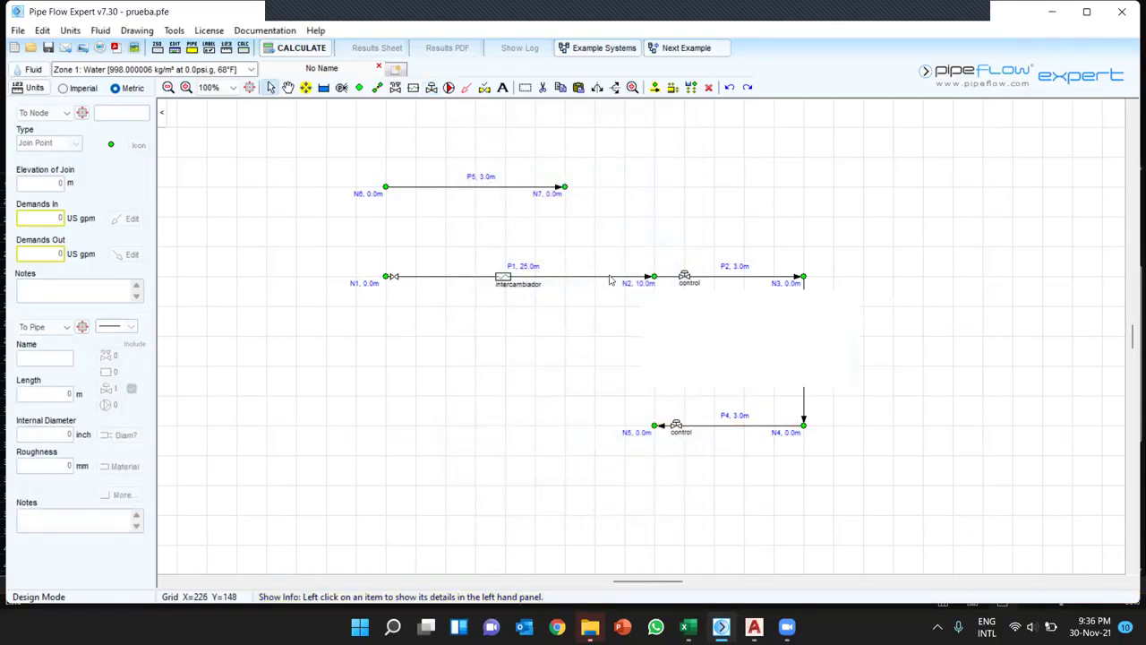
- Inspect the details of pipes P2, P3 and P4 and view P4's control valve data, leaving it without changes
mouse_move(777, 278)
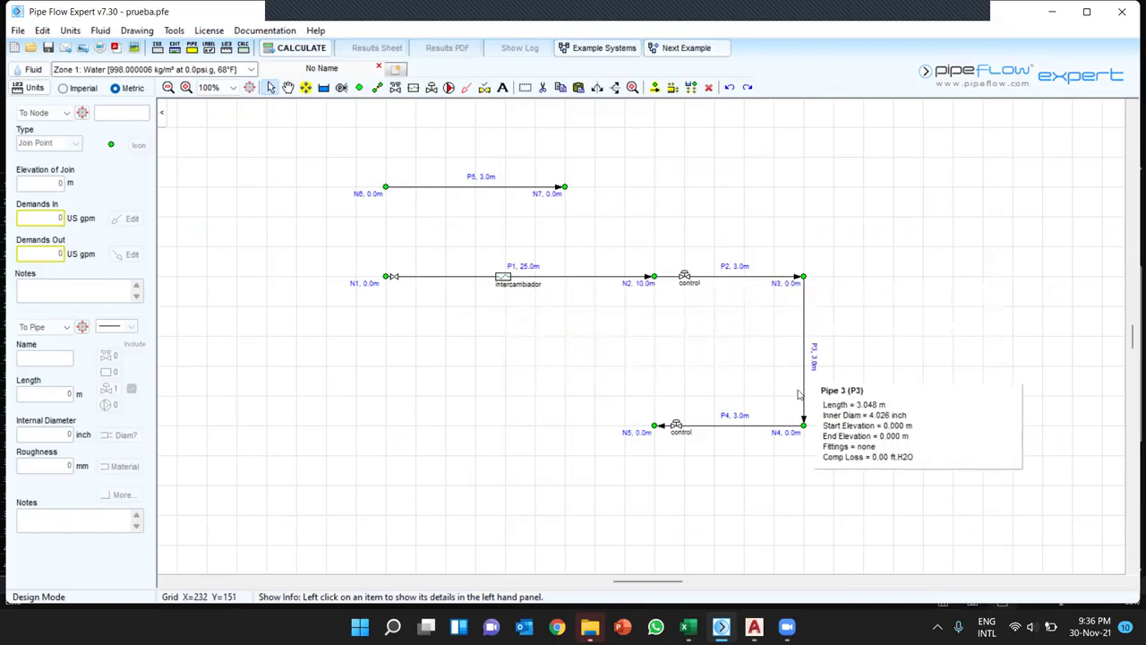
mouse_move(703, 431)
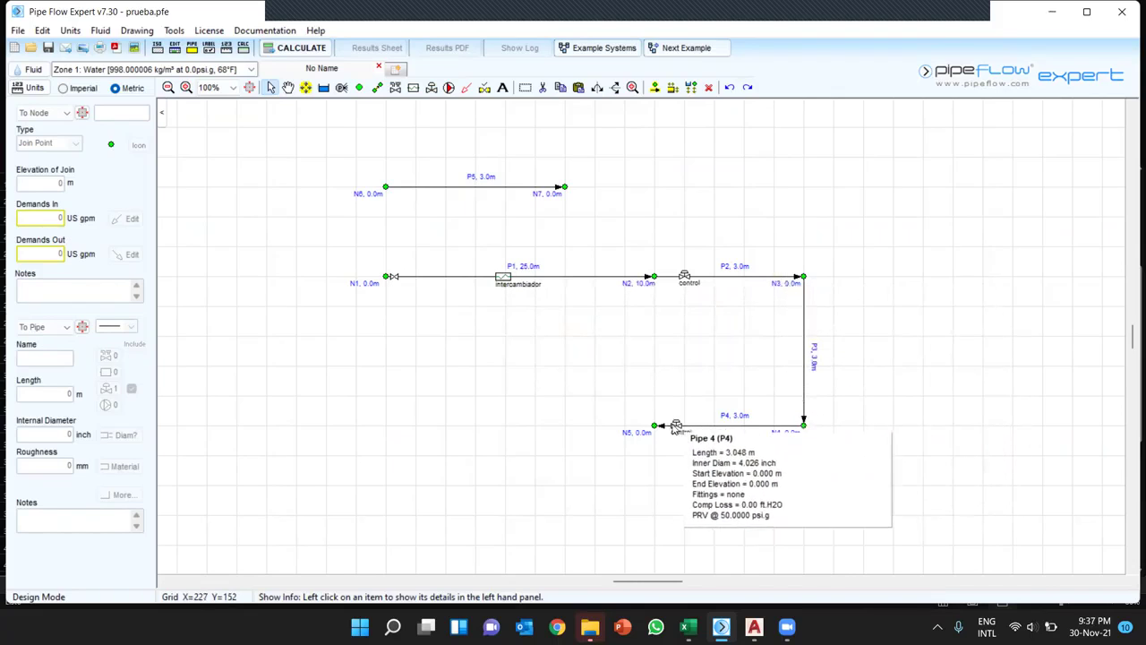
mouse_move(653, 430)
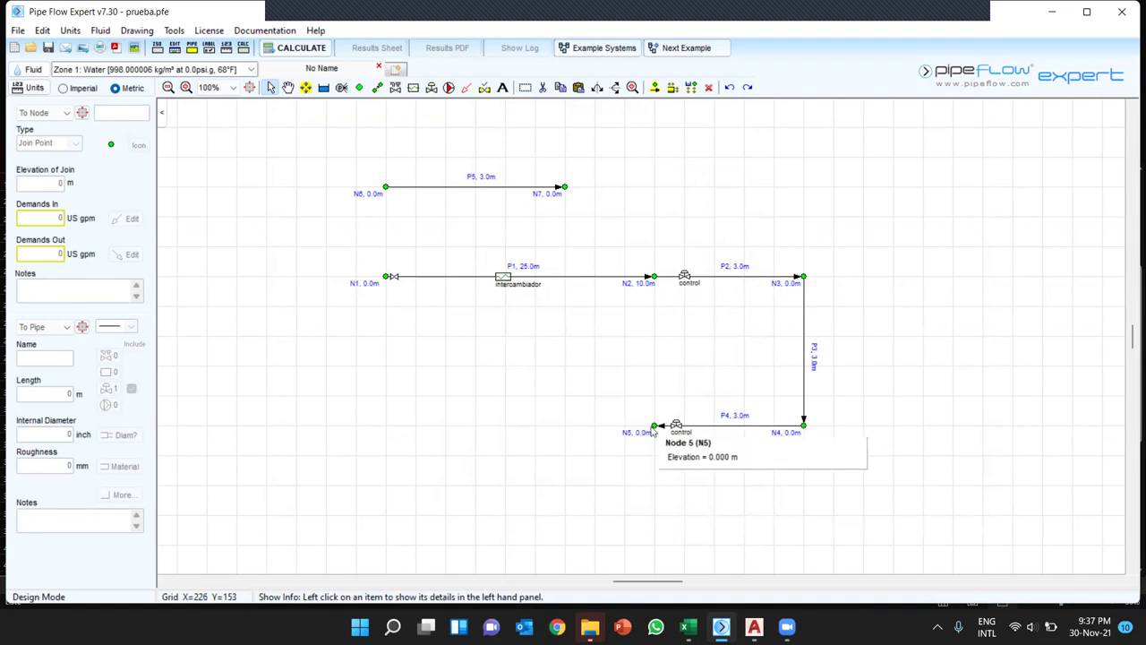
double_click(677, 427)
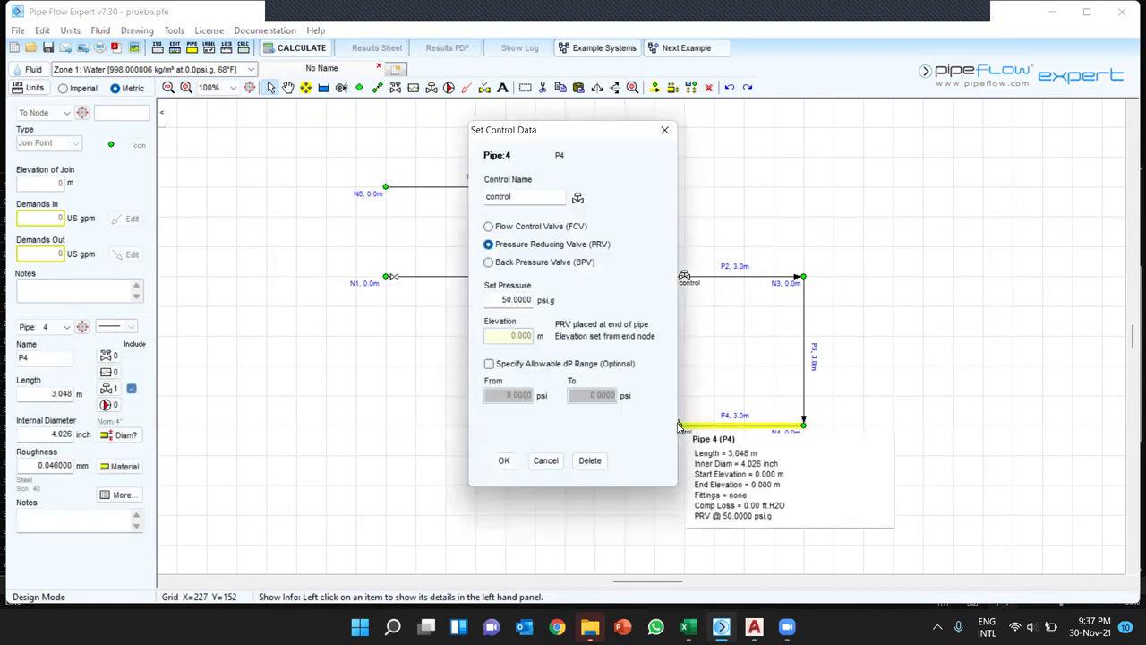
click(664, 130)
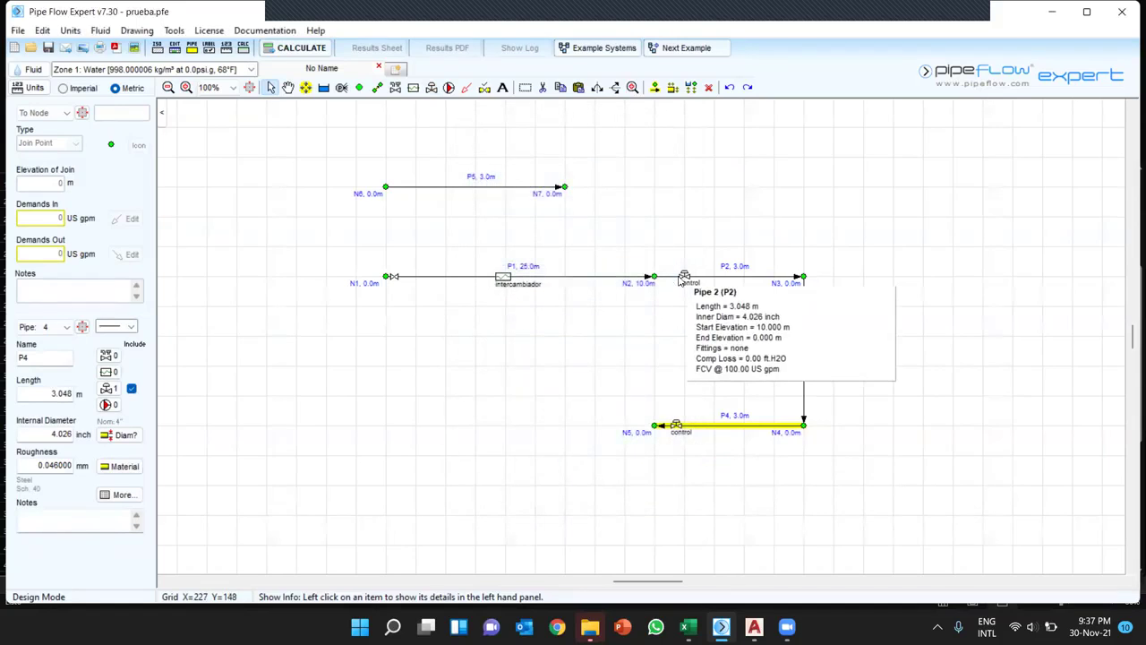
mouse_move(676, 426)
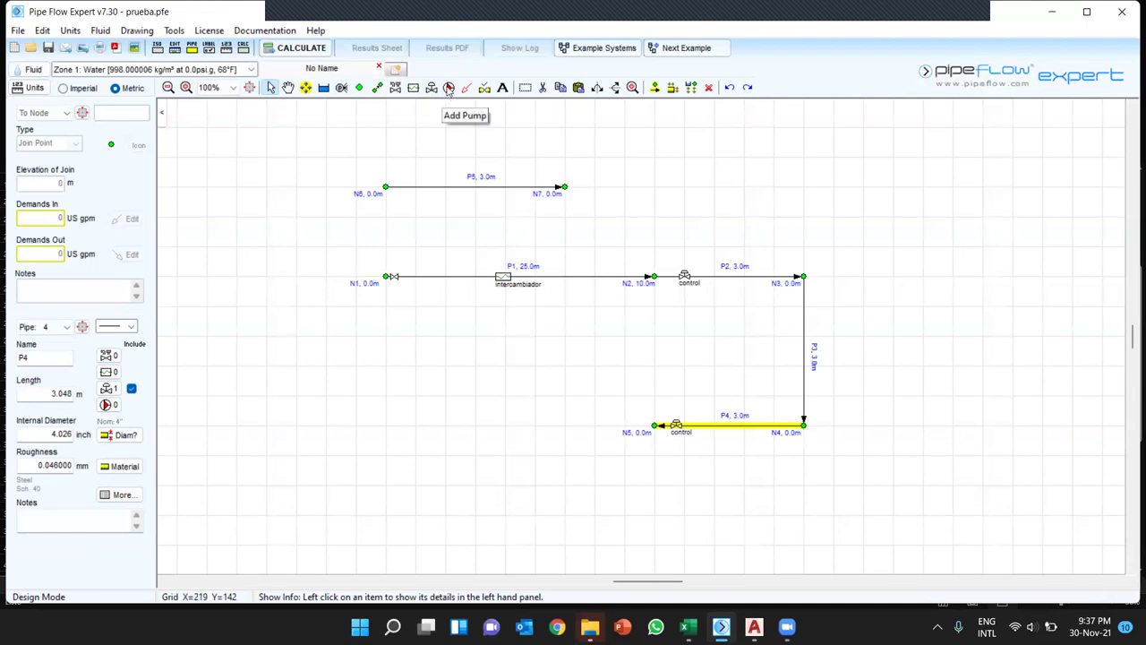
- Try to add a pump on the blank area above pipe P5 and leave the Add Pump tool
mouse_move(479, 190)
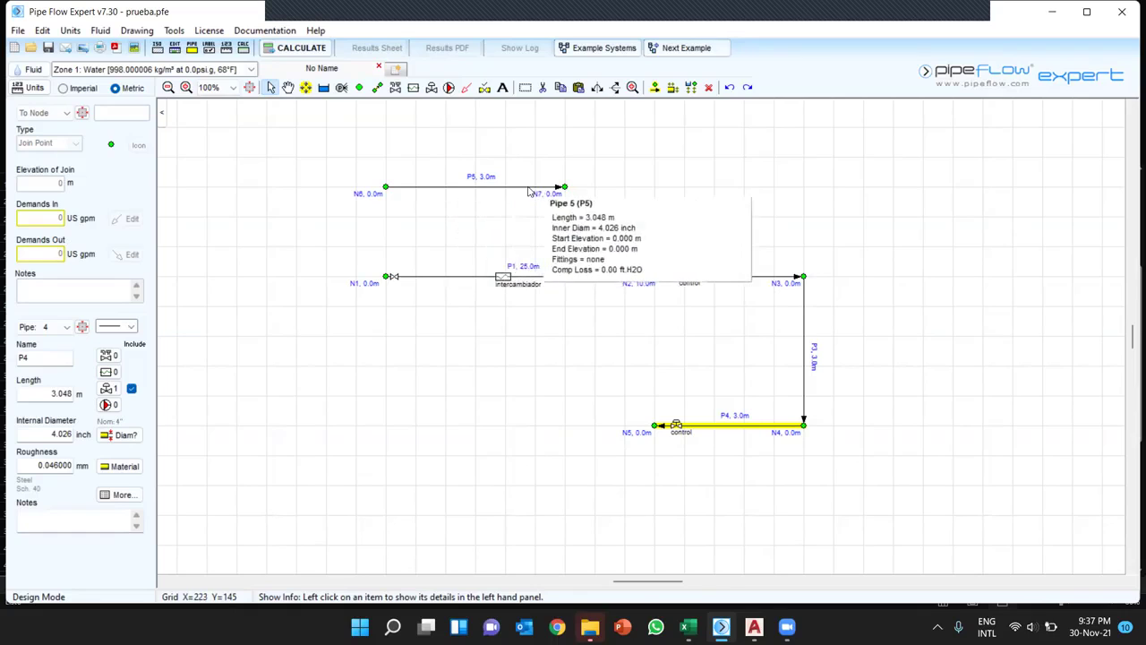
click(448, 88)
click(430, 139)
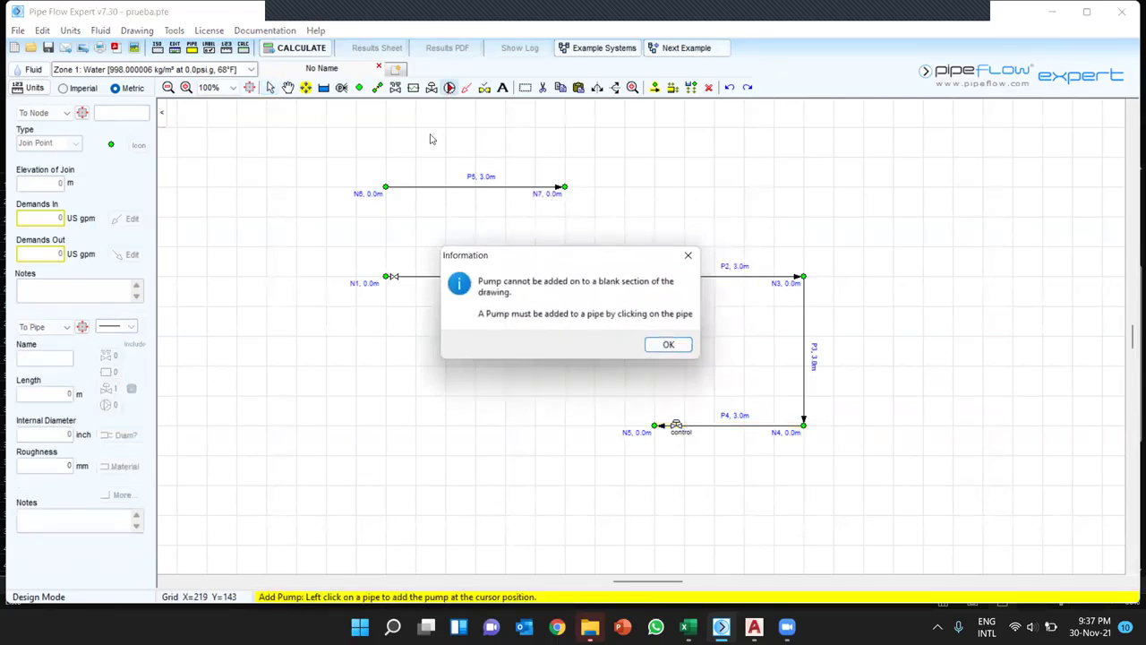
click(670, 346)
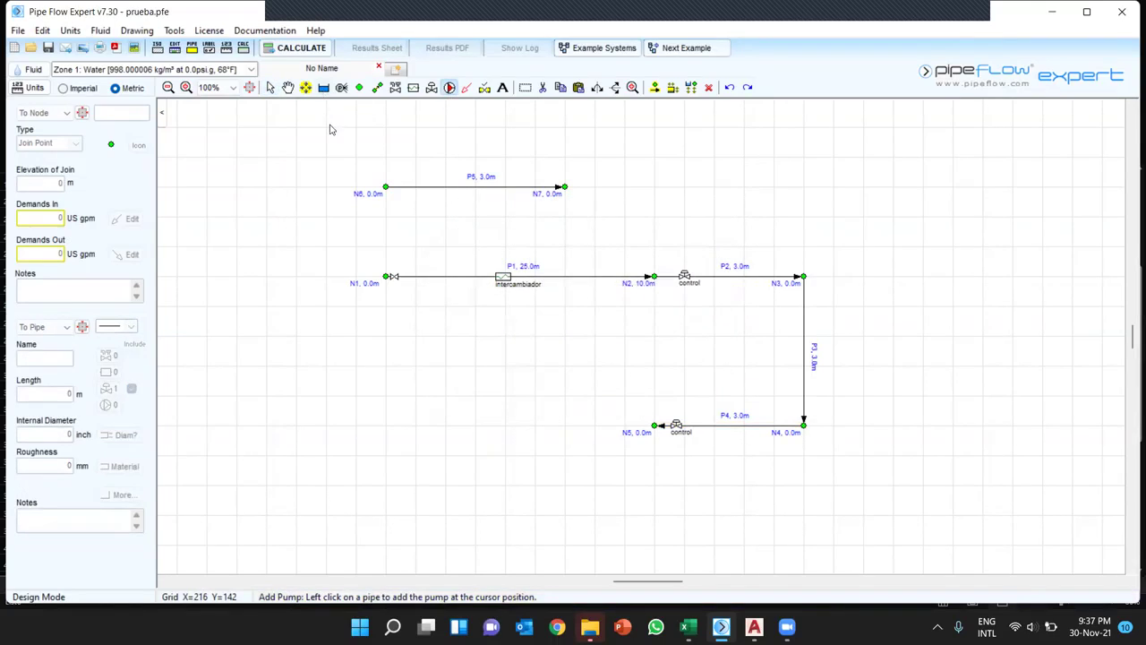
key(Escape)
- Place four tanks on the drawing, one to the left of node N6 and three below pipe P1
click(323, 88)
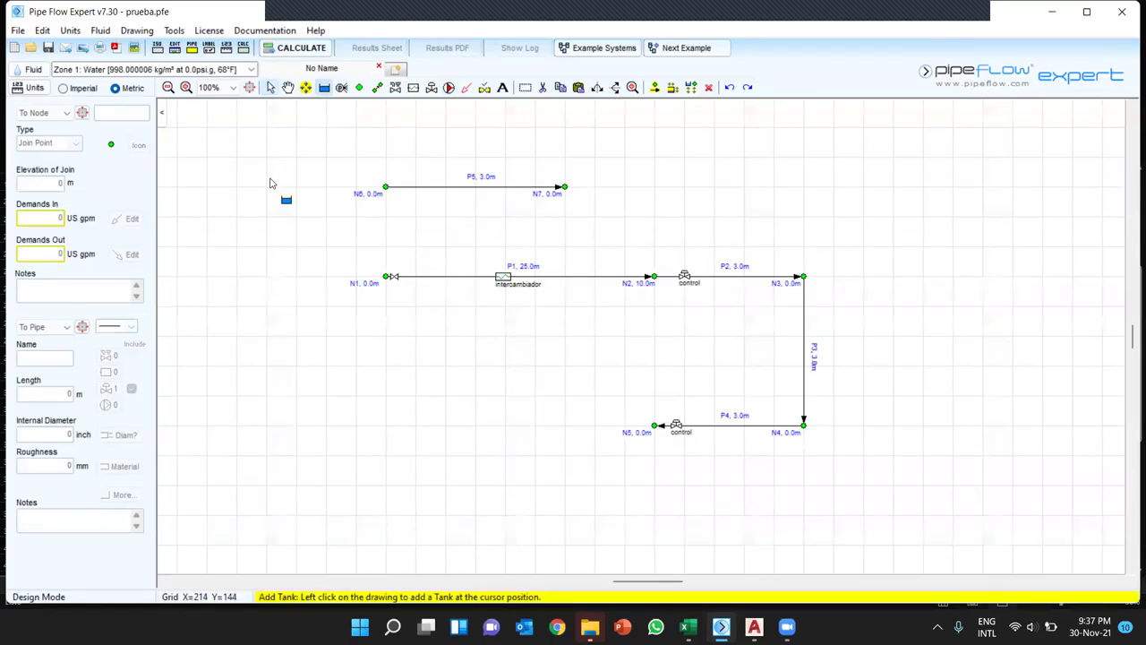
click(266, 186)
click(326, 366)
click(416, 425)
click(386, 484)
key(Escape)
- Add a pump to pipe P5, choose to enter its data and name it bomba 1
click(448, 87)
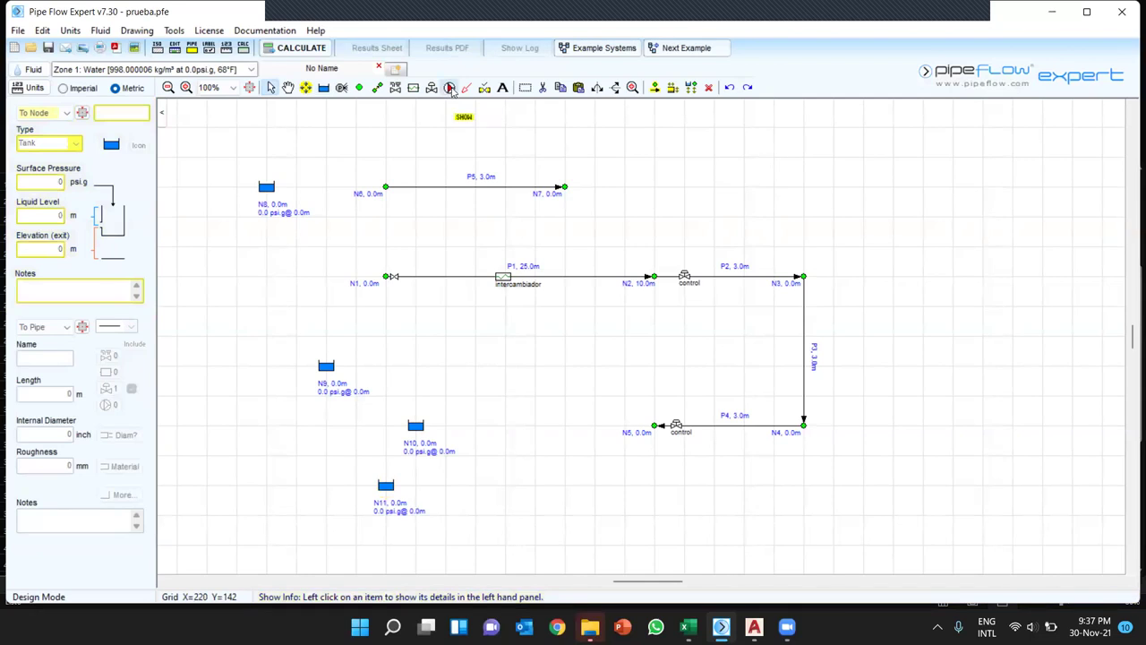
click(455, 188)
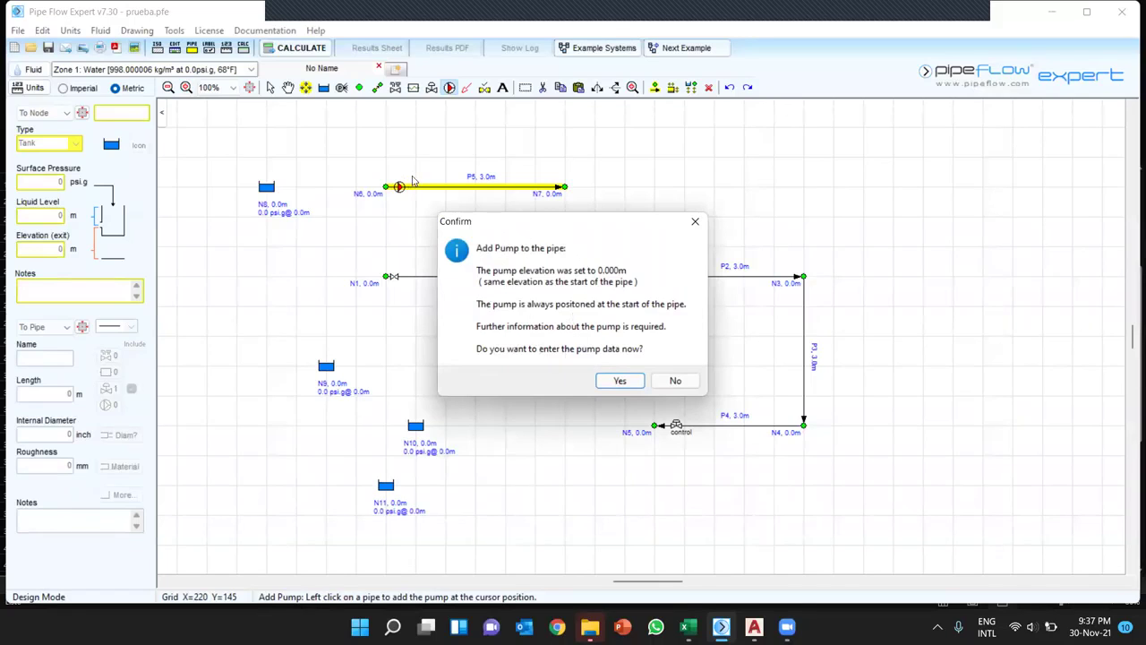
click(619, 382)
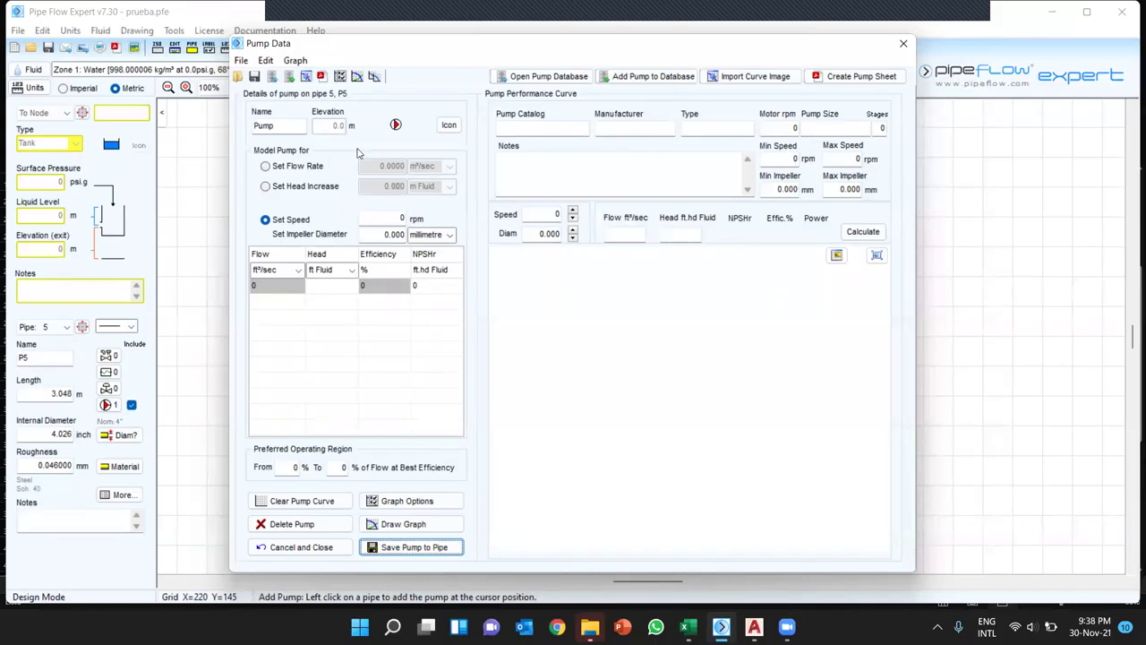
click(273, 126)
key(shift+Home)
text(bom)
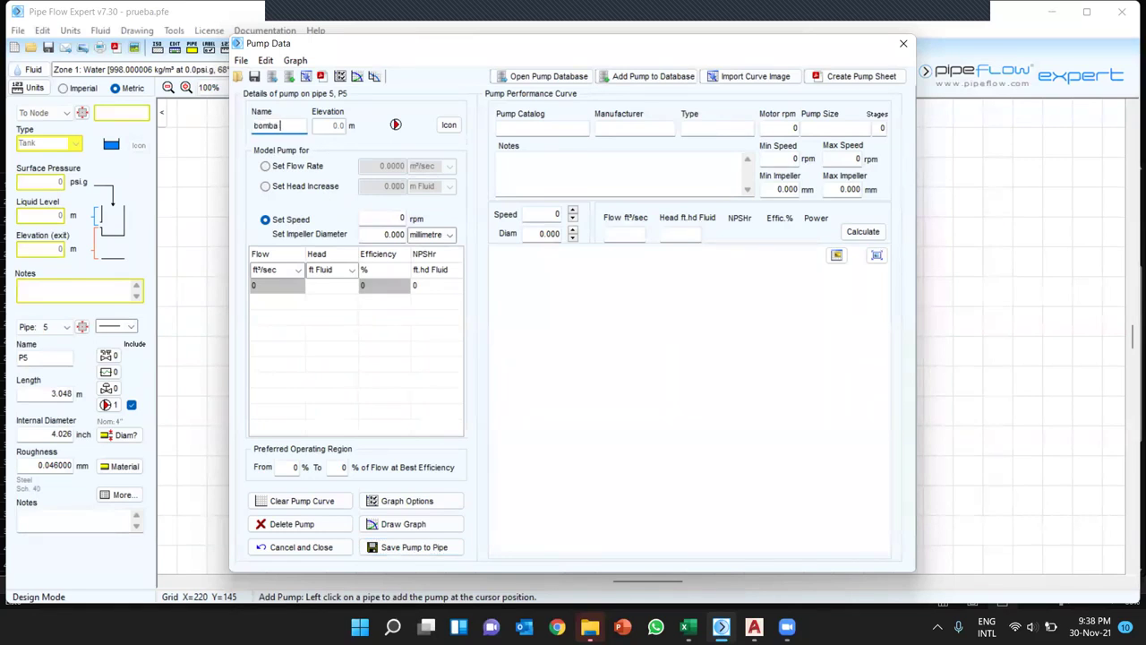
key(BackSpace)
key(BackSpace)
text(1)
- Model pump bomba 1 on pipe P5 with a set flow rate of 500 US gpm and save it to the pipe
click(266, 166)
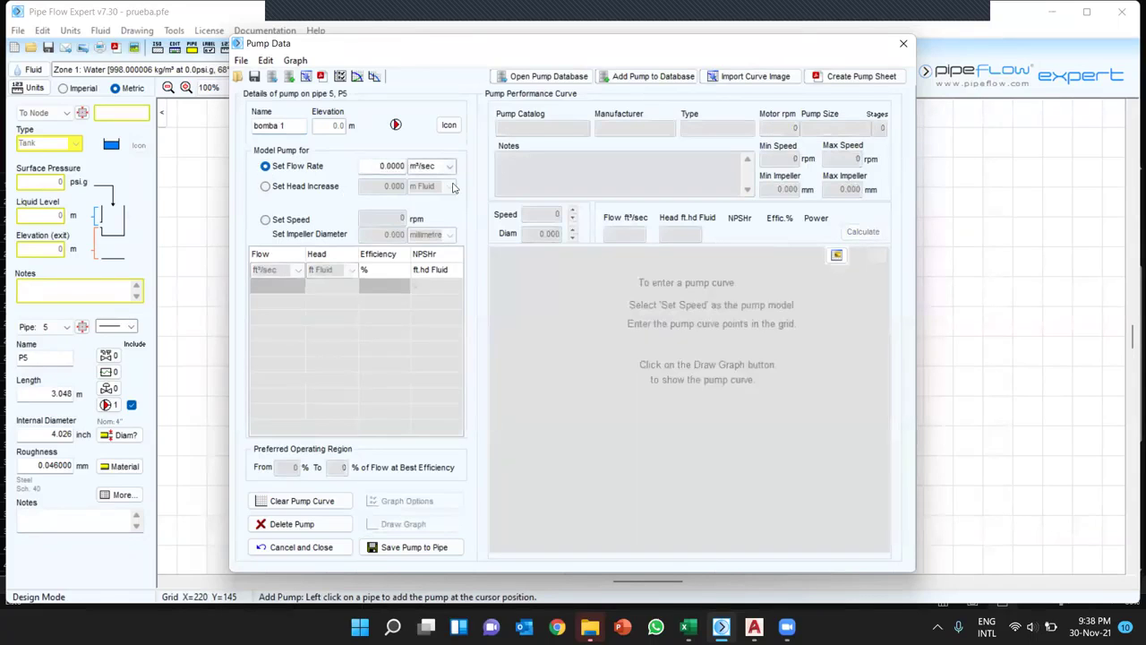
click(450, 167)
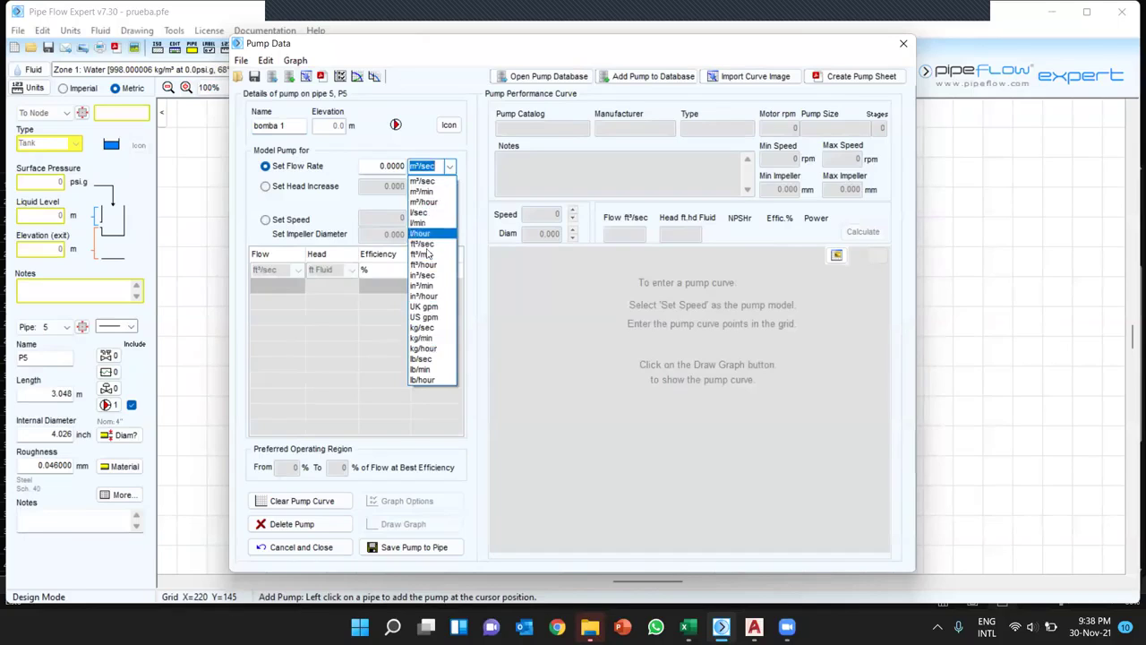
click(424, 317)
double_click(376, 166)
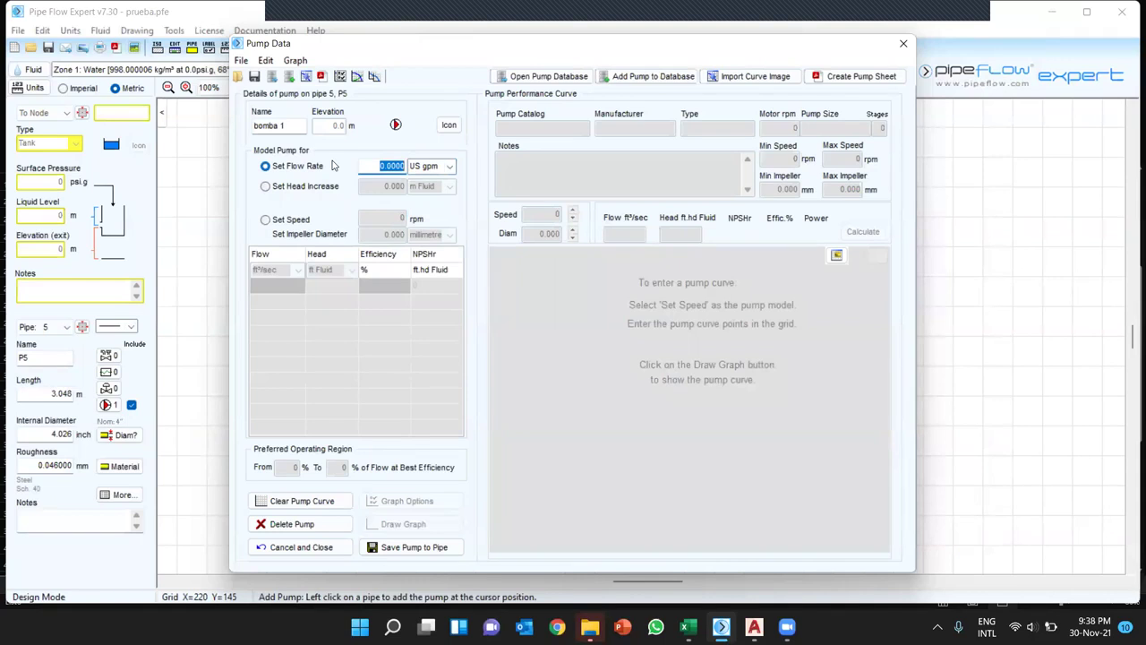
text(500)
click(411, 548)
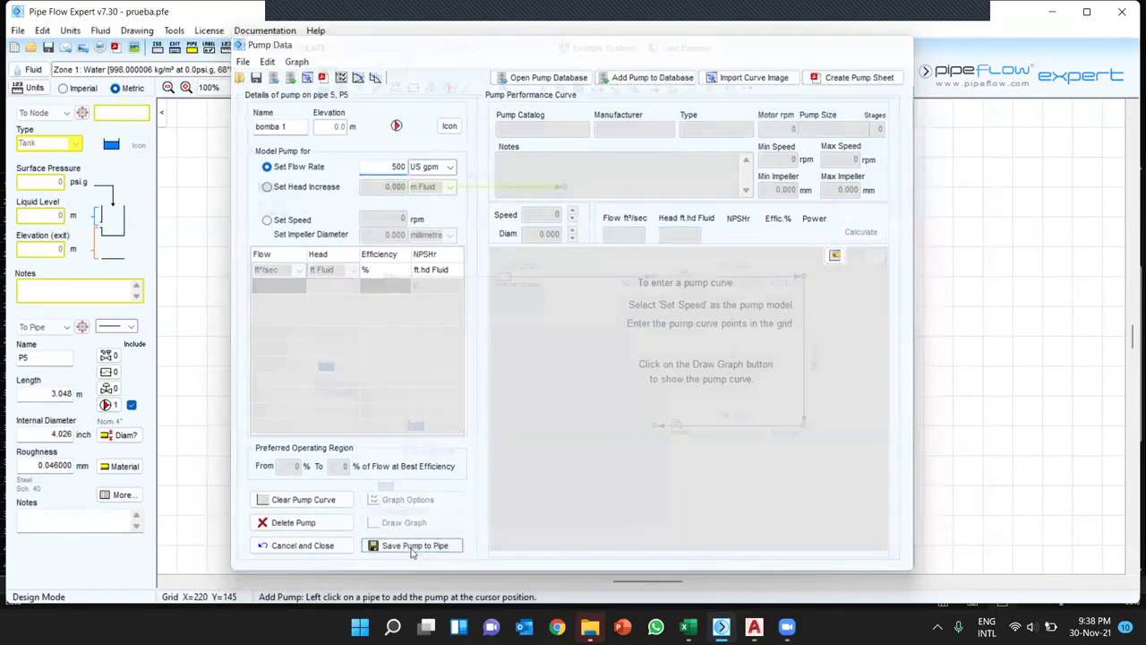
mouse_move(398, 189)
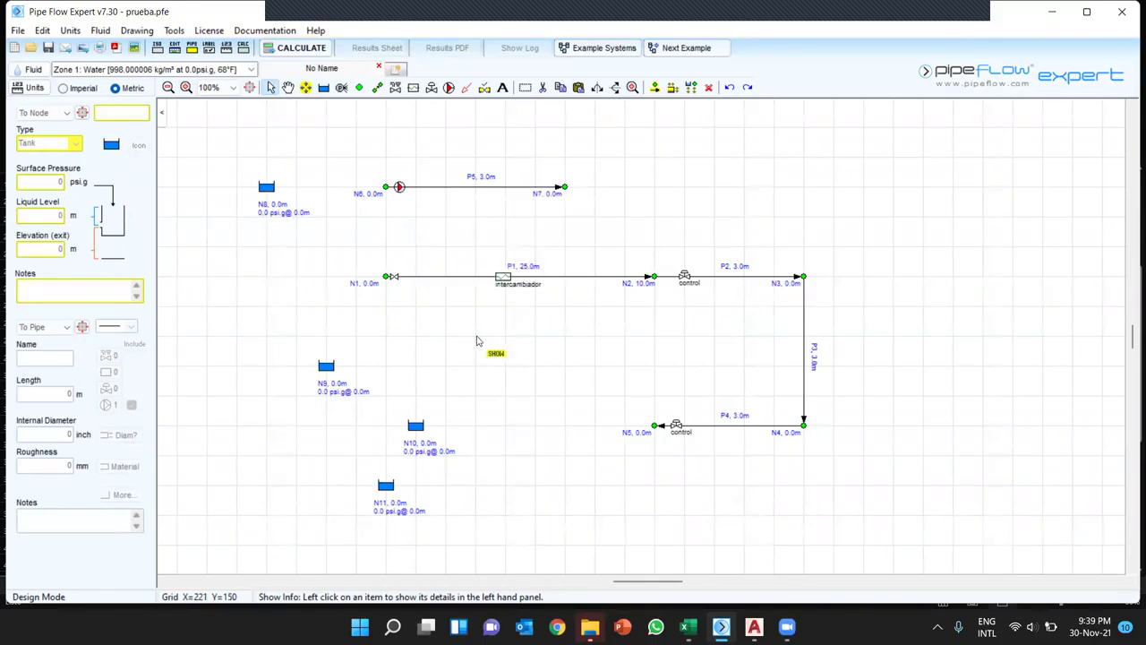
mouse_move(399, 193)
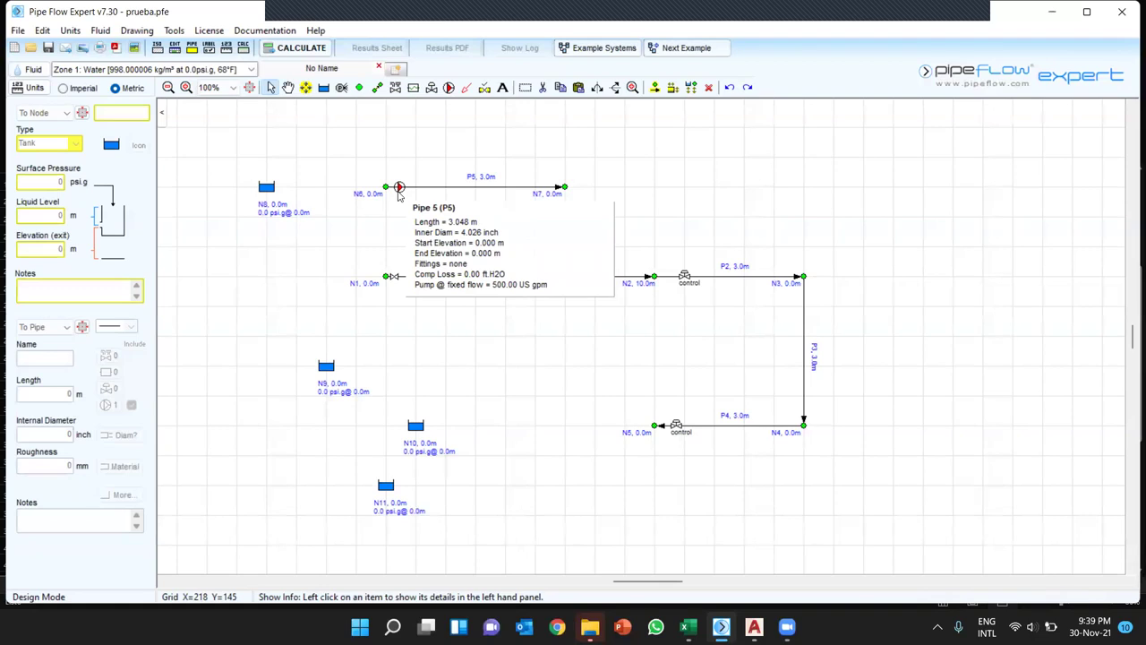
- Start adding demand flows and view the flow demand settings of nodes N7 and N5 without entering any values
click(466, 89)
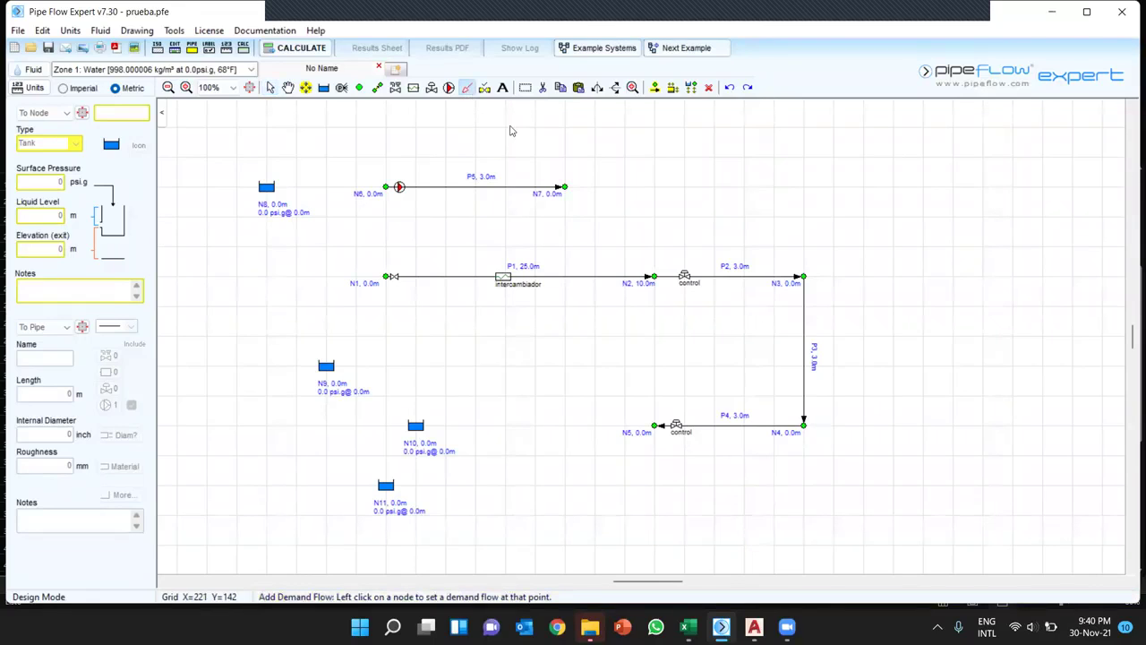
click(565, 191)
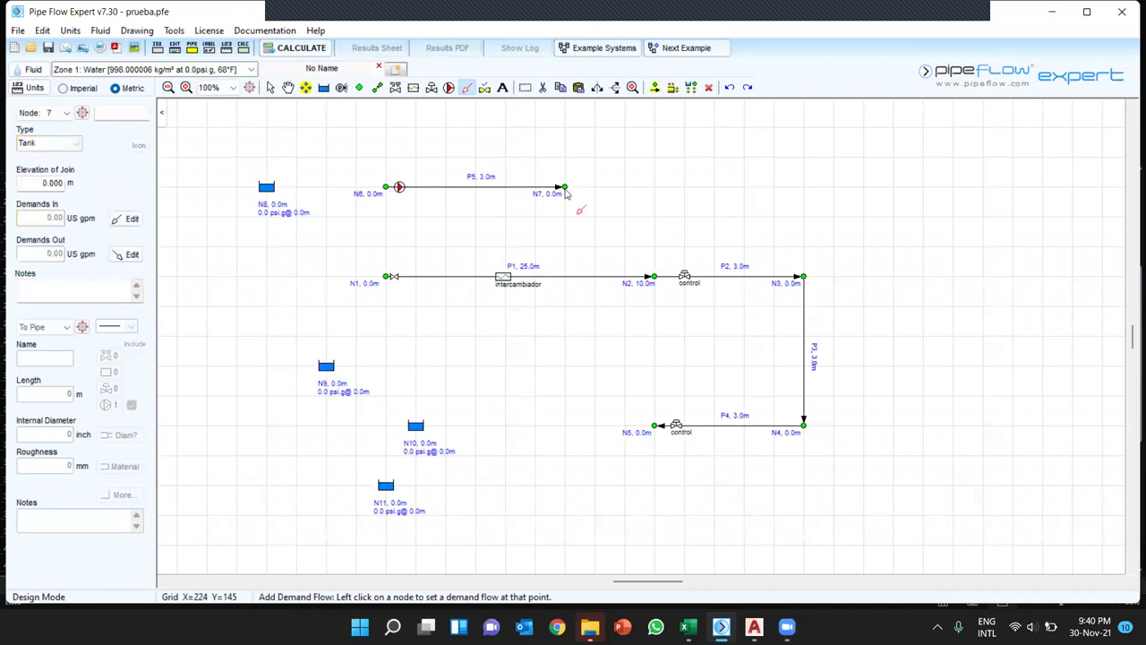
click(642, 225)
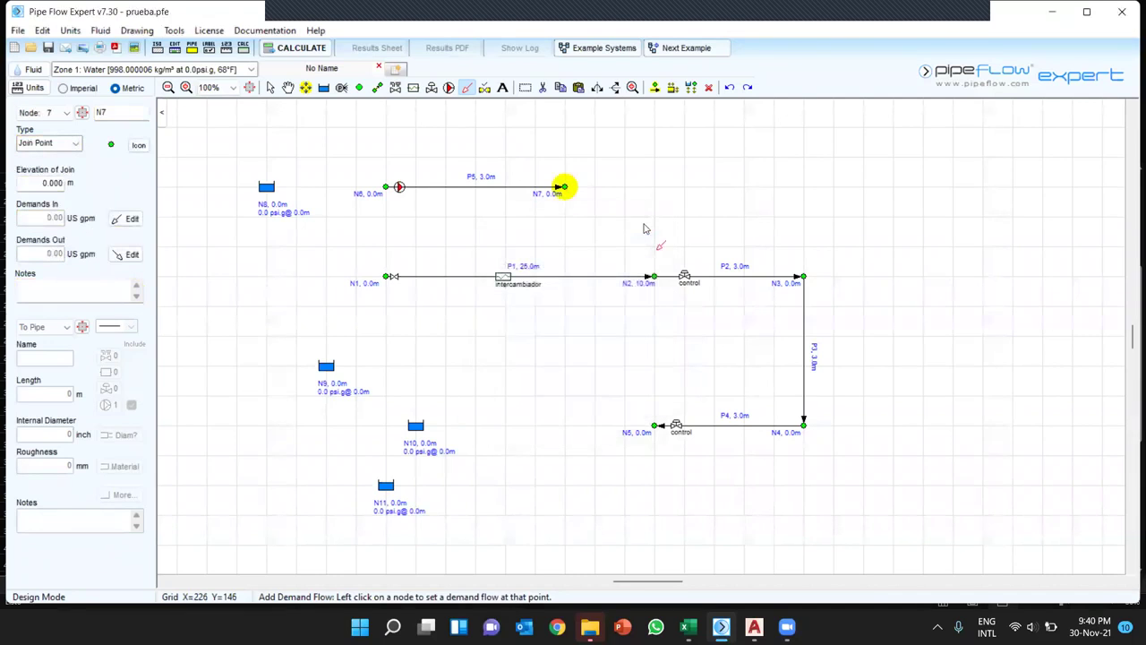
click(655, 426)
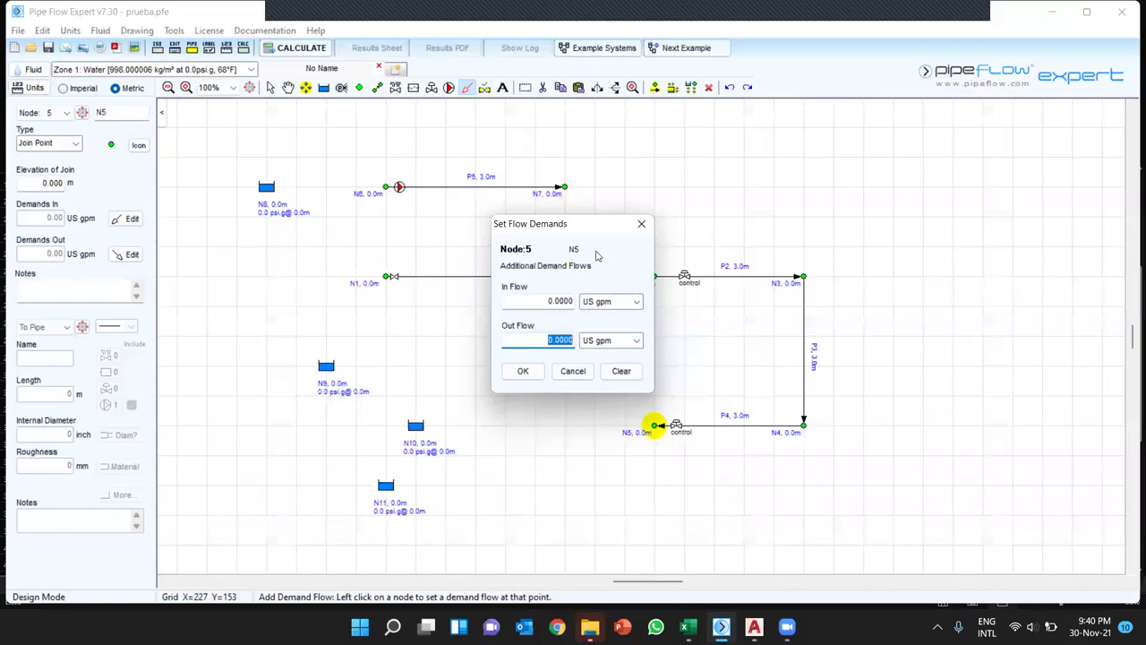
click(642, 223)
- Try to add a flow demand on blank areas of the drawing and along pipe P1, dismissing each notice
click(716, 166)
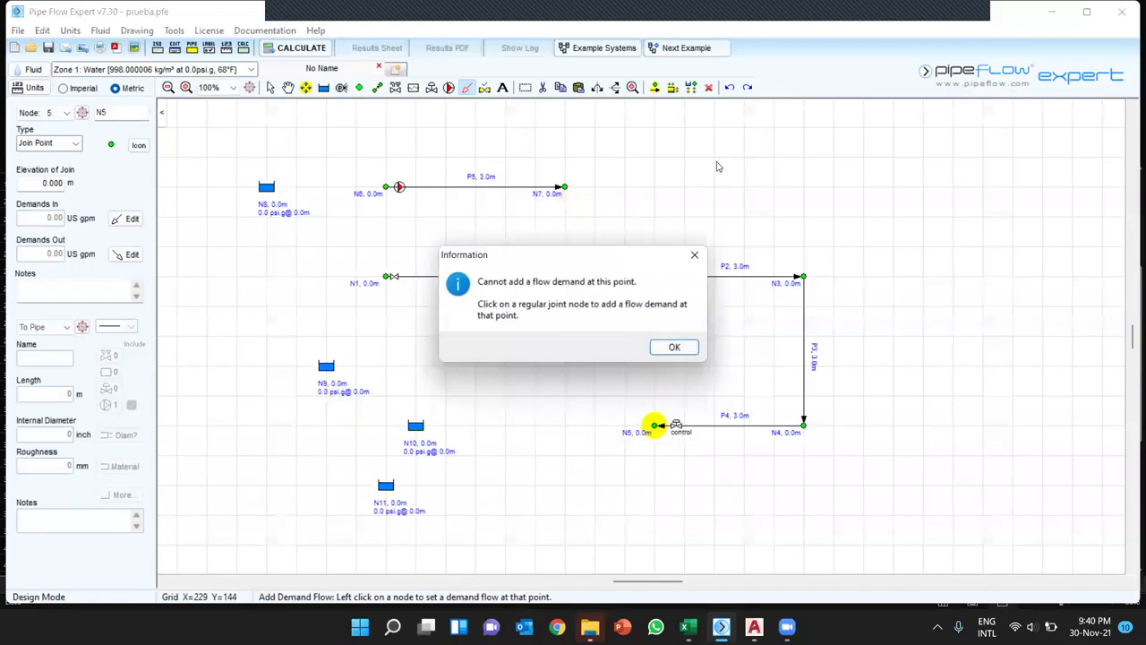
click(678, 349)
click(856, 183)
click(676, 348)
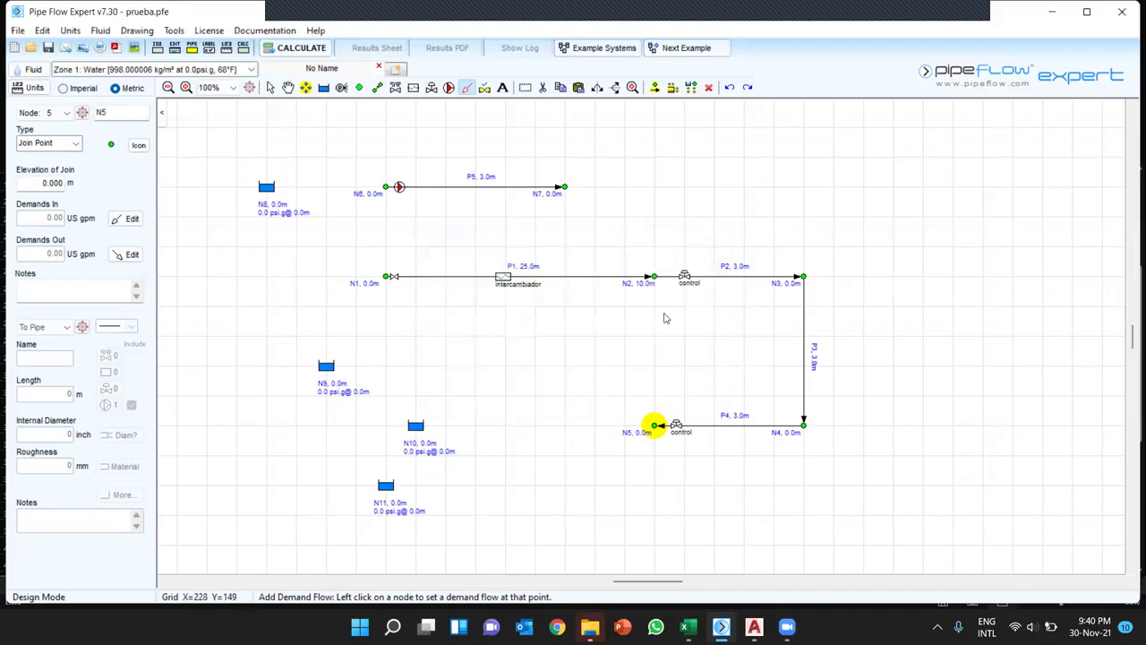
click(599, 284)
click(665, 351)
click(471, 280)
click(672, 348)
- Add an out-flow demand of 100 US gpm at node N5
click(654, 426)
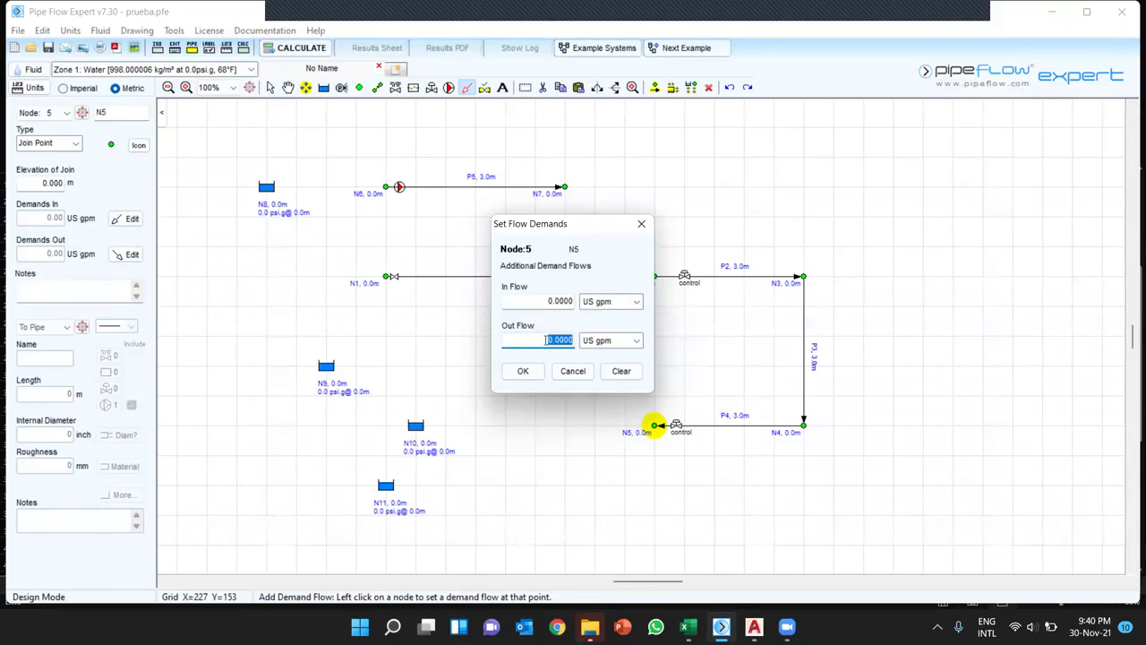
text(100)
click(635, 340)
click(634, 328)
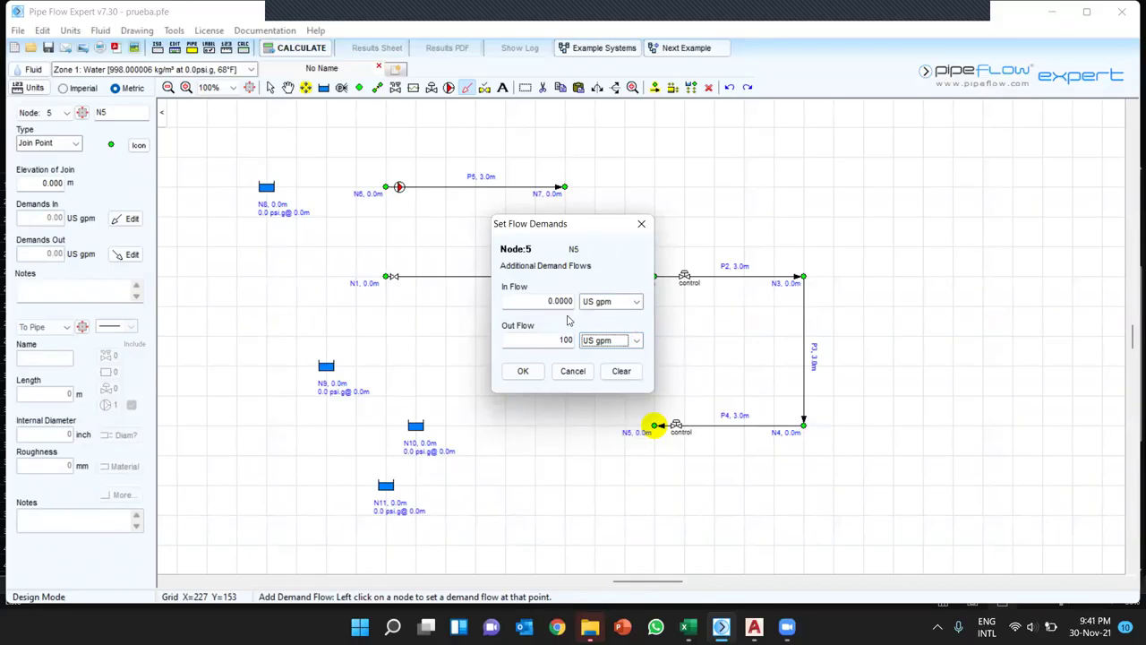
click(526, 370)
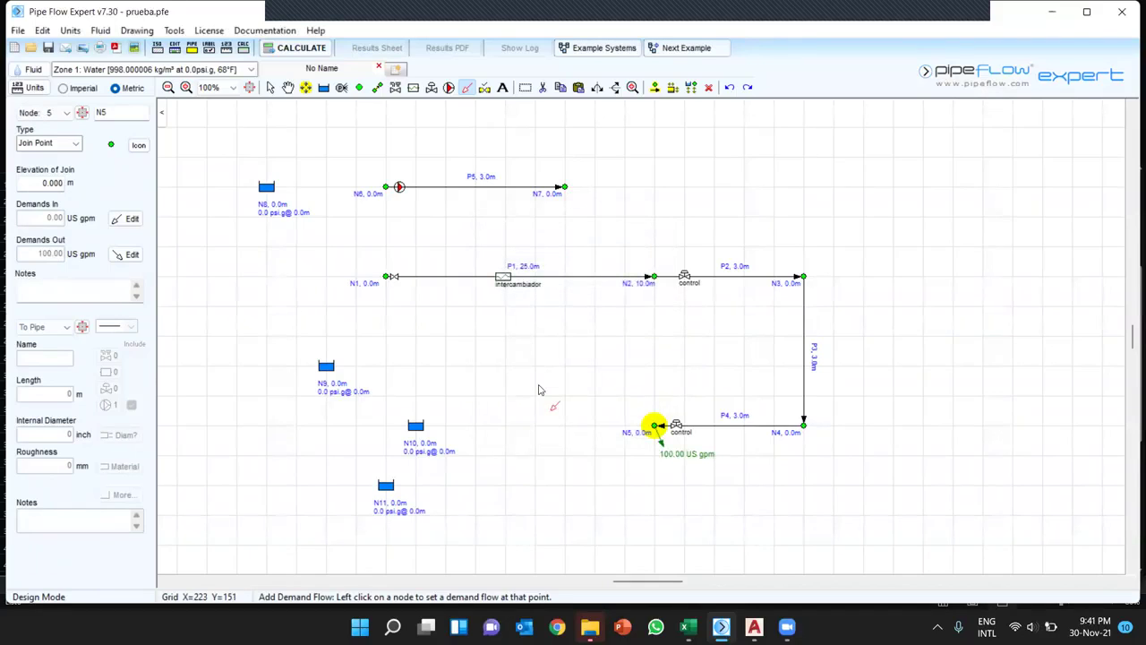
key(Escape)
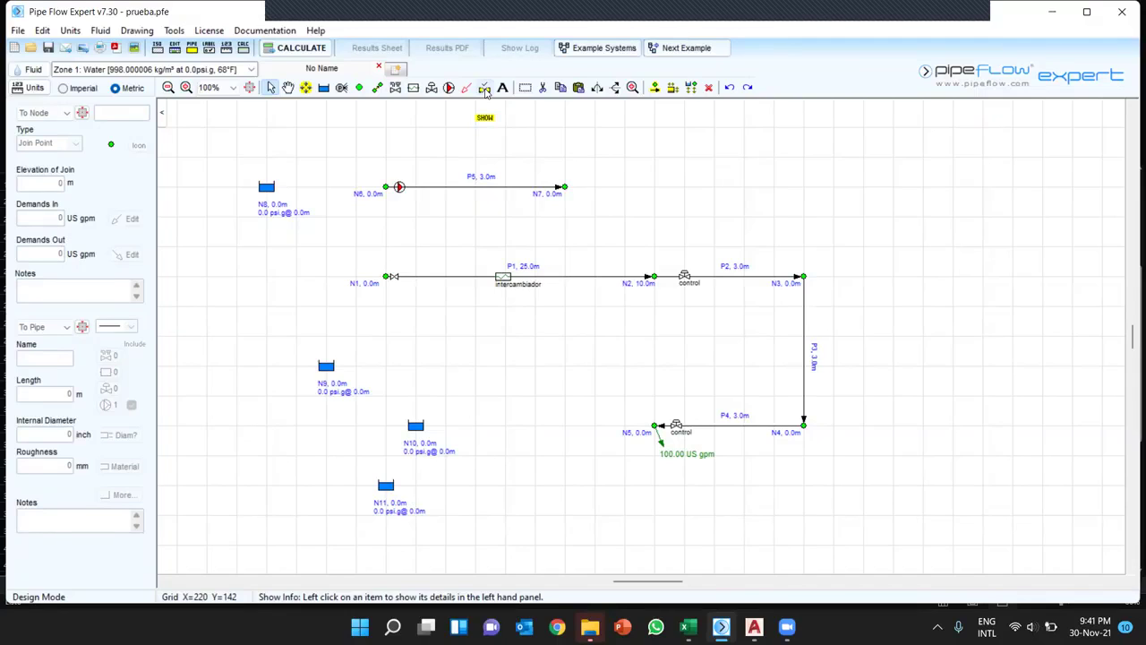
- Draw two horizontal pipes extending right from nodes N3 and N4, each ending at a new node
click(377, 87)
click(803, 276)
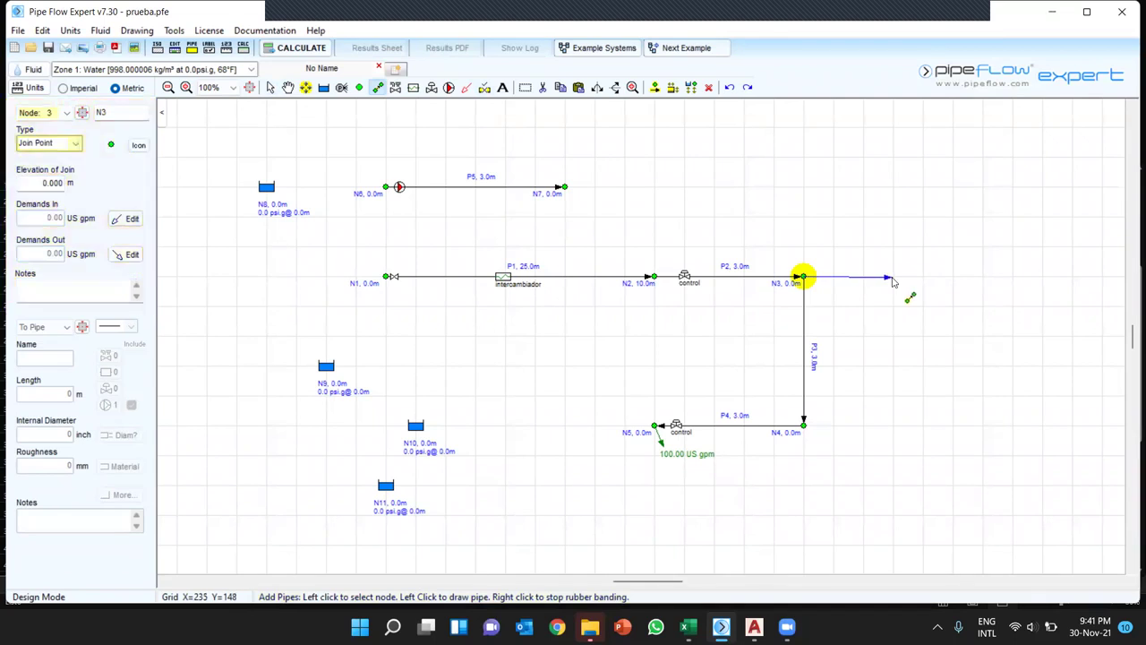
click(893, 277)
right_click(898, 305)
click(803, 426)
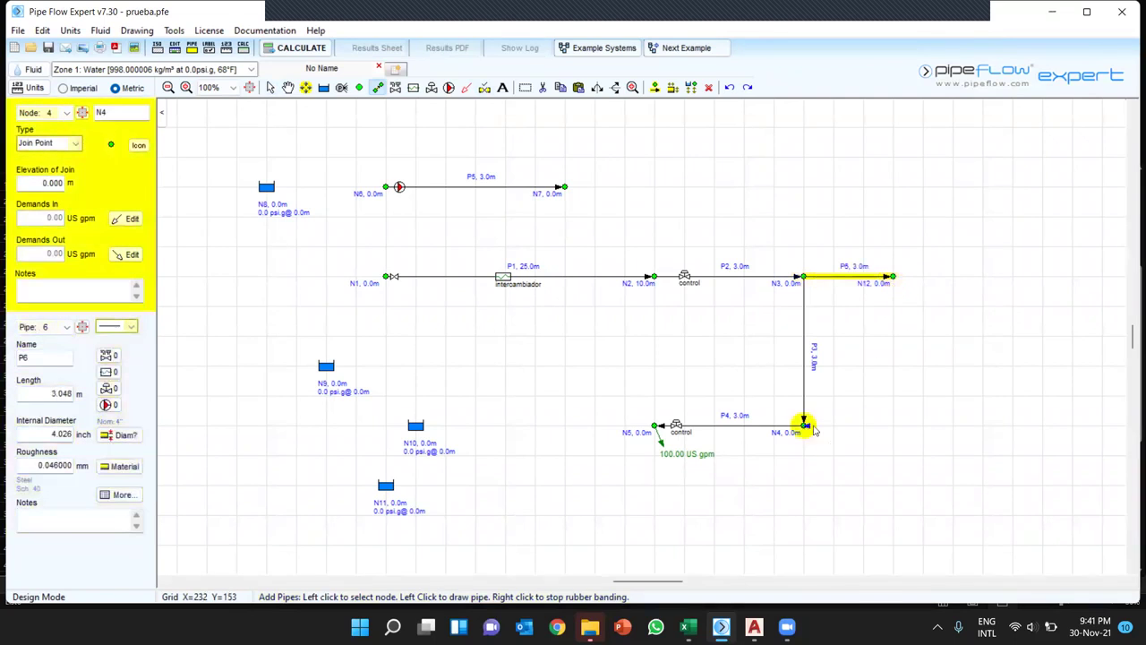
click(892, 427)
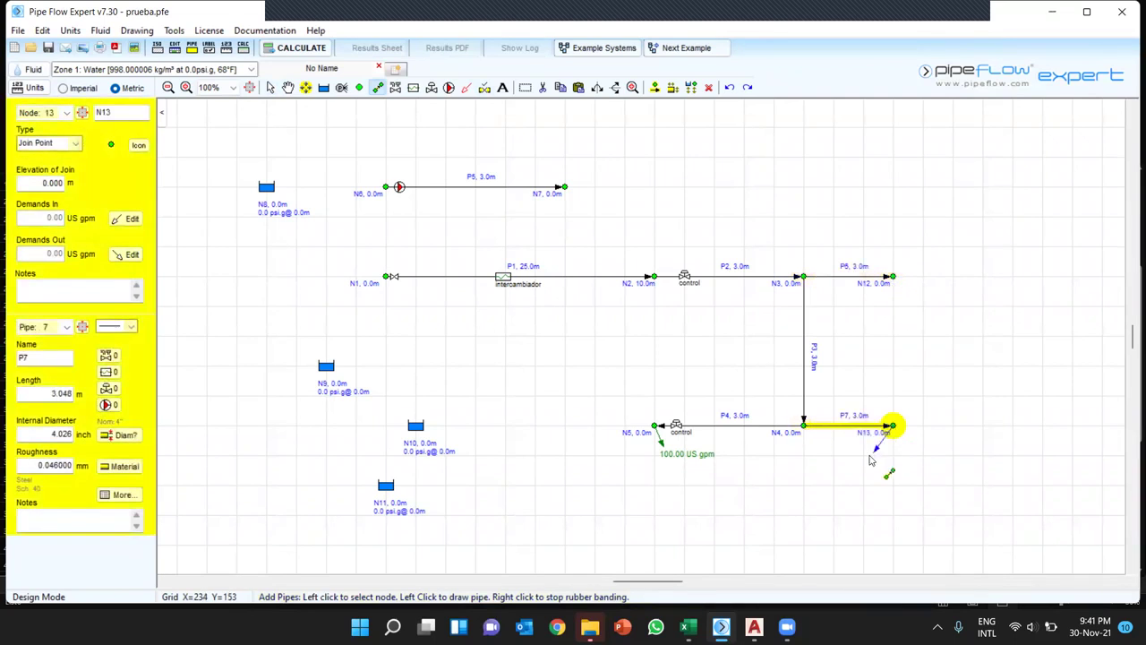
right_click(480, 121)
- Add out-flow demands of 50 US gpm at node N12 and 300 US gpm at node N13
click(467, 87)
click(893, 276)
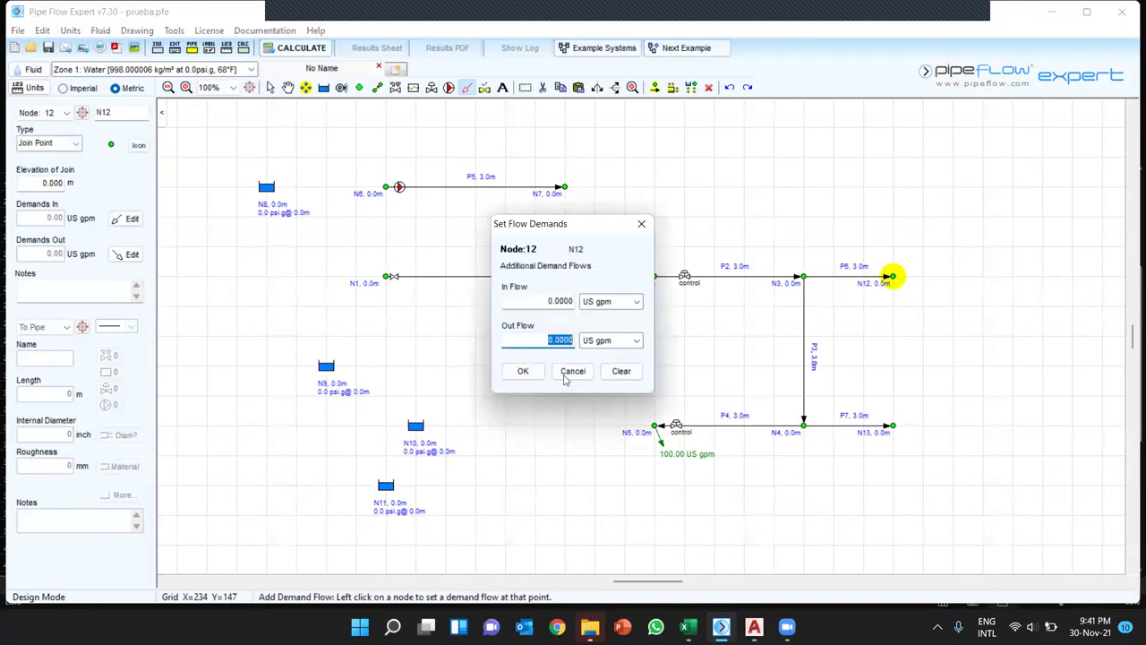
text(50)
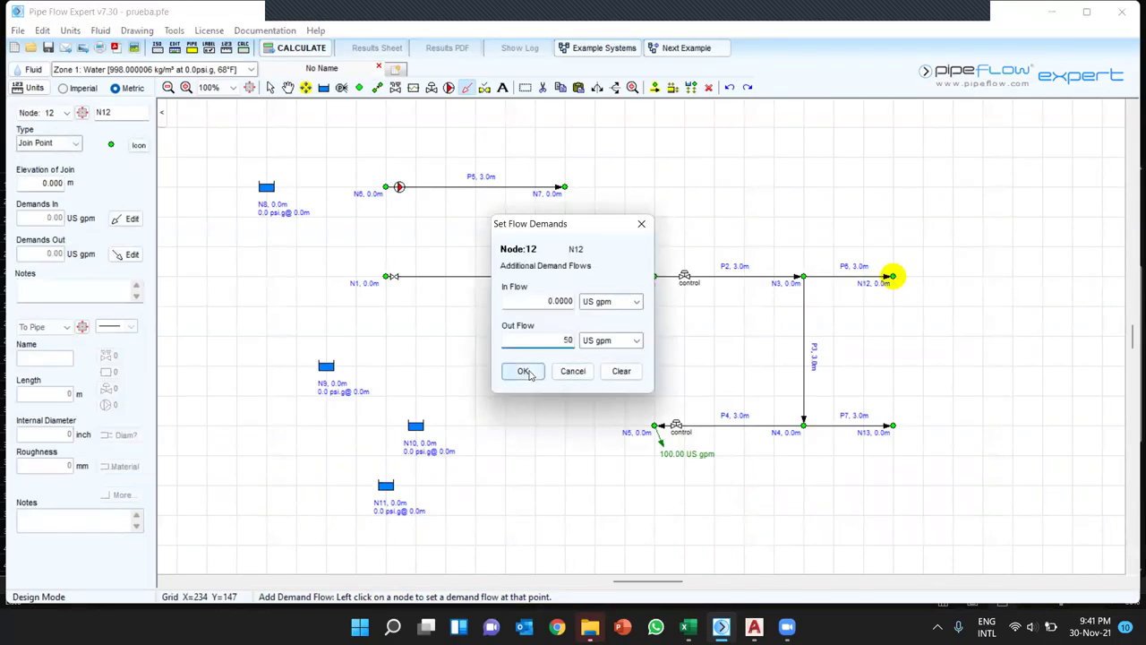
click(523, 371)
click(893, 426)
text(300)
click(519, 372)
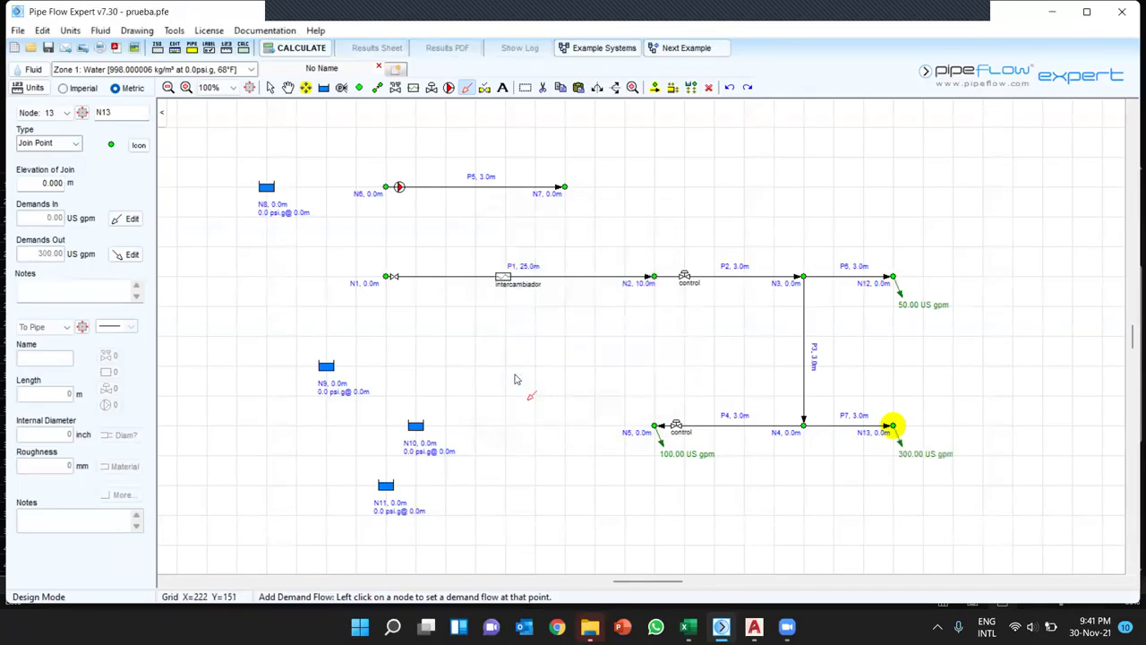
key(Escape)
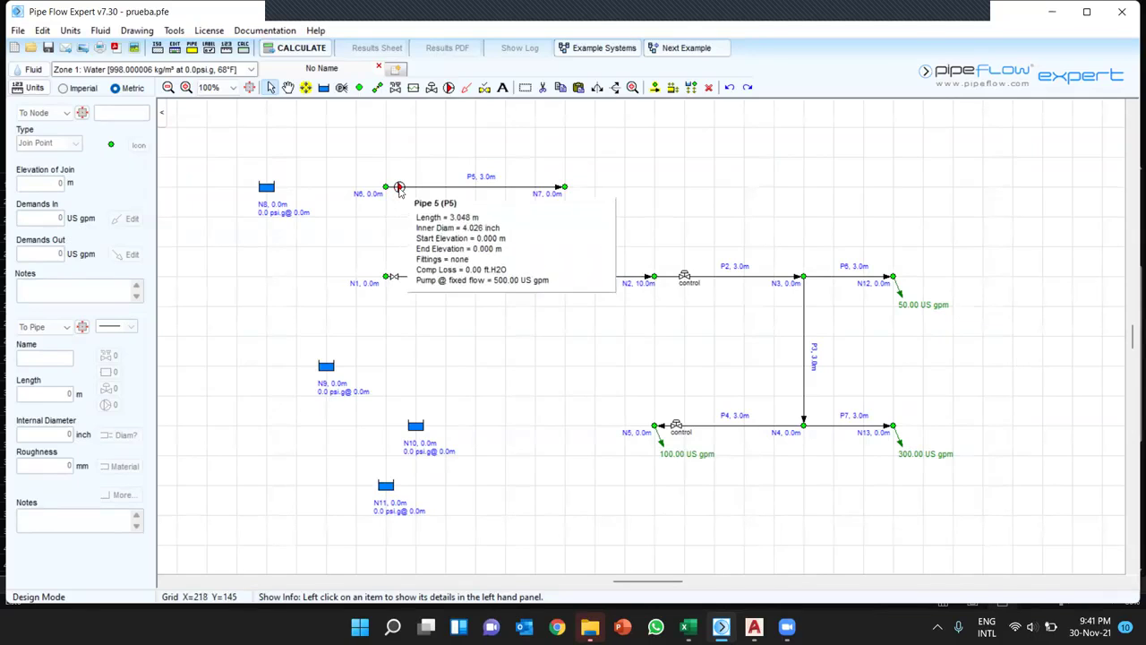
- Set the flow rate of the pump on pipe P5 to 450 US gpm and save it to the pipe
double_click(400, 186)
click(394, 166)
text(450)
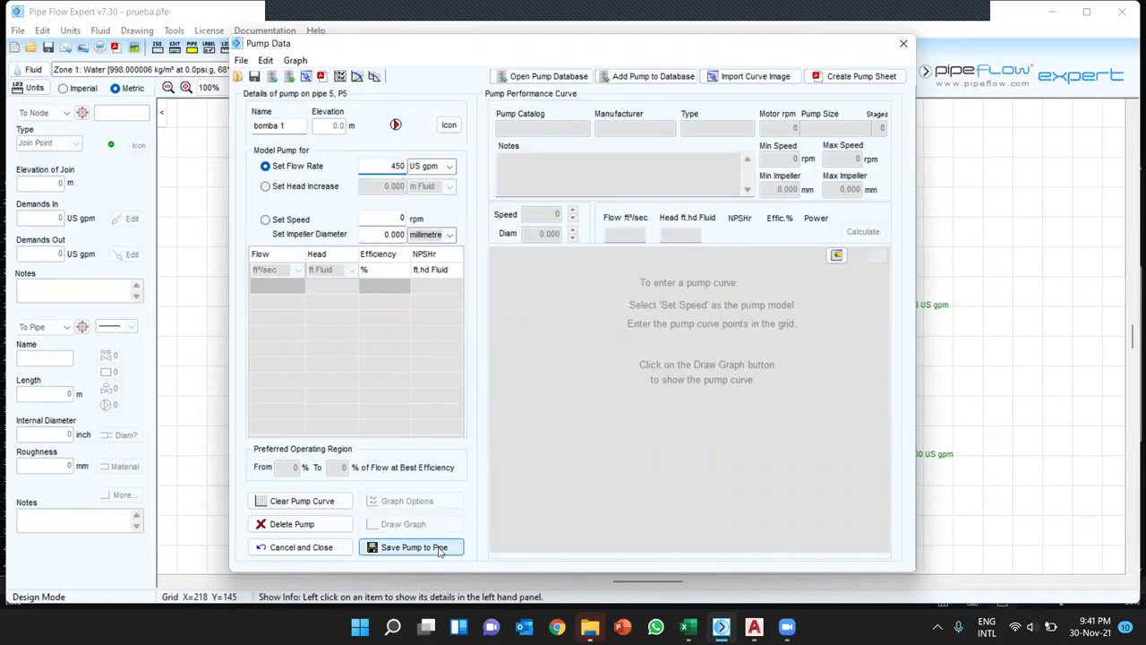
click(439, 548)
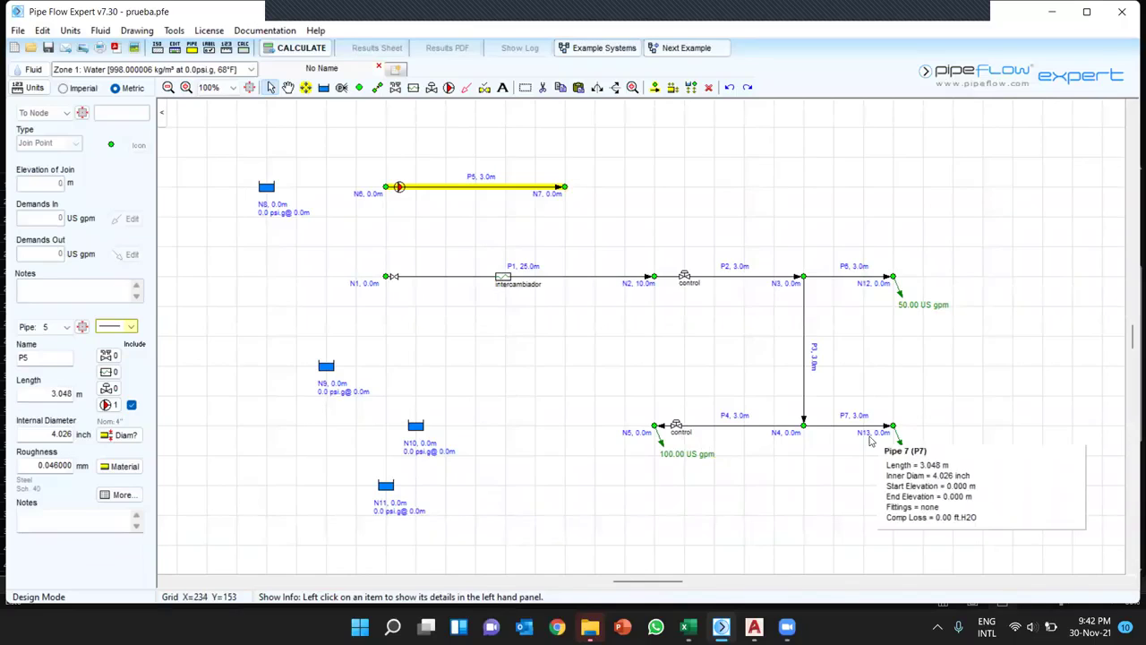
mouse_move(853, 427)
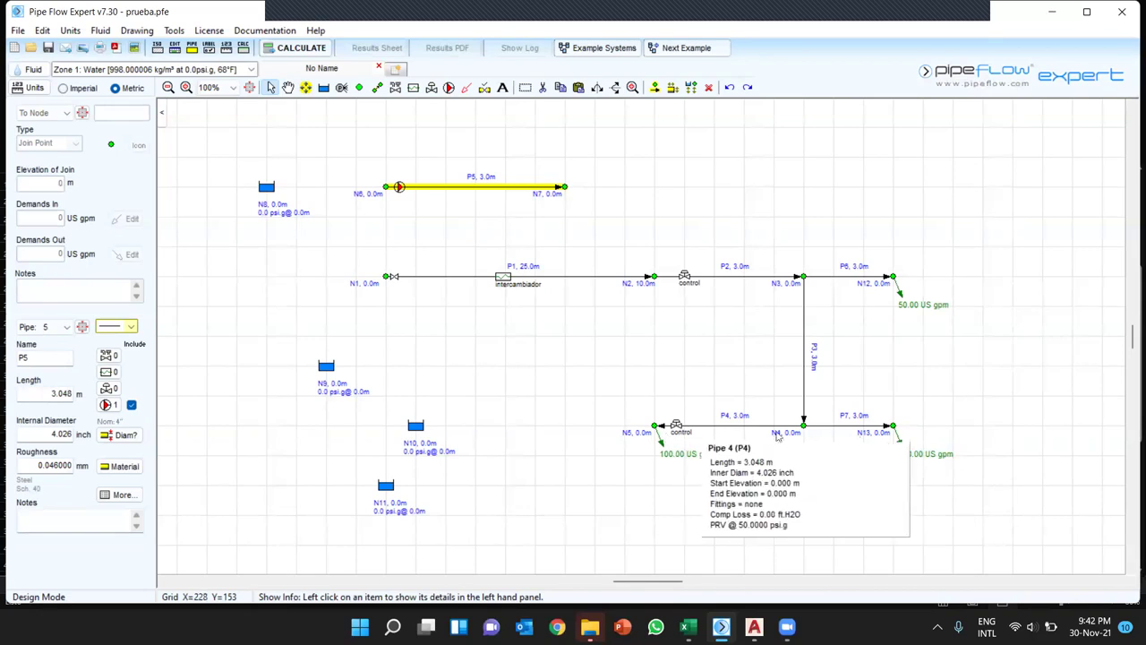
click(886, 428)
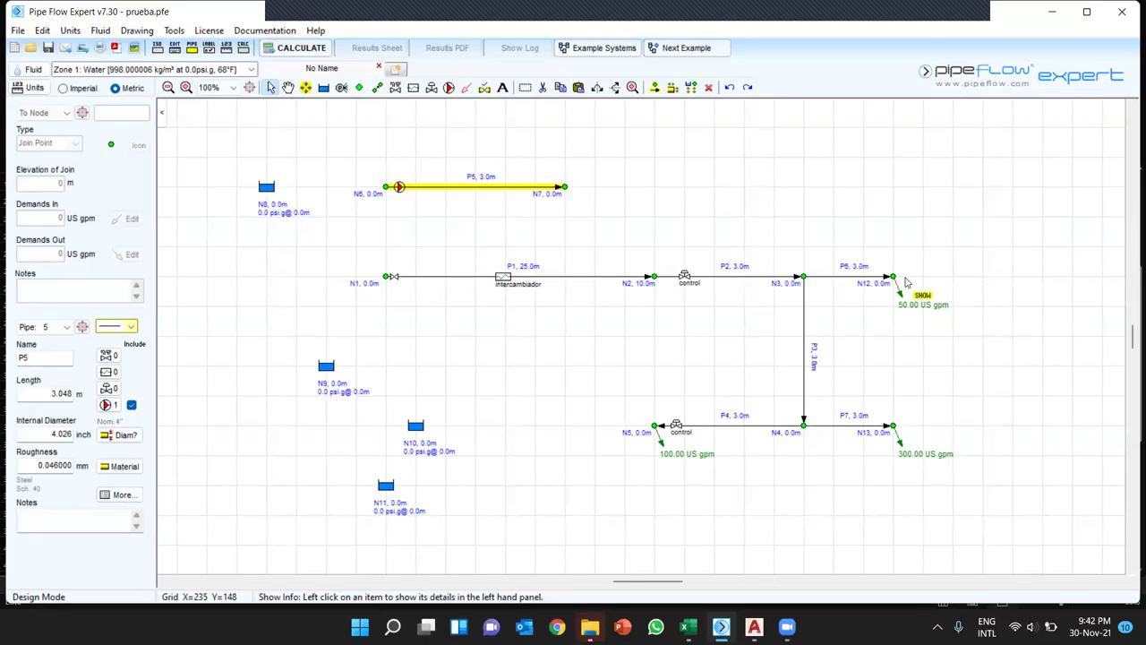
mouse_move(887, 282)
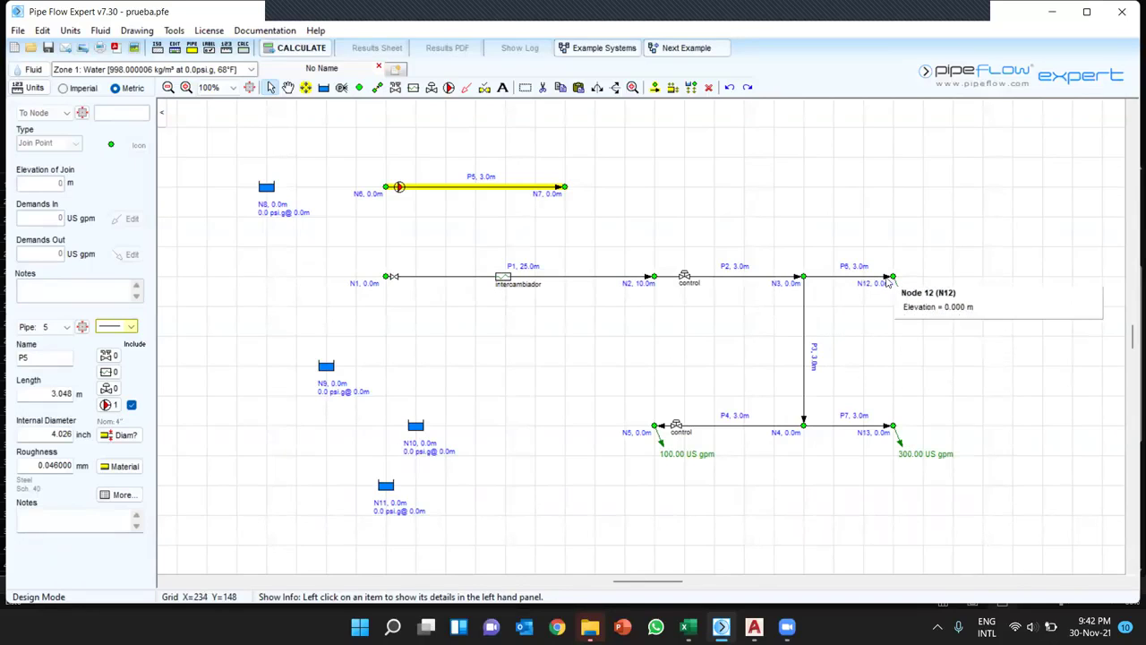
- Close pipe P6 between nodes N3 and N12, then leave the open/close pipe tool
click(485, 88)
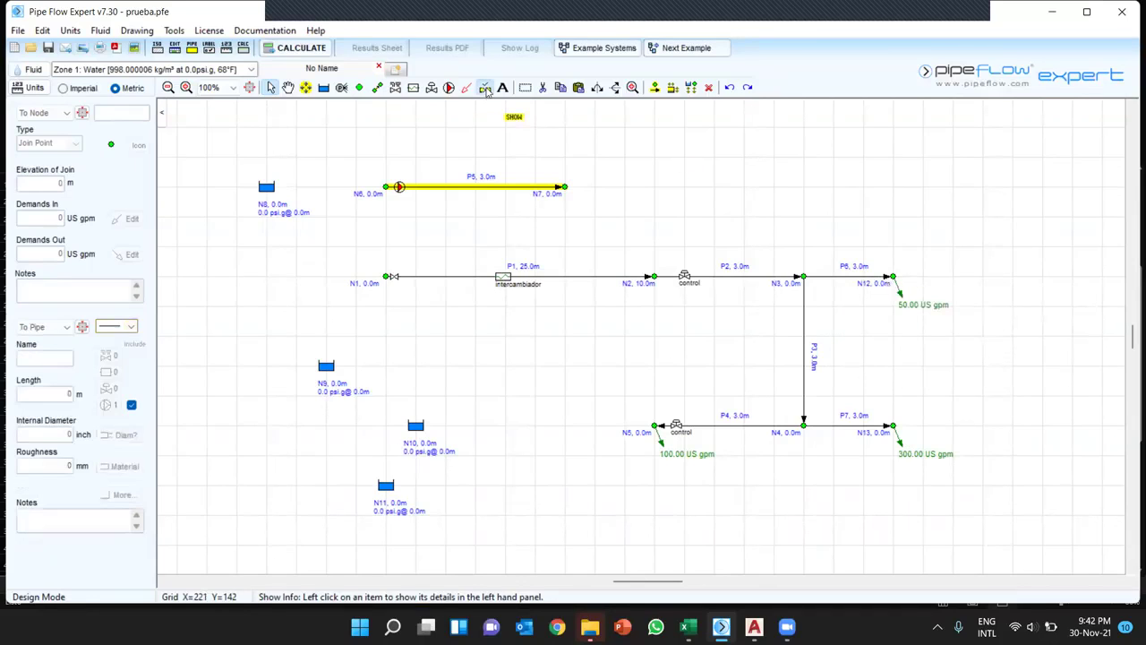
click(840, 278)
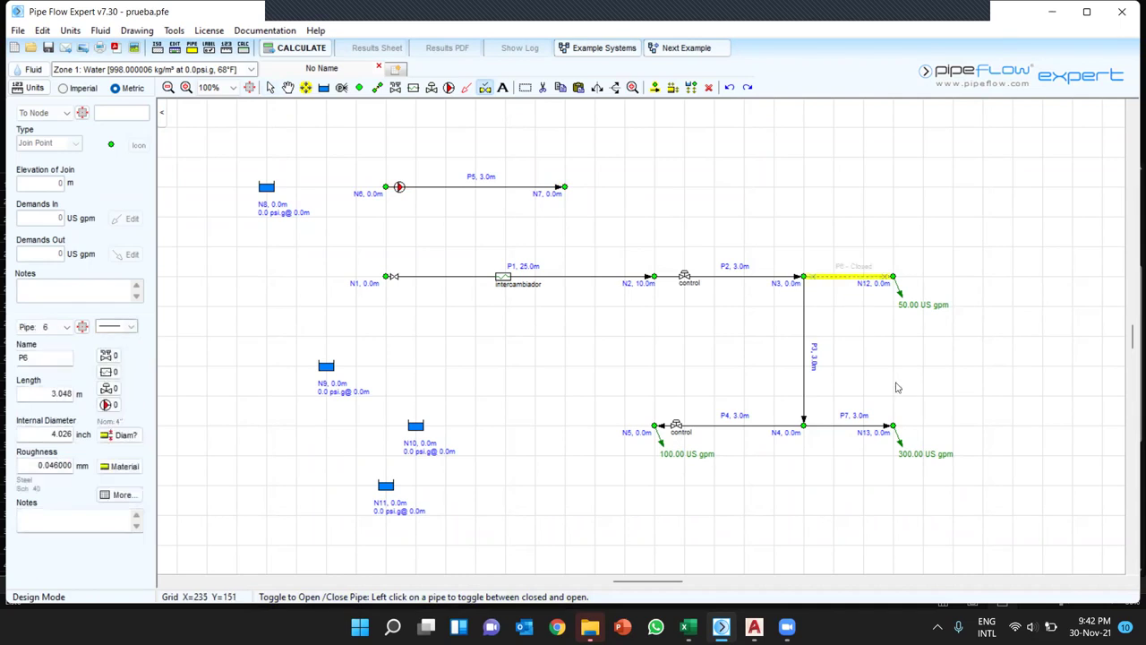
key(Escape)
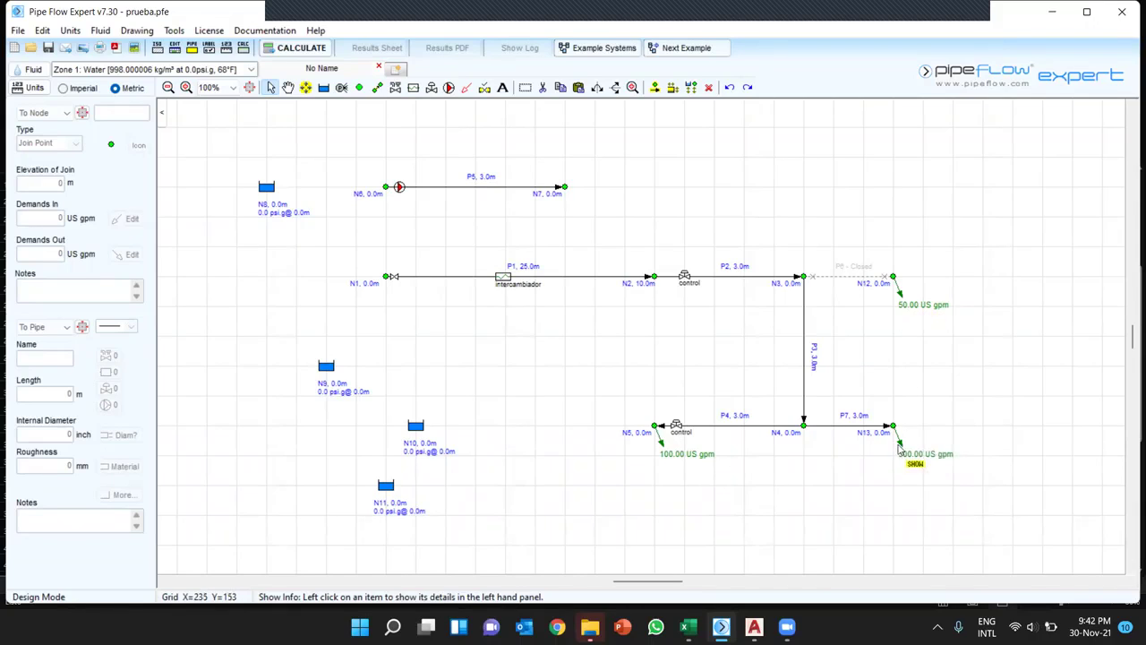
- Set the flow rate of the pump on pipe P5 to 400 US gpm and save it to the pipe
double_click(398, 186)
double_click(368, 167)
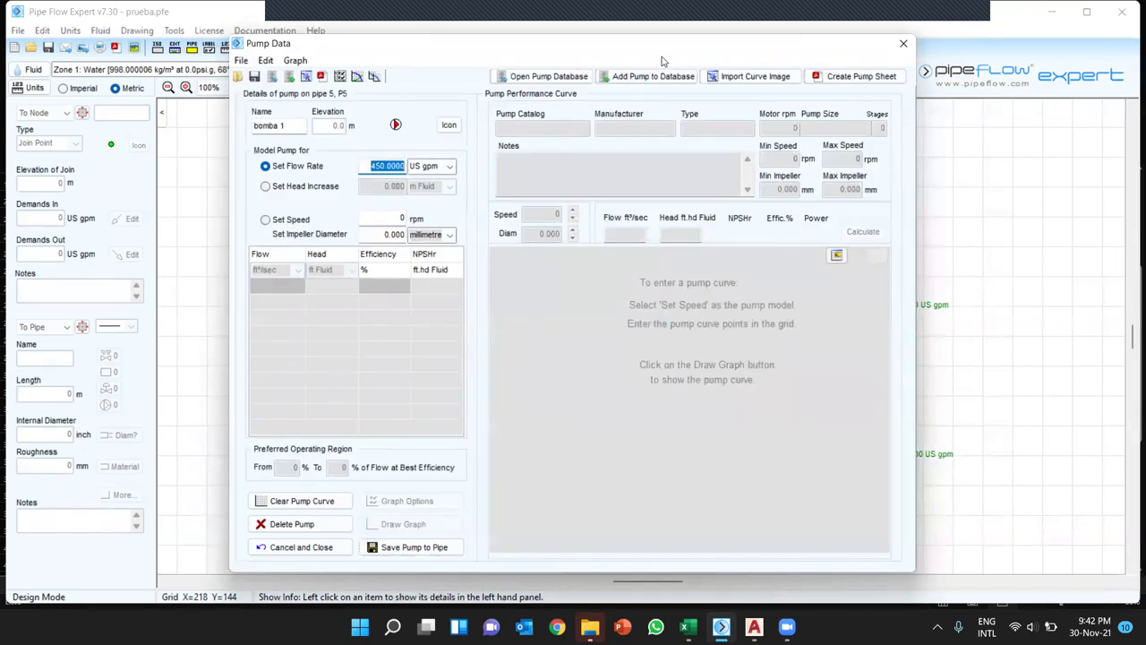
drag(662, 61, 677, 169)
text(400)
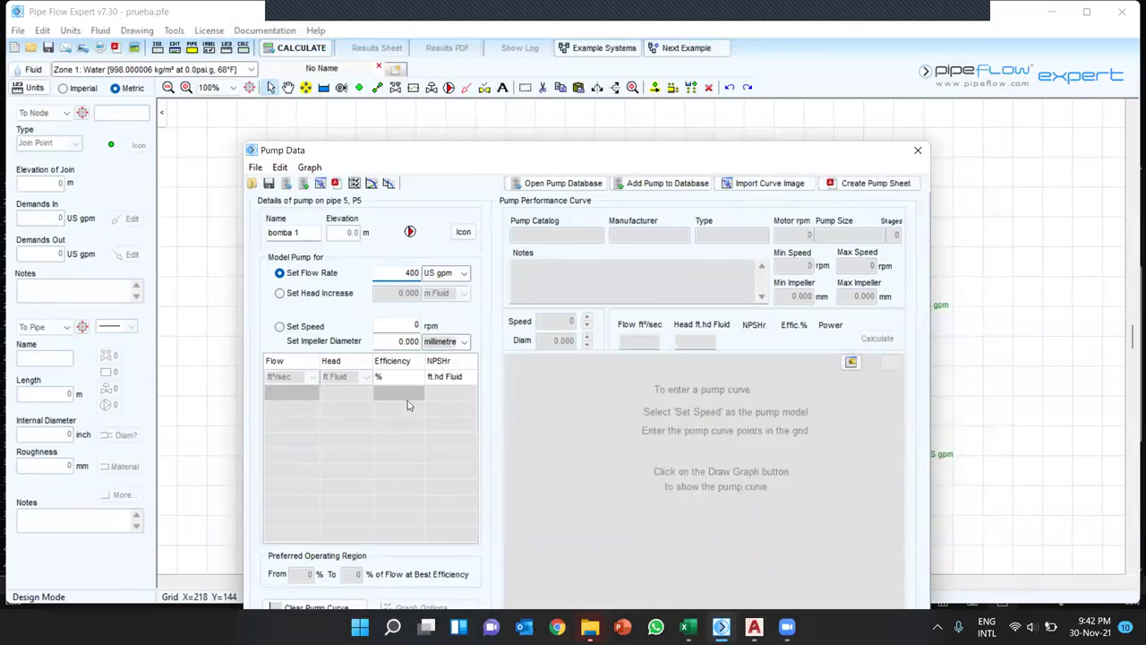
drag(438, 161, 438, 43)
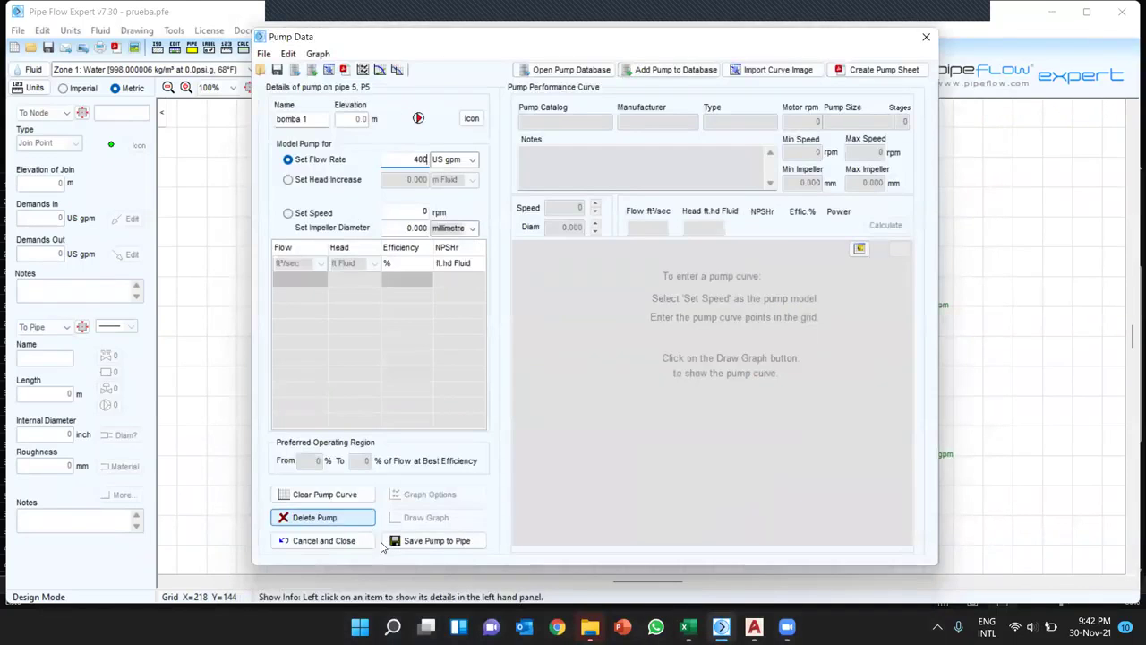
click(438, 540)
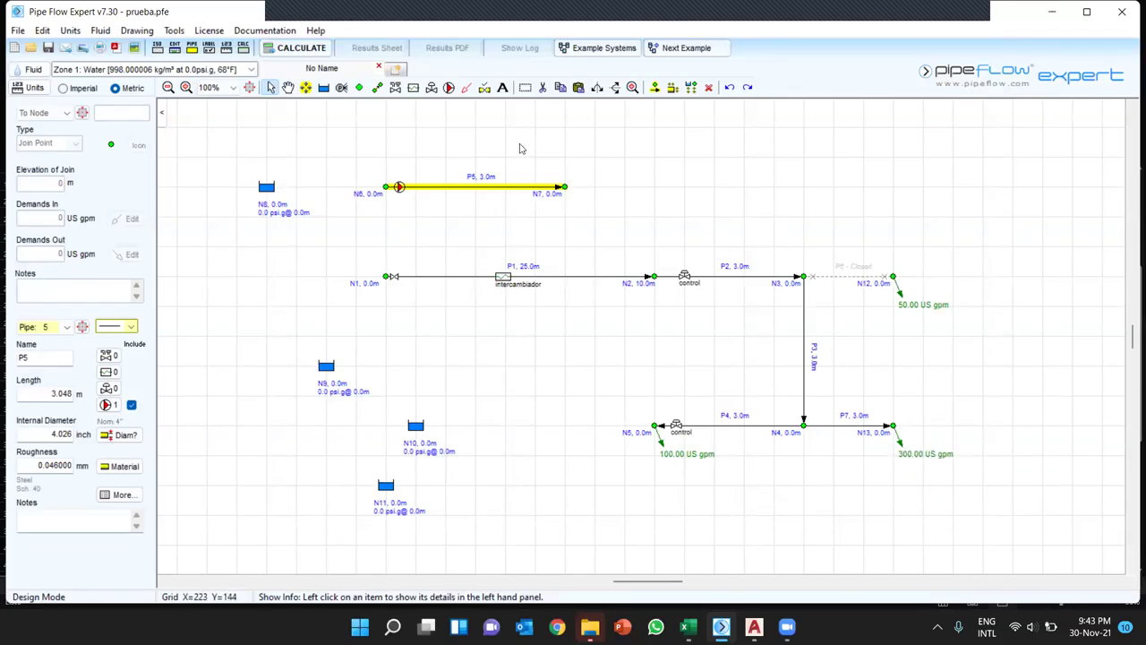
- Close pipe P4 between nodes N4 and N5, and leave the open/close pipe tool
click(484, 86)
click(696, 427)
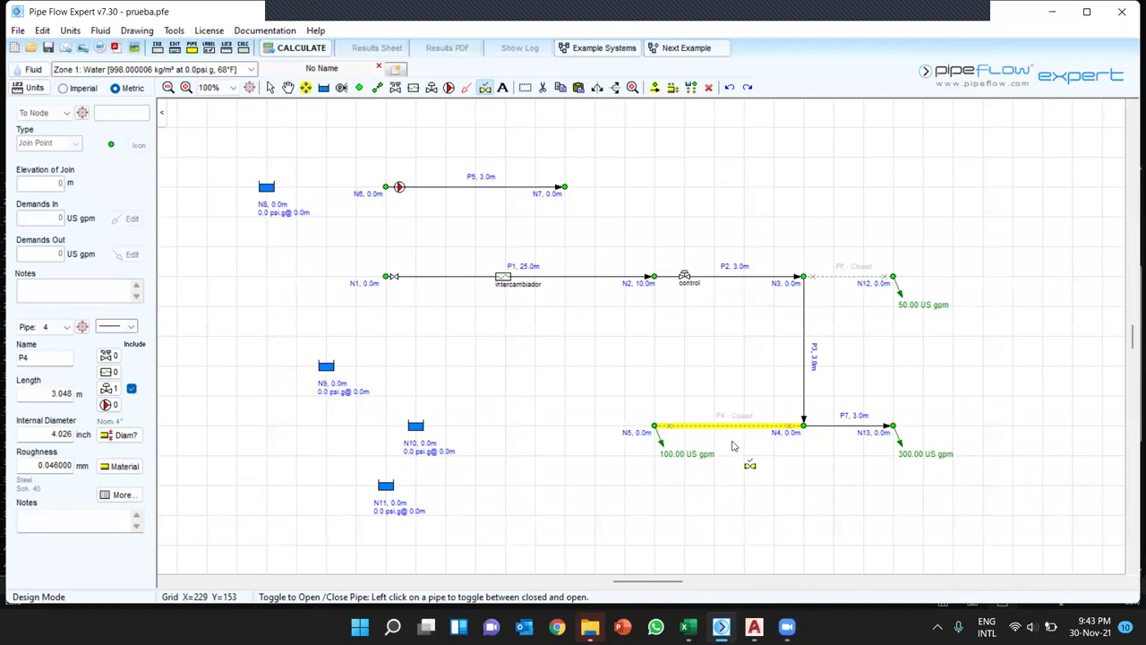
key(Escape)
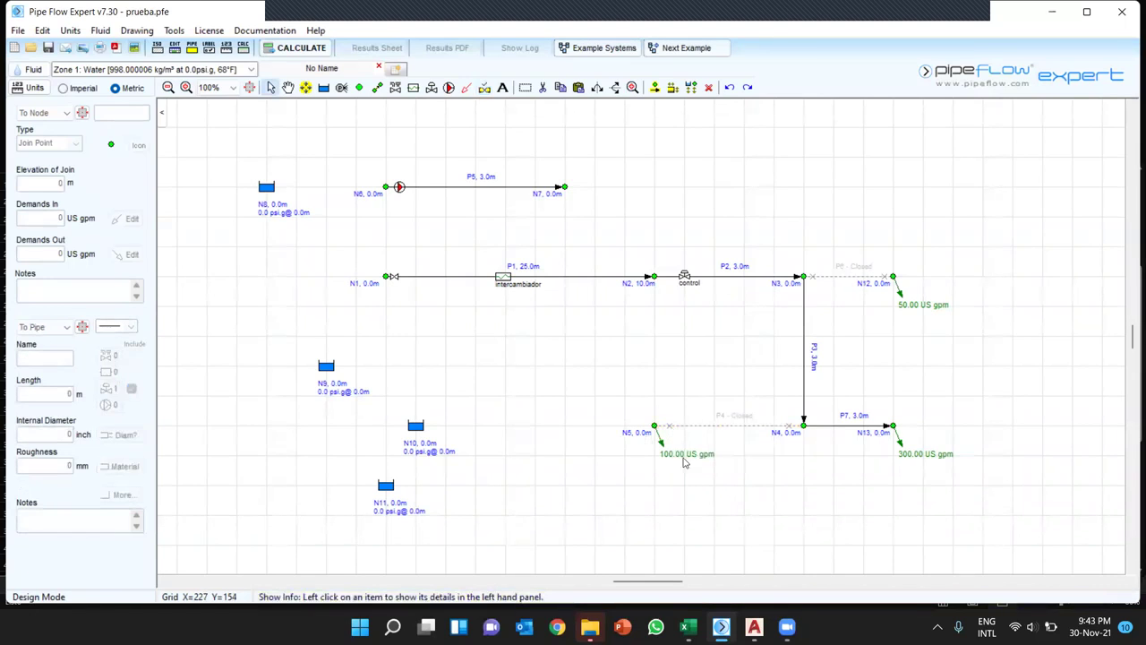
- Set the flow rate of the pump on pipe P5 to 300 US gpm and save it to the pipe
double_click(399, 186)
drag(390, 161, 428, 158)
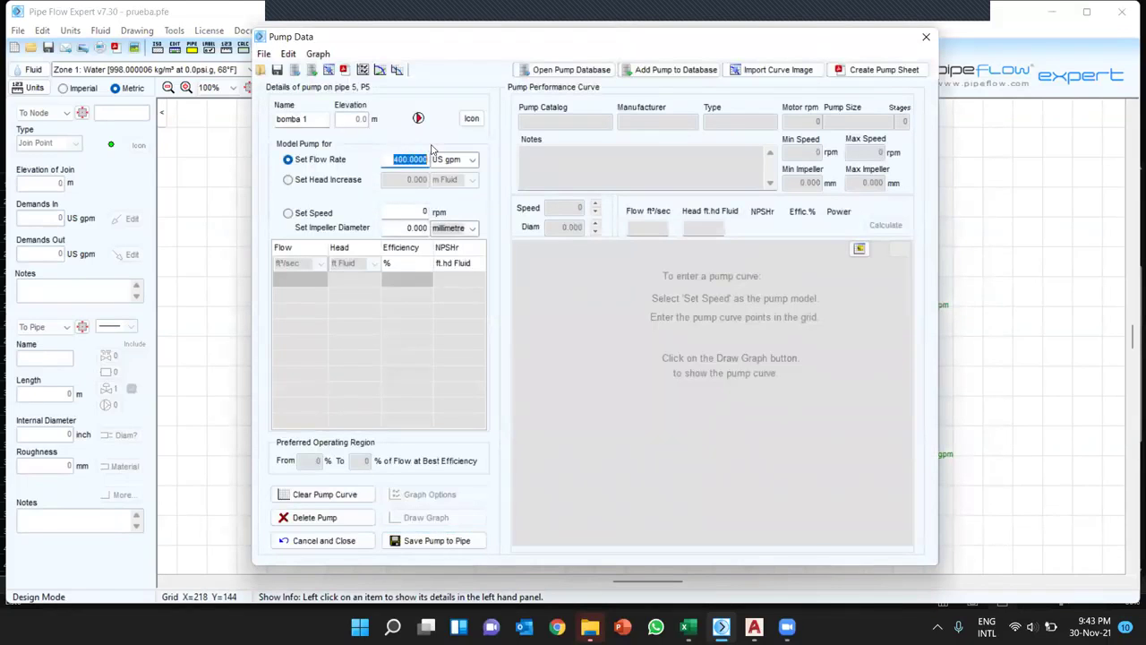
text(300)
click(436, 540)
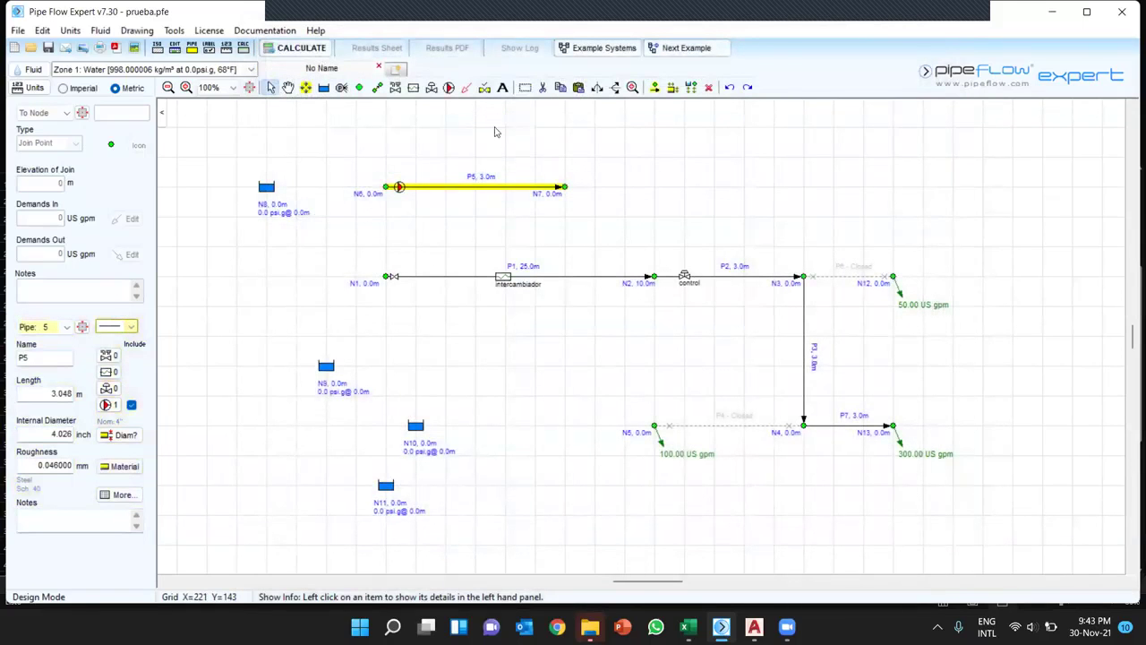
- Add the free text "texto" in default black, size 10, to the right of pipe P5
click(503, 90)
click(614, 152)
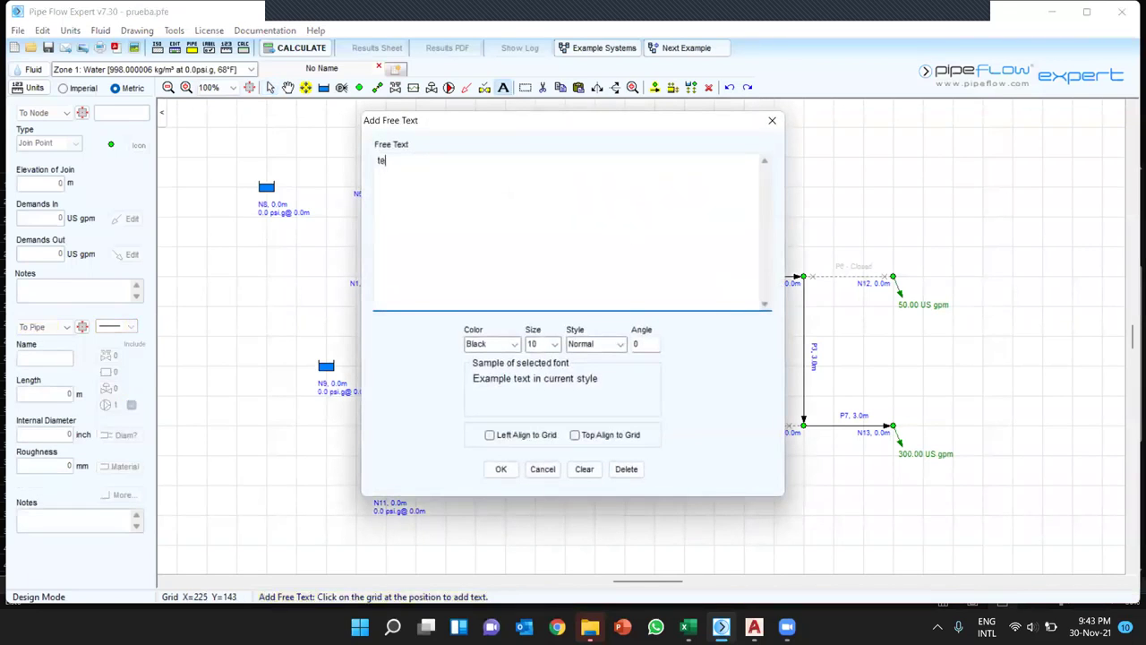
click(502, 470)
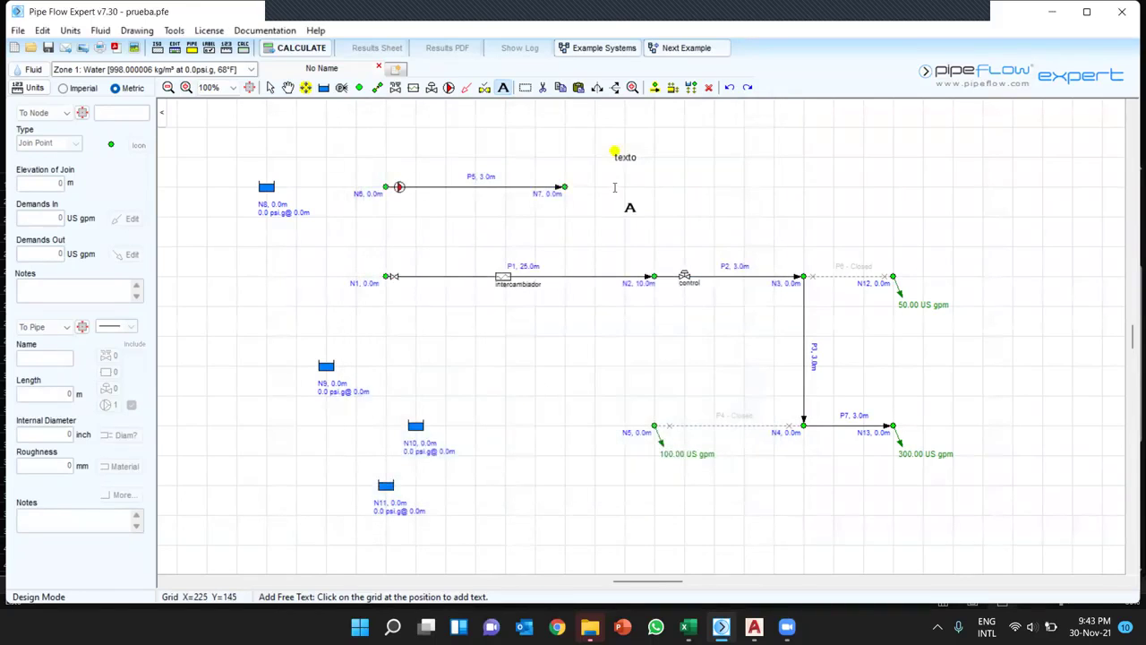
- Start a second free text just below "texto" and enter "PROYECTO DE PRUEBA" as its content
click(614, 187)
key(Caps_Lock)
text(P)
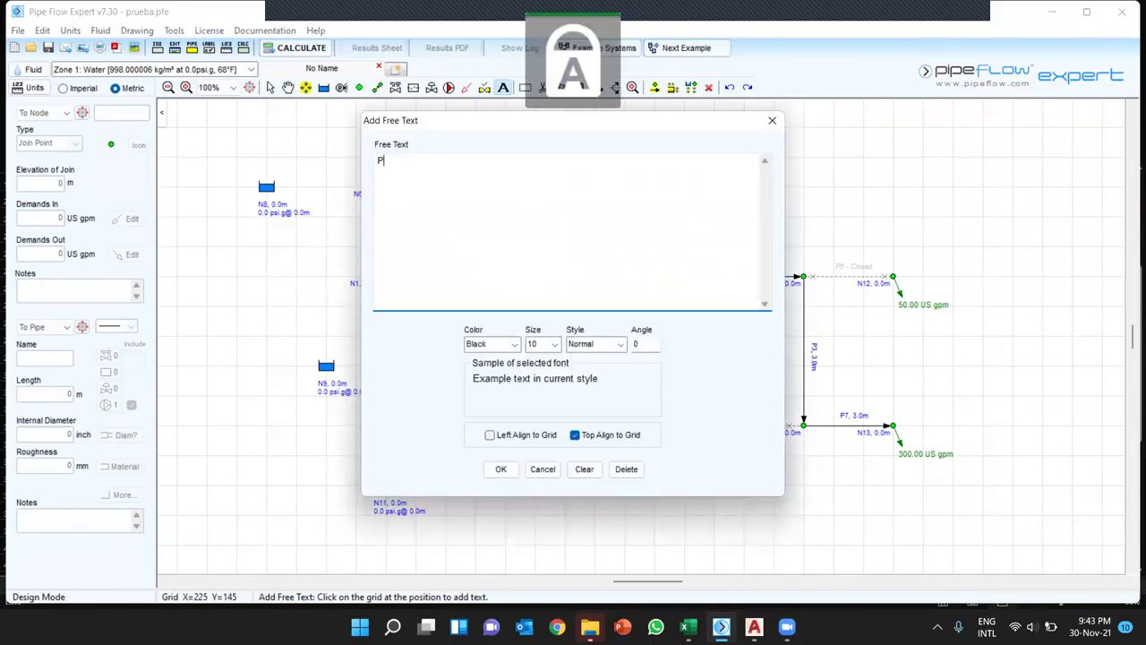
text(ROYECTO DE PRUEBA)
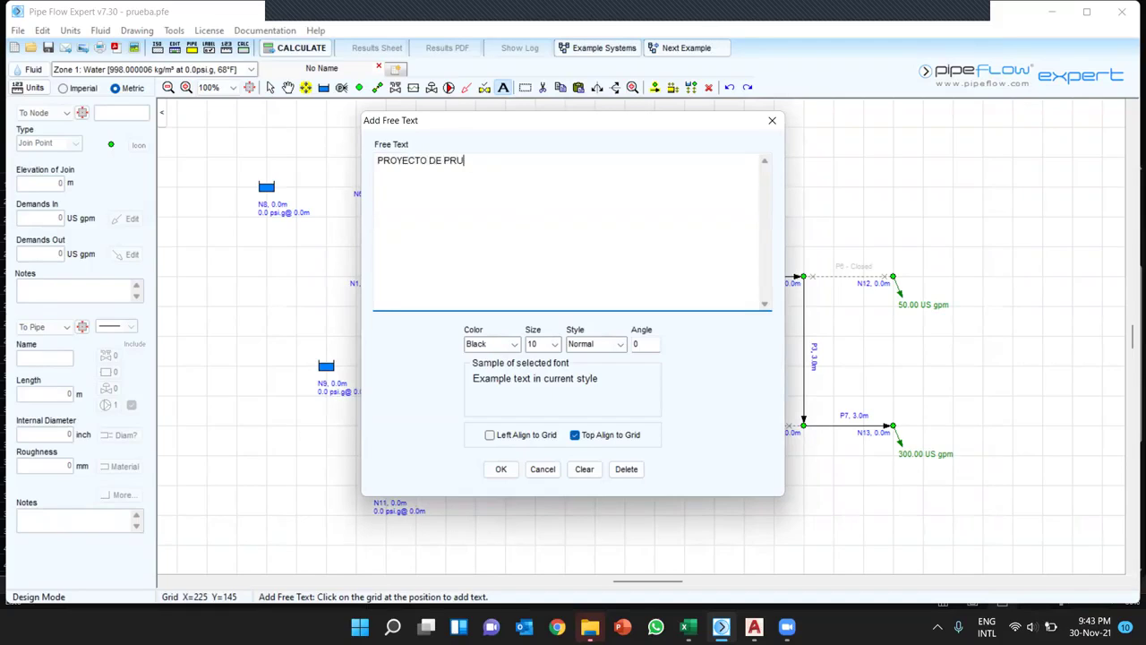
- Format the new text as blue, size 14, Normal style at a 15 degree angle, place it, and leave the text tool
click(514, 344)
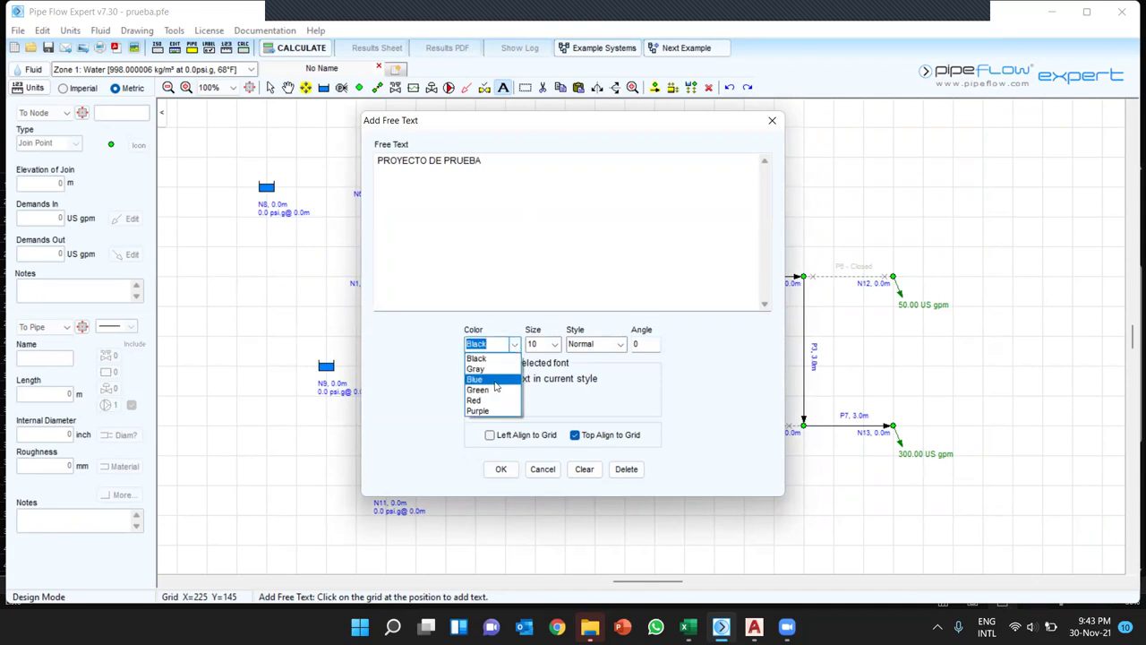
click(492, 380)
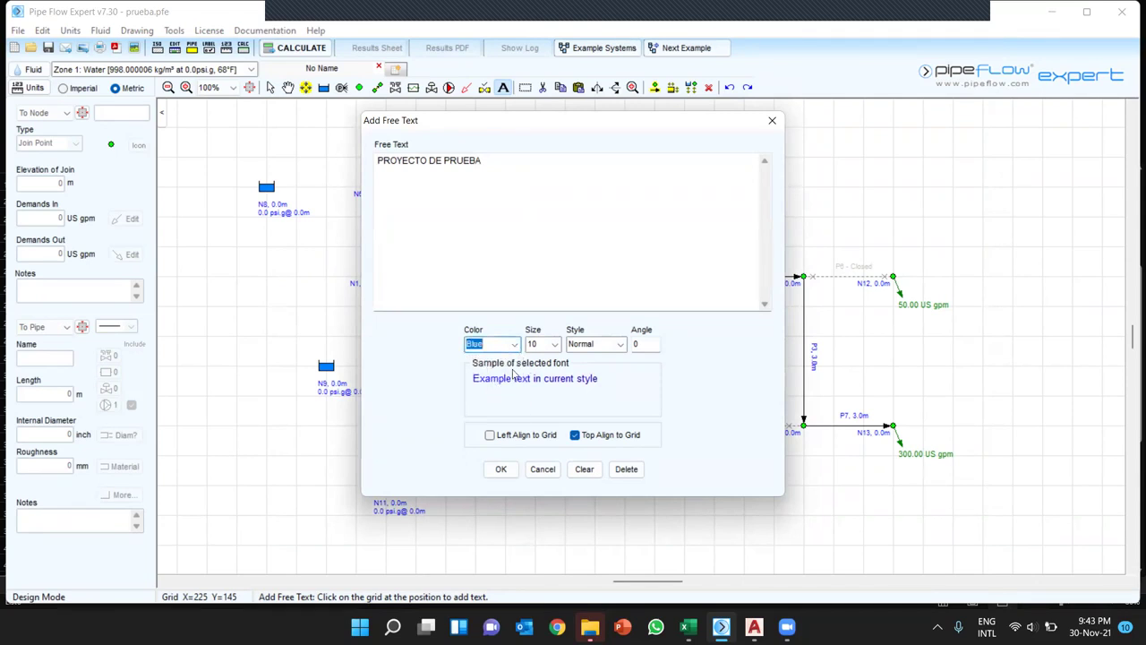
click(554, 344)
click(548, 409)
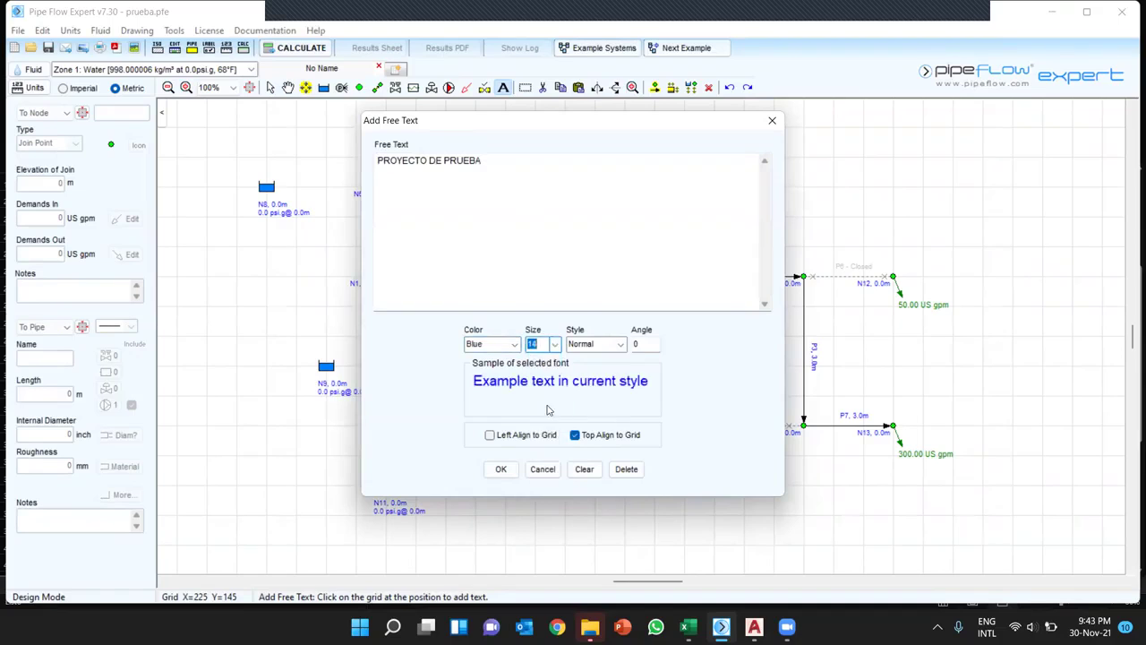
click(621, 345)
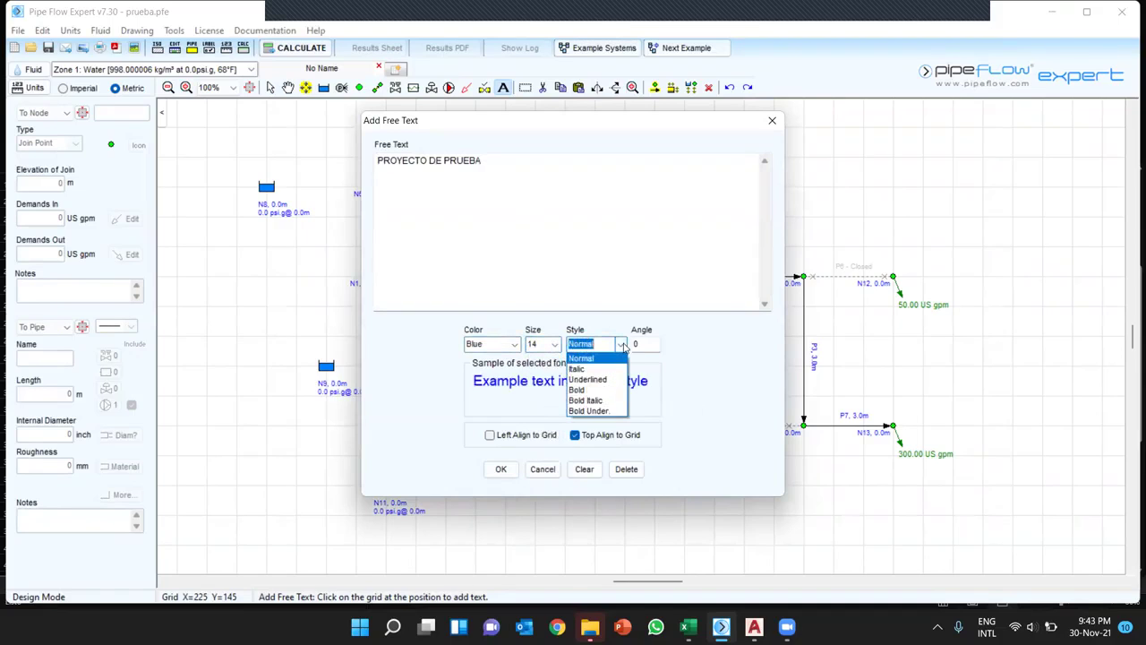
click(598, 369)
click(617, 345)
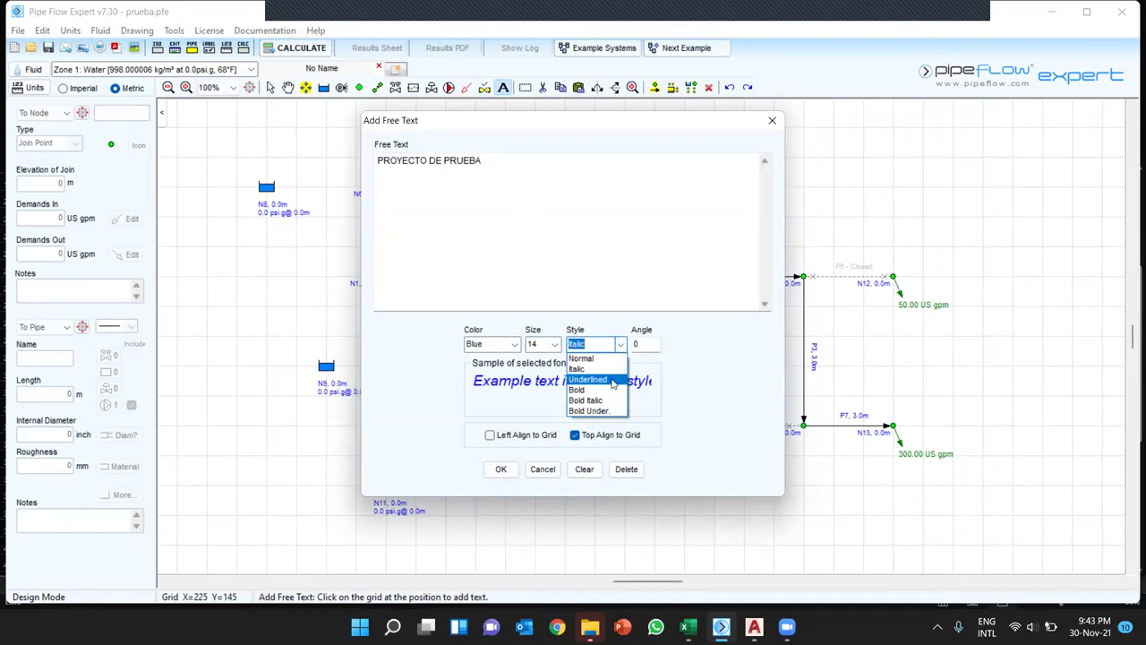
click(593, 359)
key(Tab)
text(15)
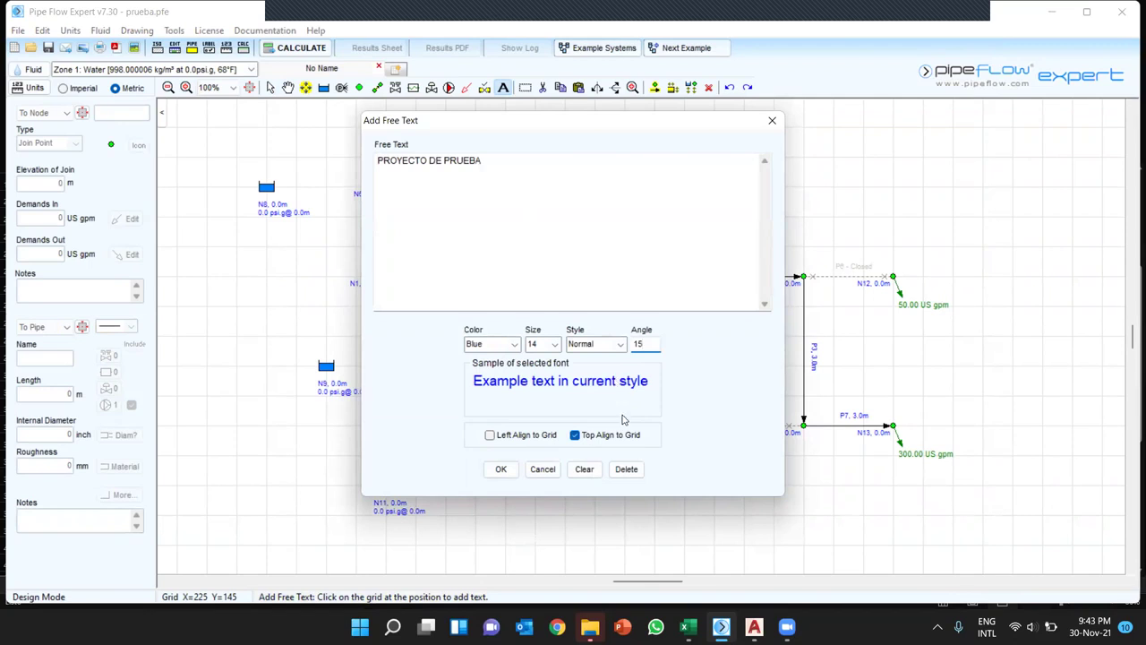
click(500, 469)
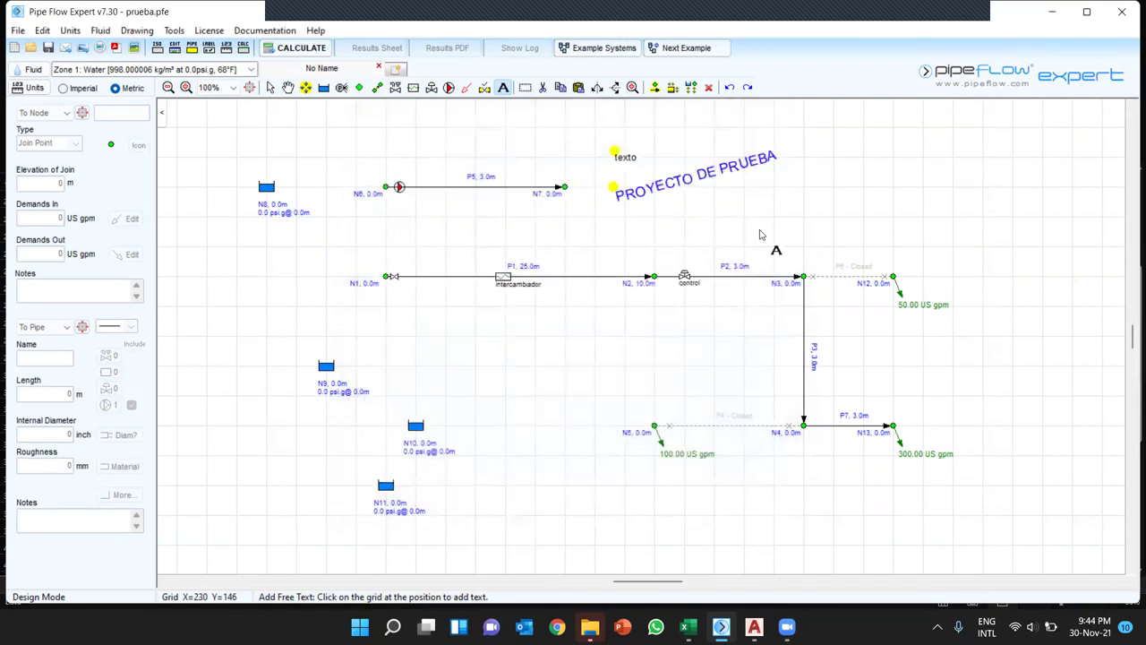
key(Escape)
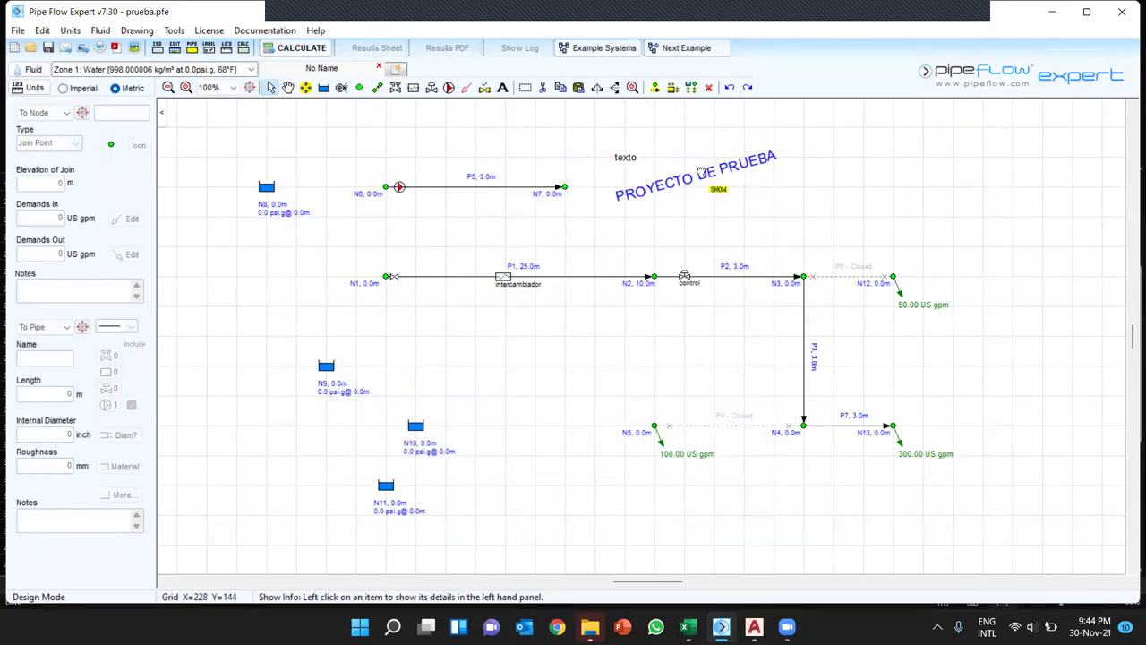
- Reopen the "texto" label to review its text and formatting options, and close it without editing
drag(606, 220, 553, 310)
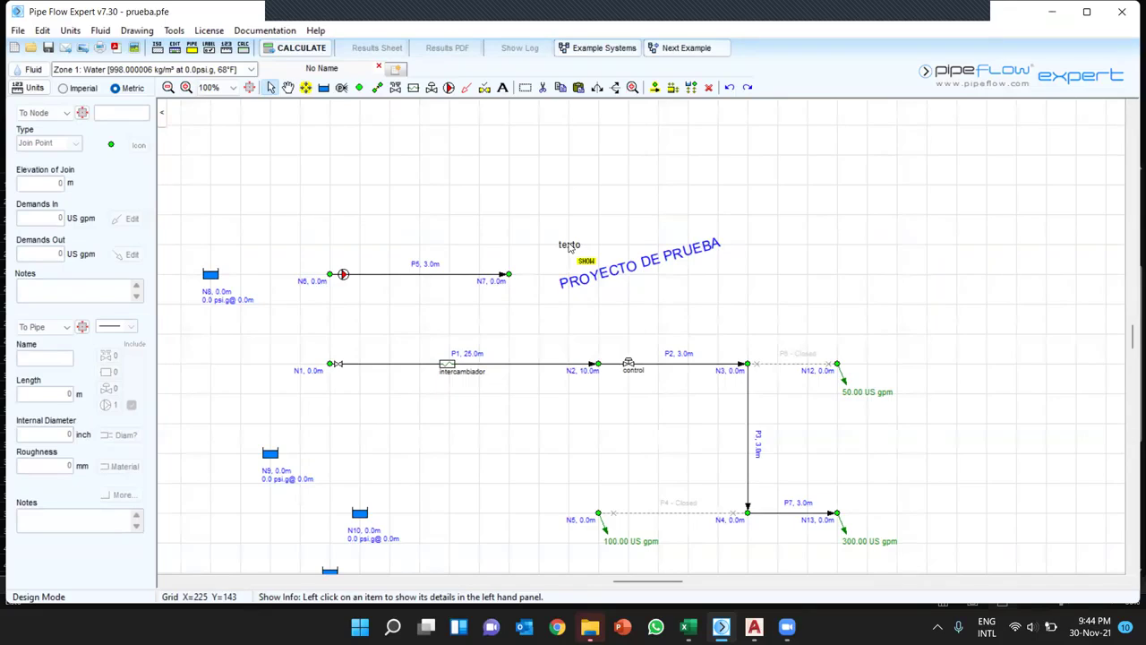
mouse_move(423, 367)
double_click(566, 244)
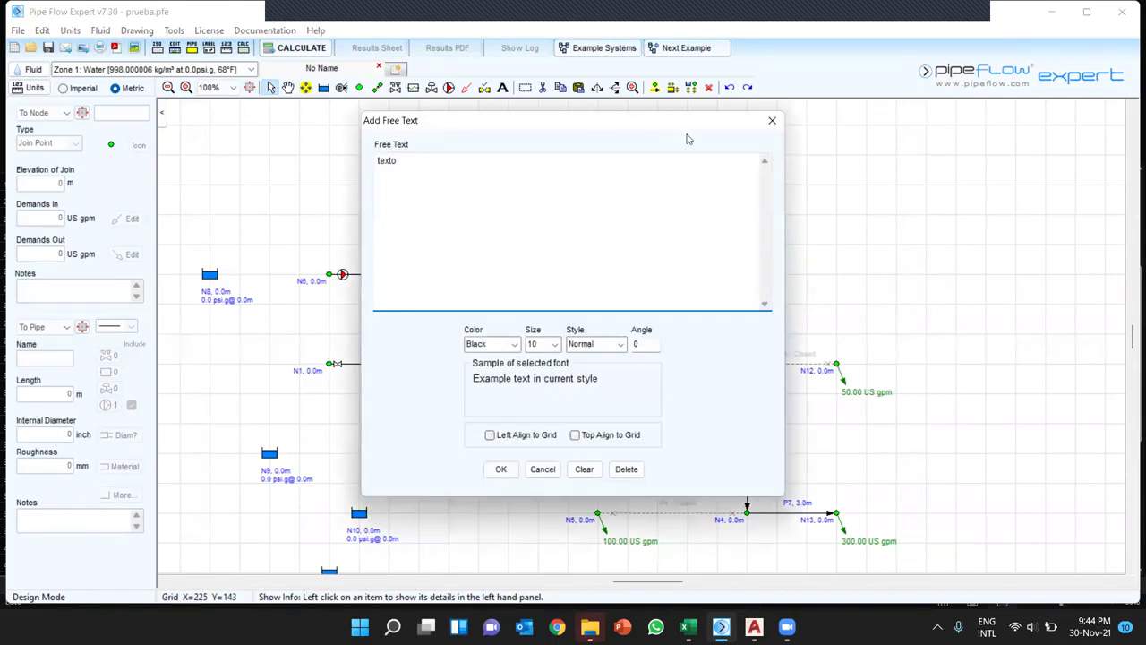
click(772, 120)
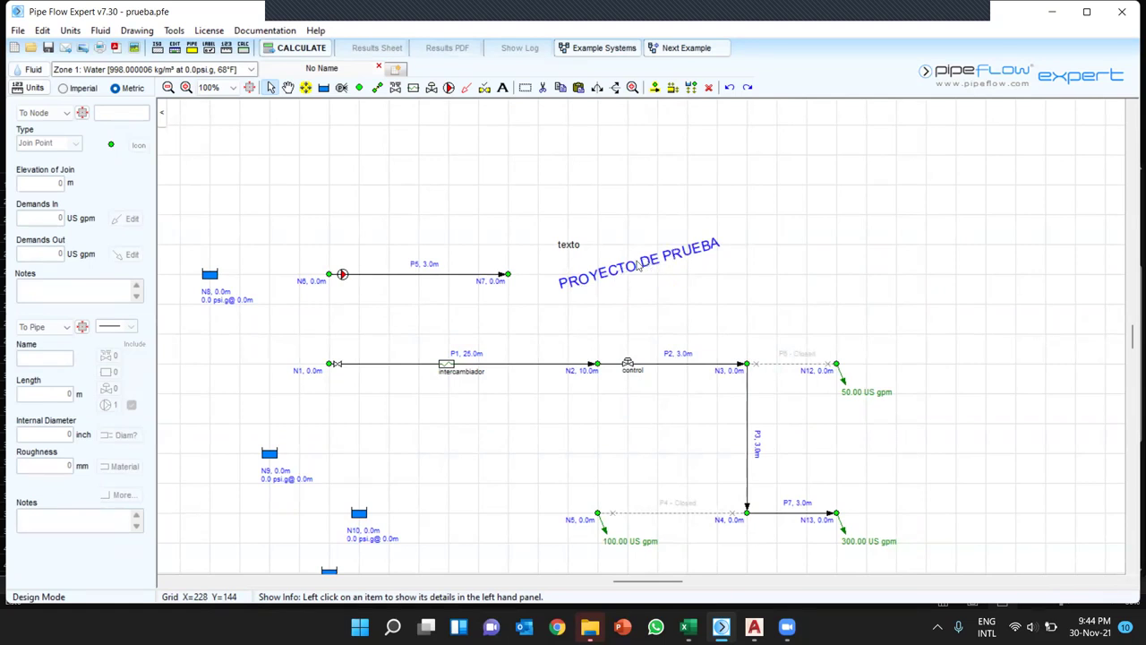
double_click(566, 243)
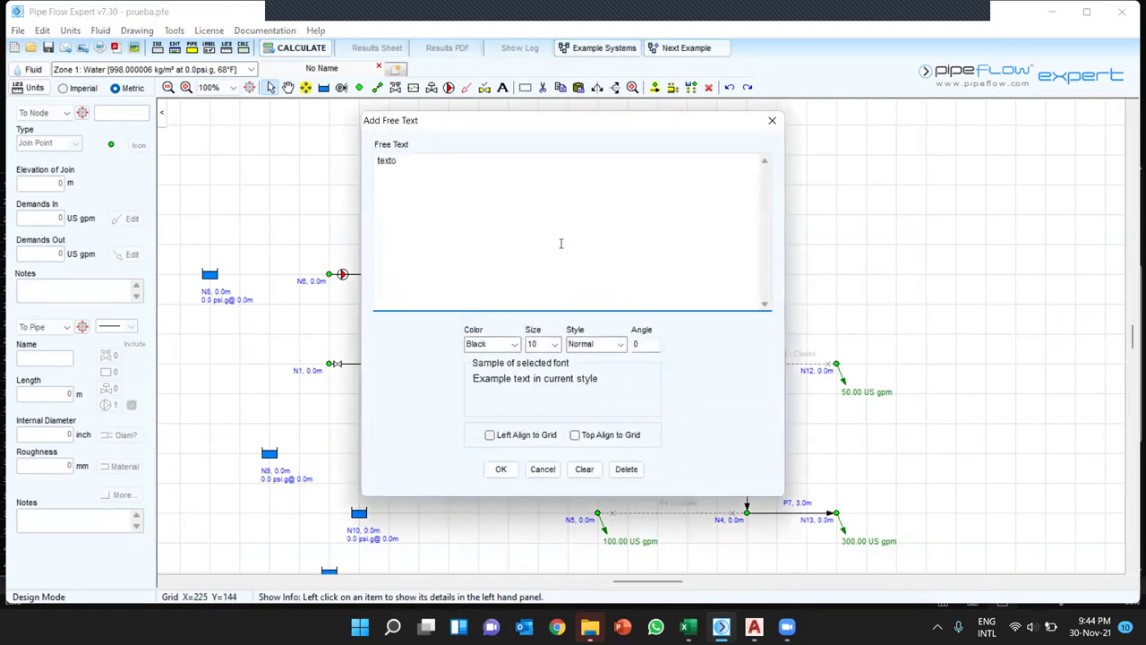
click(771, 123)
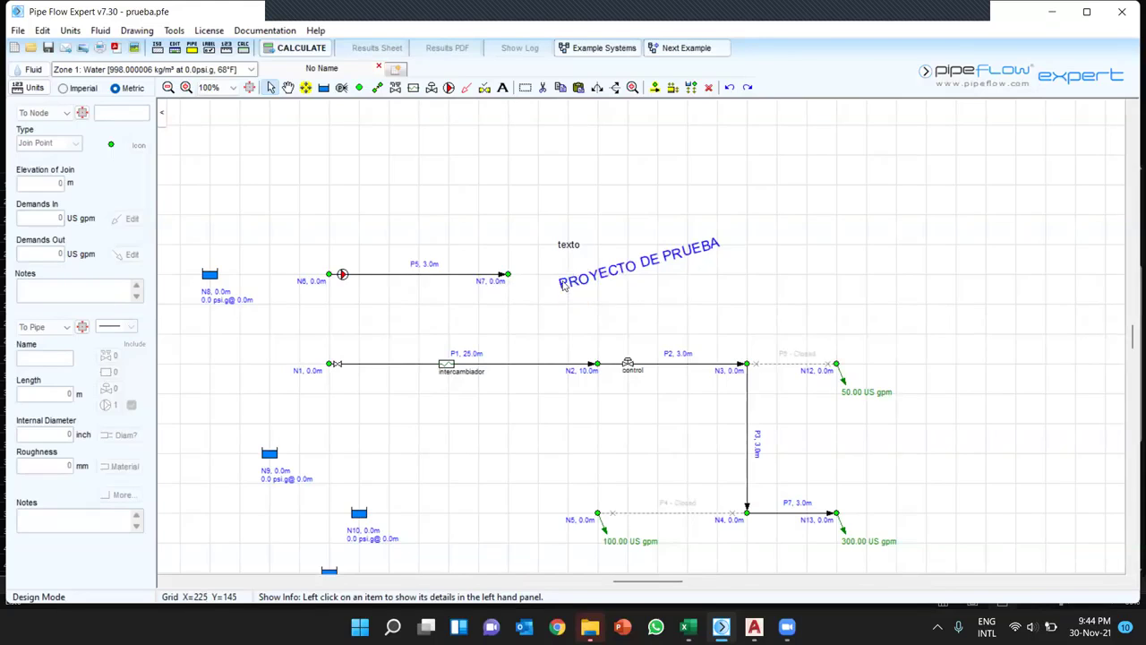
drag(573, 281, 652, 289)
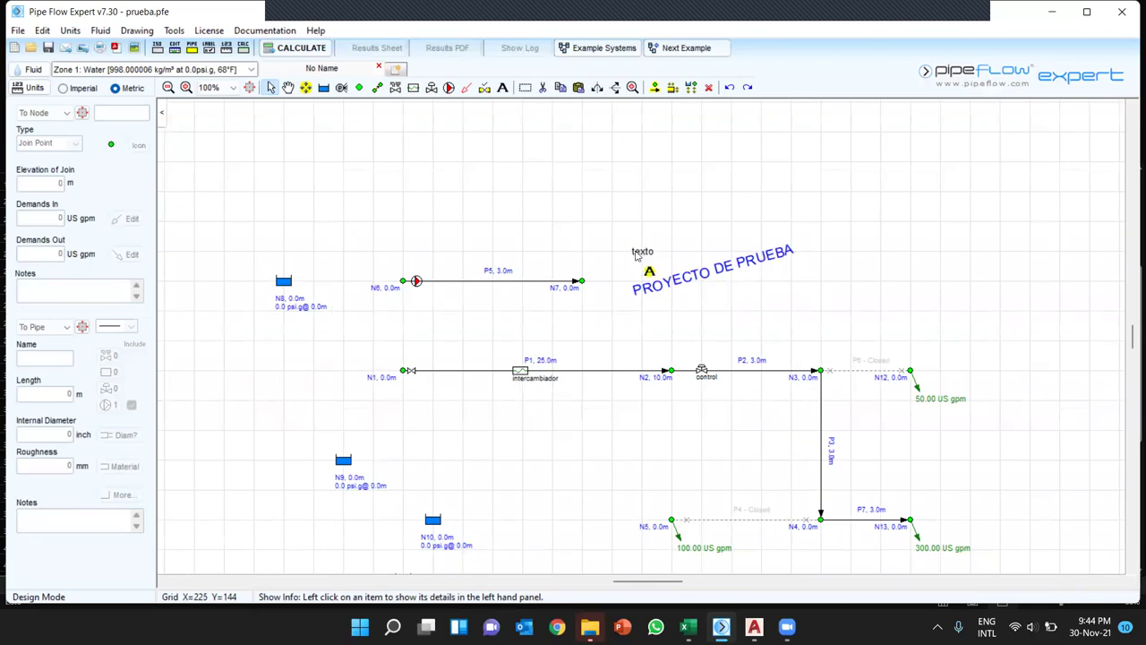
double_click(634, 252)
click(773, 121)
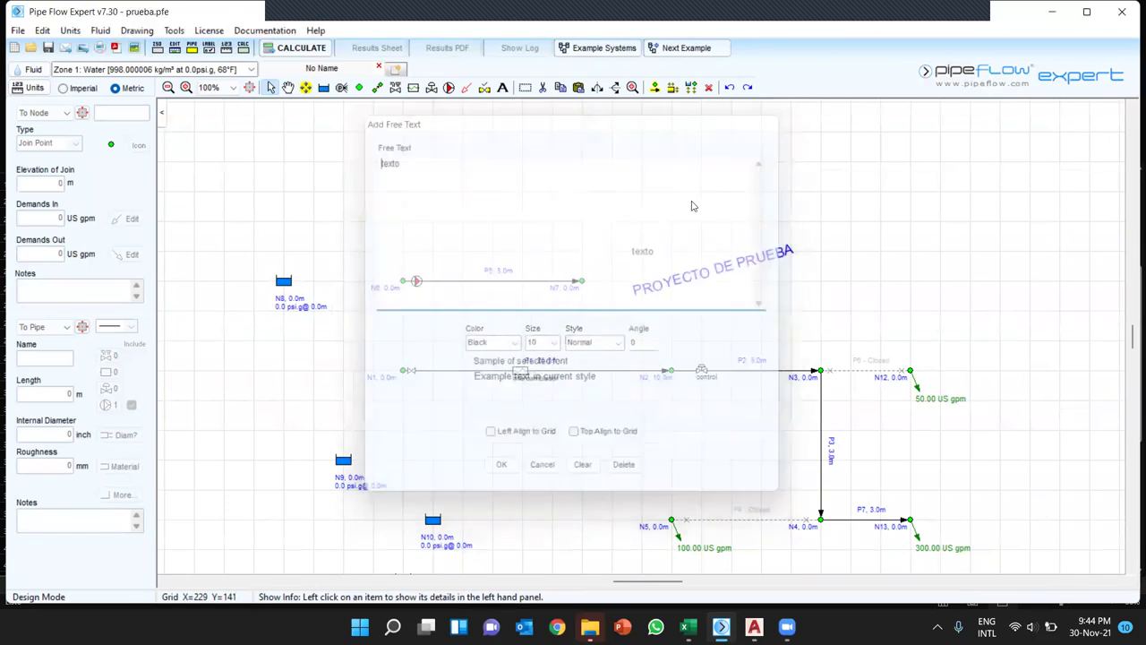
double_click(635, 255)
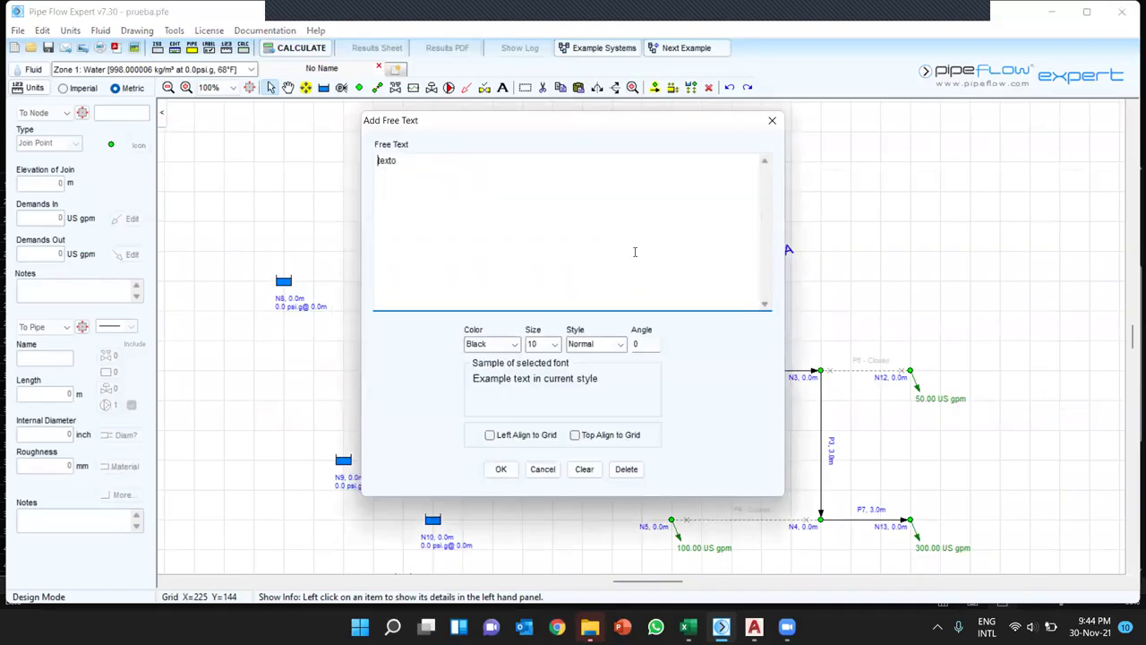
click(772, 120)
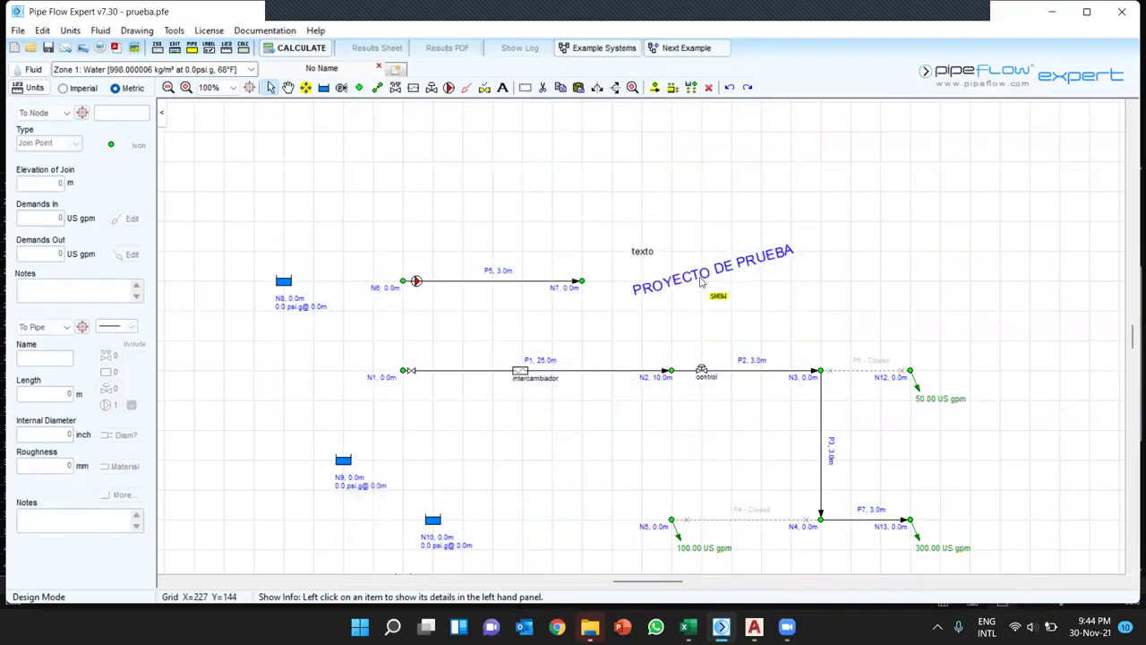
- Try the Copy command without any item selected and dismiss the message
drag(552, 295, 550, 228)
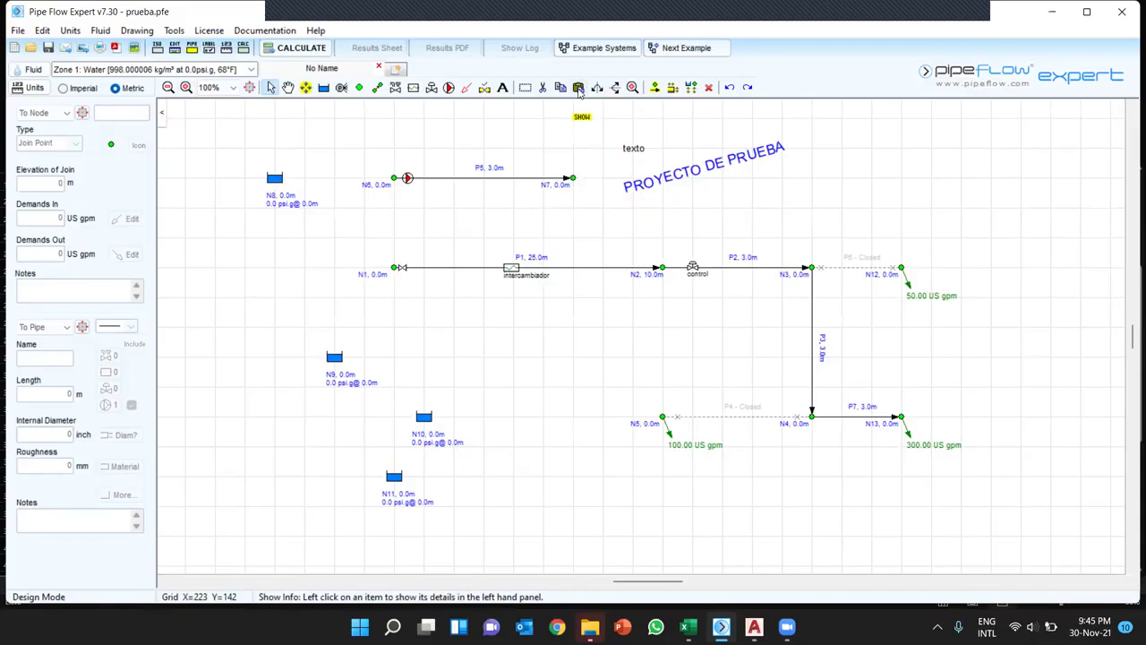
click(559, 89)
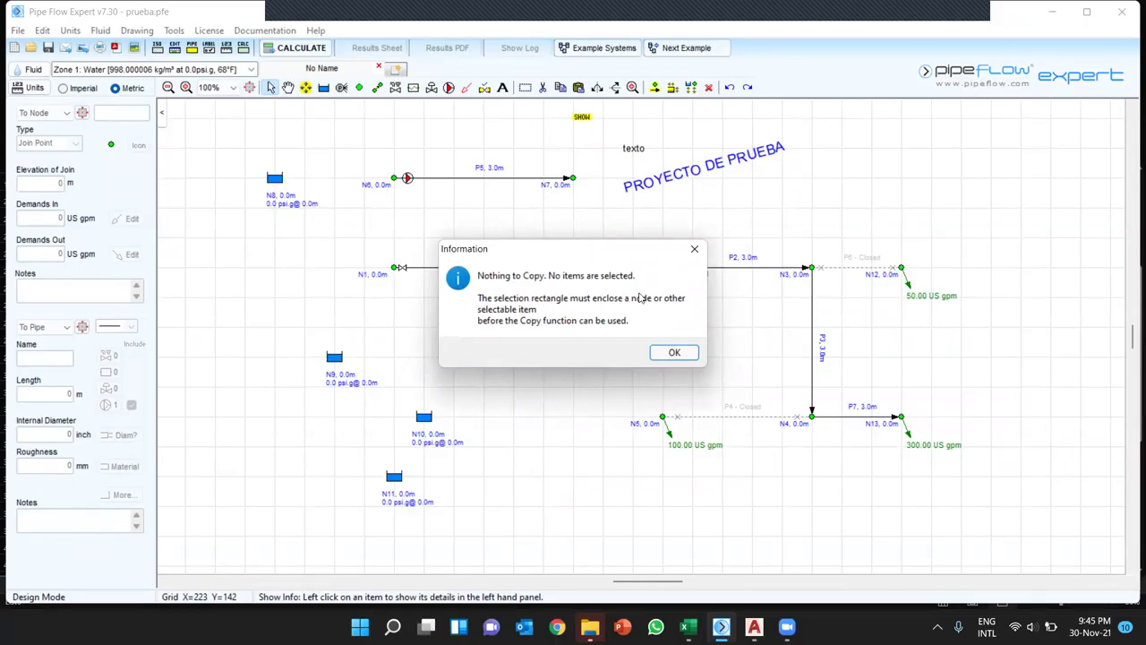
click(673, 353)
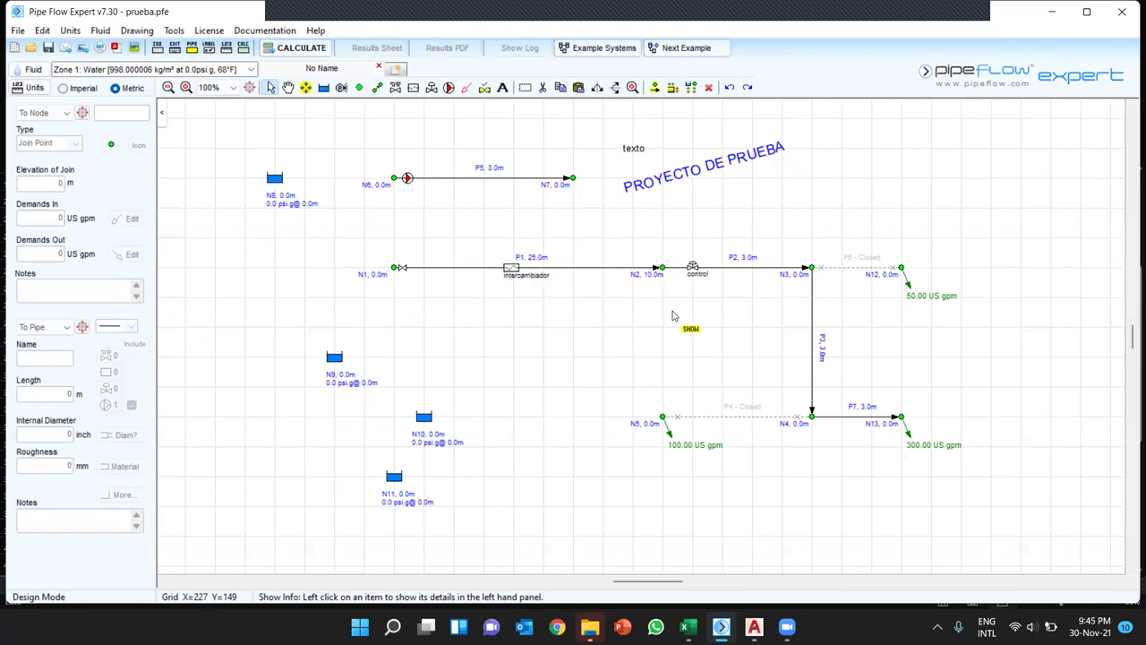
- Highlight pipe P5 and try the Paste and Copy commands on it, dismissing each message
click(519, 179)
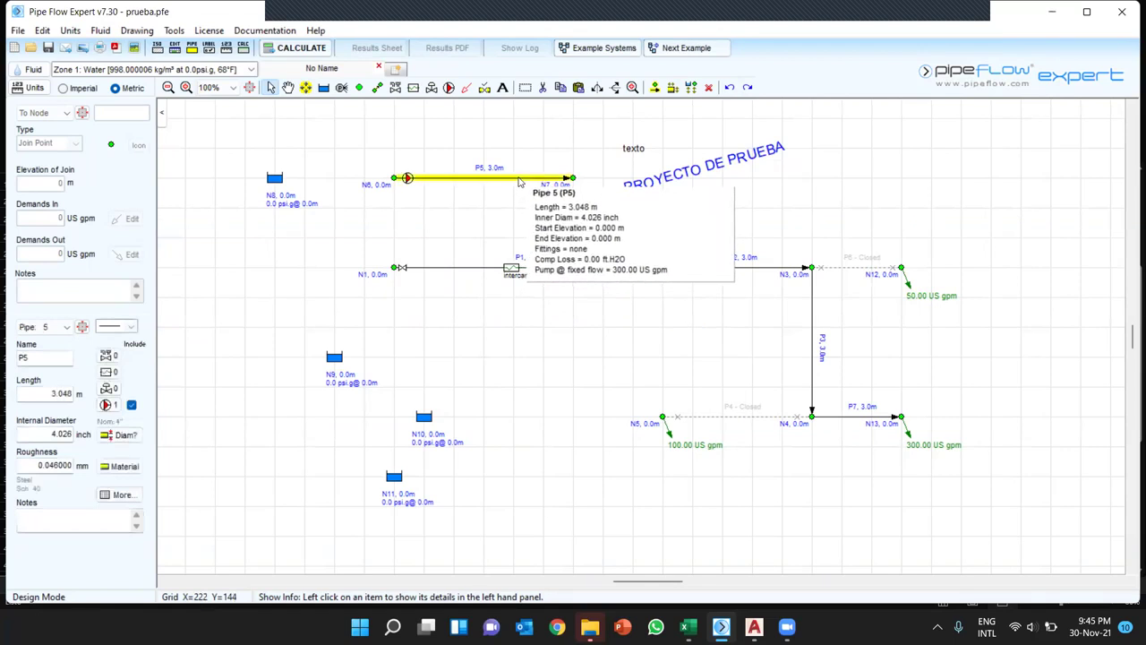
click(580, 89)
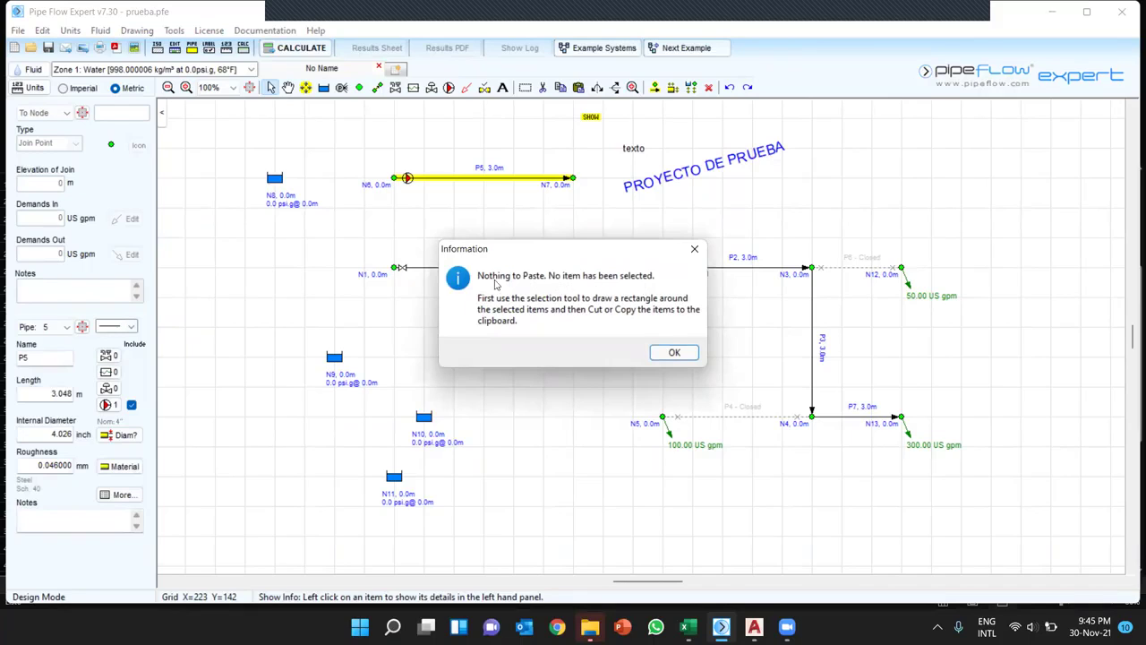
click(694, 249)
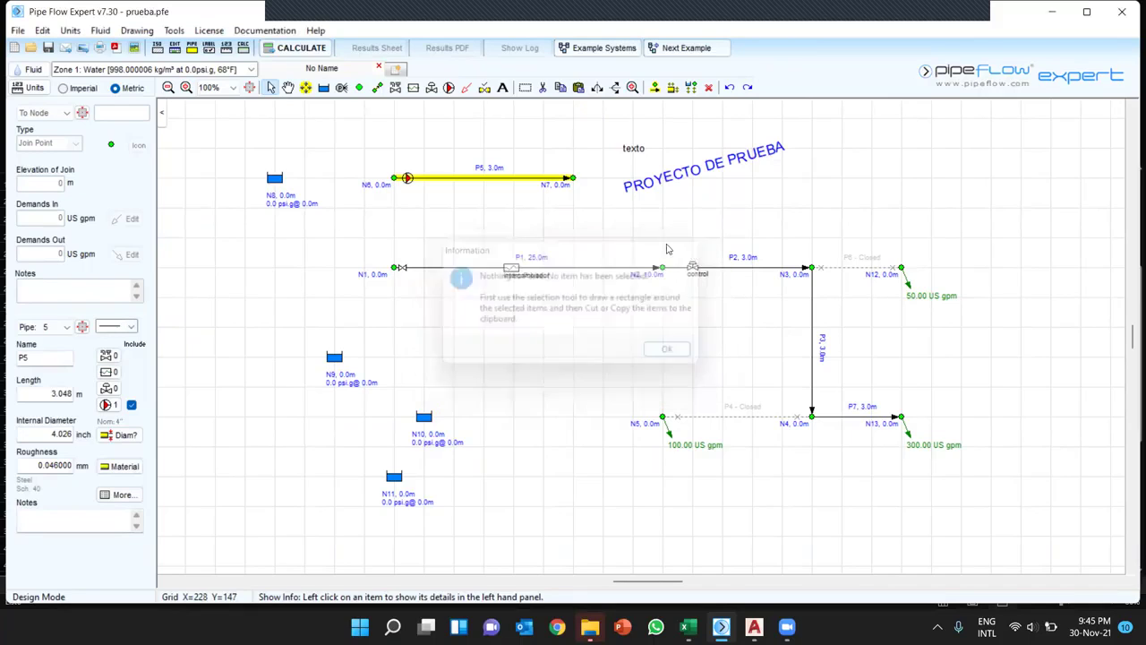
click(559, 89)
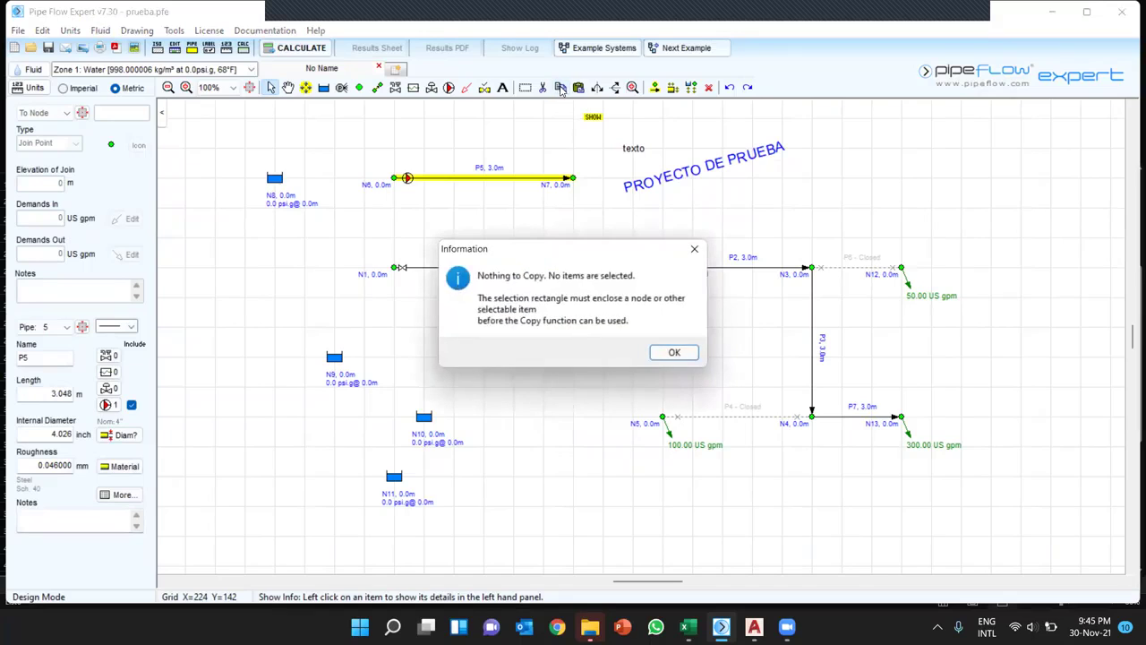
click(694, 250)
mouse_move(496, 178)
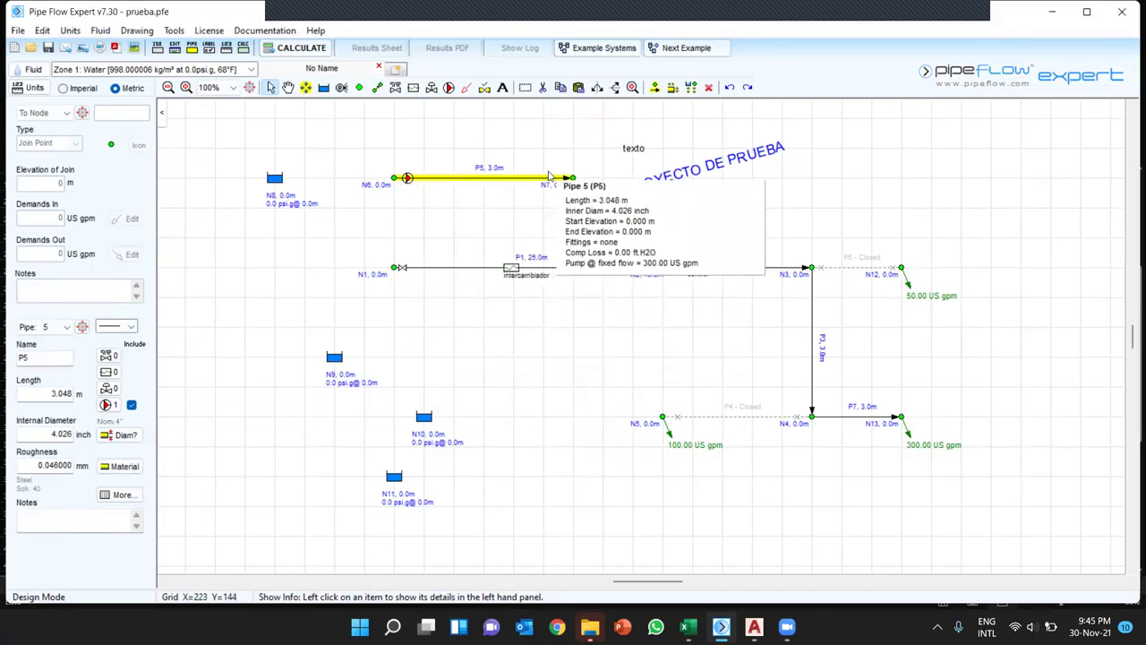
click(560, 87)
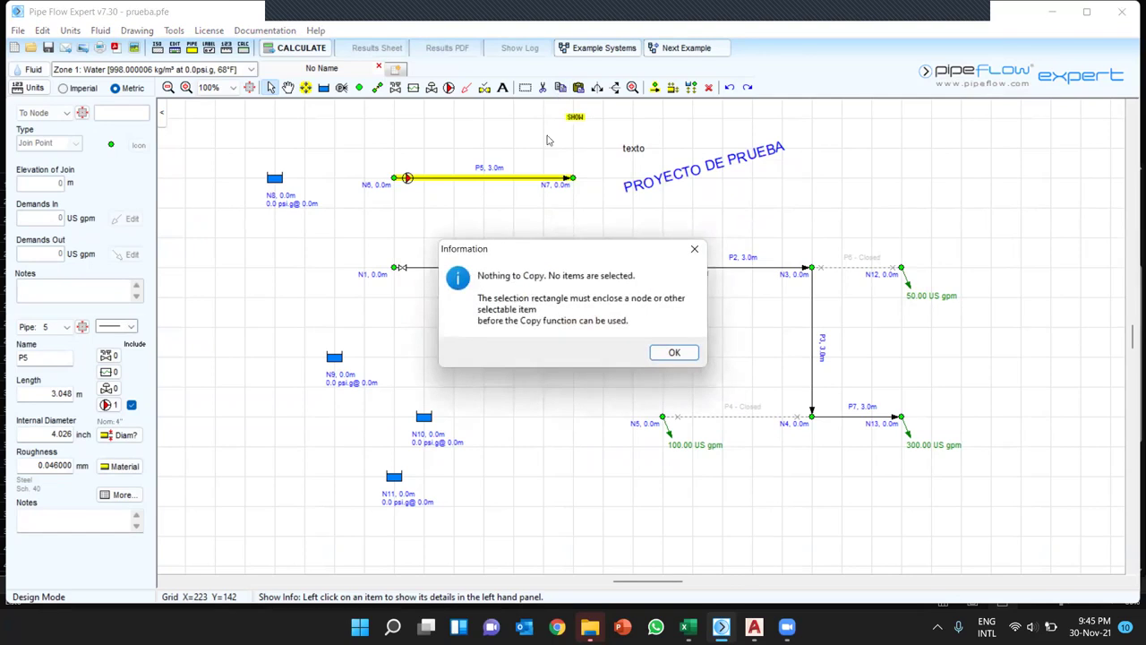
click(694, 249)
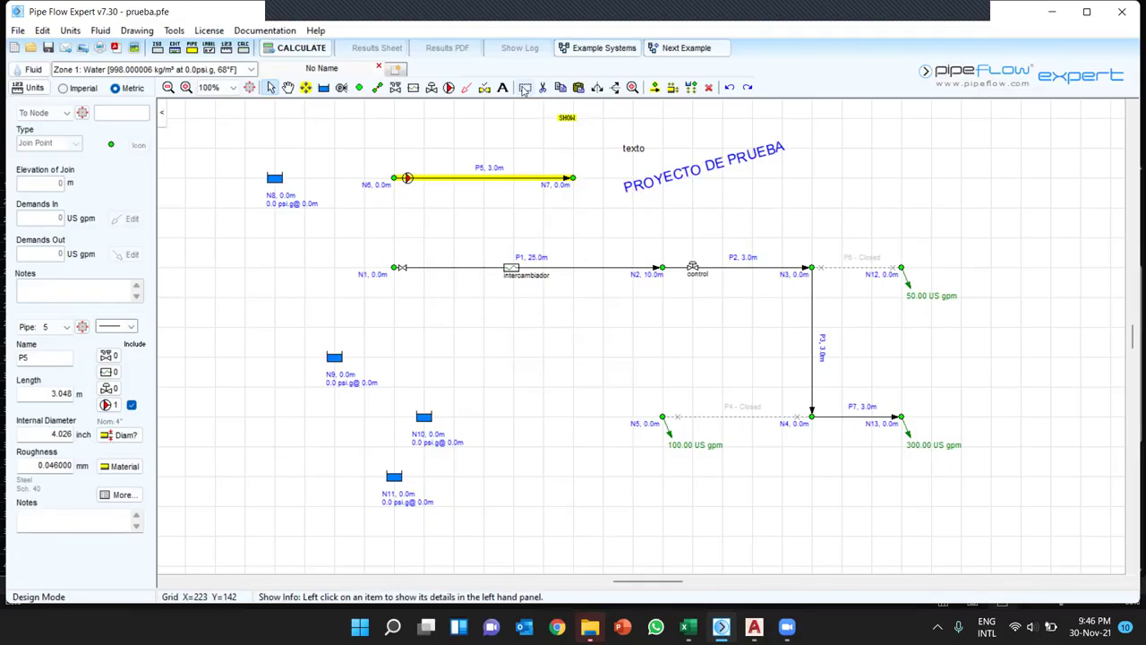
click(526, 88)
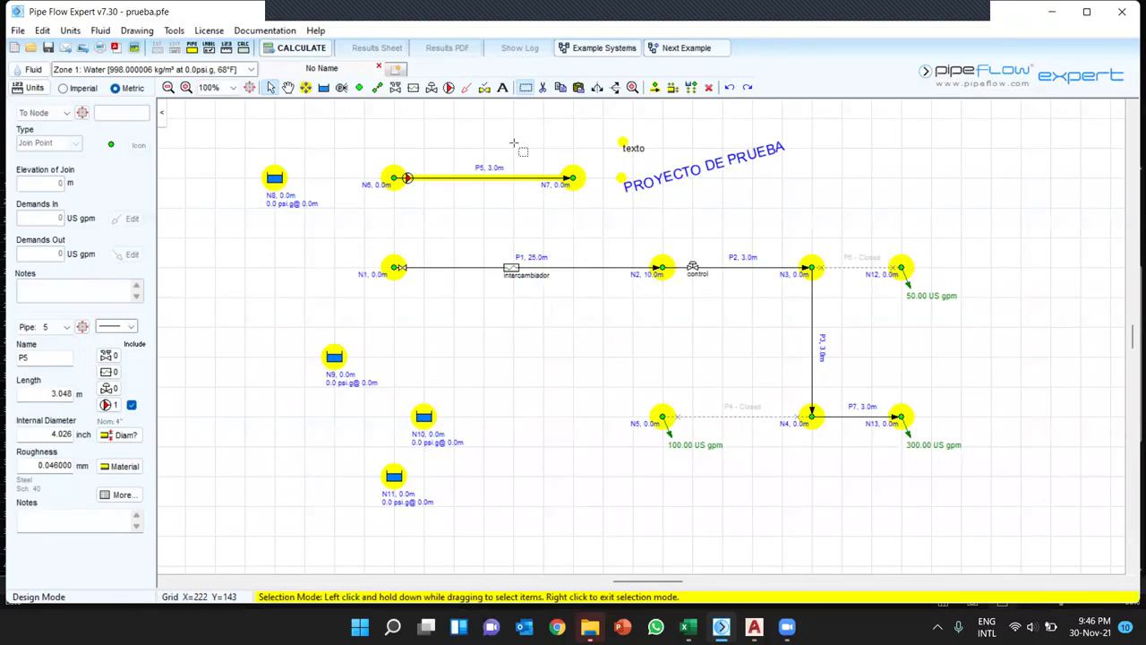
right_click(512, 129)
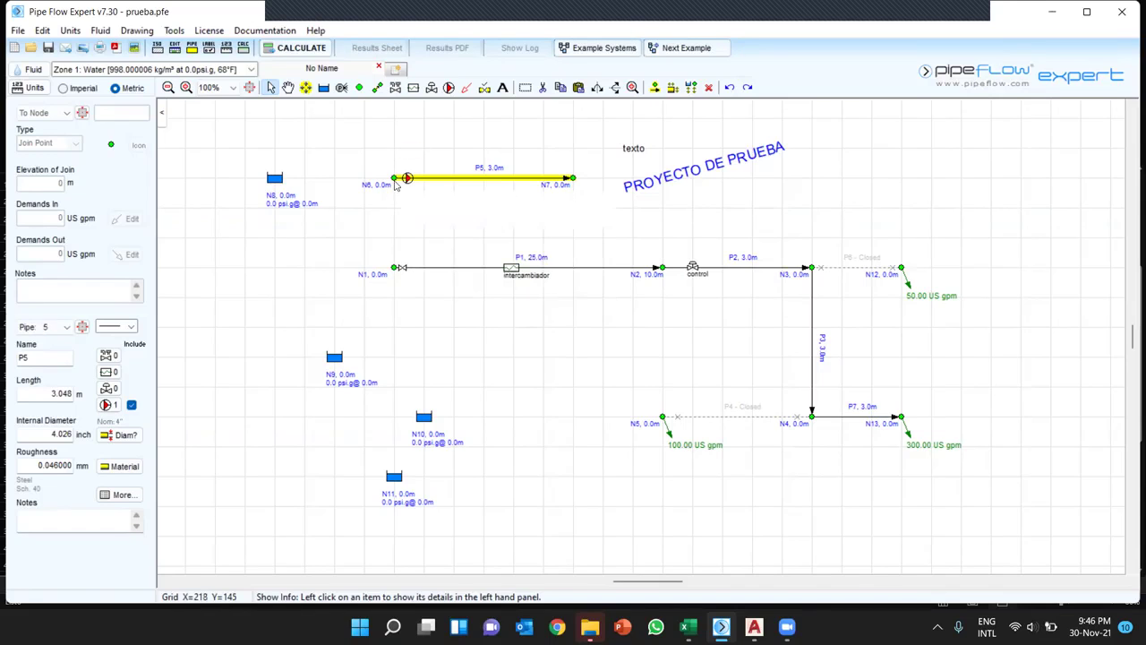
click(395, 179)
click(572, 178)
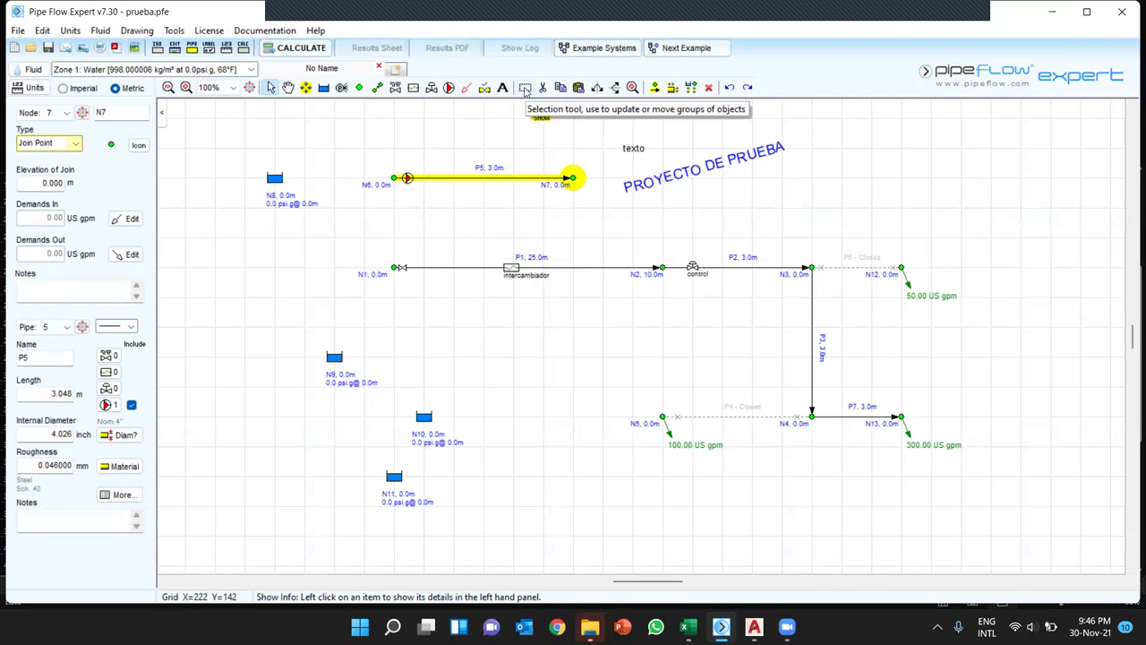
- Copy pipe P5 with its pump and end nodes, place the copy beyond the PROYECTO DE PRUEBA text, and auto-update the item names
click(526, 88)
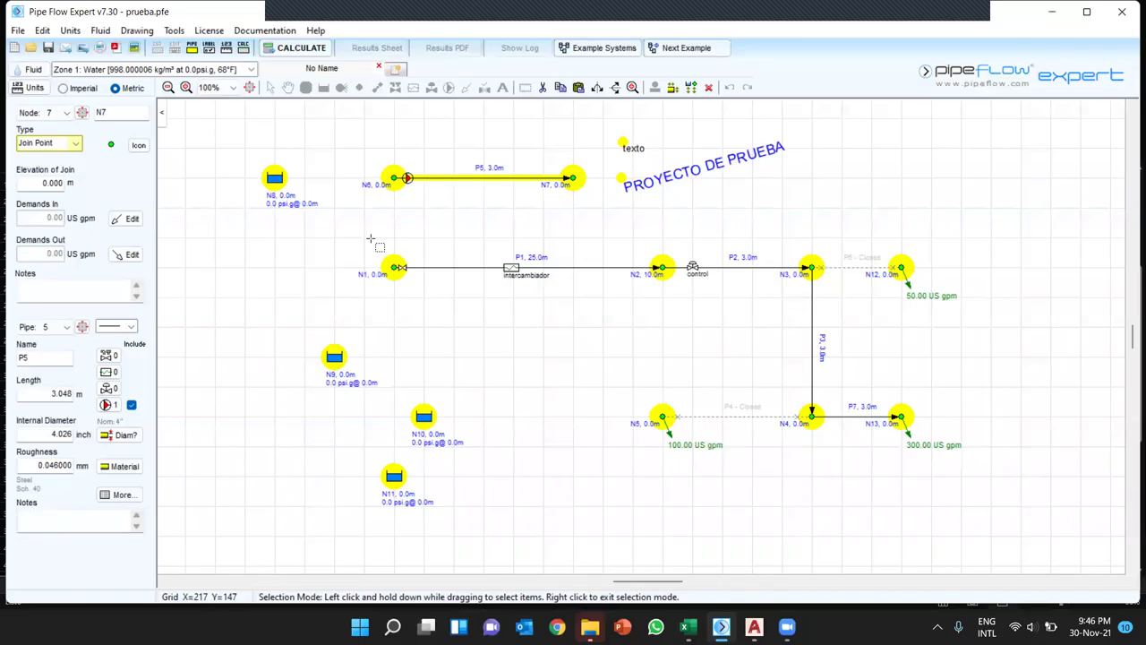
drag(349, 129, 599, 213)
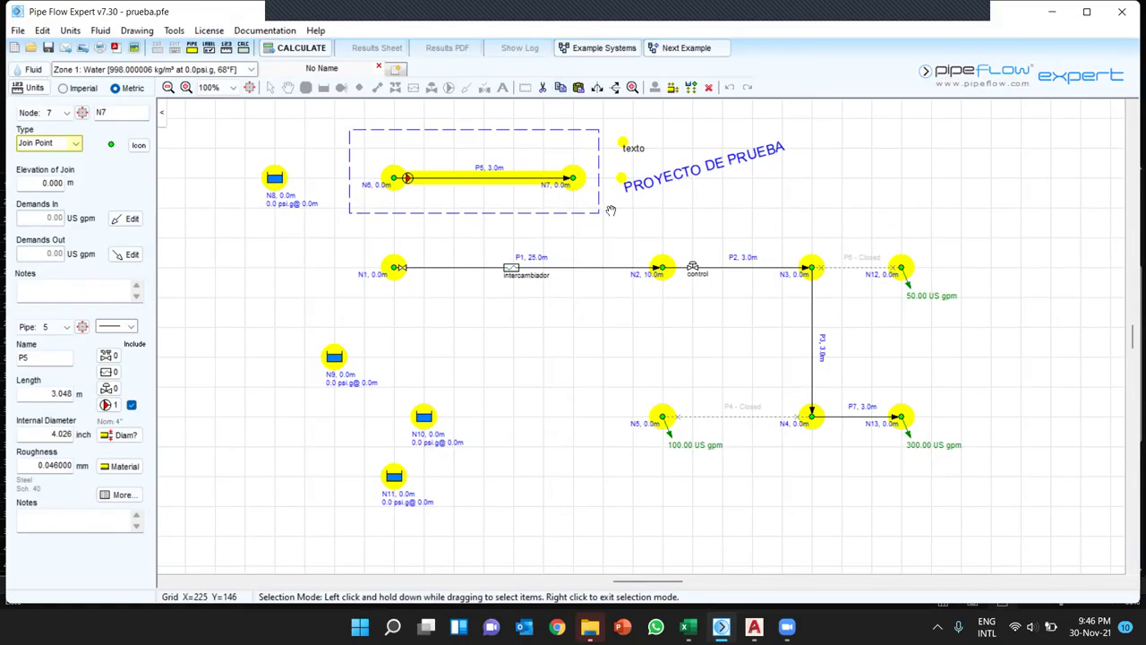
click(579, 87)
drag(944, 140, 959, 166)
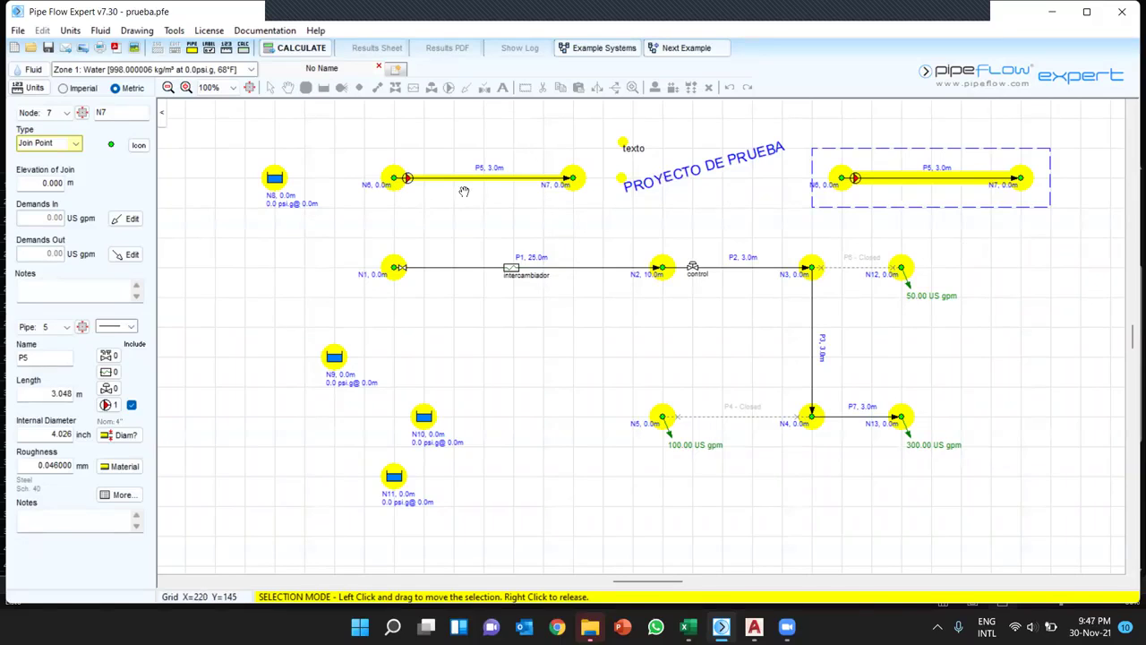
mouse_move(917, 188)
mouse_down()
mouse_move(890, 233)
mouse_move(932, 176)
mouse_move(919, 179)
mouse_up()
drag(902, 167, 928, 162)
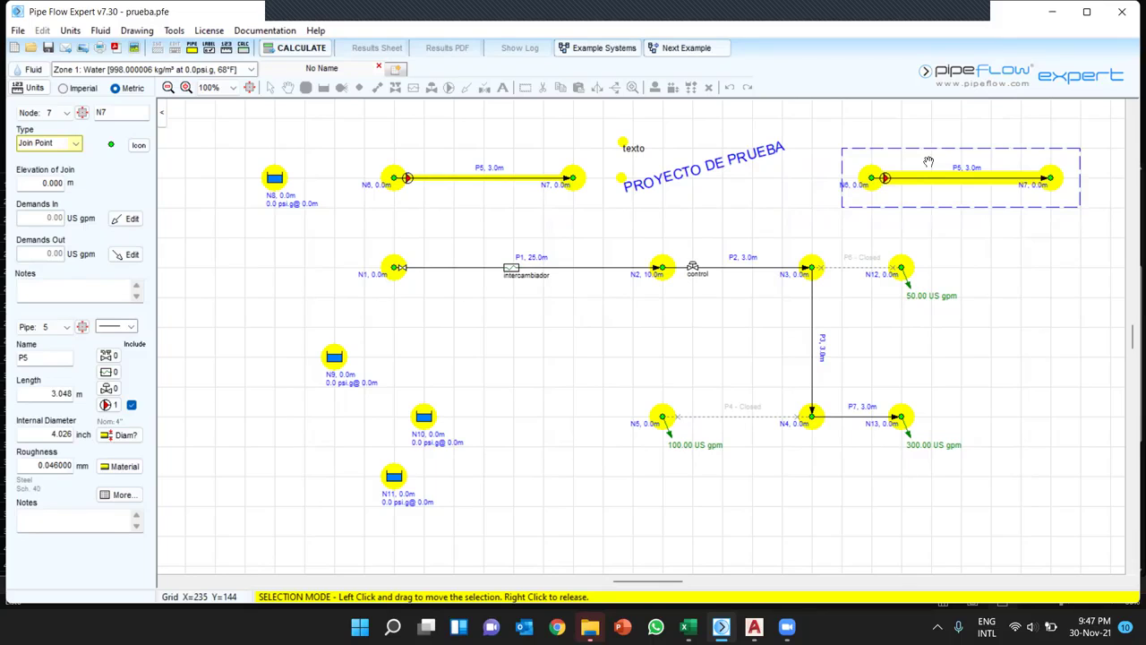
right_click(928, 162)
click(625, 353)
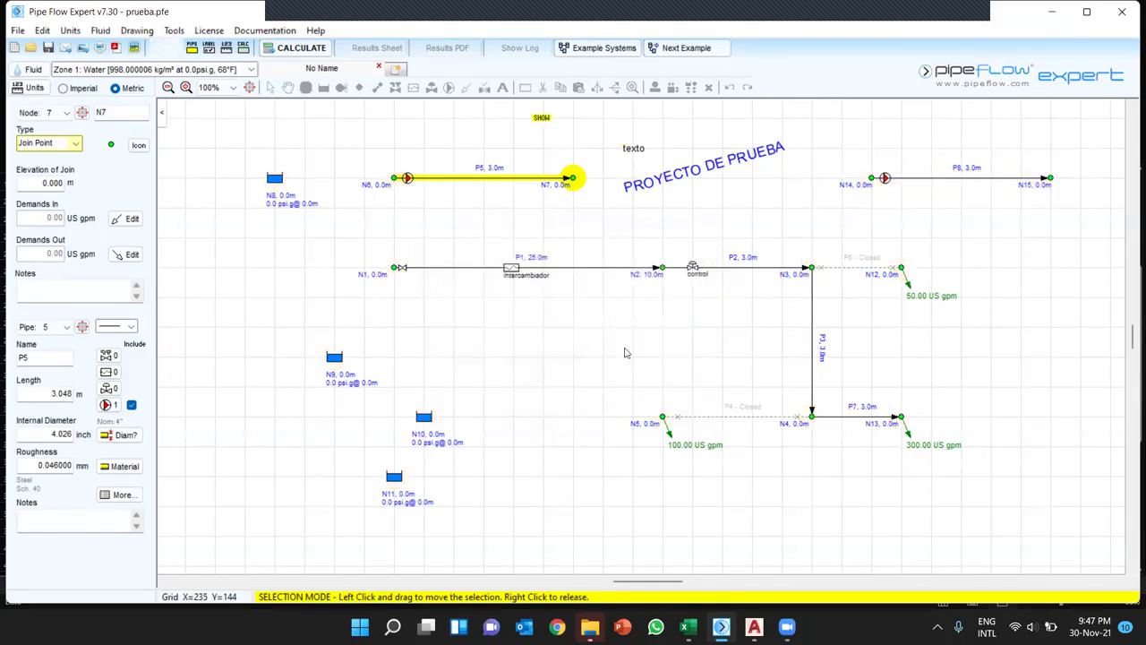
click(899, 177)
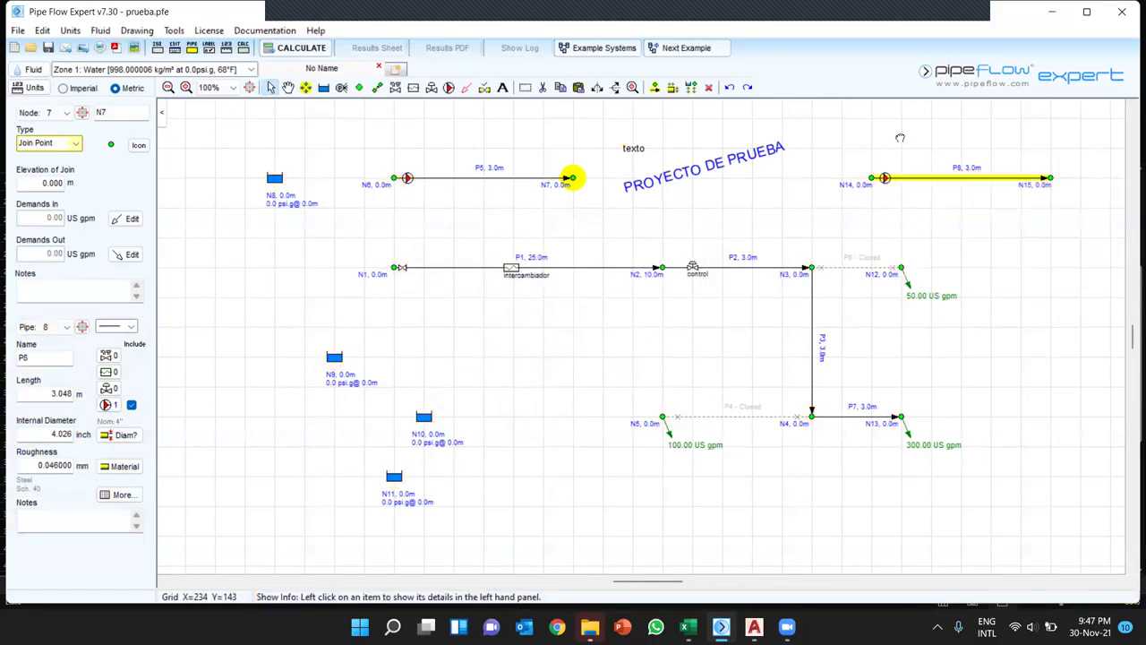
- Copy pipe P1 with its fittings and intercambiador component, place the copy just below the copied pump pipe, and auto-update its item names
scroll(899, 138, down, 1)
mouse_move(737, 198)
mouse_down()
mouse_move(695, 238)
mouse_move(688, 196)
mouse_up()
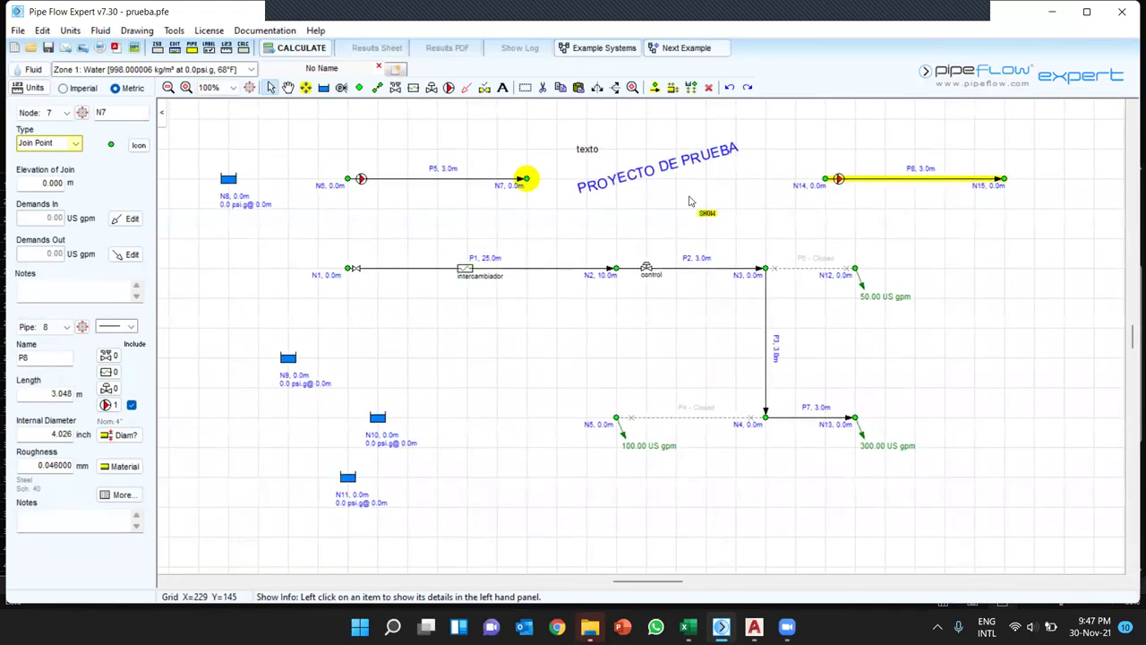
click(524, 87)
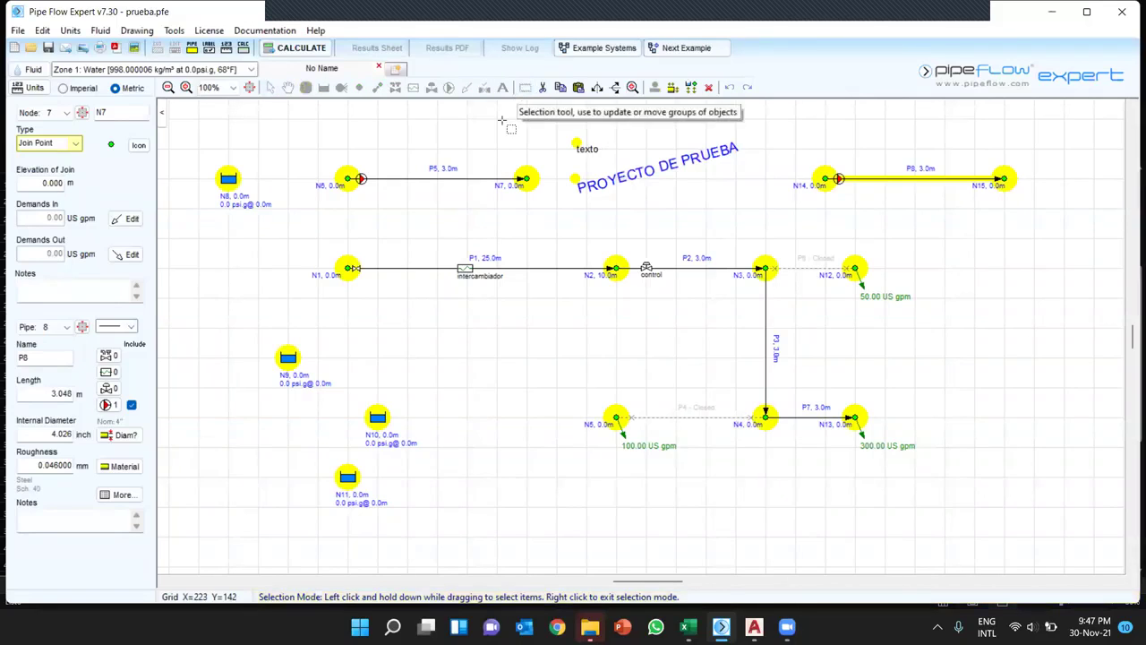
drag(288, 230, 667, 317)
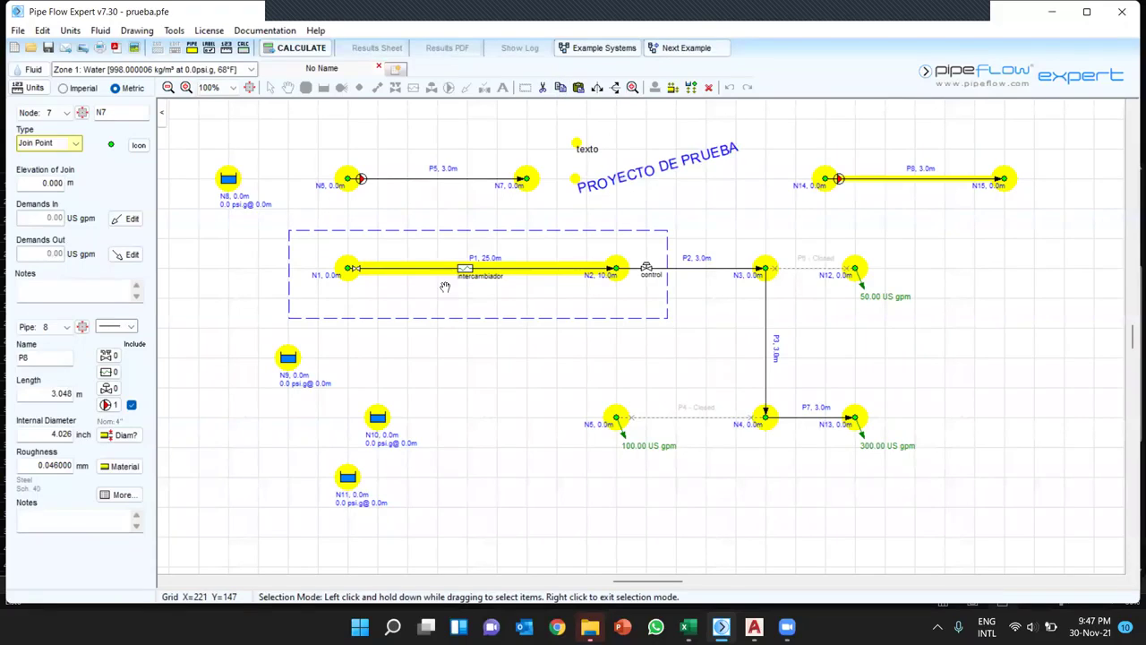
click(579, 87)
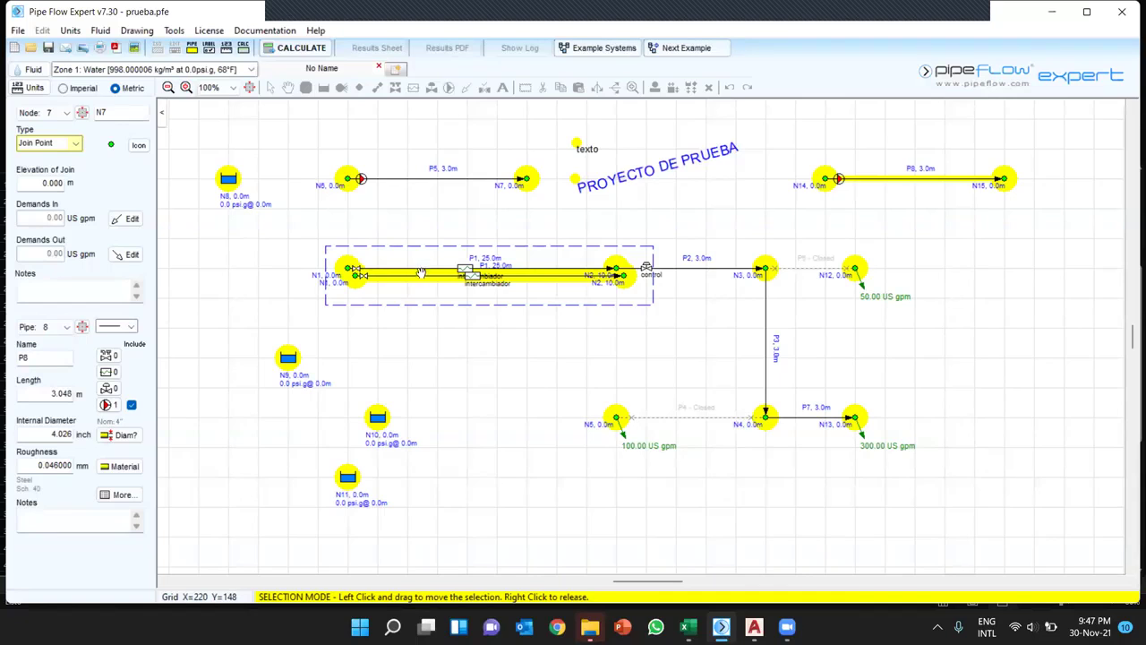
drag(406, 274, 372, 245)
drag(448, 378, 884, 219)
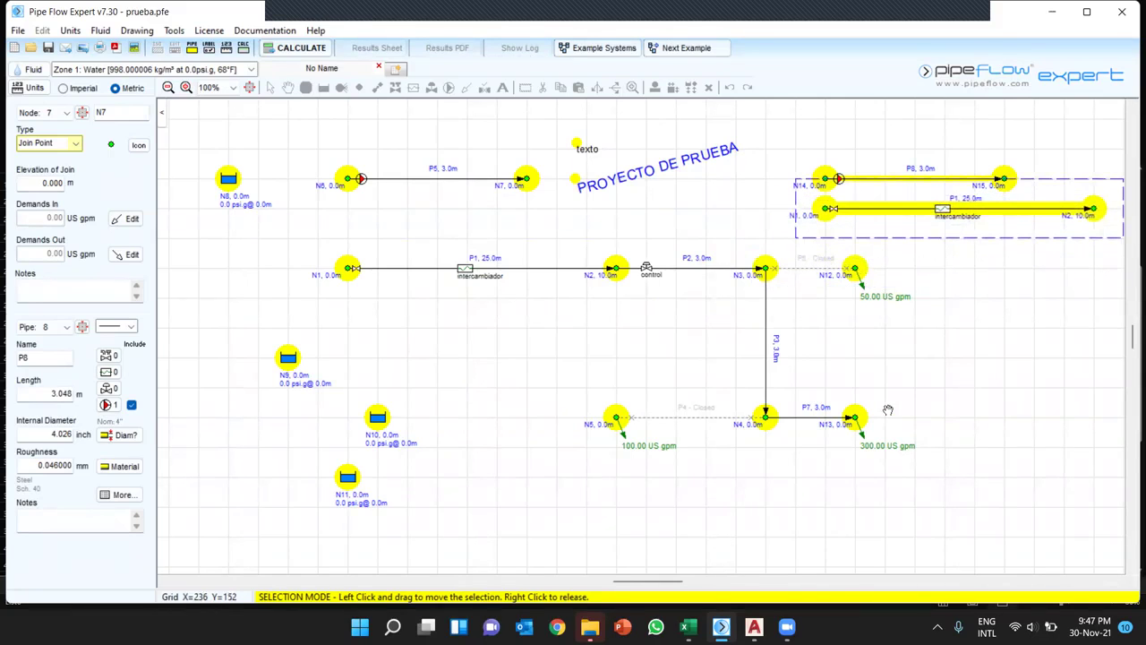
right_click(861, 263)
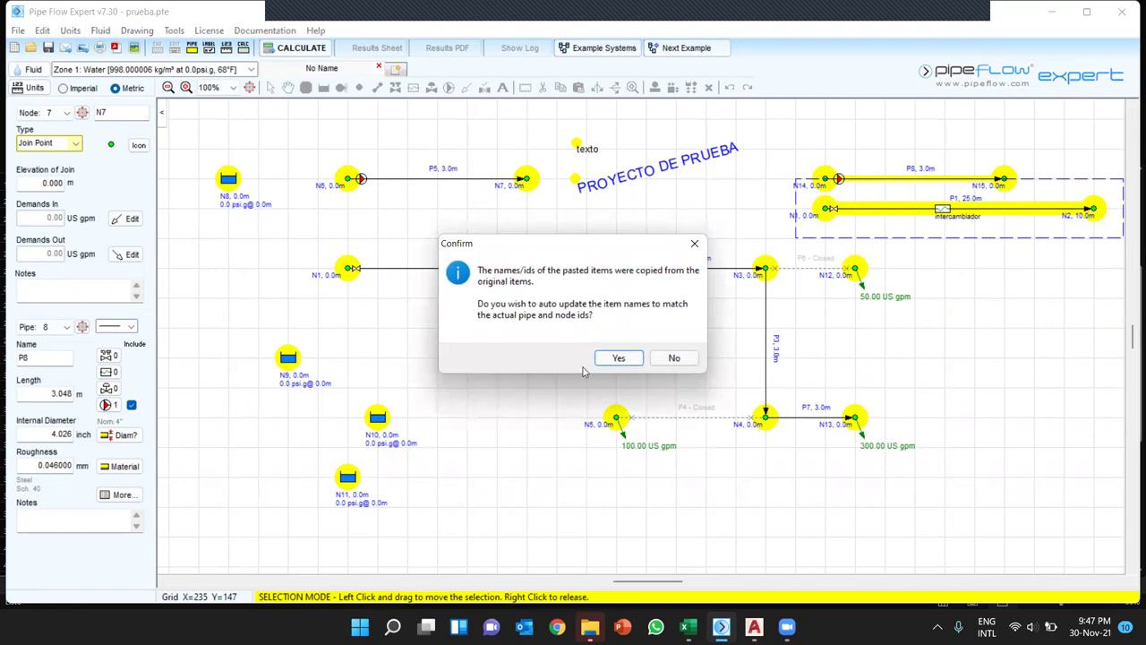
click(618, 357)
mouse_move(874, 221)
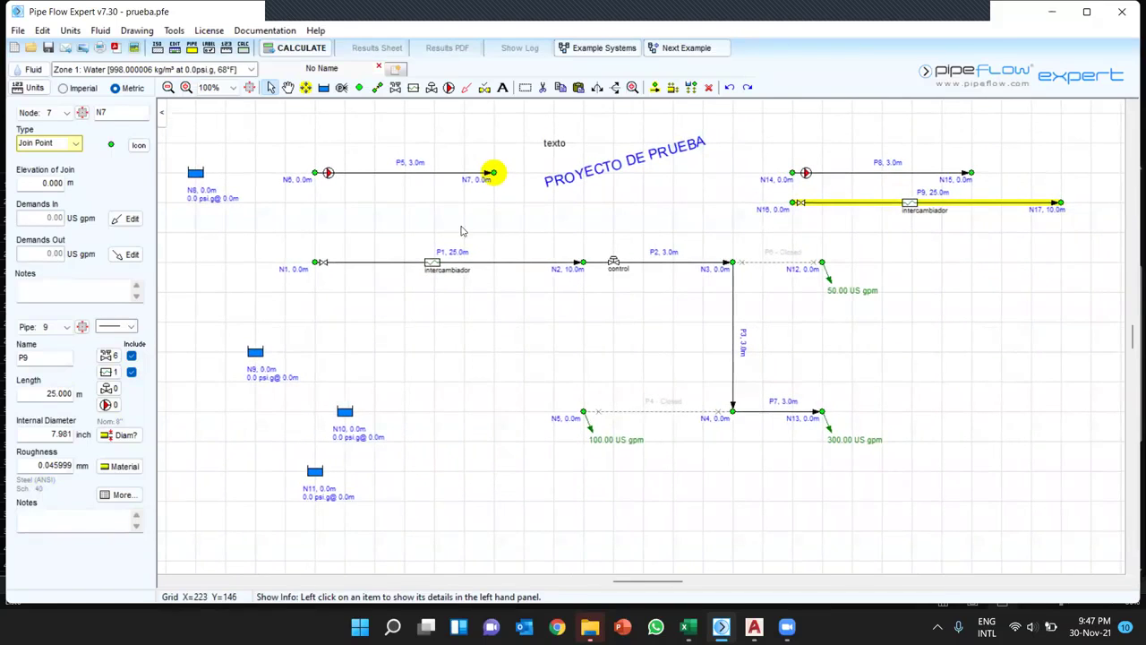
mouse_move(462, 180)
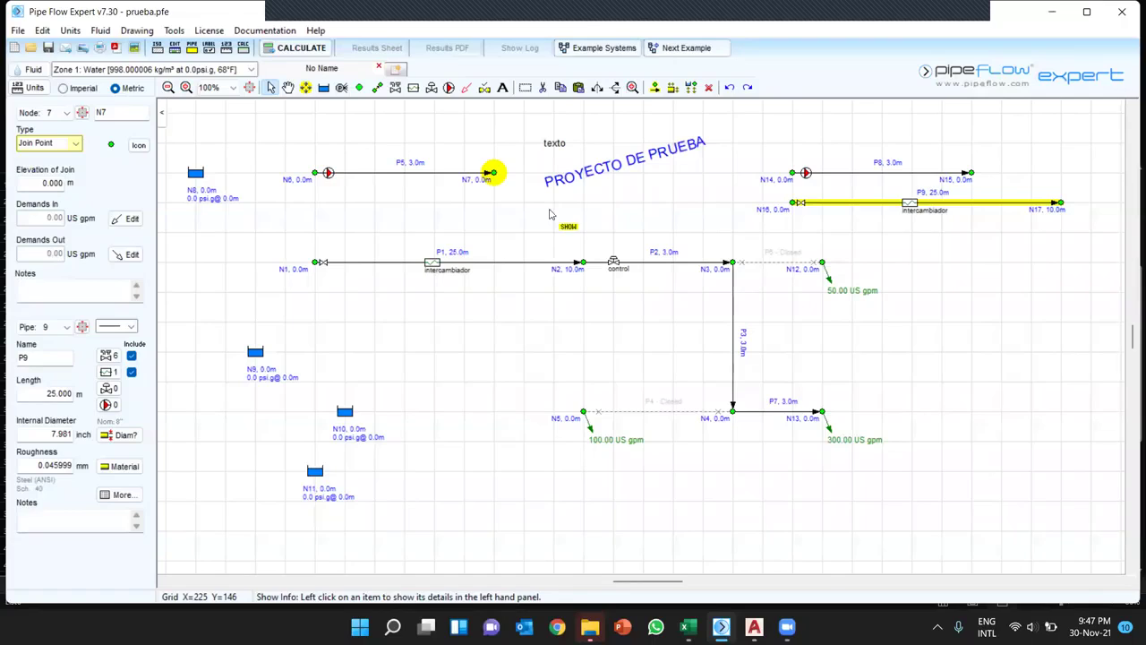
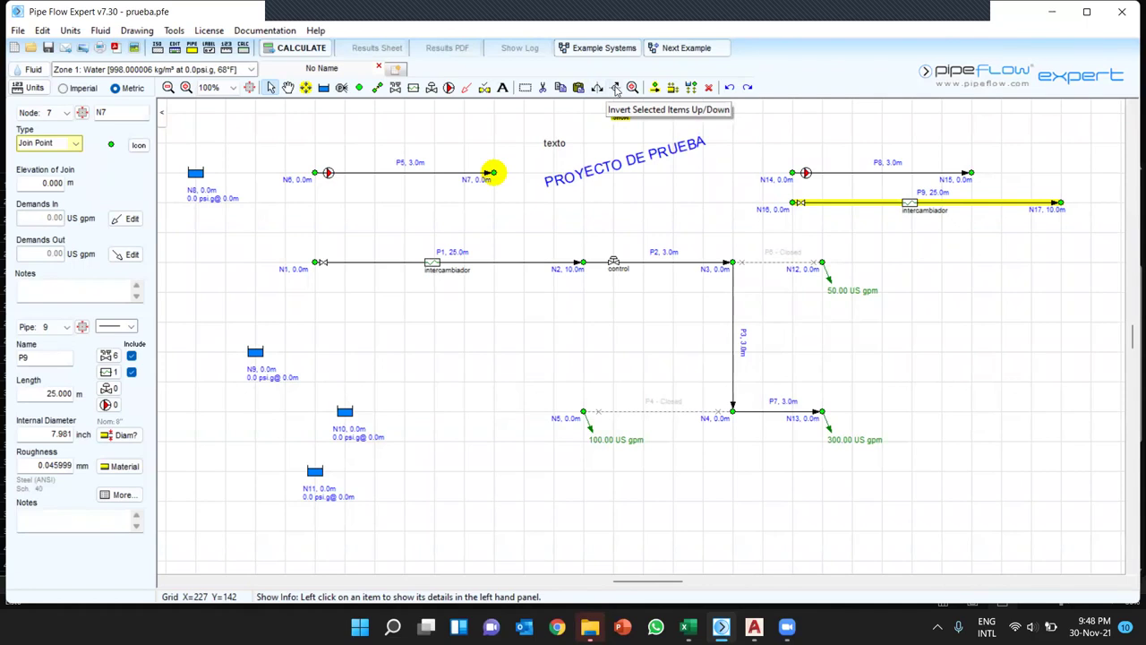
- Mirror pipe P5 with its pump and end nodes left to right, and leave selection mode
click(525, 87)
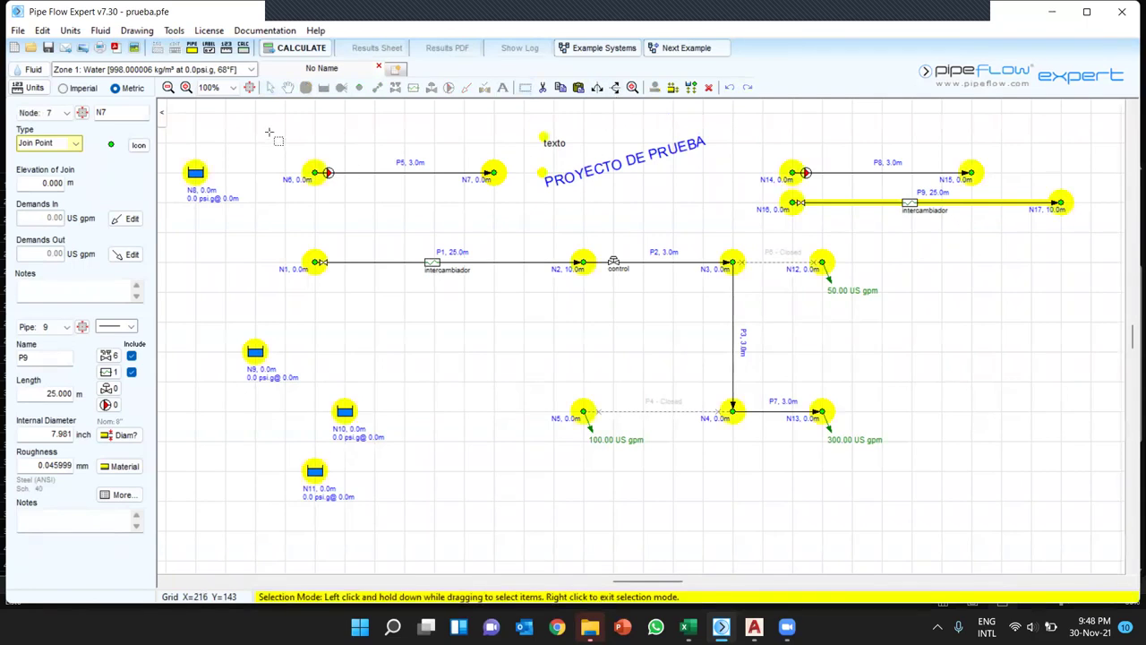
drag(269, 131, 522, 211)
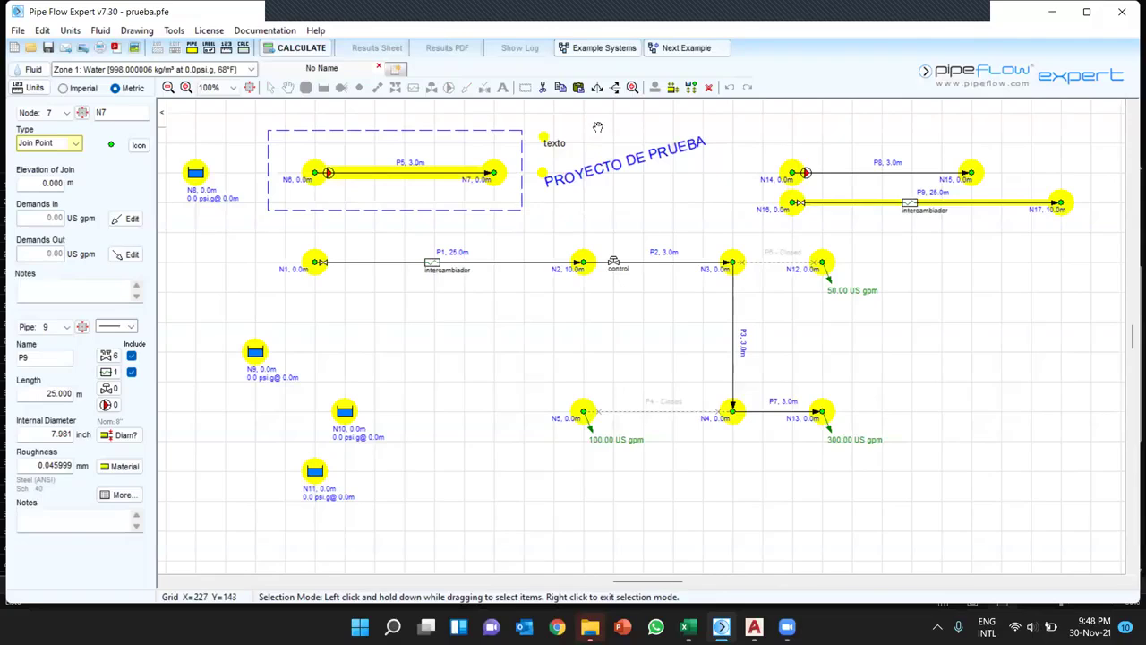
click(598, 88)
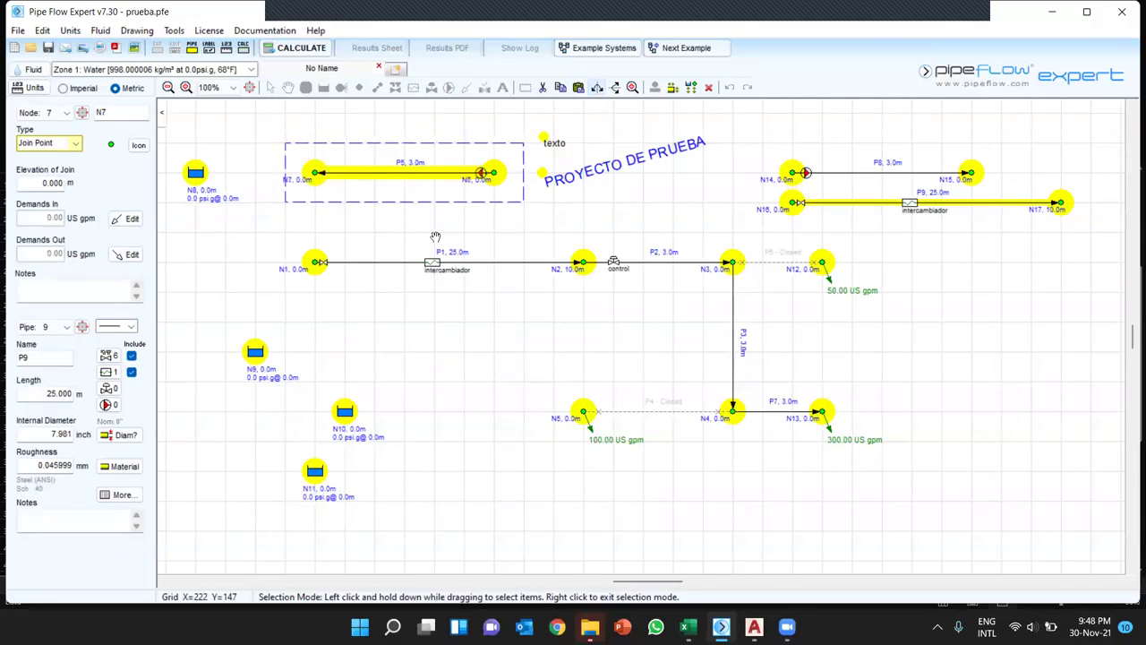
click(597, 88)
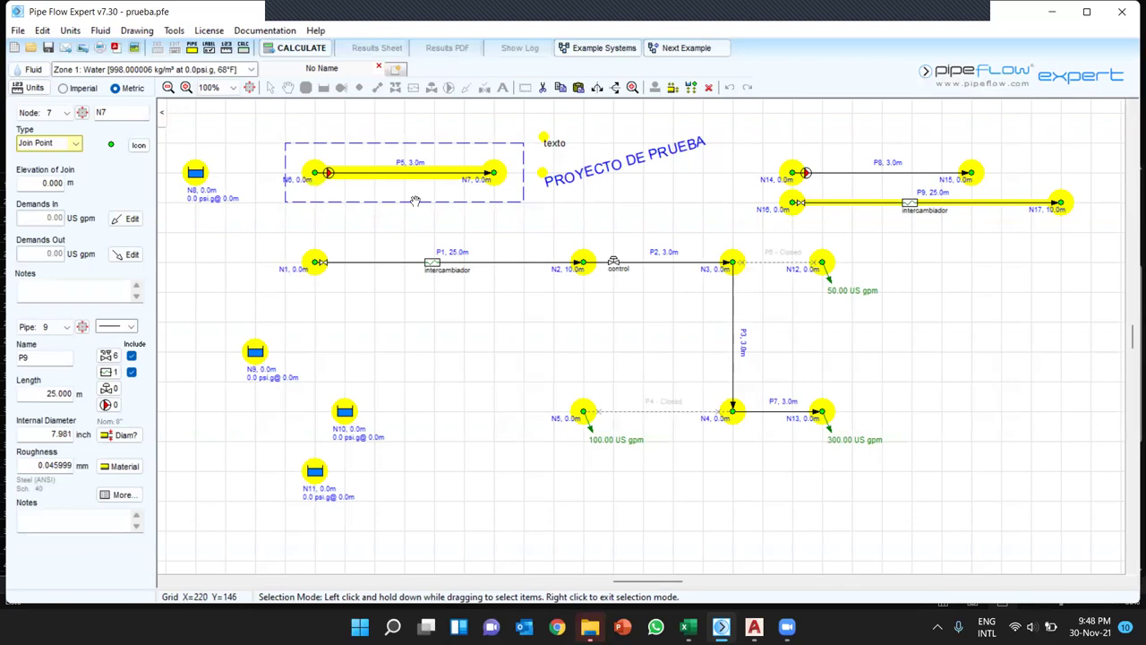
click(598, 89)
right_click(571, 237)
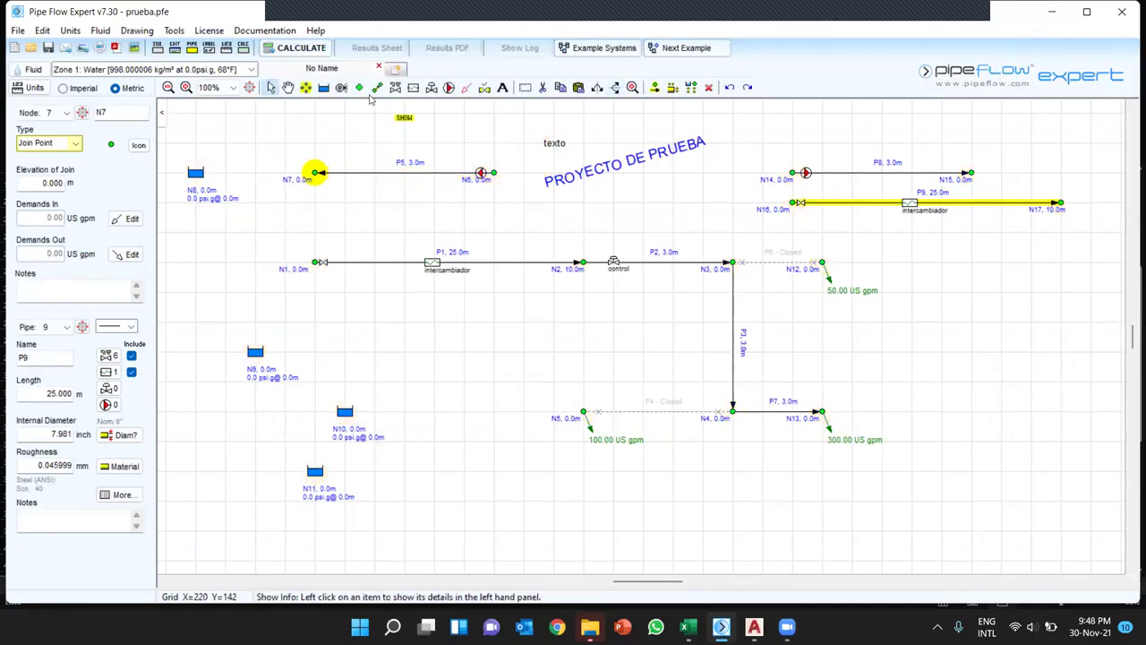
- Draw a separate vertical pipe running downward below pipe P1, between the tanks and node N5, and end pipe drawing
click(377, 87)
click(470, 340)
scroll(474, 439, down, 3)
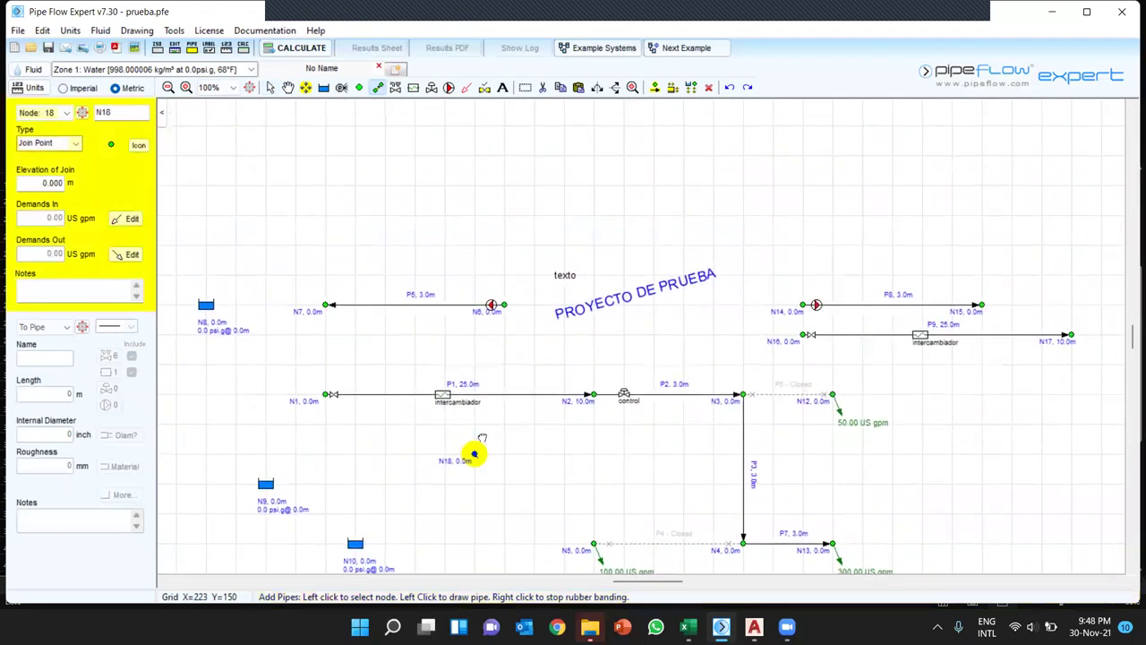
click(494, 356)
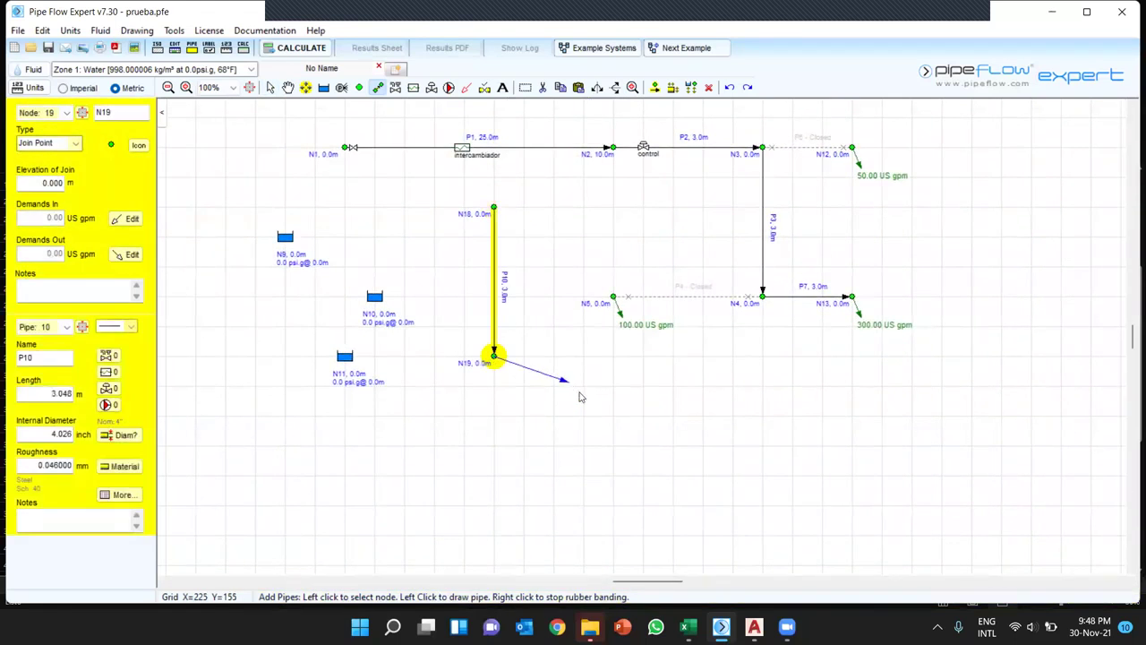
right_click(578, 397)
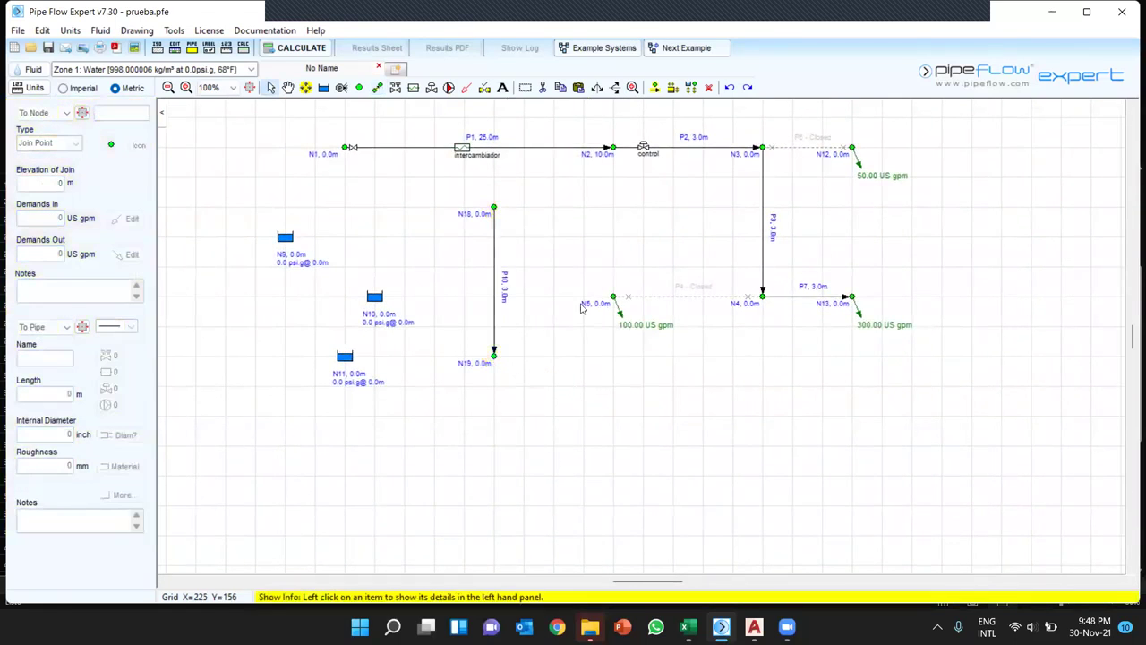
- Invert the vertical pipe below P1 up/down several times, finishing with its arrow pointing upward, and release the selection
click(525, 87)
drag(439, 181, 548, 438)
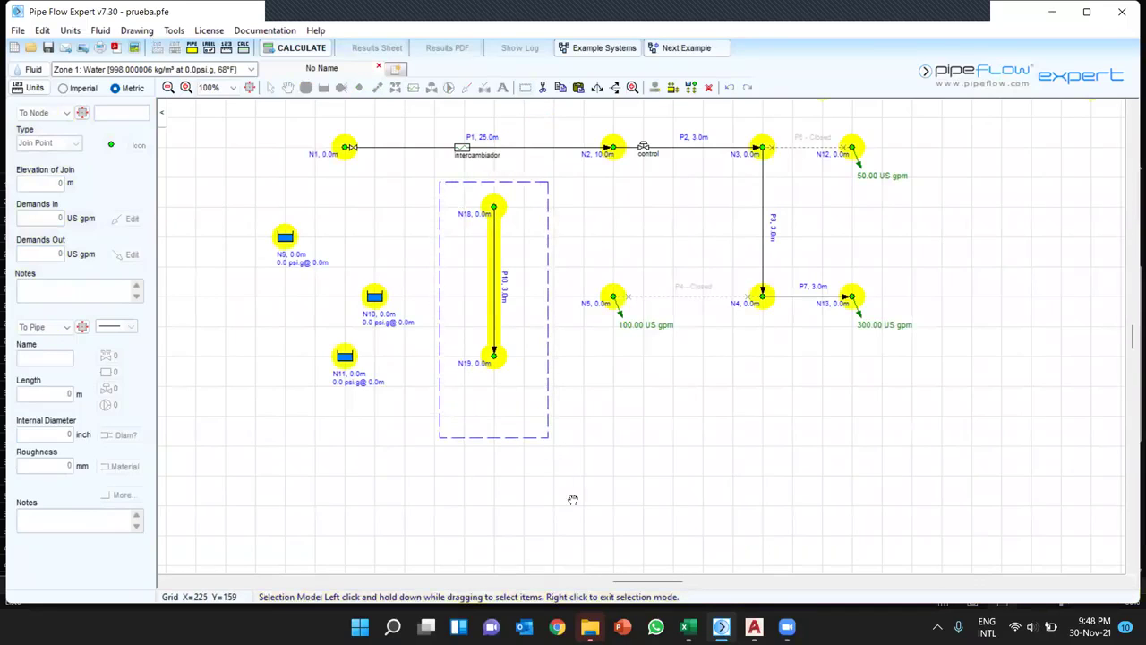
click(616, 88)
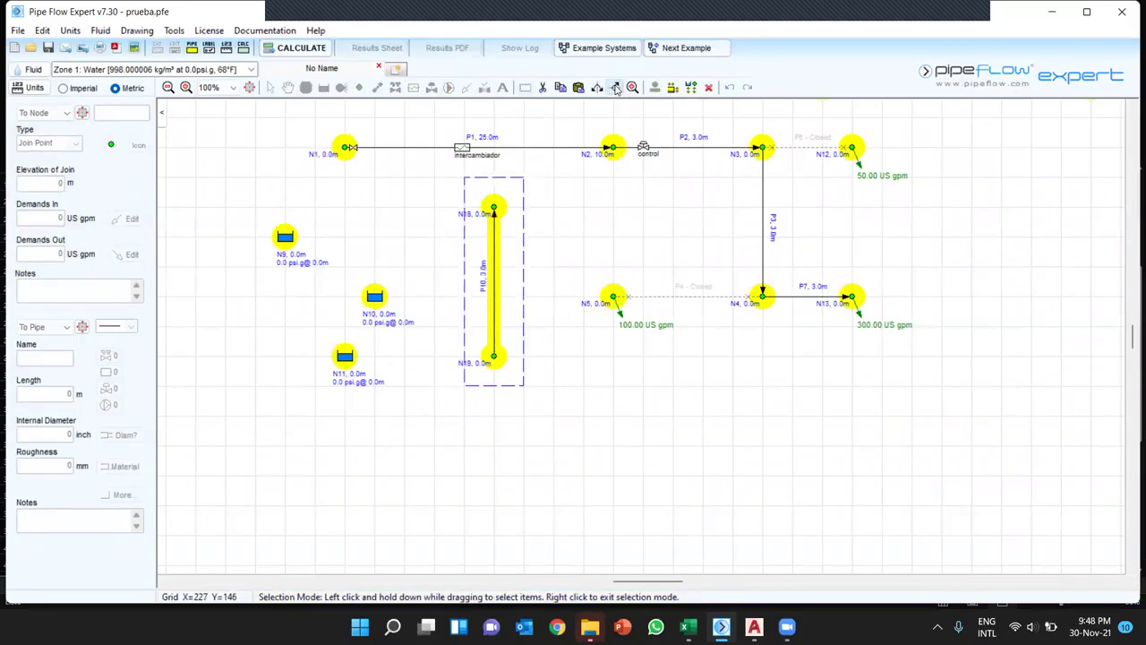
click(616, 87)
click(616, 88)
click(616, 88)
click(616, 88)
click(616, 88)
click(616, 87)
right_click(573, 318)
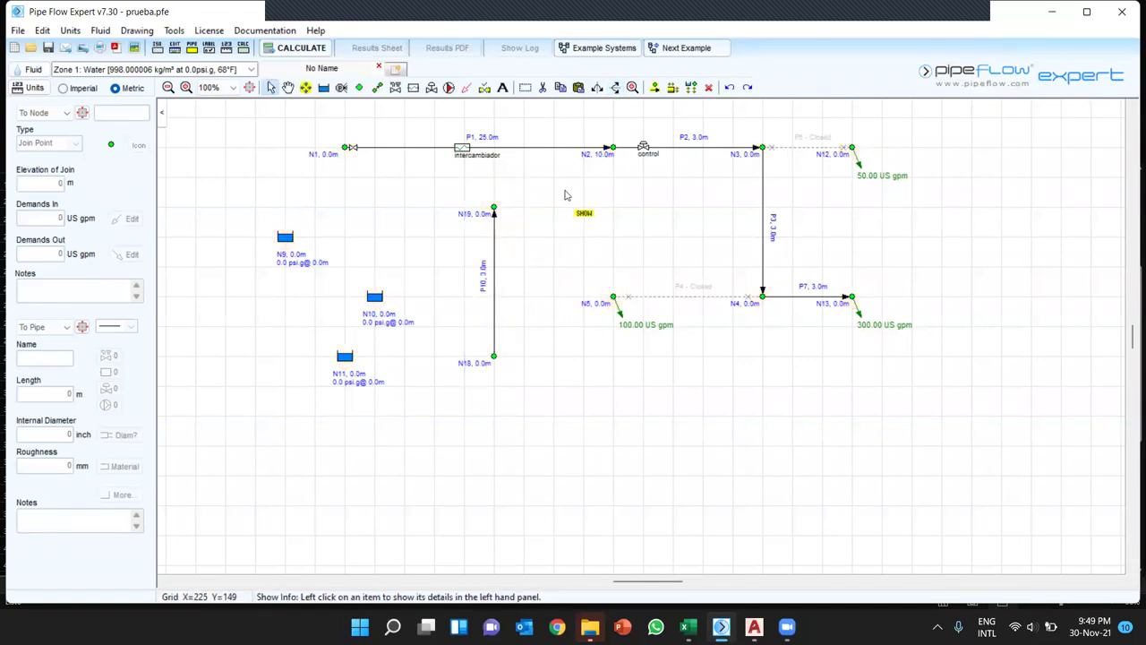
- Try selecting only node N7 with a selection window, and release the selection
drag(561, 198, 536, 308)
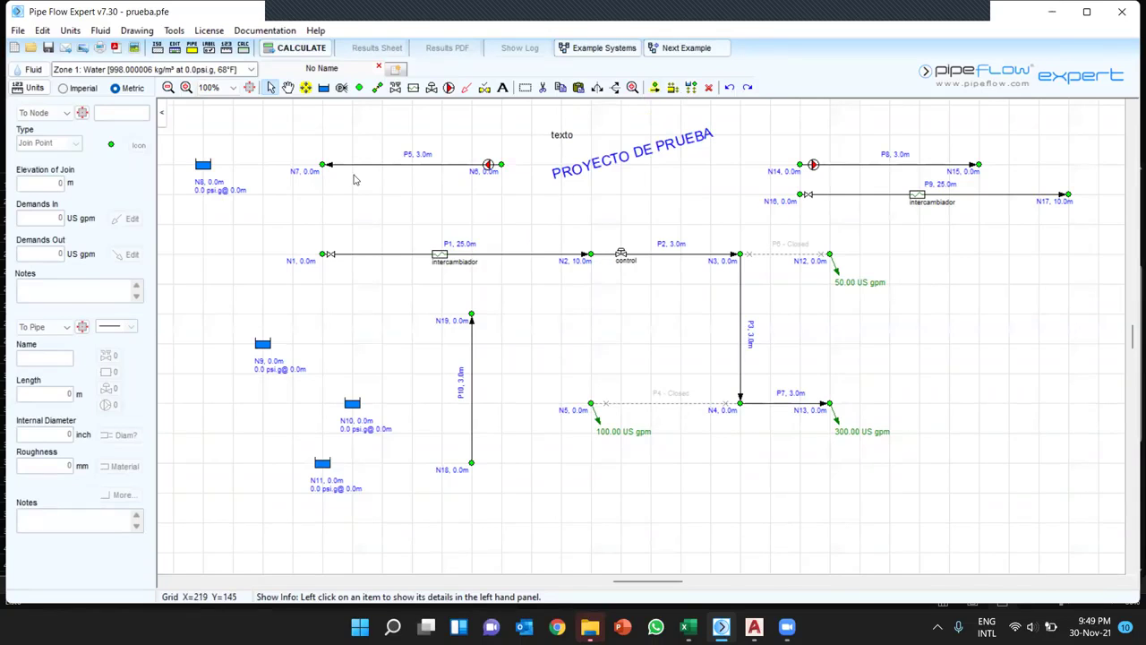
click(324, 166)
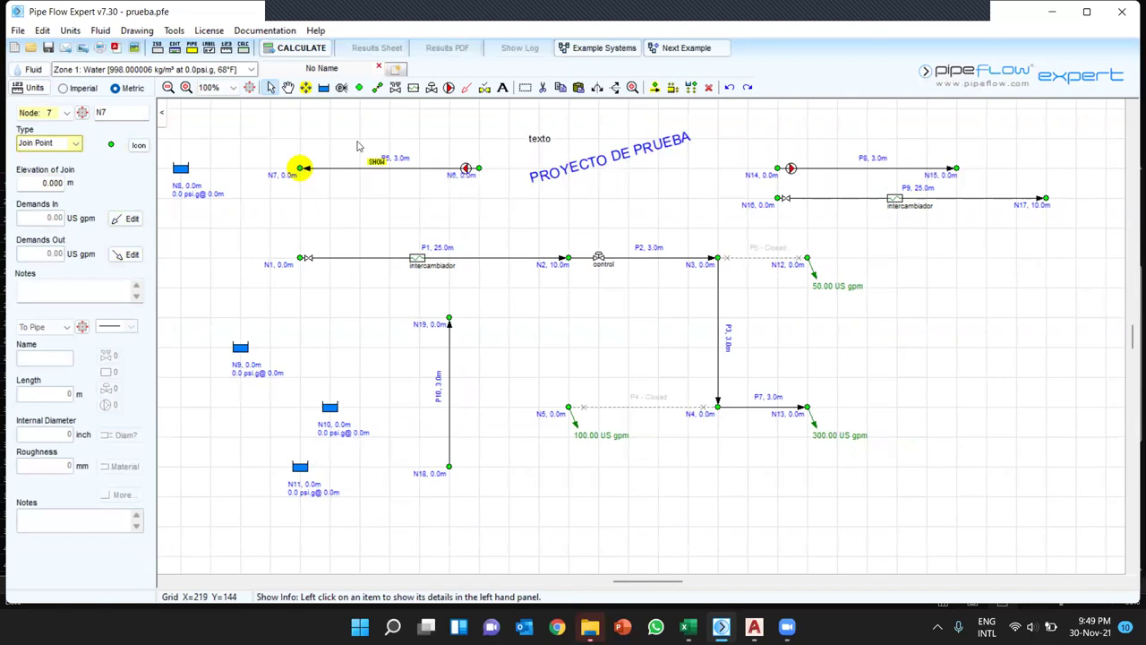
key(ctrl+a)
drag(295, 146, 389, 232)
mouse_move(341, 168)
mouse_down()
mouse_move(293, 169)
mouse_move(339, 169)
mouse_up()
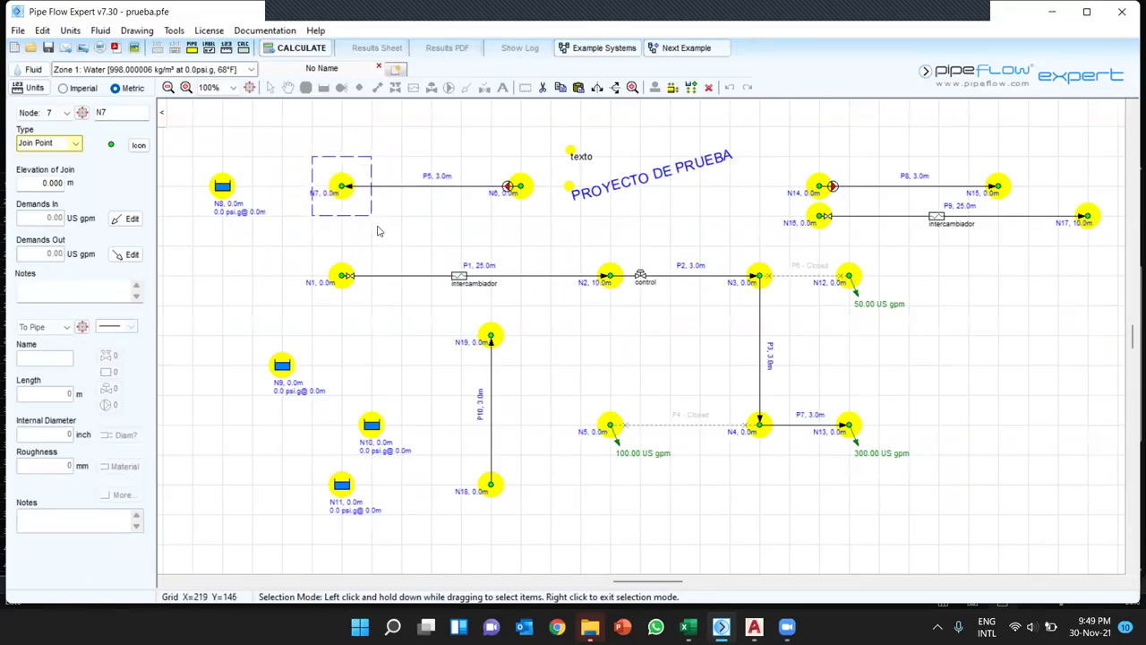
right_click(378, 229)
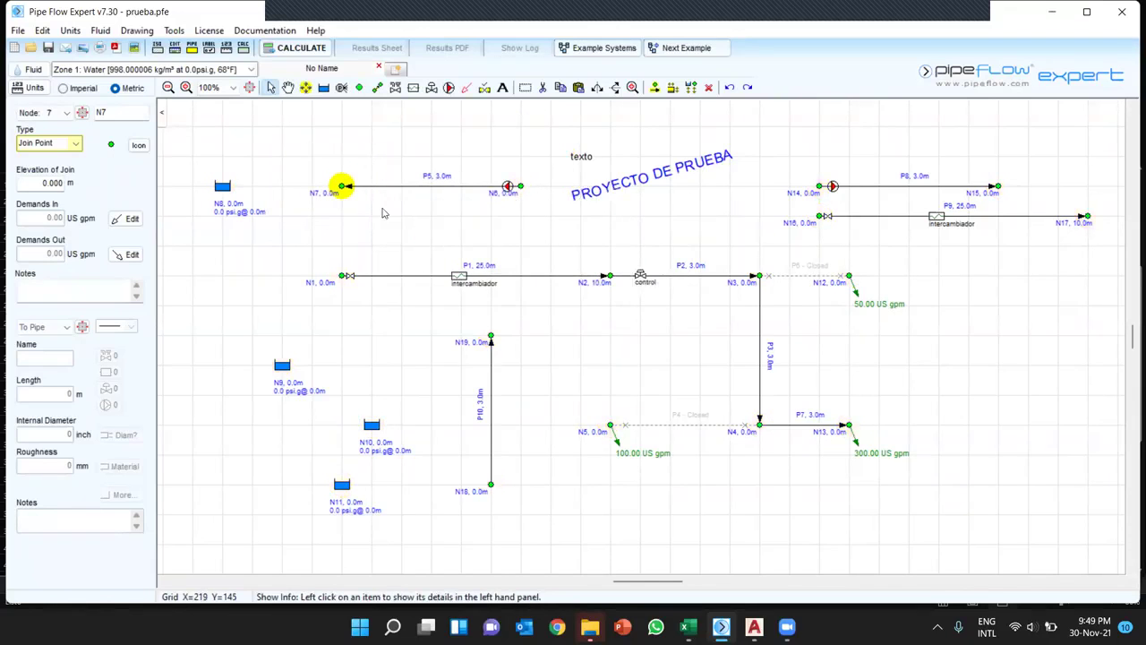
scroll(427, 209, left, 3)
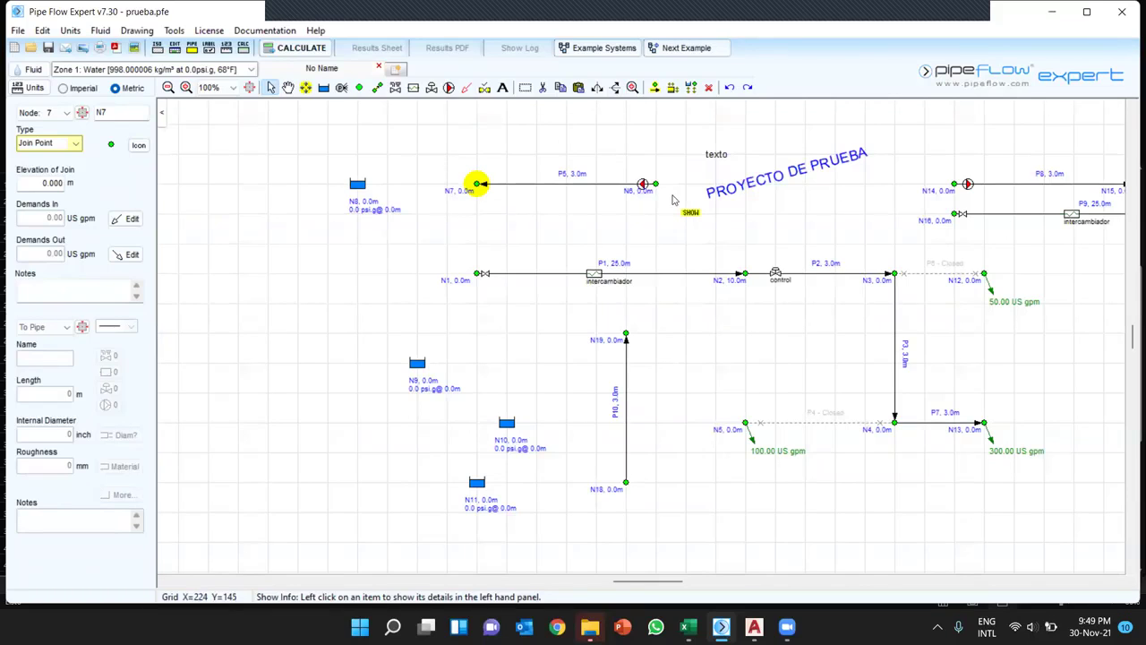
mouse_move(477, 188)
scroll(476, 184, right, 2)
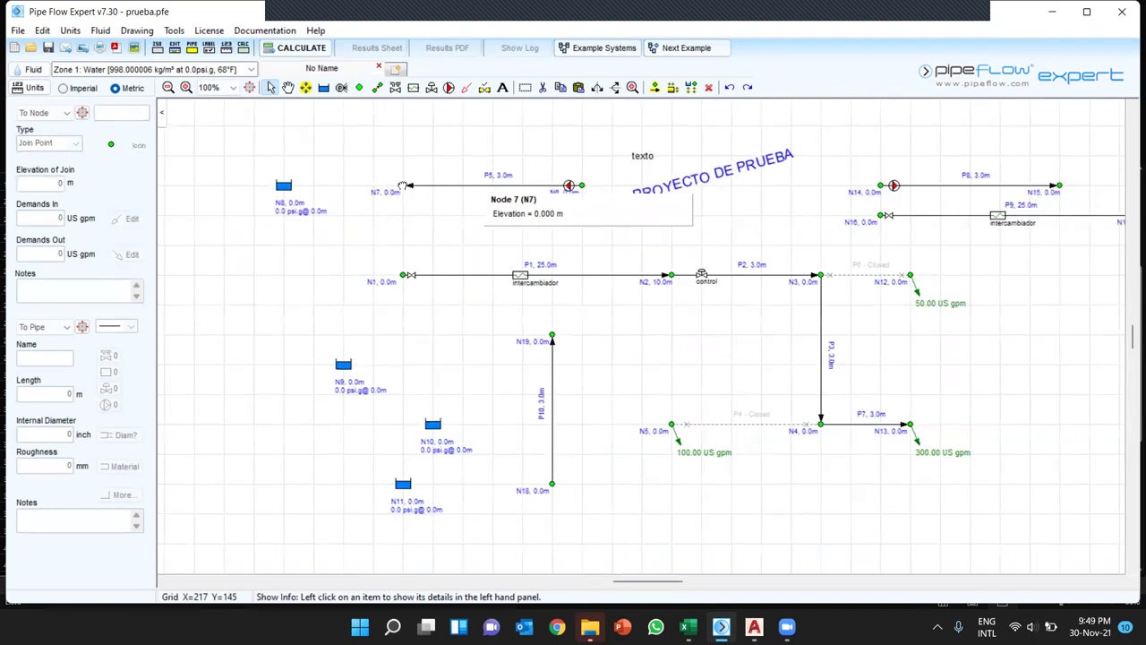
- Select node N7, move it one grid square to the left using a selection window, and leave selection mode
click(405, 185)
drag(405, 186, 469, 188)
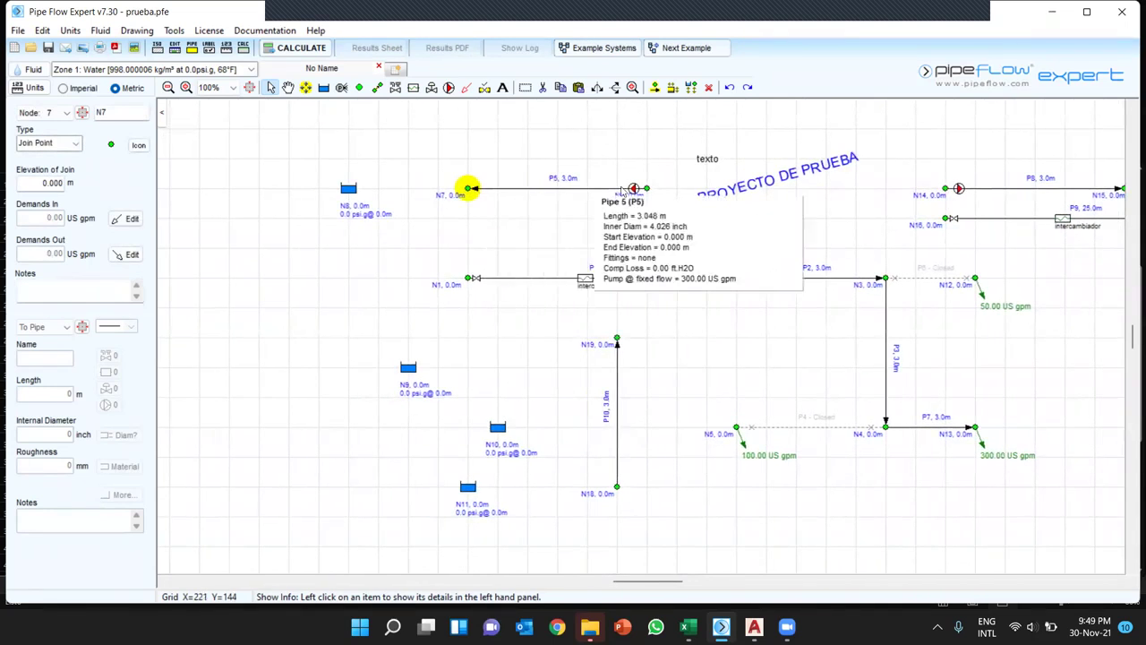
click(524, 87)
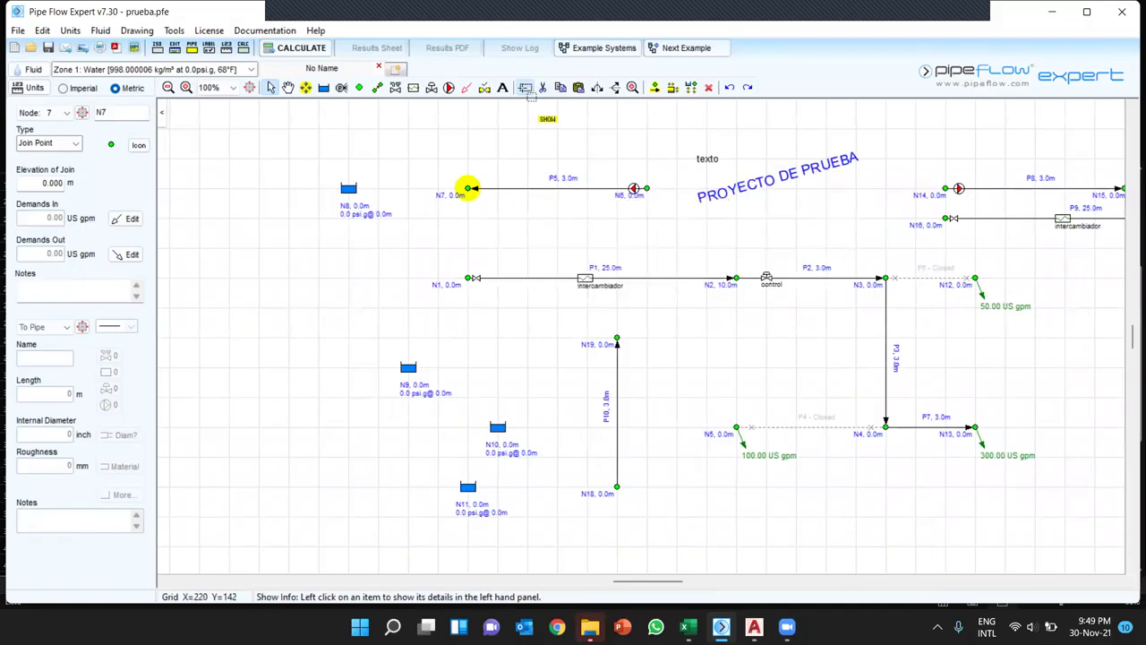
drag(422, 136, 509, 231)
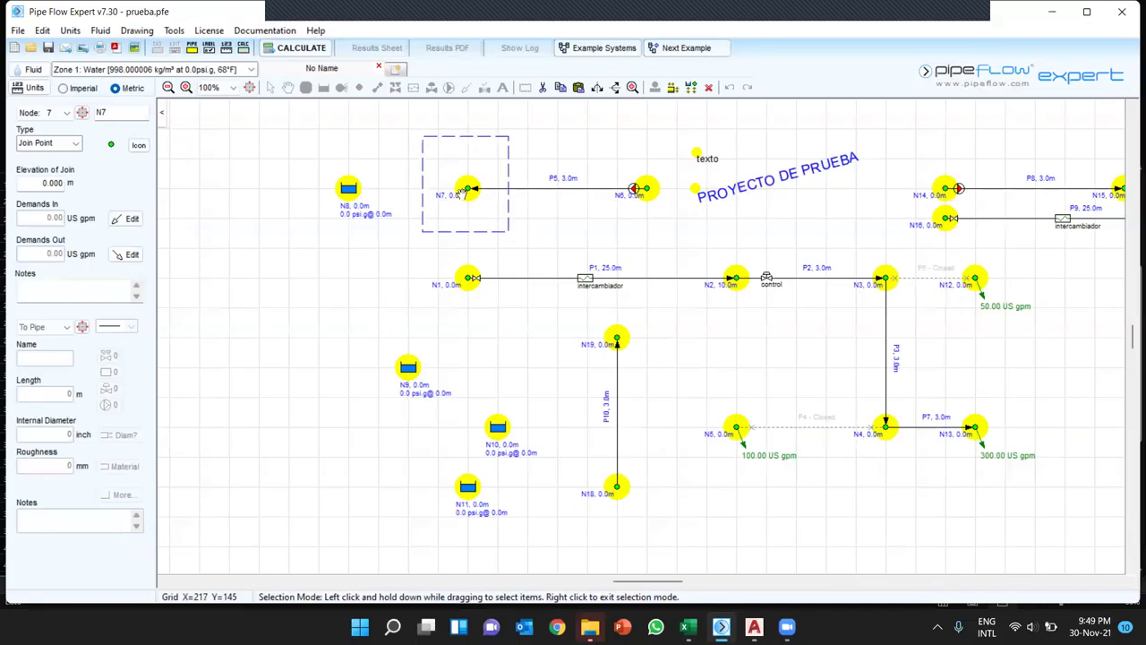
mouse_move(461, 194)
mouse_down()
mouse_move(391, 192)
mouse_move(390, 144)
mouse_move(396, 318)
mouse_move(410, 161)
mouse_move(440, 235)
mouse_move(450, 178)
mouse_move(439, 189)
mouse_up()
right_click(519, 134)
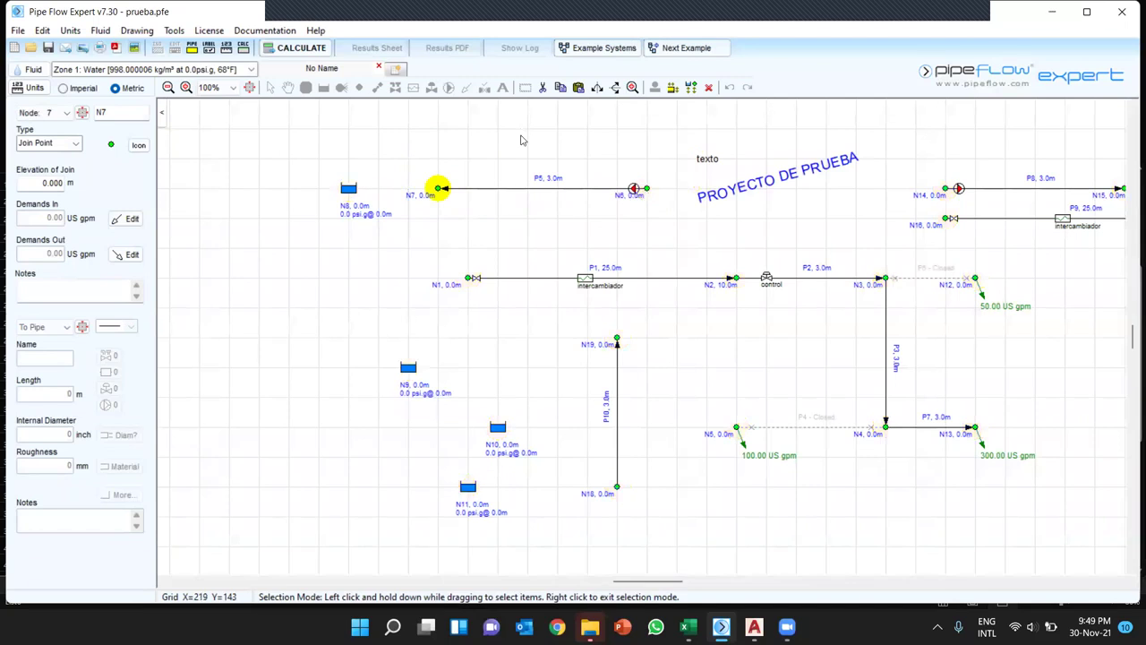
click(438, 188)
drag(678, 155, 624, 188)
right_click(564, 163)
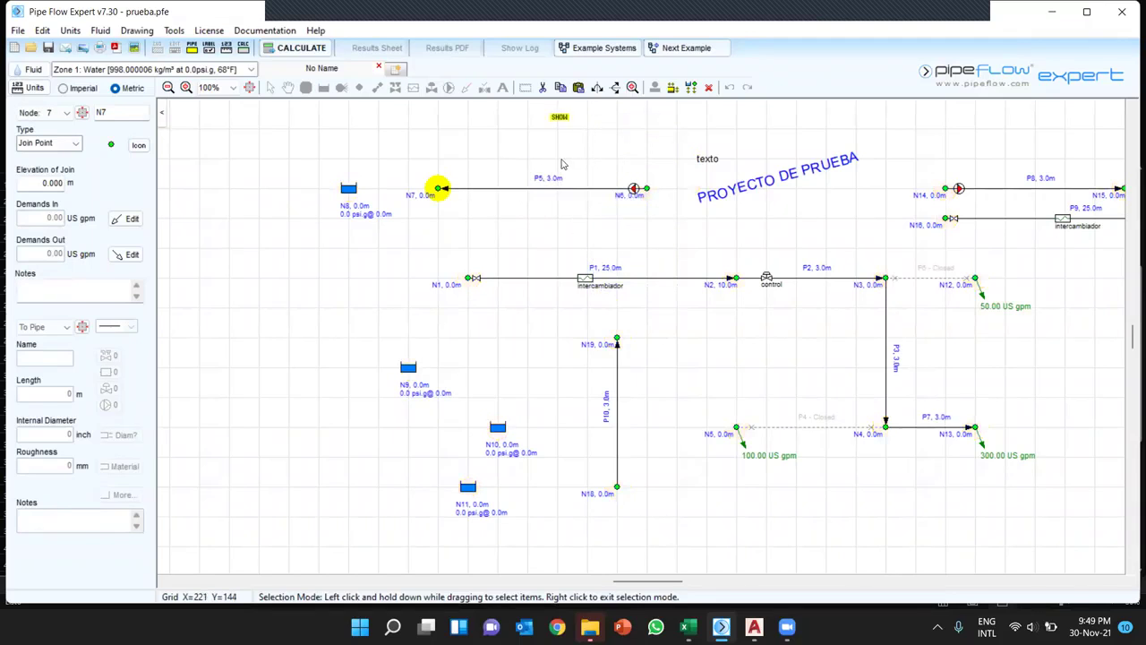
- Delete nodes N7 and N6 together with pipe P5, and delete tank N8, confirming each deletion
drag(608, 138, 478, 182)
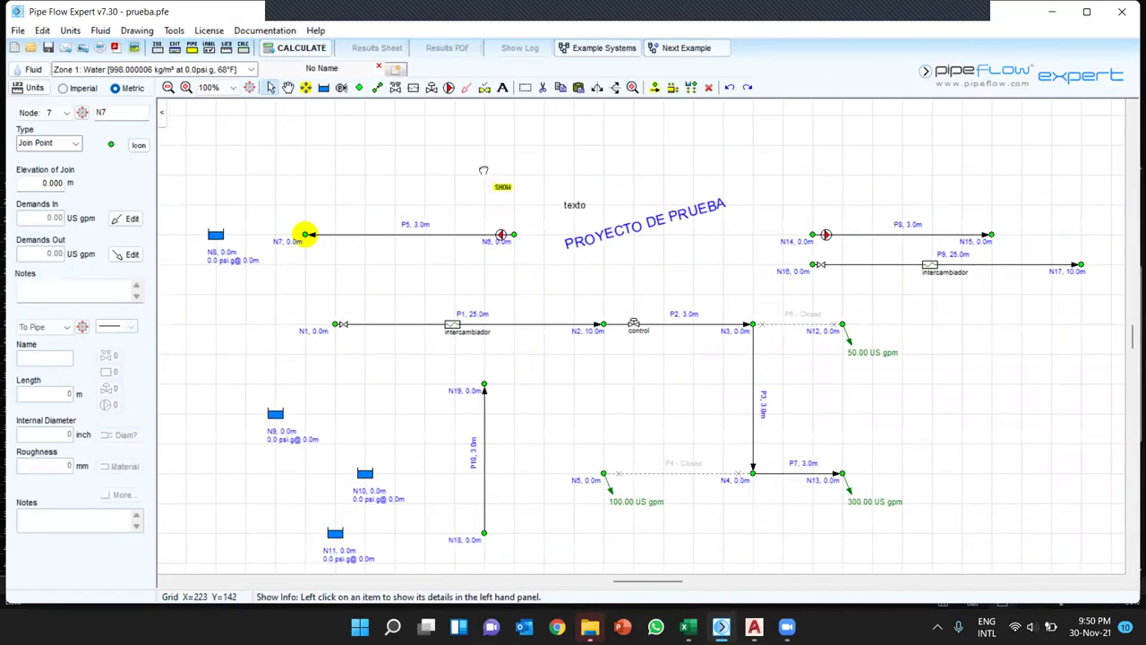
click(708, 88)
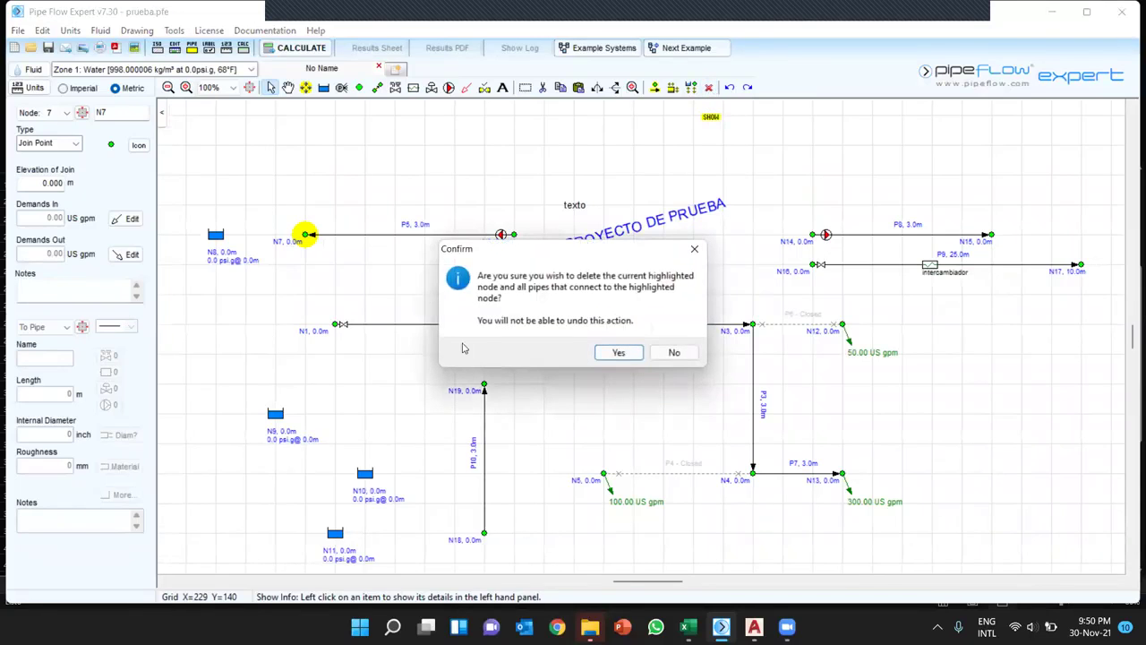
click(617, 353)
click(514, 236)
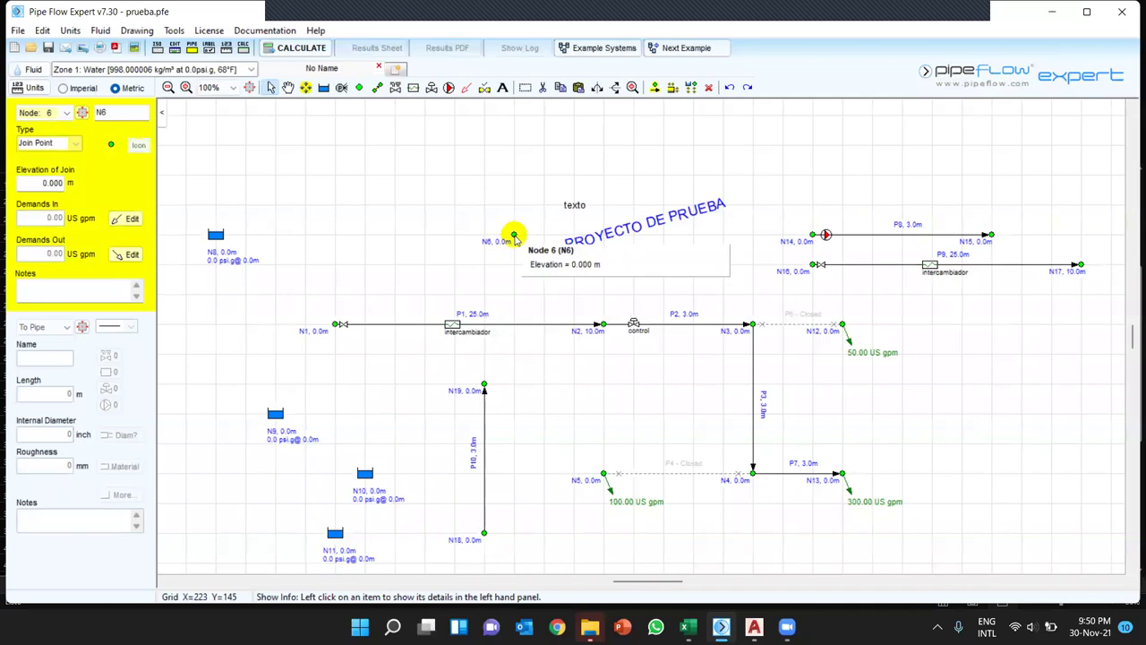
click(708, 87)
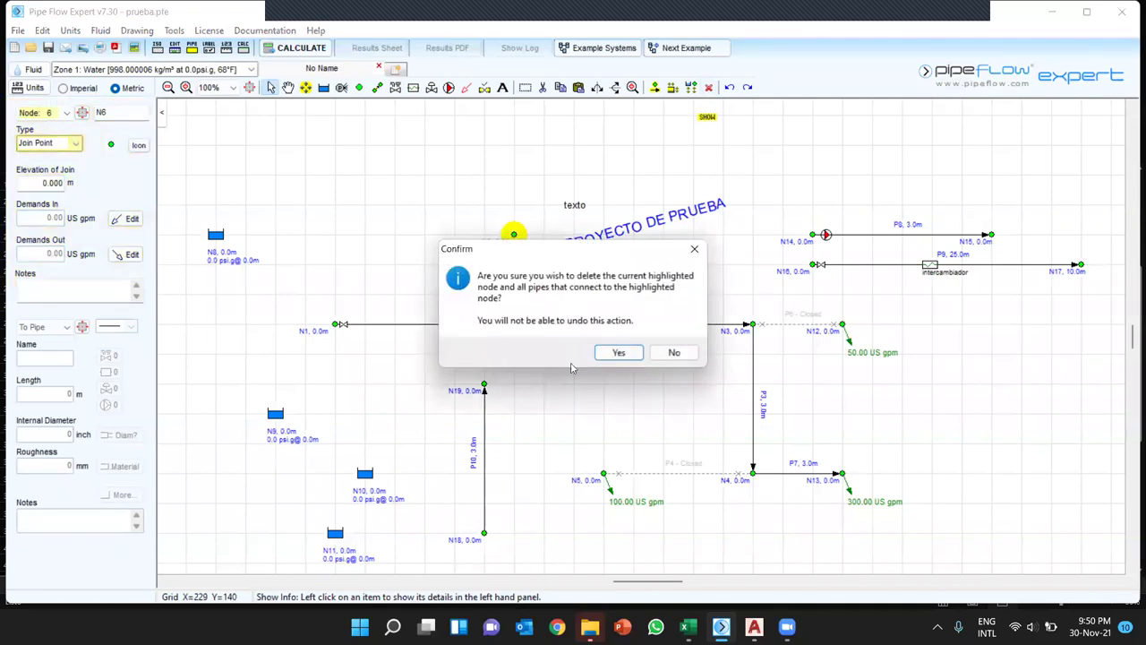
click(618, 353)
click(214, 234)
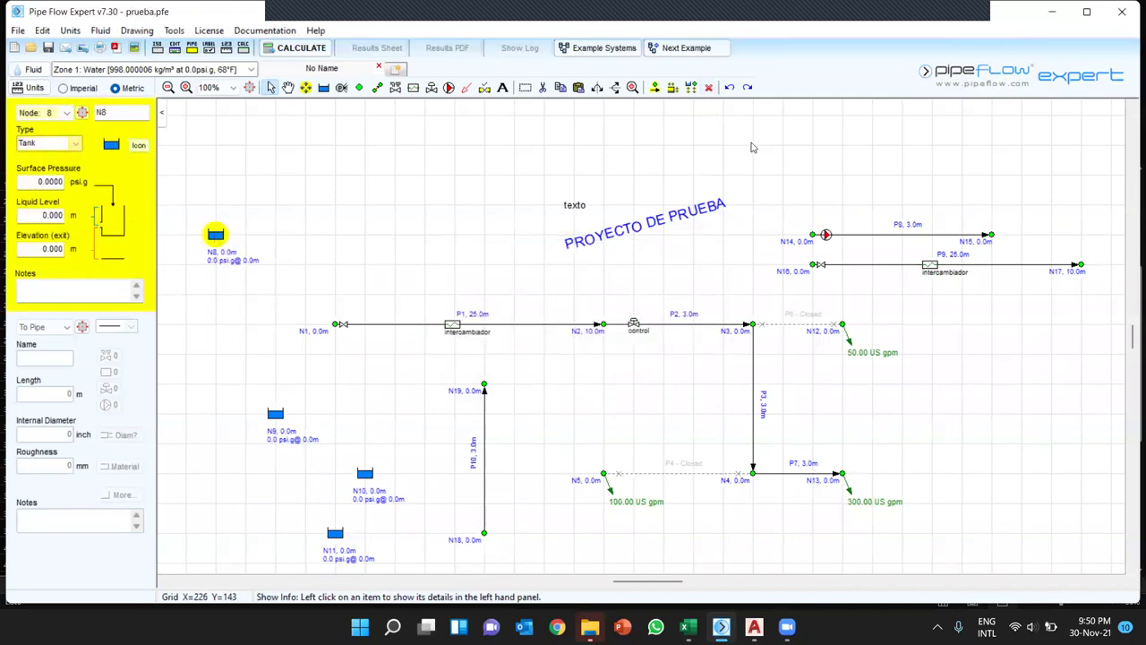
click(709, 88)
click(618, 353)
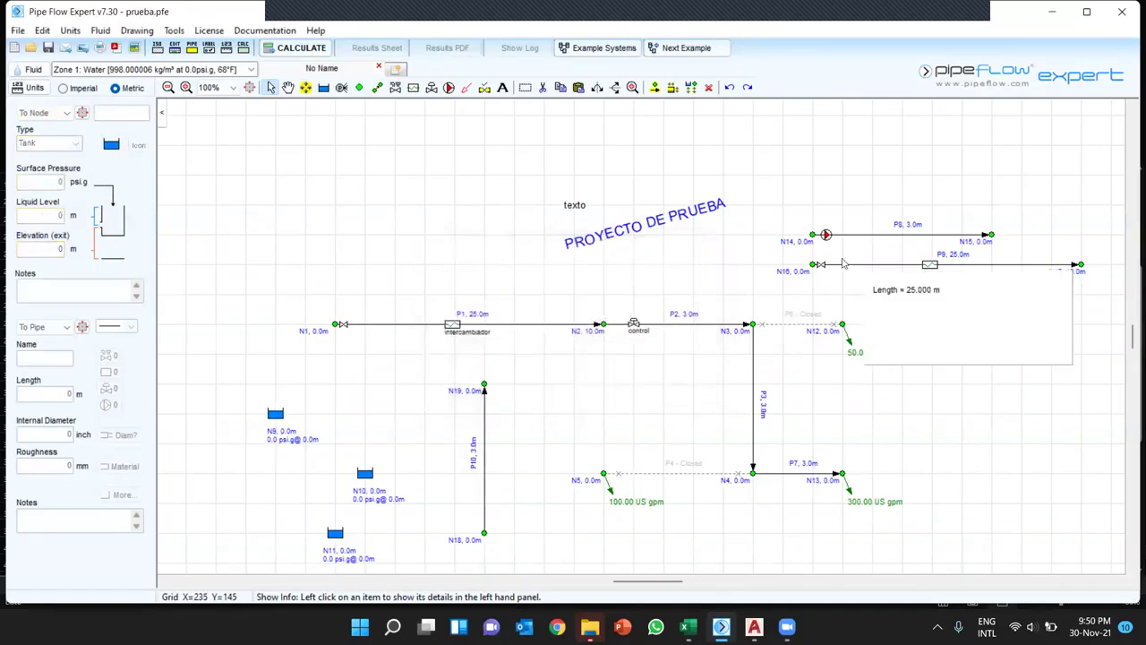
- Window-select node N1, tanks N9 to N11 and vertical pipe P10, and delete them along with their connected pipes
drag(512, 260, 570, 170)
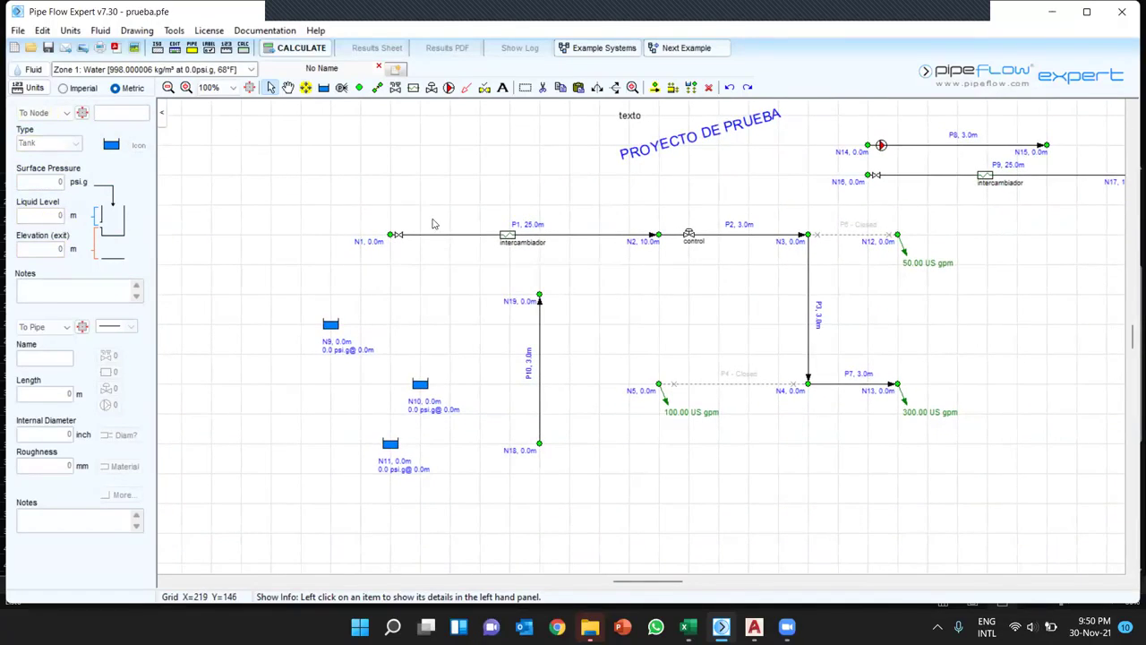
click(526, 87)
drag(234, 149, 624, 512)
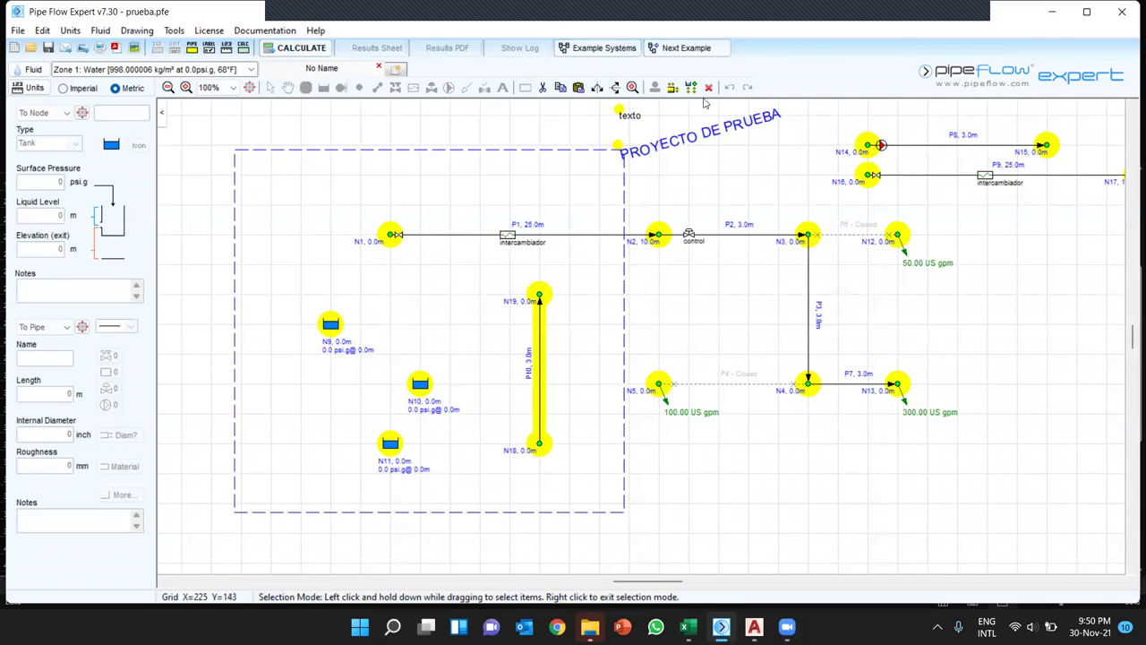
click(708, 87)
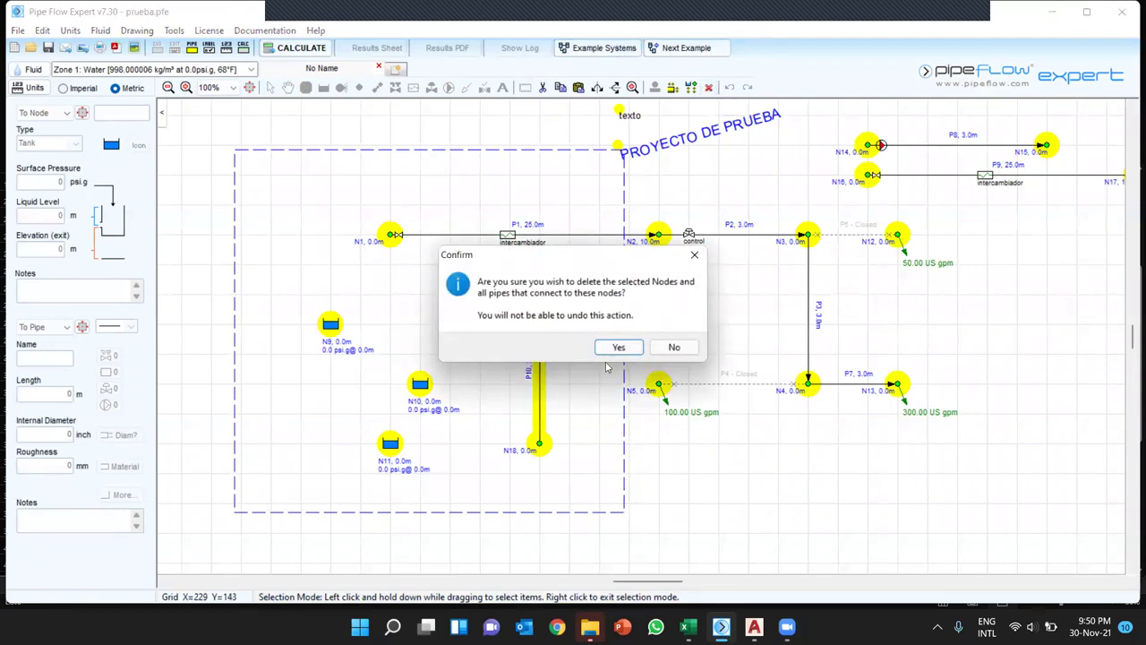
click(618, 348)
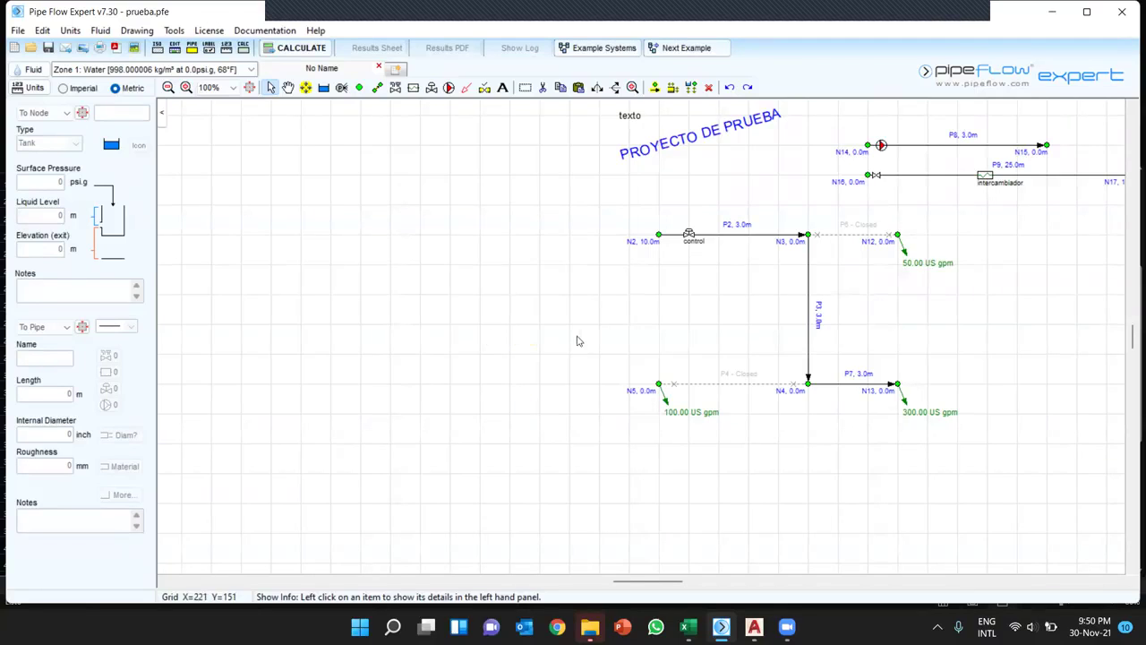
- Switch to AutoCAD and examine the overall hydraulic network layout in the RED HIDRAULICA EJEMPLO drawing
scroll(515, 238, up, 2)
scroll(496, 296, right, 3)
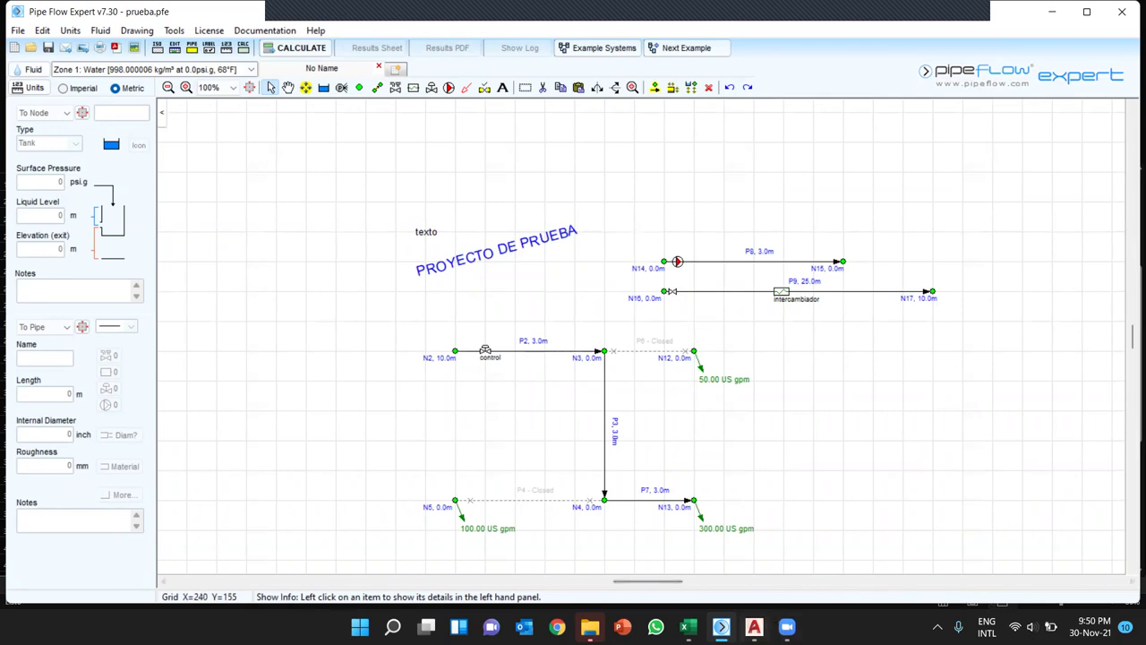
mouse_move(754, 627)
click(753, 547)
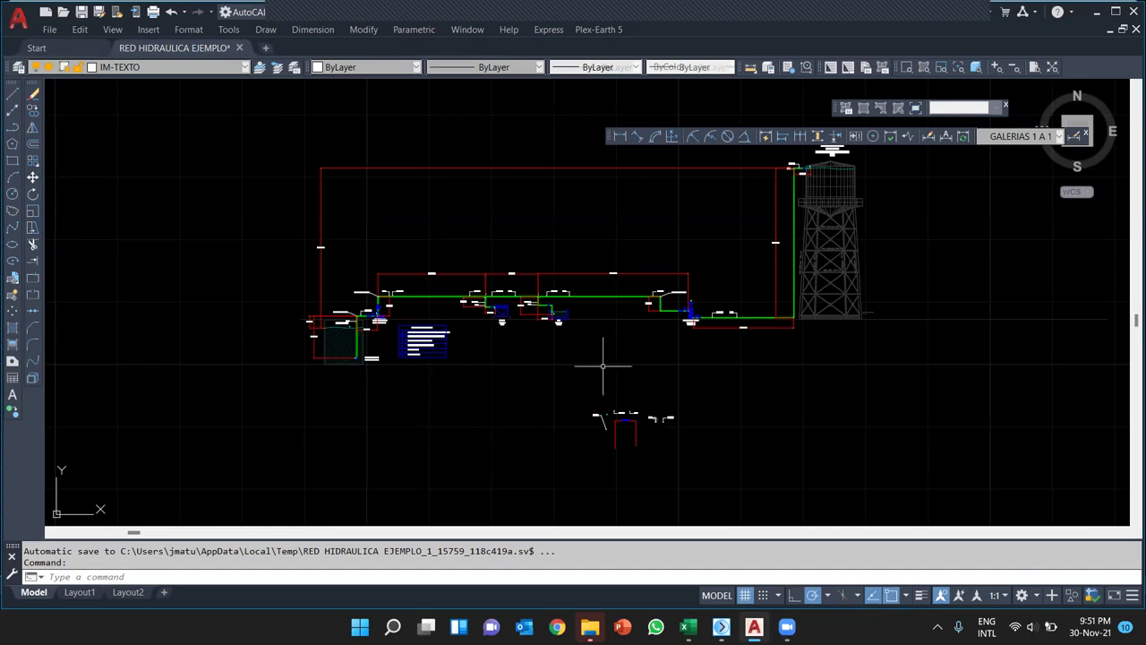
scroll(526, 424, down, 2)
scroll(549, 358, up, 2)
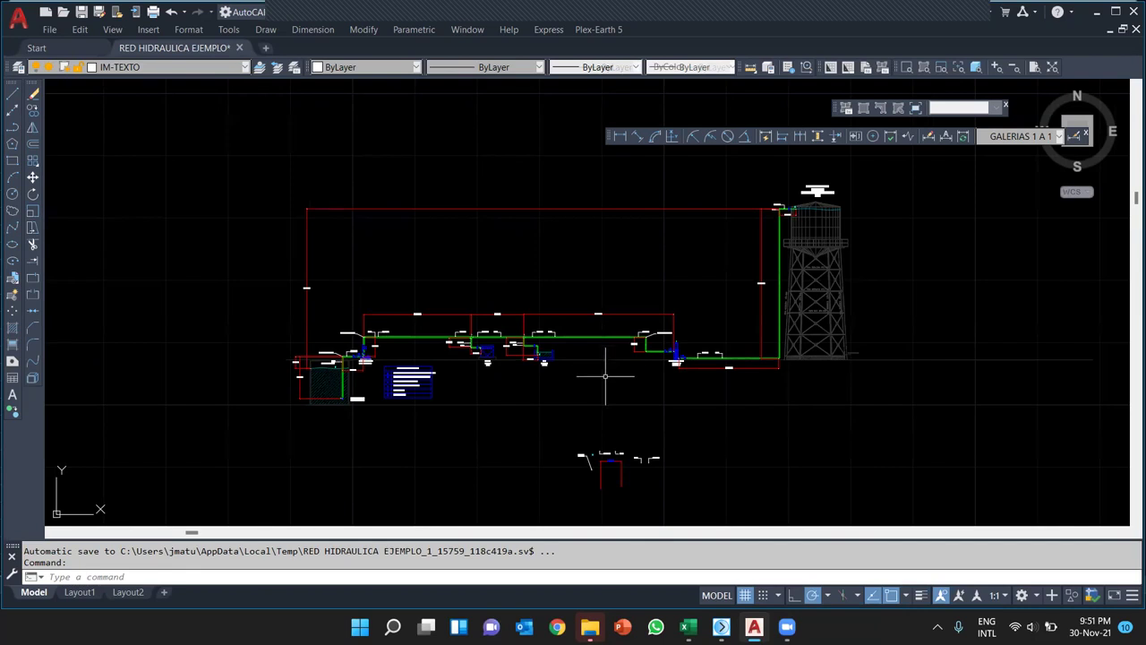
scroll(587, 264, down, 2)
scroll(558, 281, up, 2)
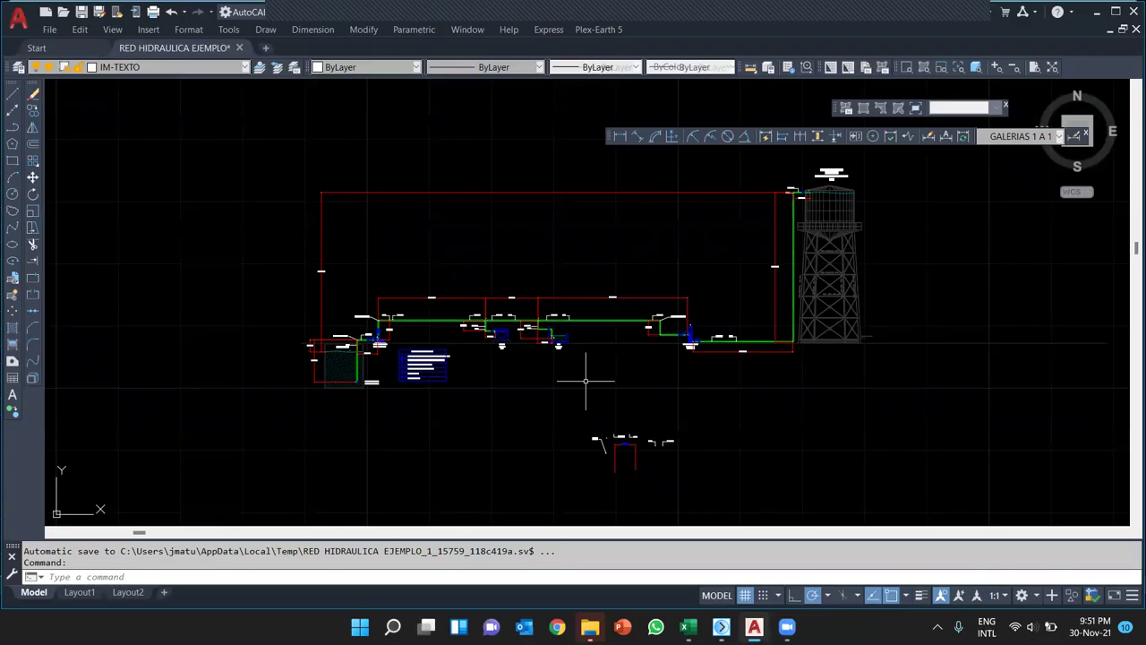
scroll(497, 358, down, 2)
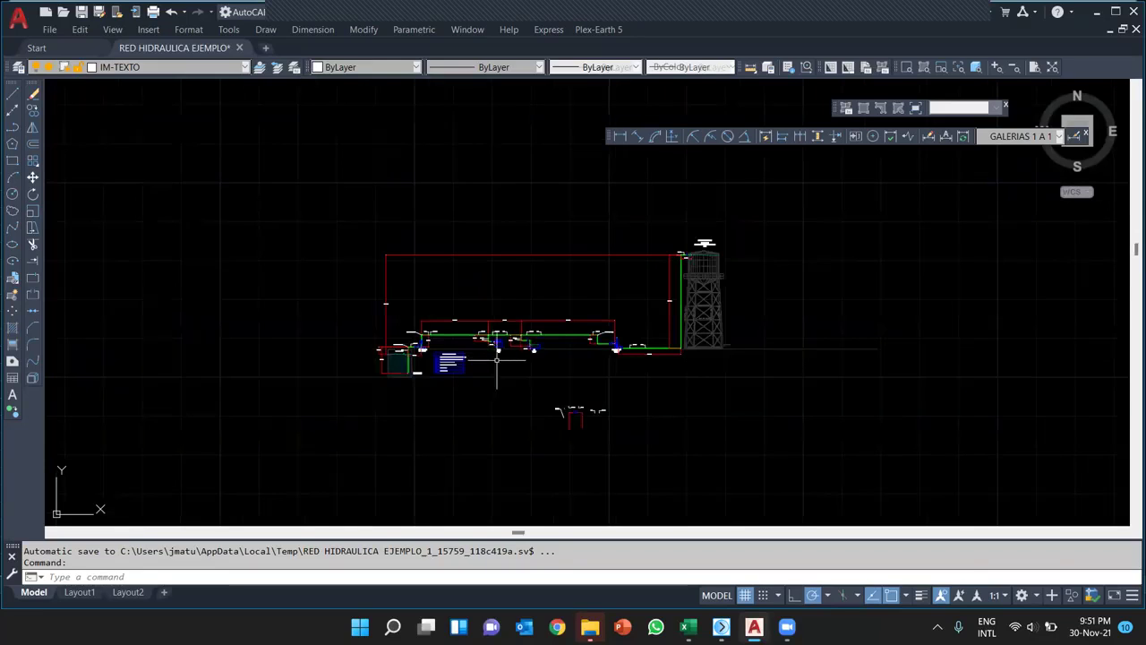
scroll(497, 358, up, 1)
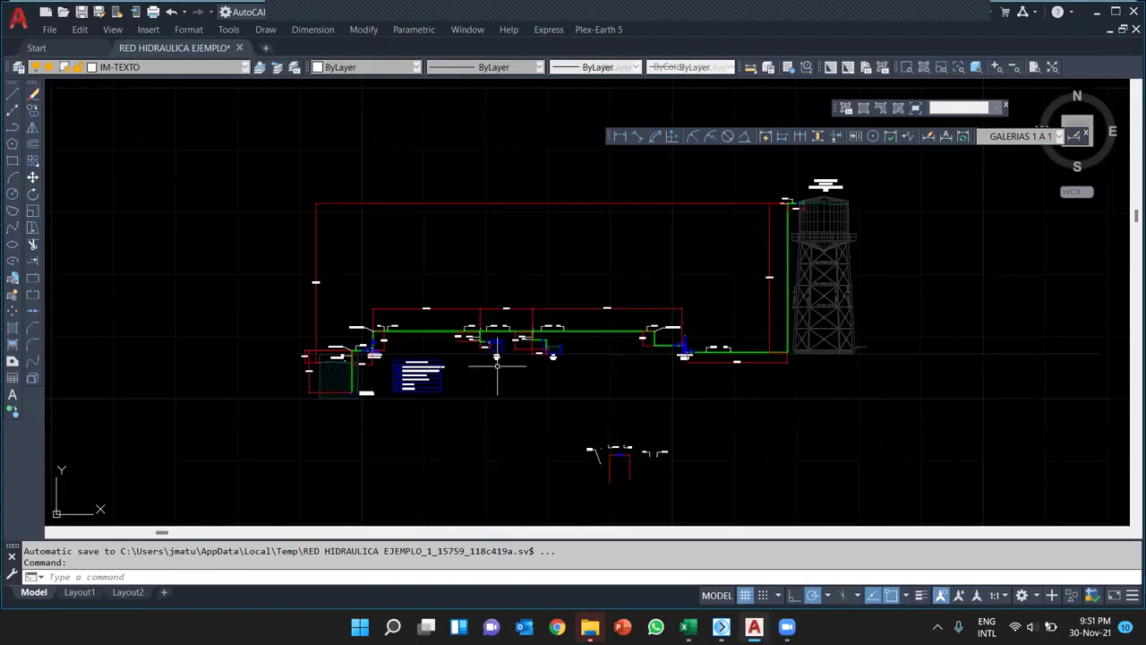
- Return to Pipe Flow Expert, open a new isometric grid on a new tab, and switch that grid to non-isometric display
click(721, 626)
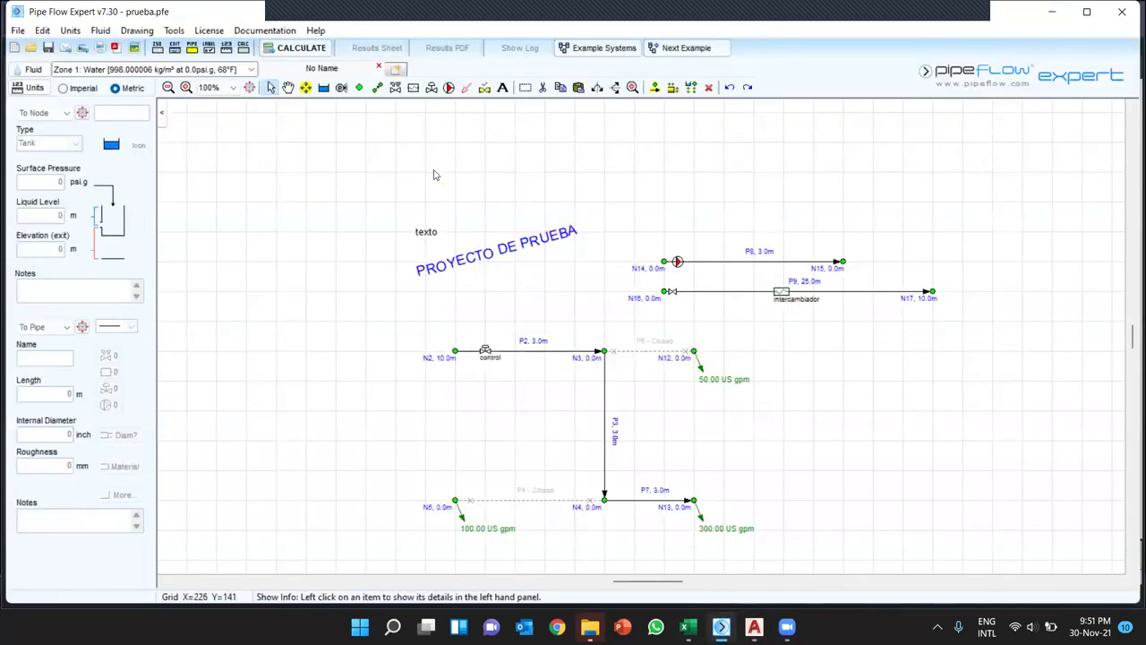
scroll(436, 179, down, 3)
drag(583, 296, 556, 260)
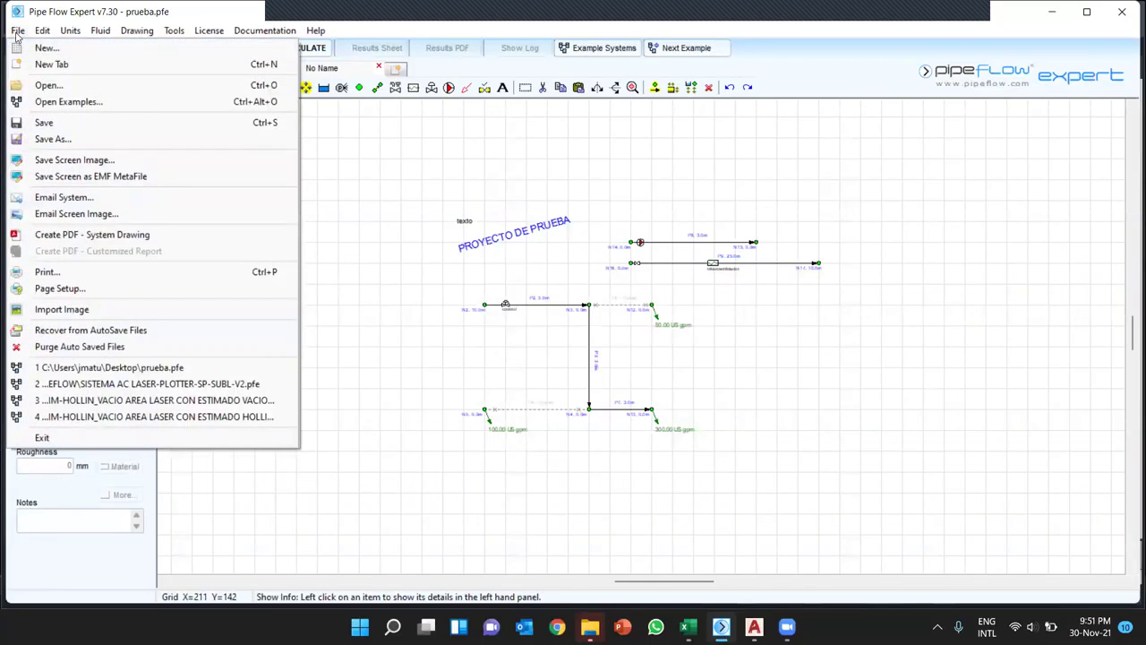
click(52, 49)
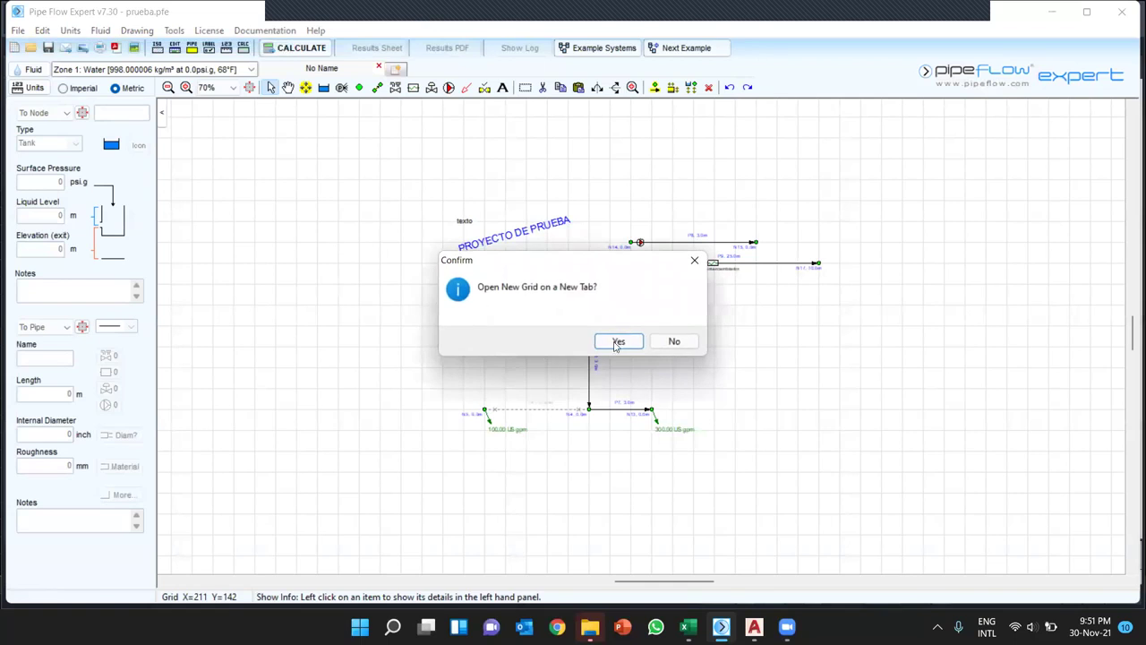
click(614, 341)
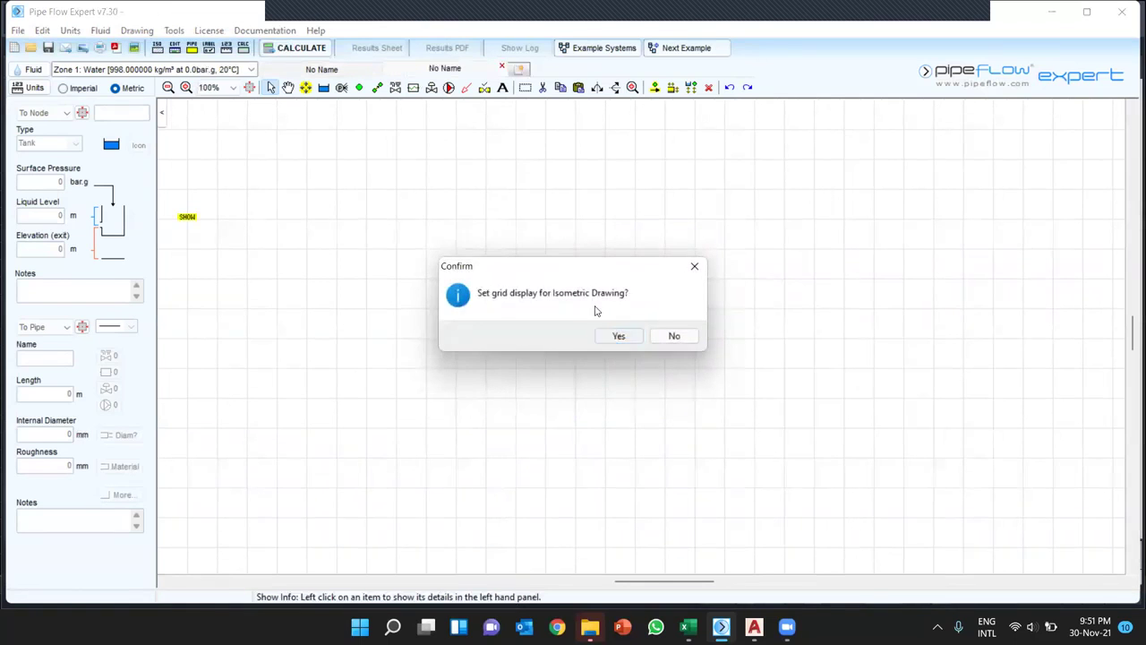
key(Return)
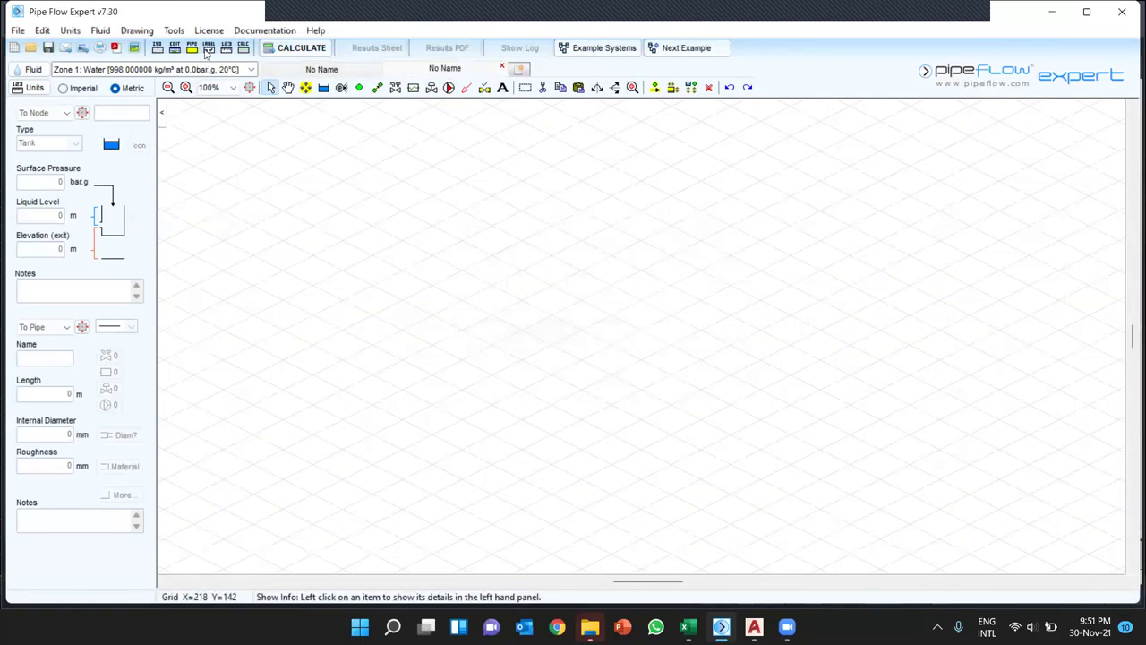
click(157, 48)
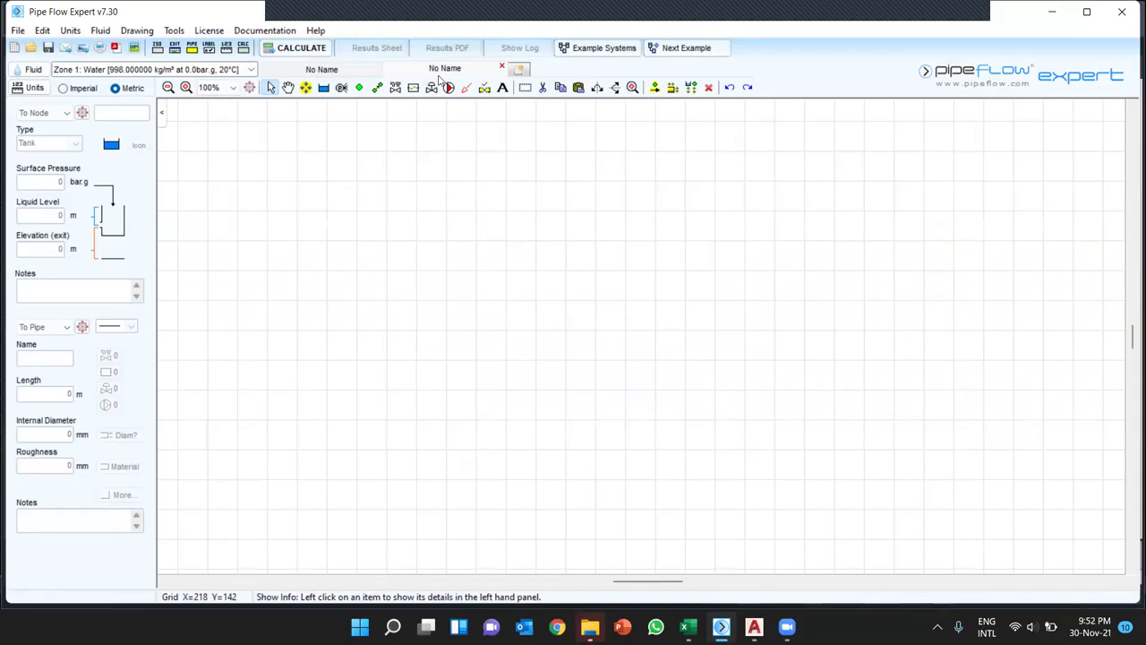
- Save the new network to the Desktop under the suggested existing EJEMPLO CLASE .csprj file name, overwriting that file
click(17, 30)
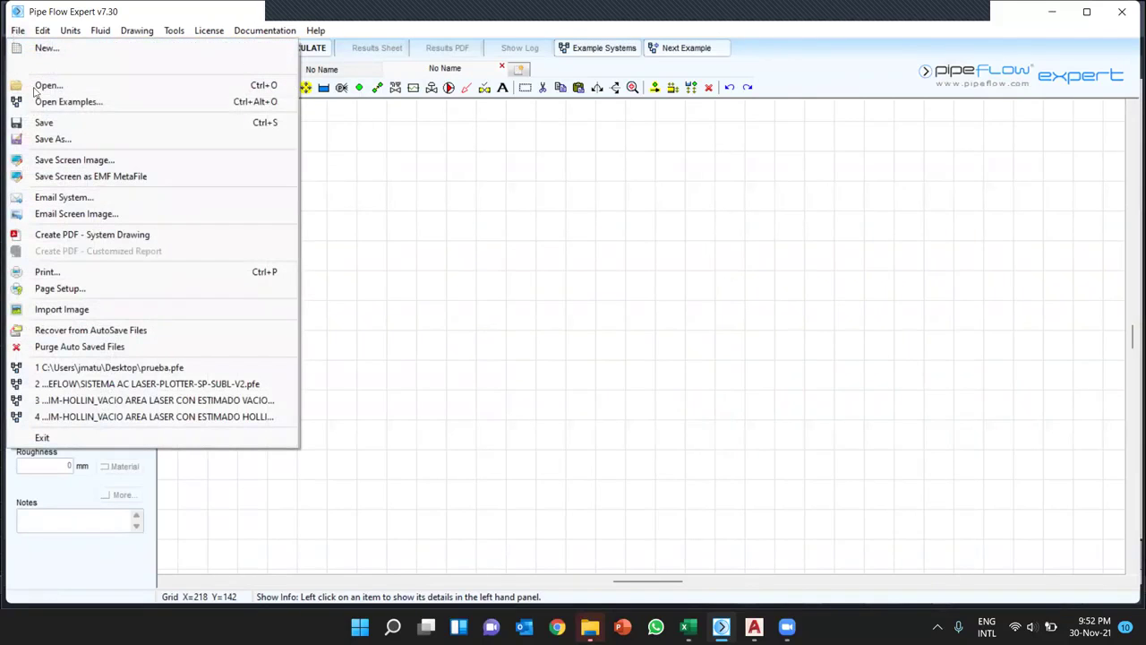
click(66, 140)
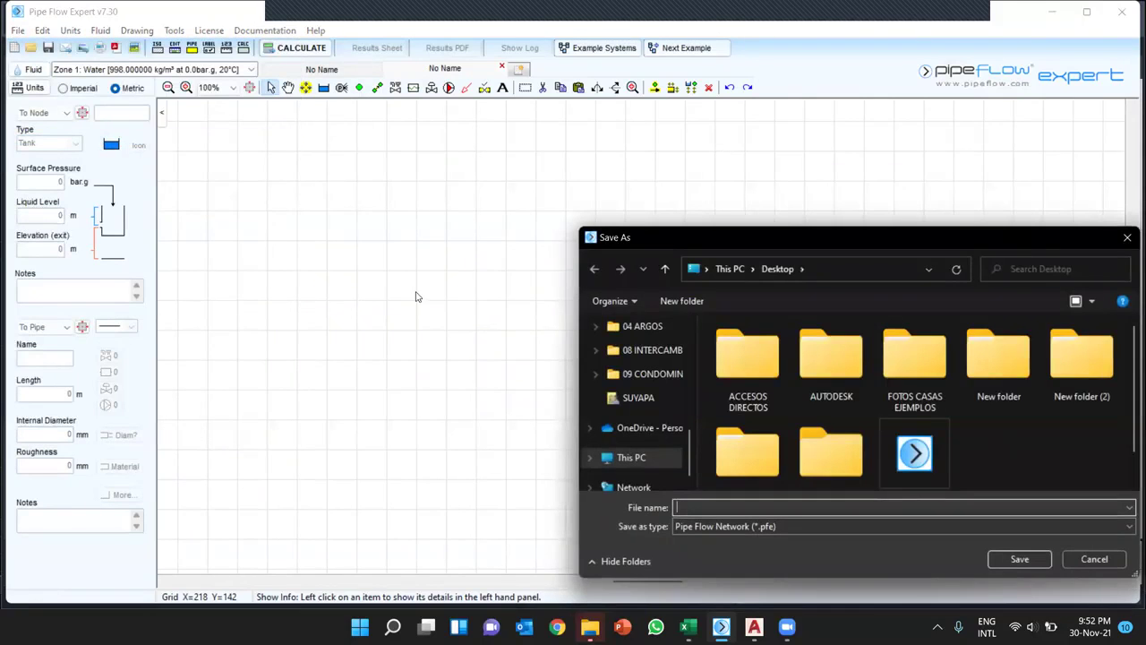
drag(817, 243, 755, 201)
click(654, 465)
text(ej)
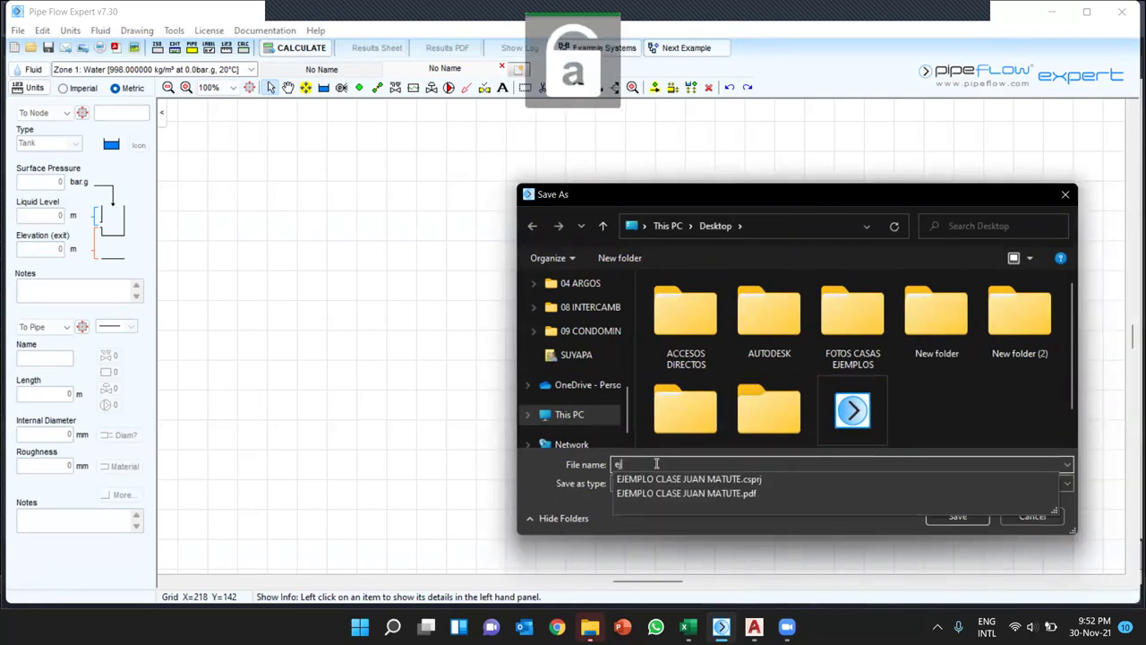
text(em)
key(BackSpace)
key(BackSpace)
key(BackSpace)
key(BackSpace)
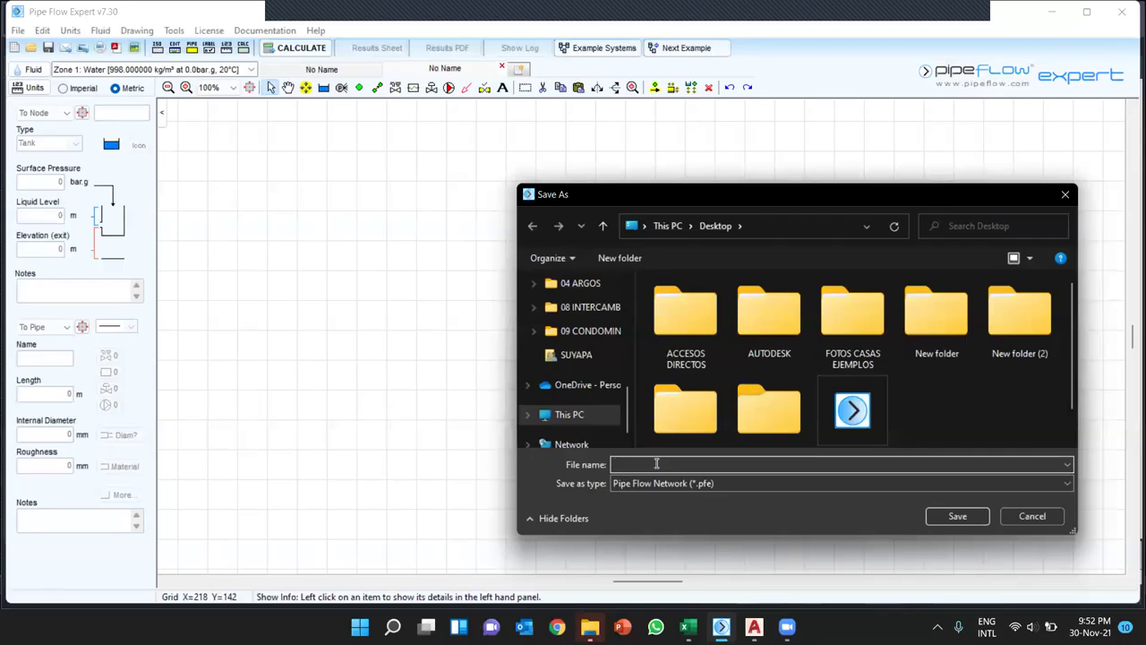
text(ej)
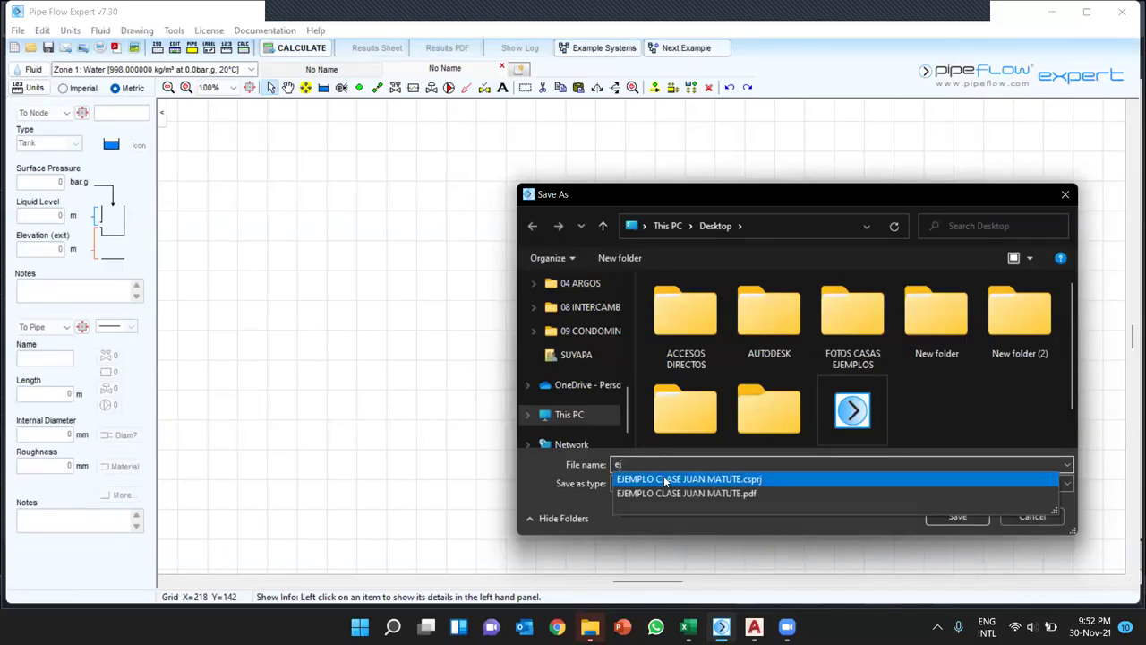
click(666, 481)
click(956, 516)
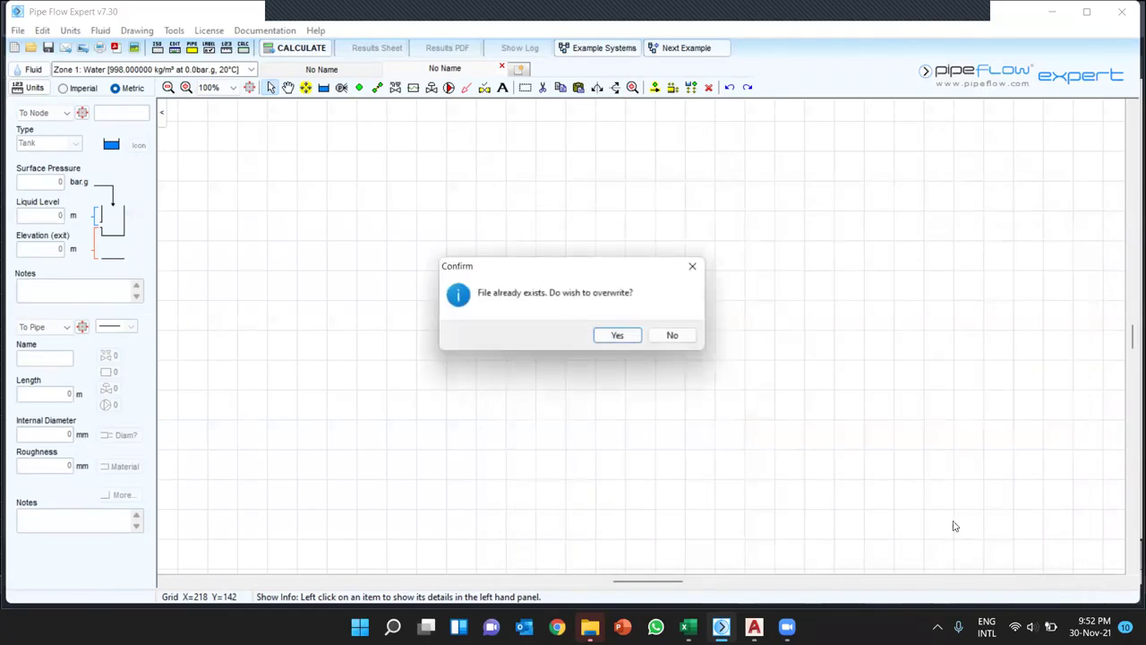
click(625, 336)
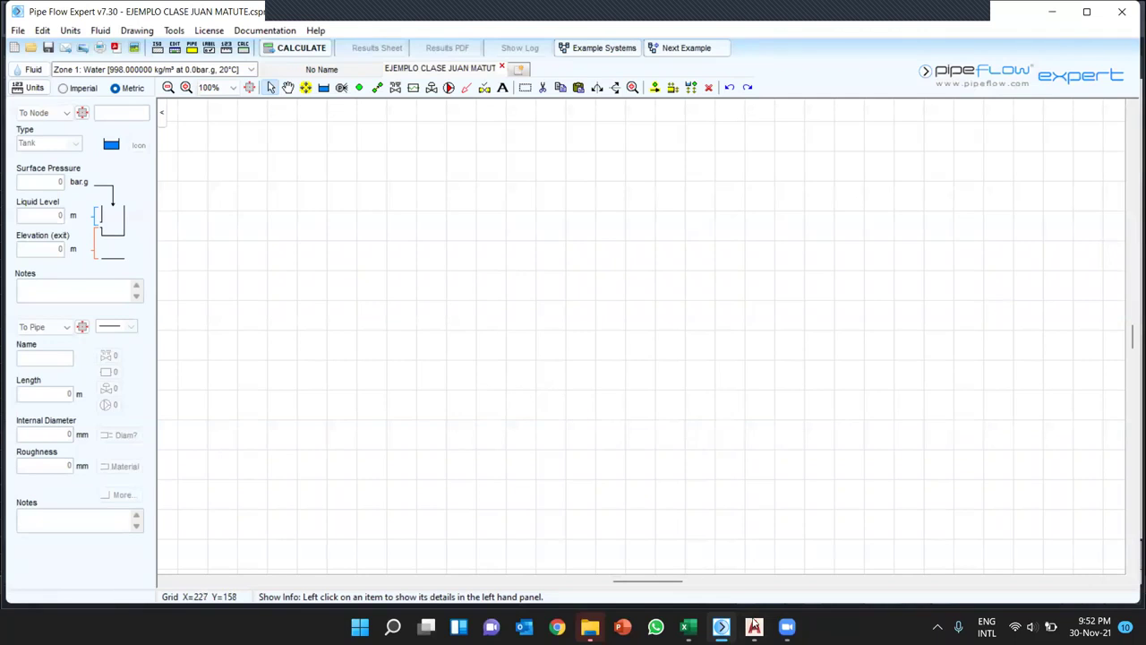
- Save the network again to the Desktop under the suggested EJEMPLO CLASE .csprj file name, overwriting the existing file
click(754, 627)
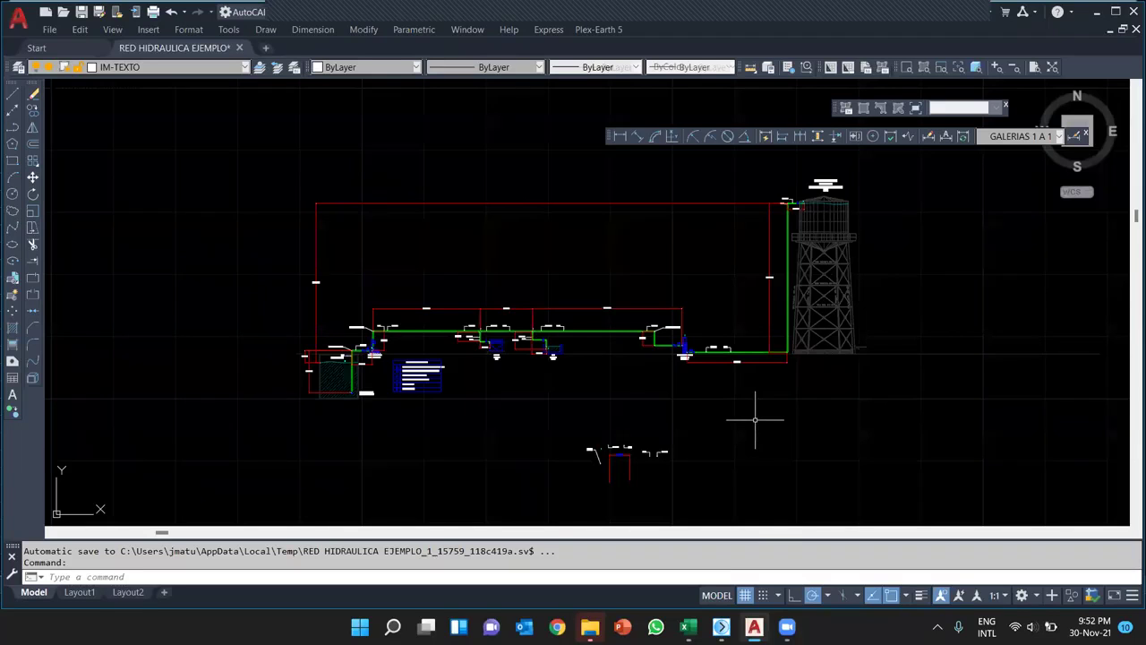
key(alt+Tab)
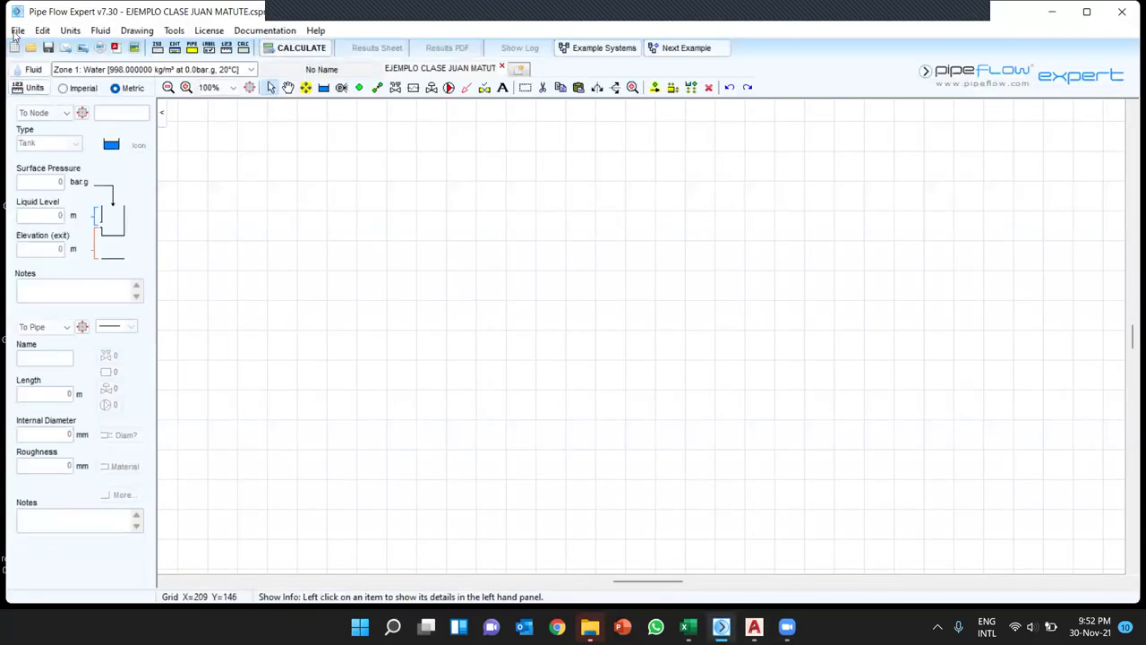
click(17, 31)
click(36, 139)
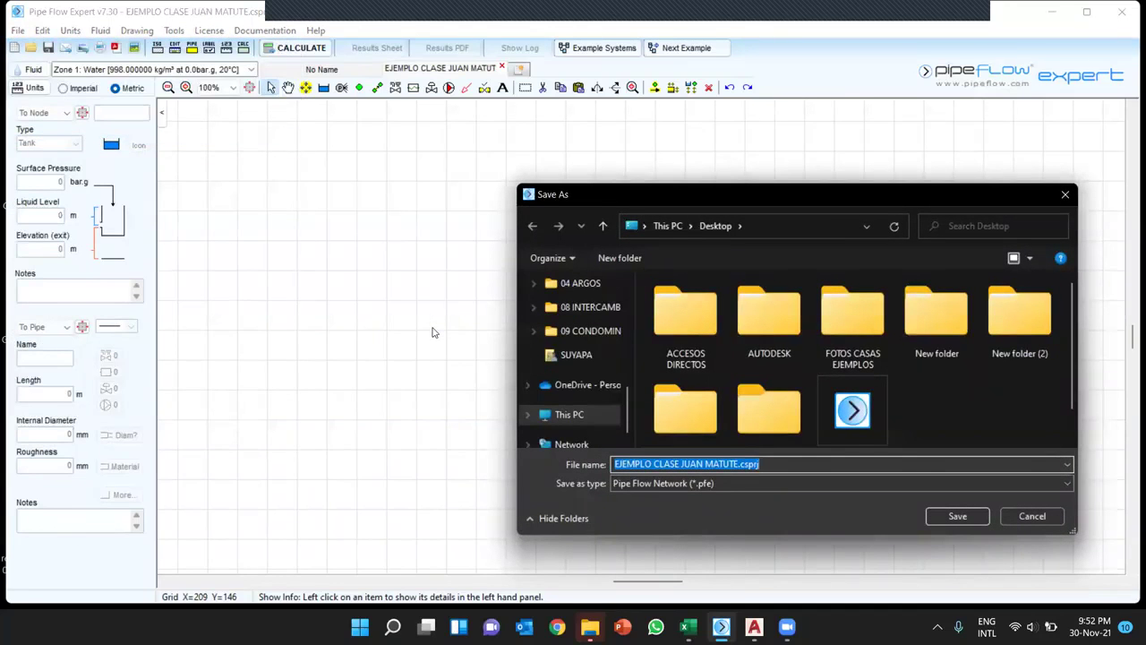
click(956, 516)
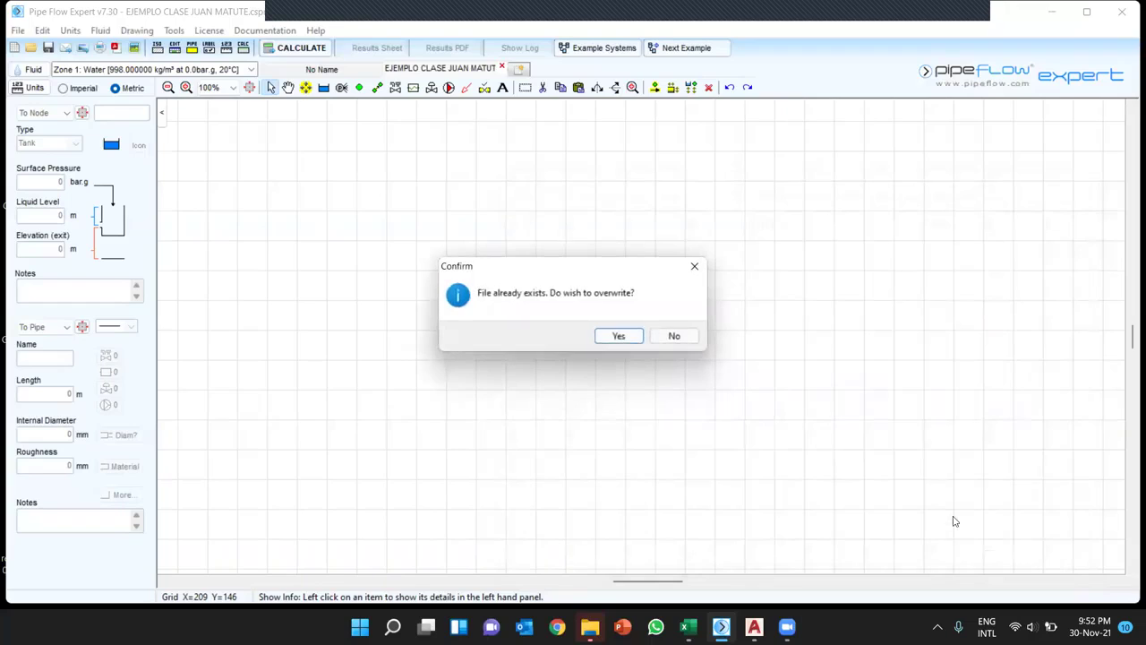
click(622, 336)
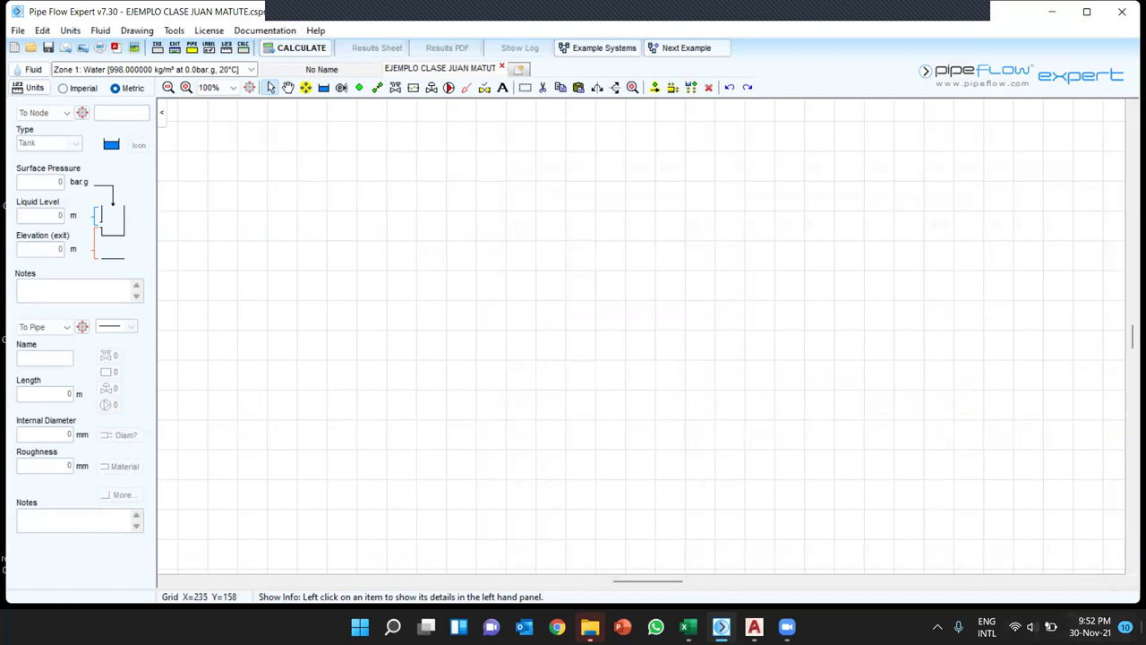
- Show the Windows desktop to look over its saved files, and return to the empty Pipe Flow Expert grid
key(super+d)
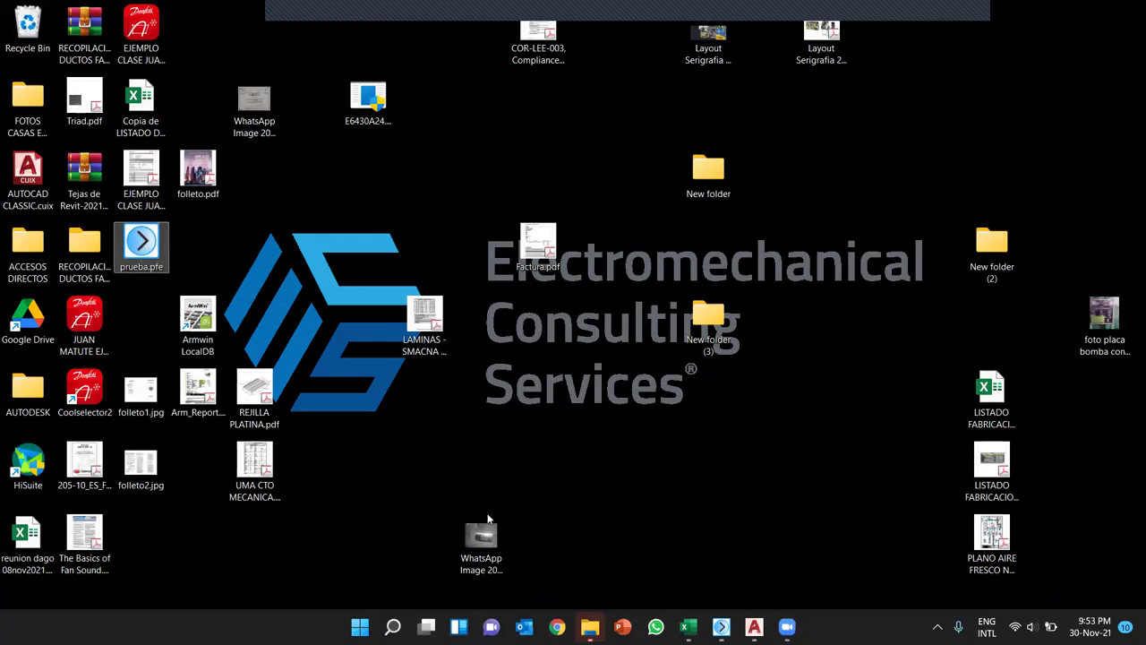
key(super+d)
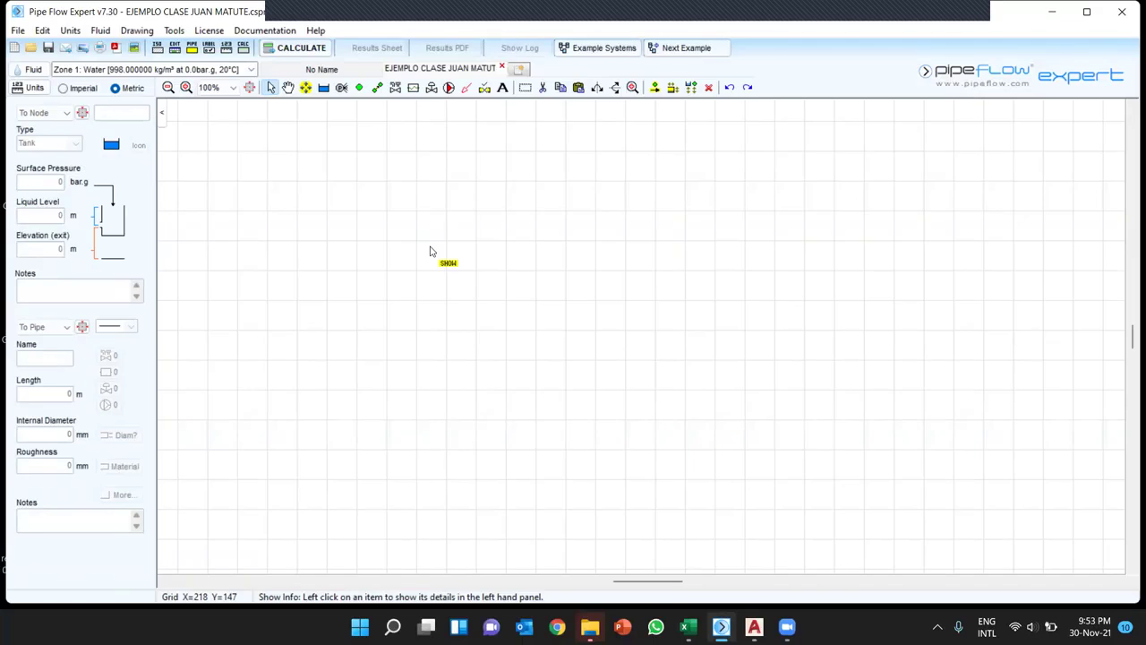
scroll(406, 274, down, 4)
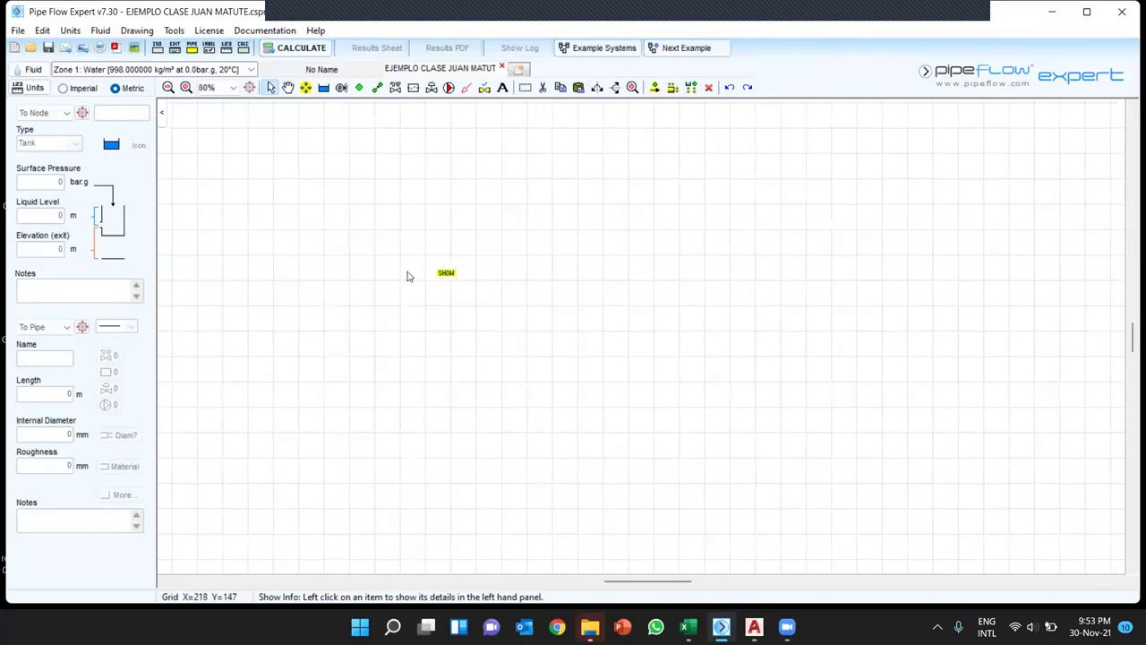
- Switch to AutoCAD and examine the hydraulic network from the well pump to the elevated water tank
key(alt+Tab)
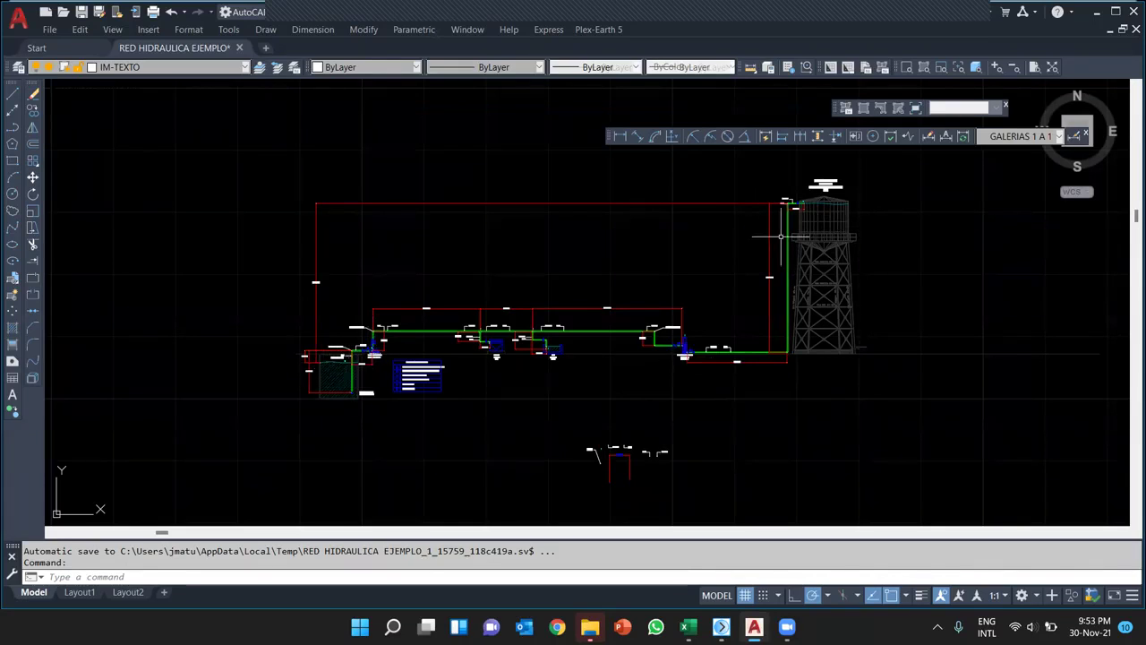
scroll(411, 340, up, 4)
scroll(331, 338, up, 3)
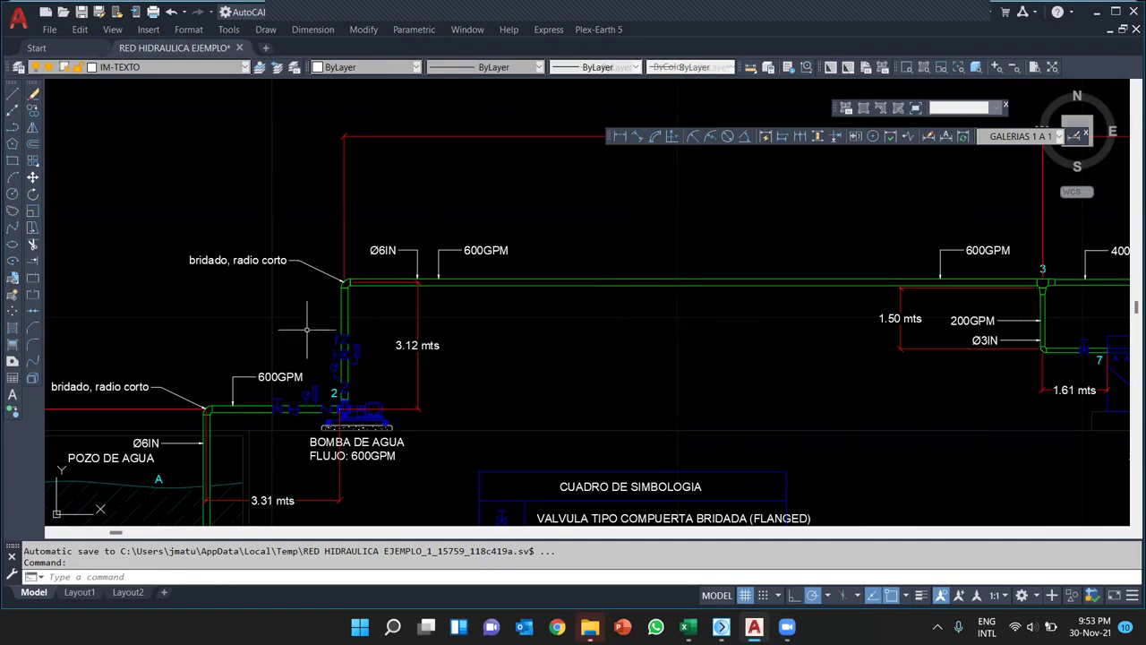
scroll(373, 335, down, 6)
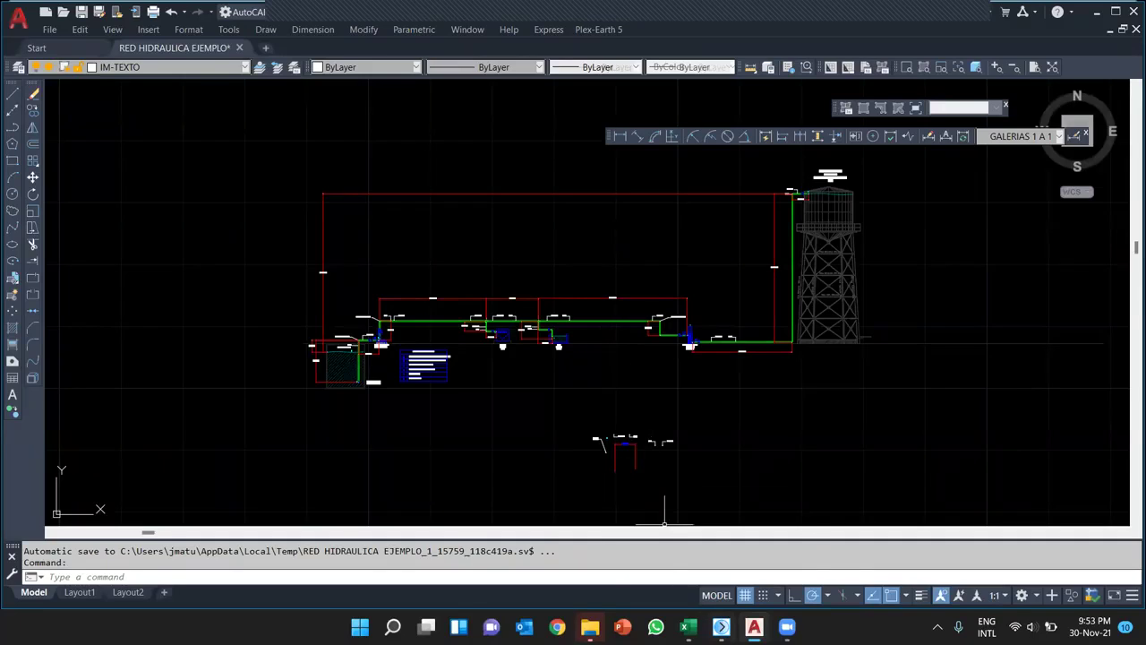
mouse_move(721, 626)
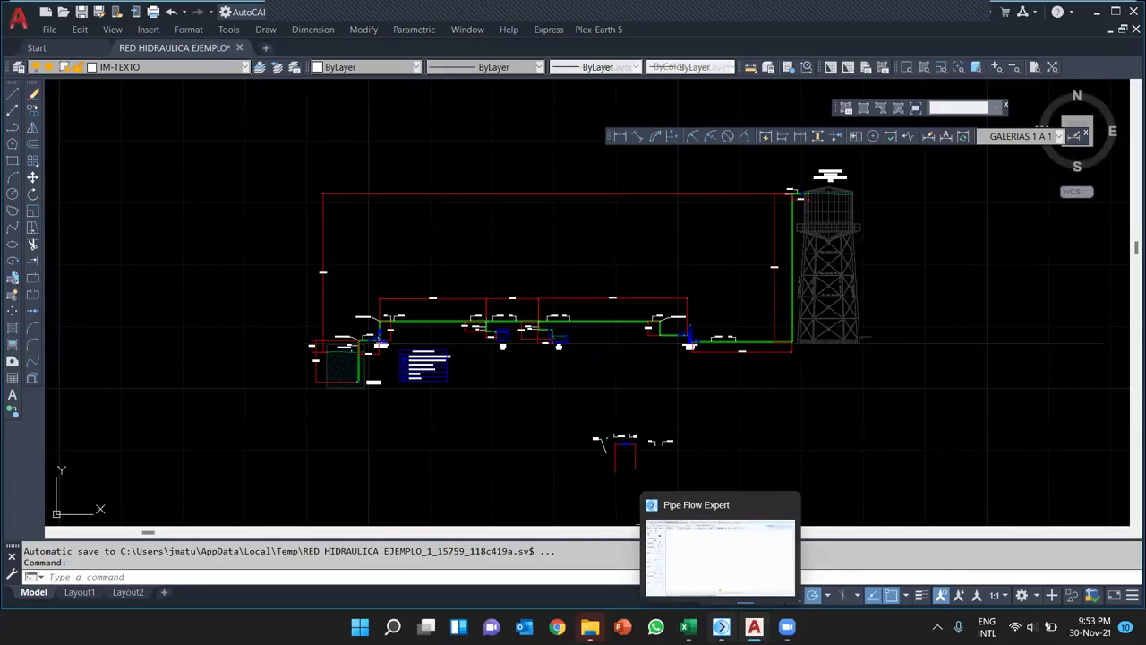
click(720, 627)
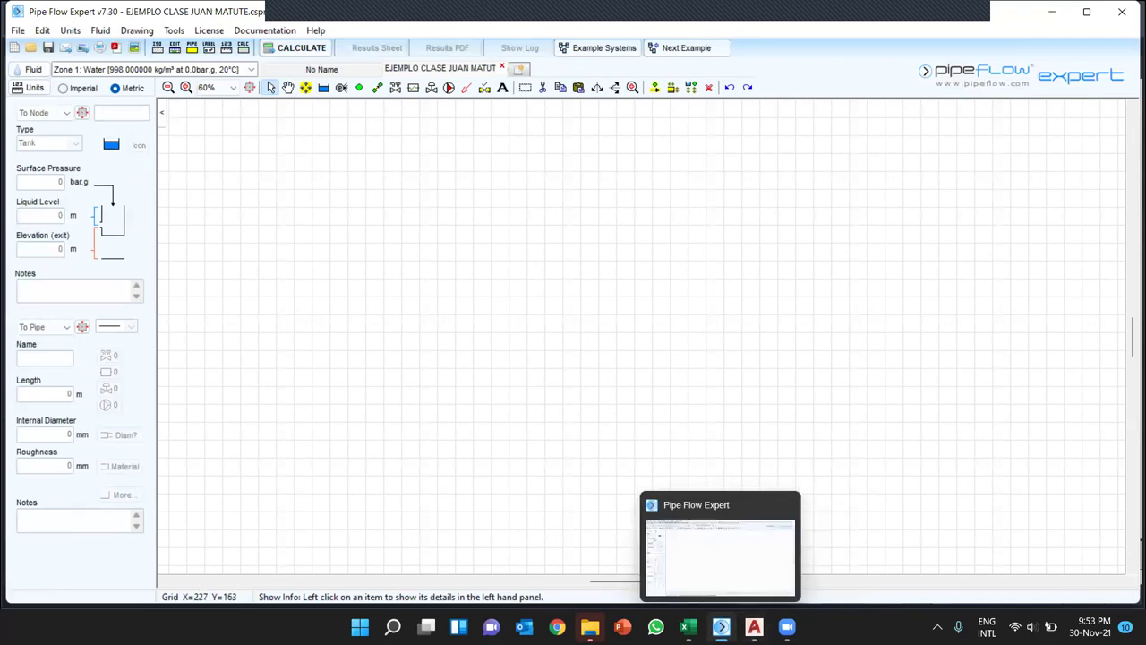
click(721, 627)
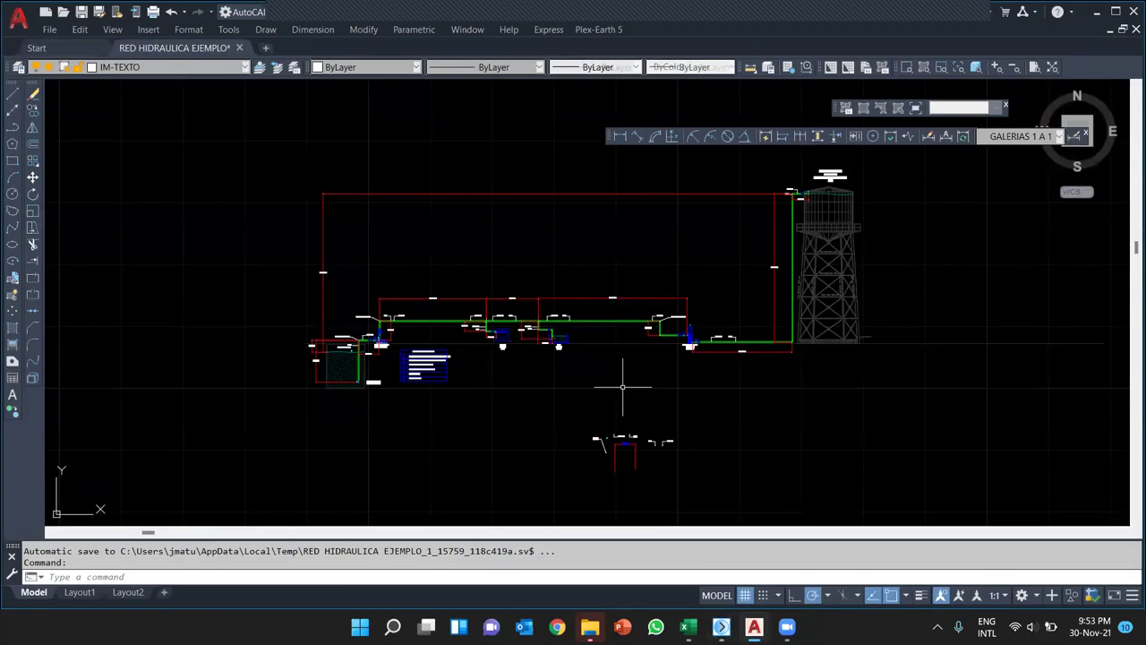
scroll(603, 328, up, 4)
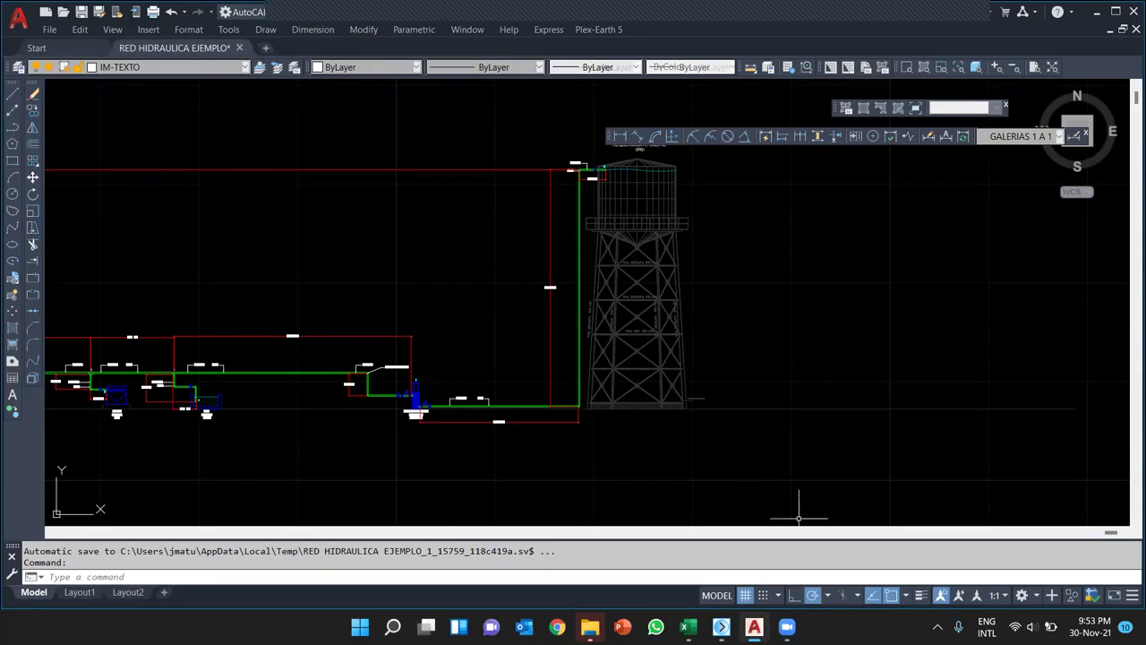
- Switch to Pipe Flow Expert and draw one horizontal pipe between two new join points, accepting the default pipe data
click(720, 627)
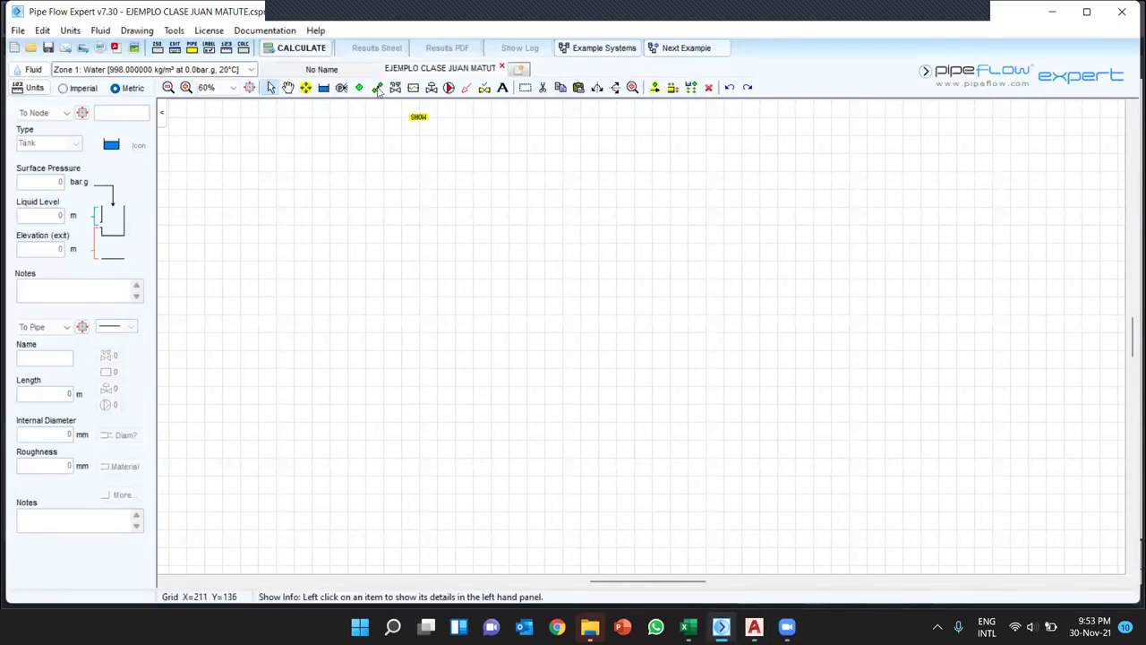
click(377, 87)
click(449, 318)
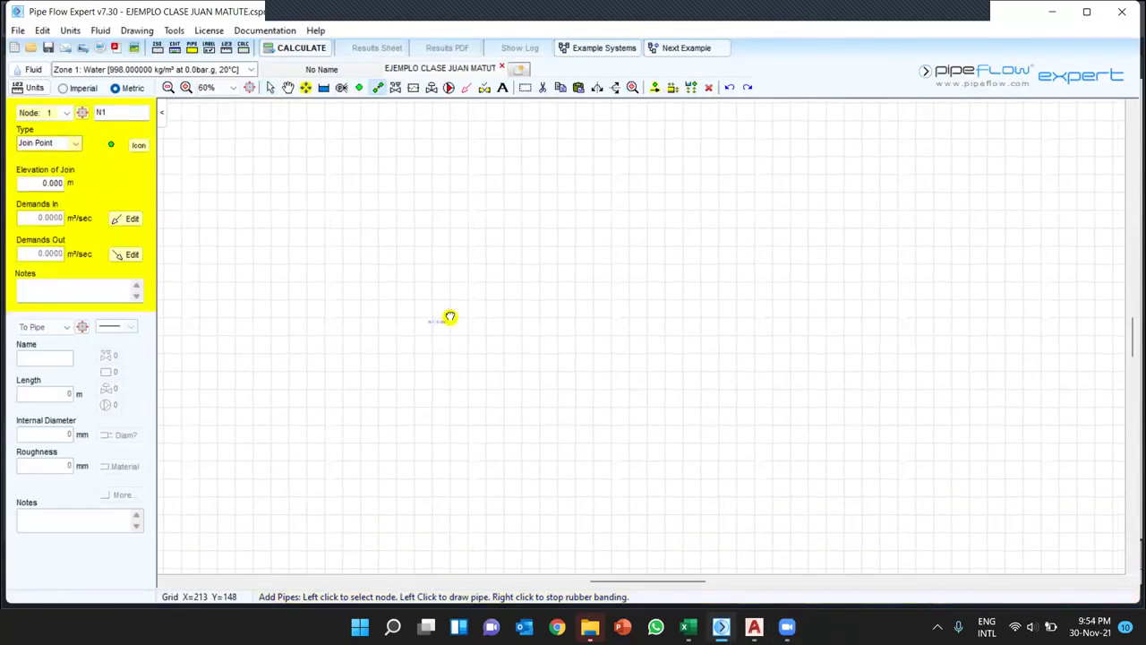
click(576, 323)
click(635, 383)
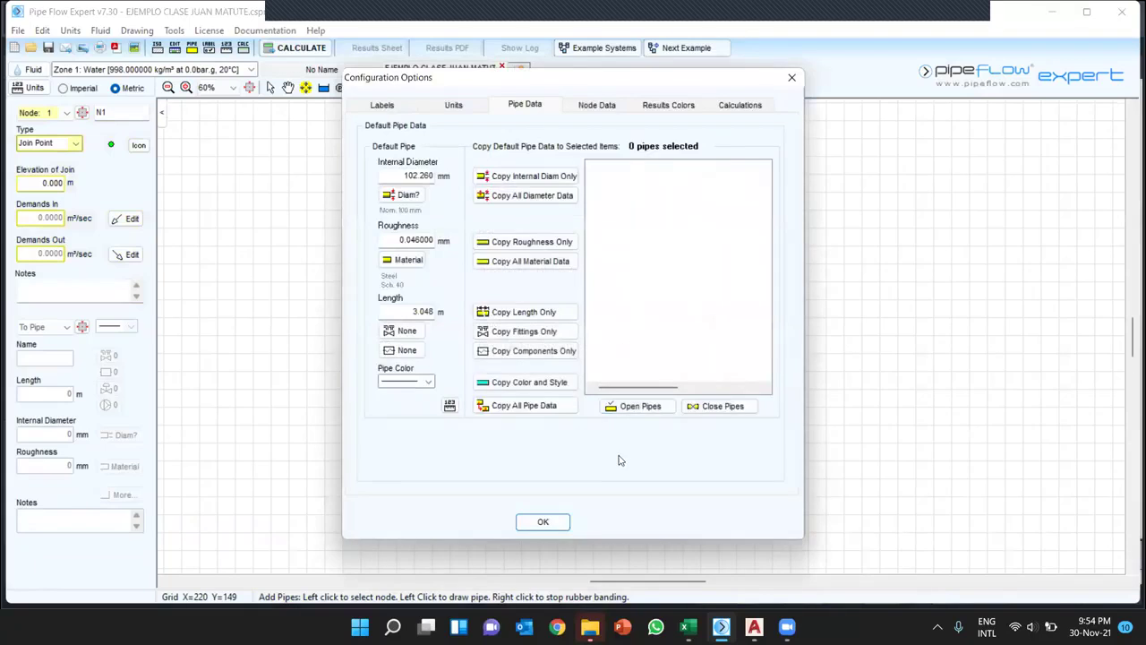
click(539, 520)
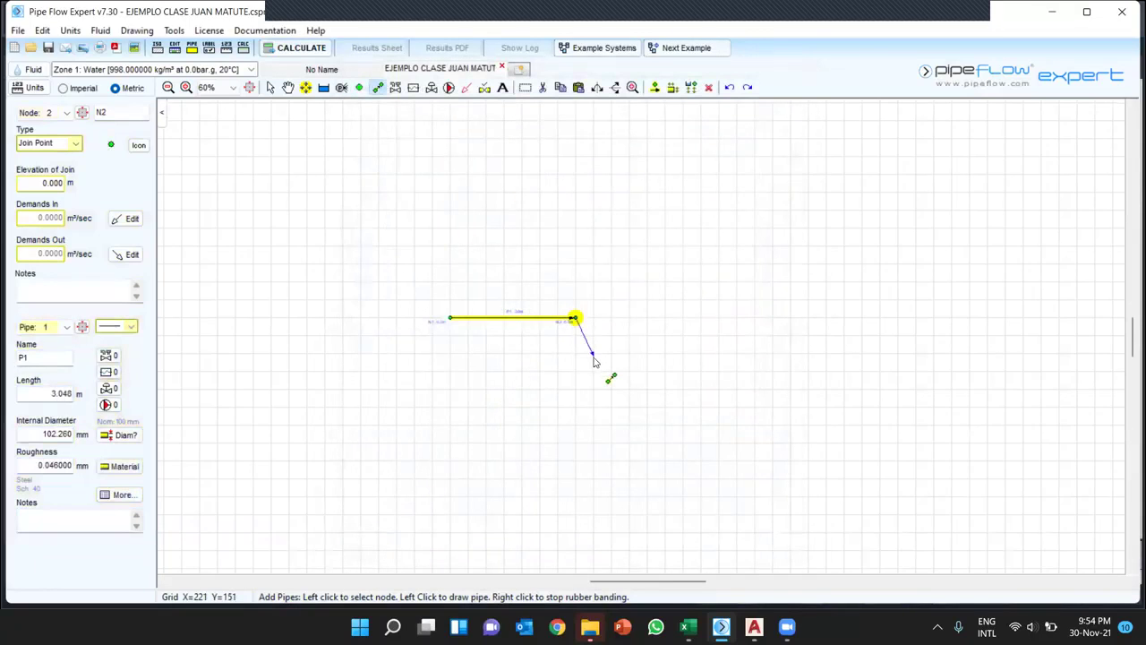
right_click(564, 332)
mouse_move(469, 331)
scroll(471, 328, up, 1)
scroll(471, 329, up, 1)
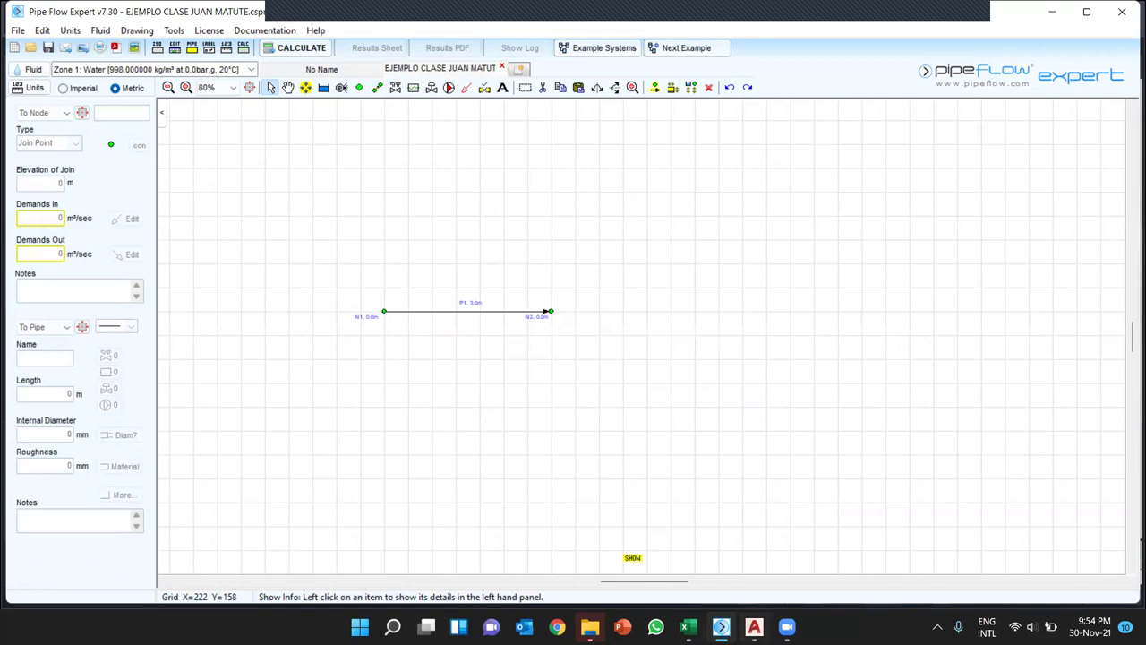
- Switch to AutoCAD and examine the vertical riser and the inlet pipe of the elevated hot-water tank
click(754, 627)
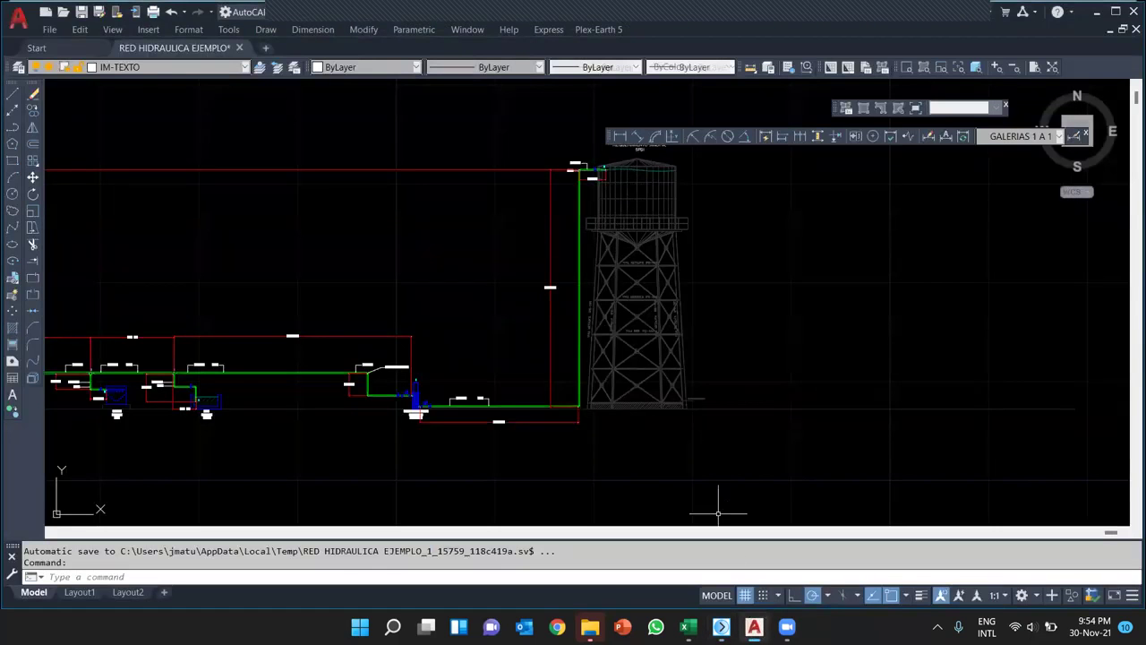
click(754, 627)
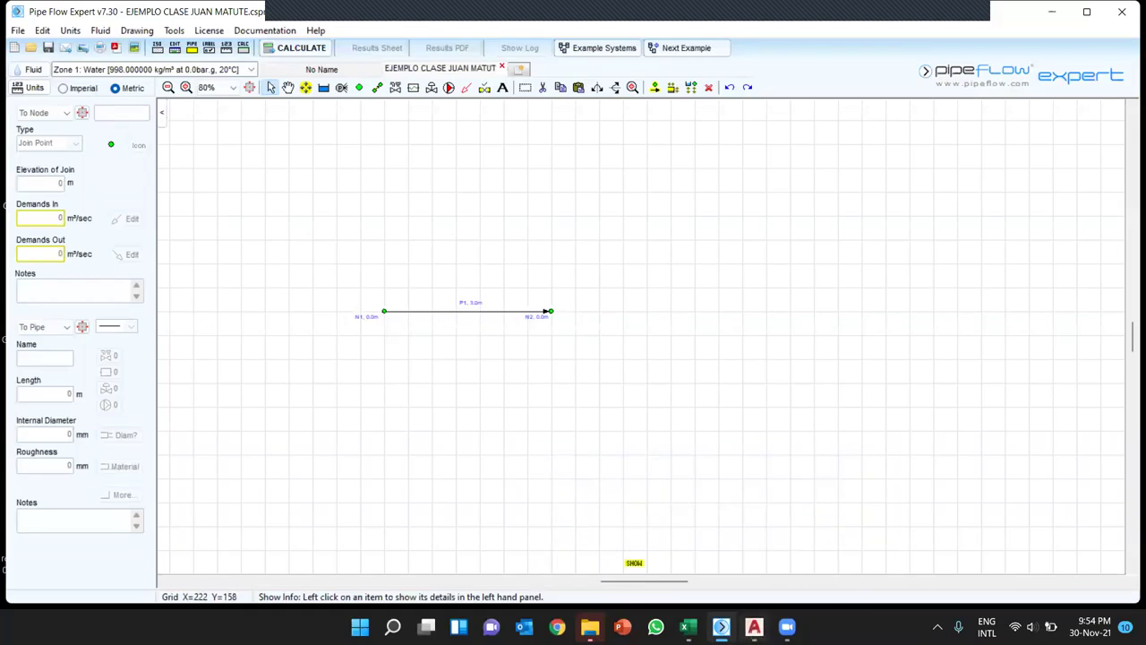
click(754, 627)
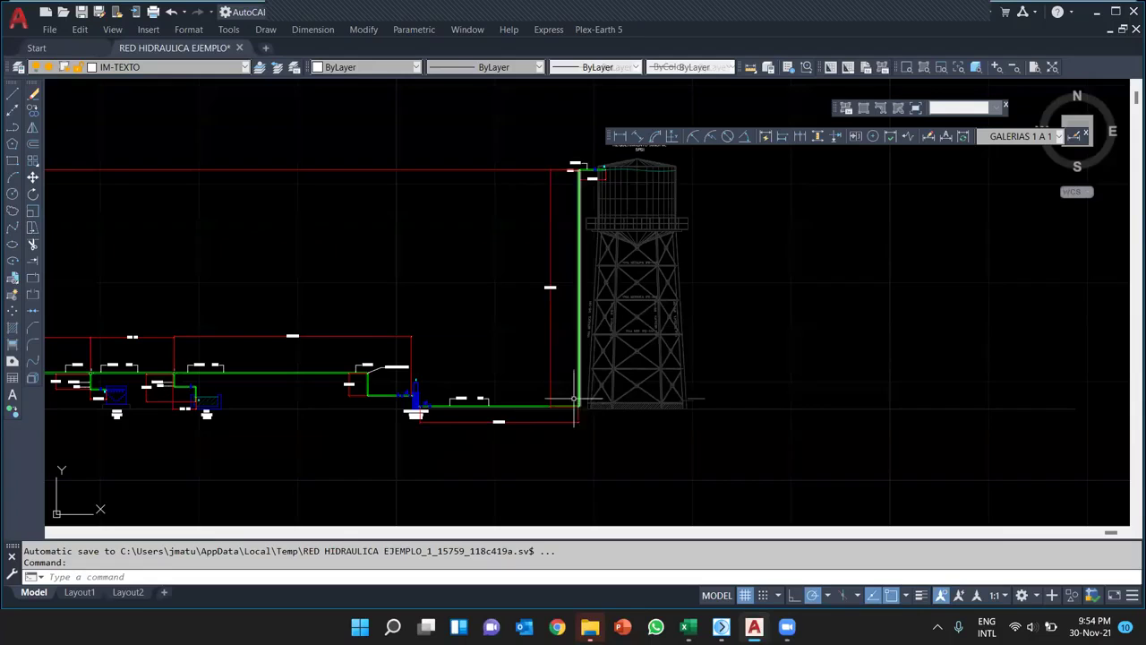
scroll(581, 160, up, 4)
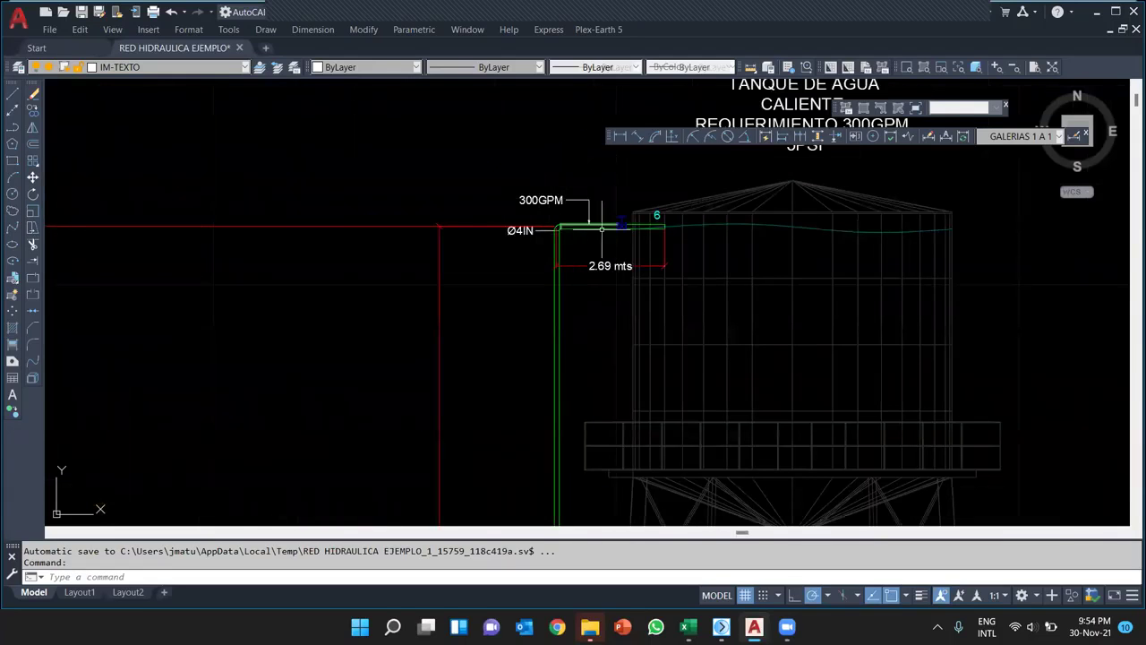
scroll(626, 189, up, 1)
scroll(625, 189, down, 5)
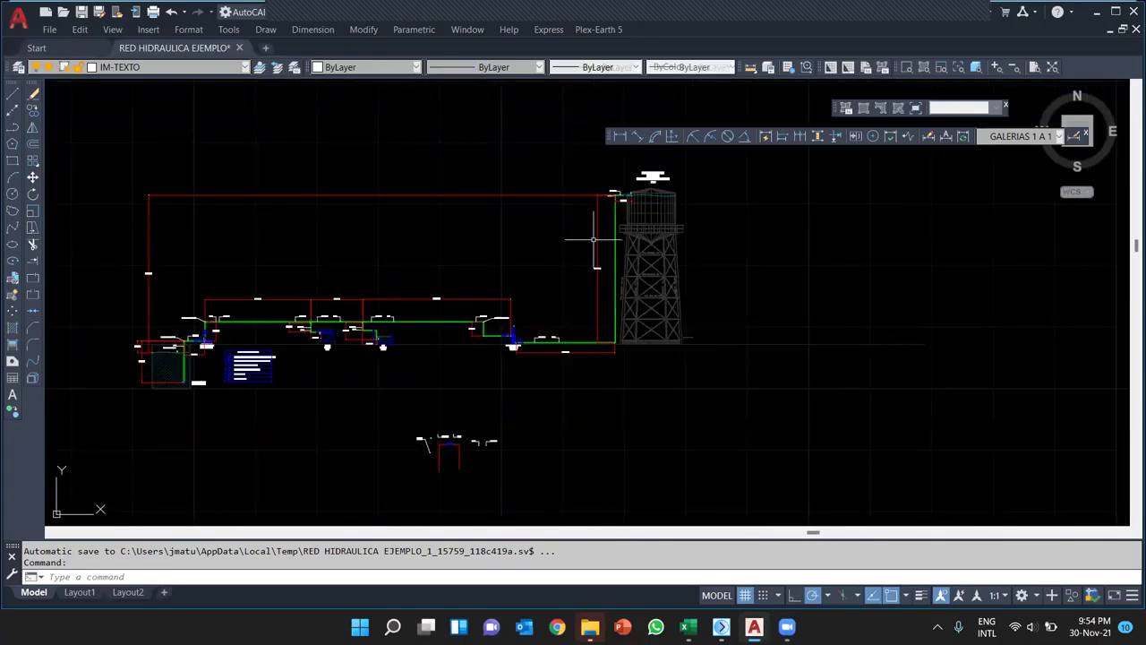
scroll(594, 230, up, 4)
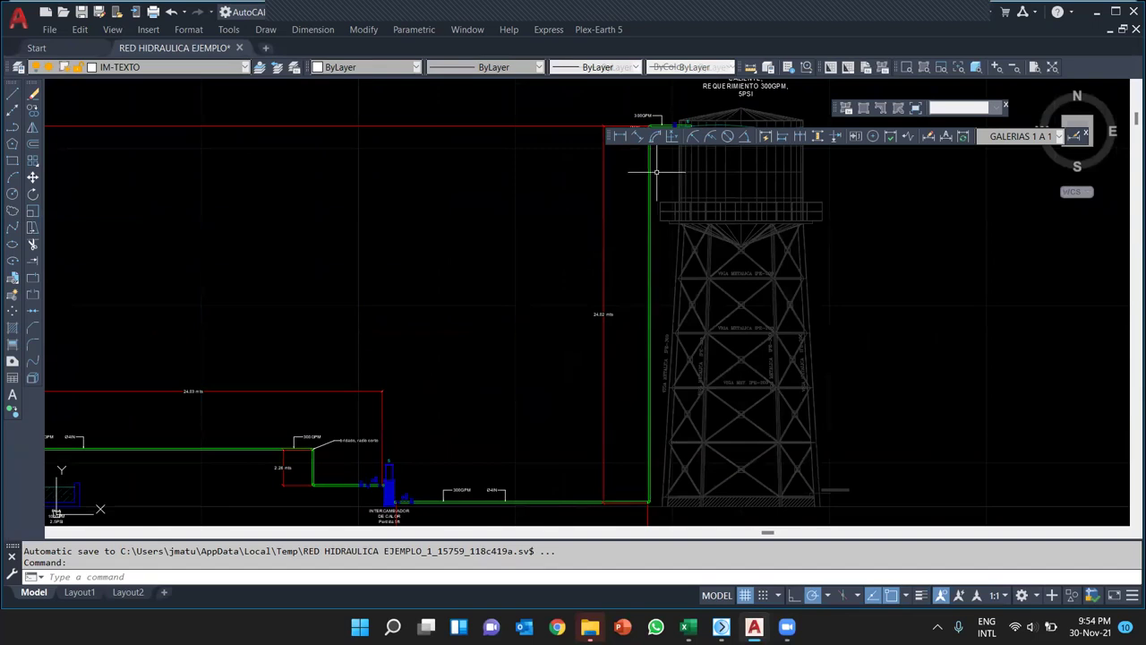
- Return to Pipe Flow Expert, window-select the horizontal pipe with its two join points, and delete them
click(721, 626)
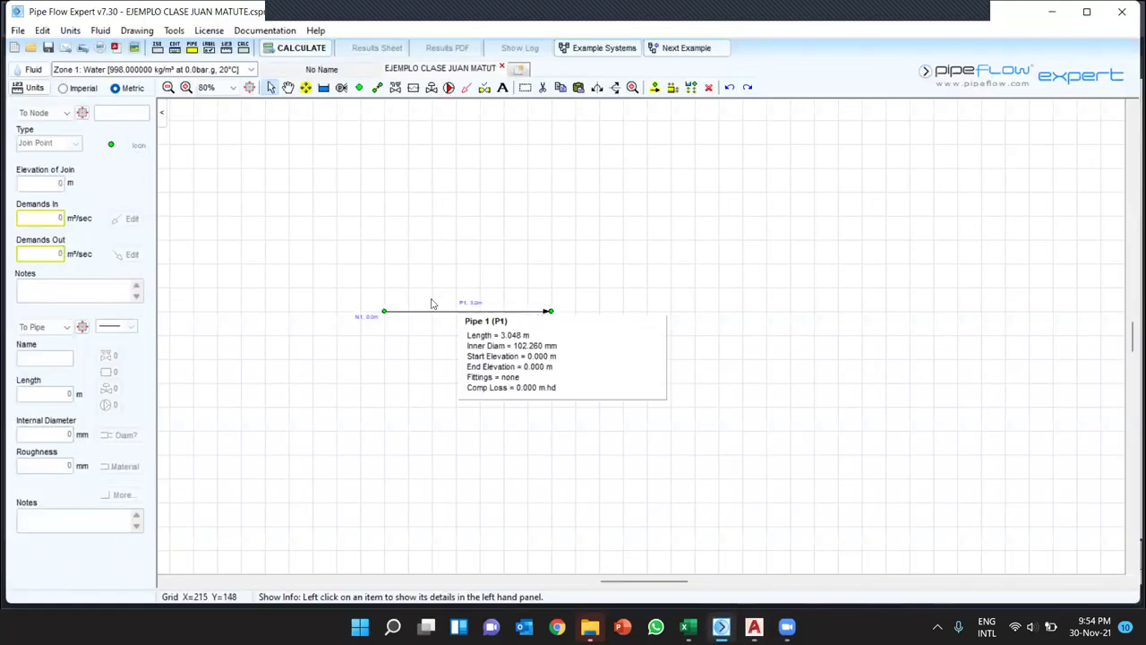
click(525, 87)
drag(318, 238, 614, 388)
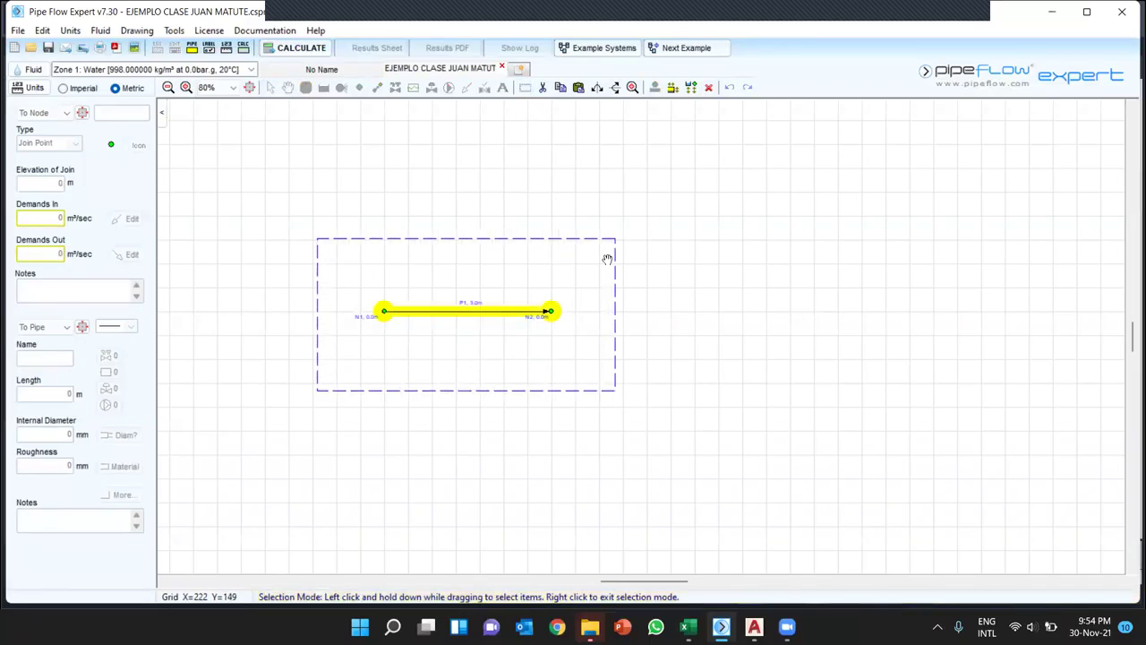
click(709, 87)
click(615, 345)
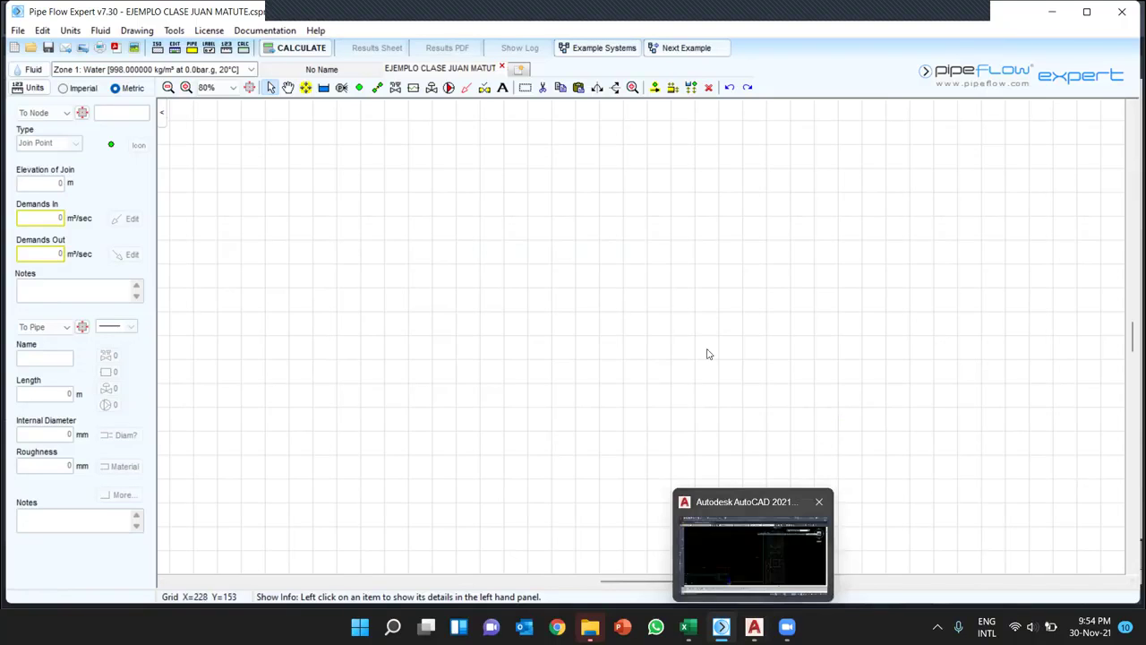
- Switch to AutoCAD and examine the network from the well's foot valve at point 1 to the water pump at point 2
click(754, 627)
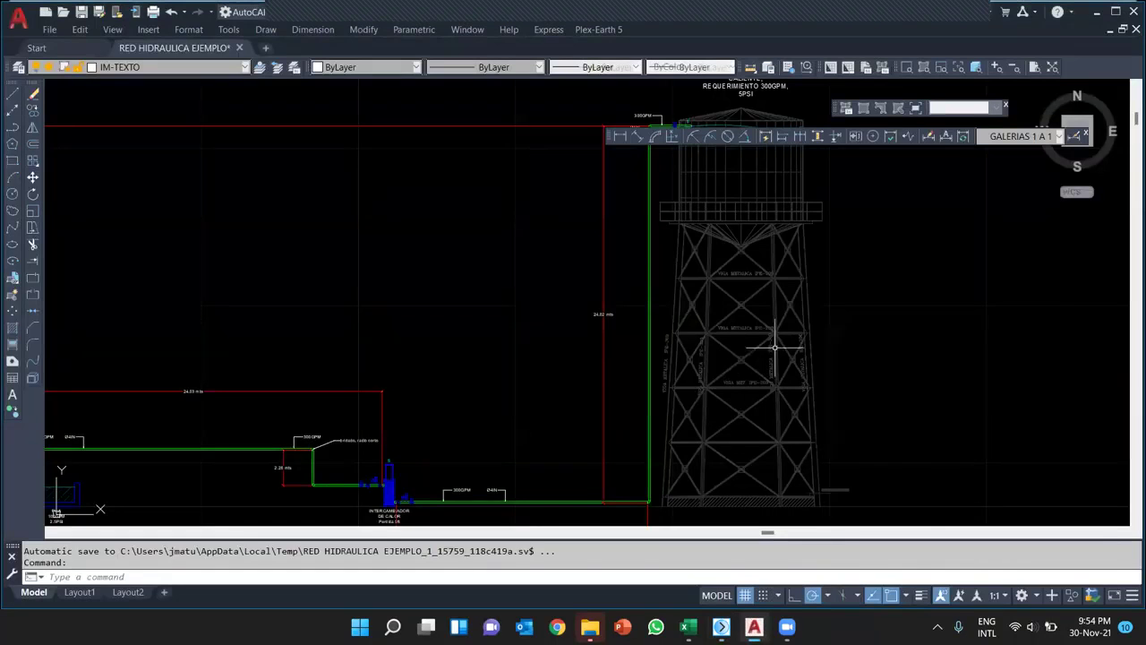
scroll(775, 347, down, 8)
scroll(809, 263, up, 5)
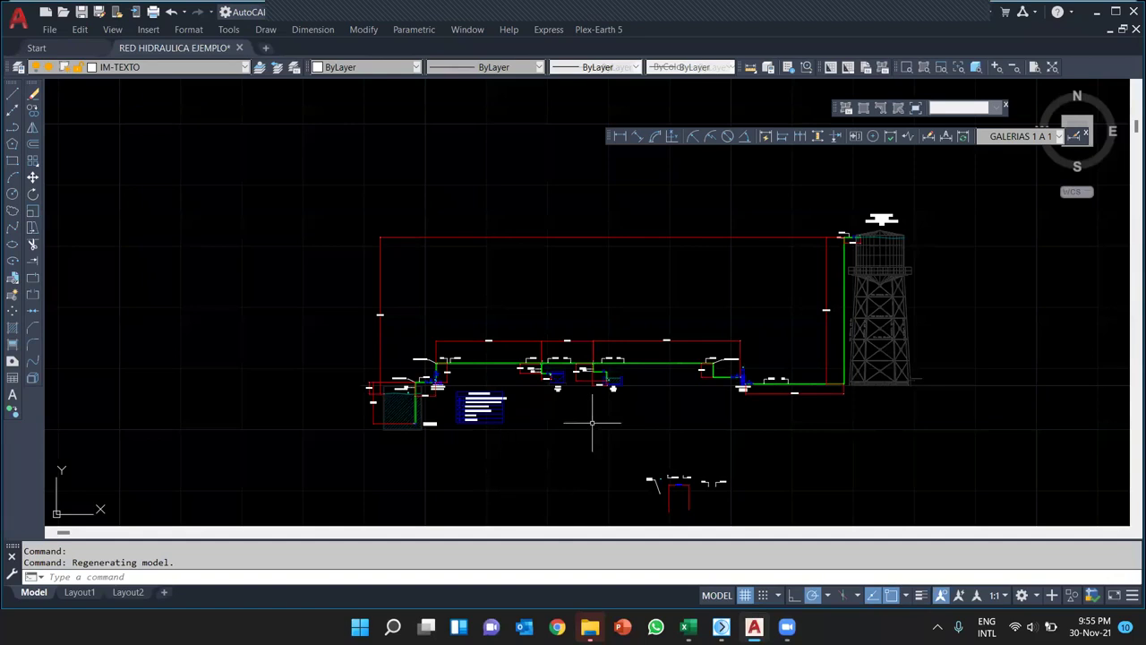
scroll(428, 424, up, 10)
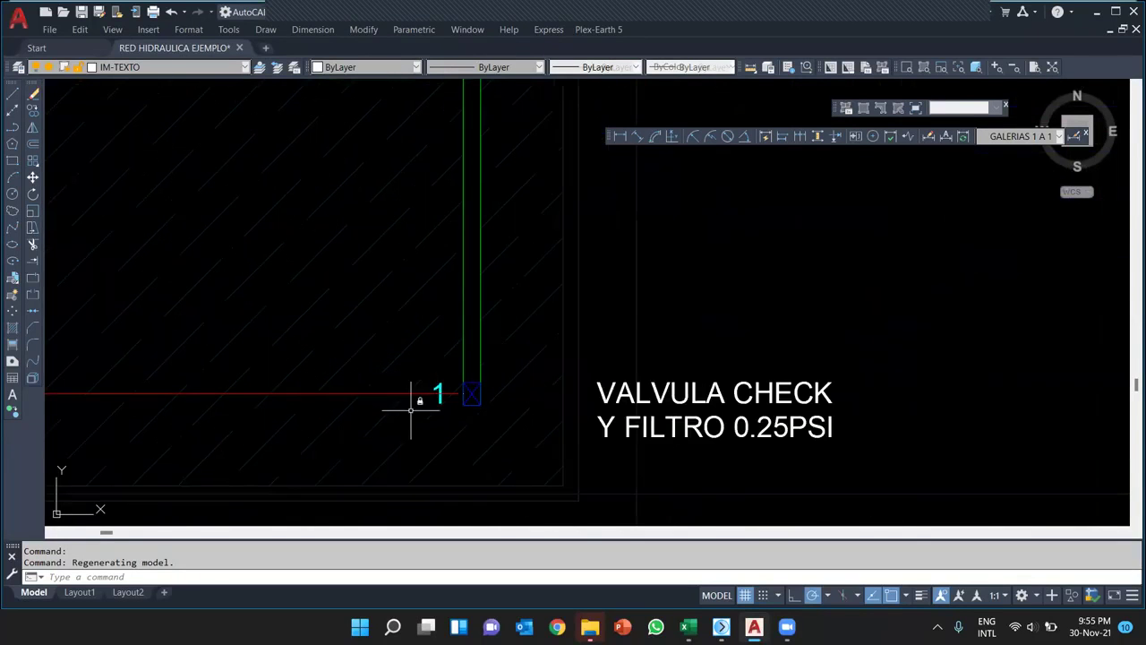
scroll(419, 456, down, 5)
scroll(430, 385, down, 2)
scroll(447, 345, up, 6)
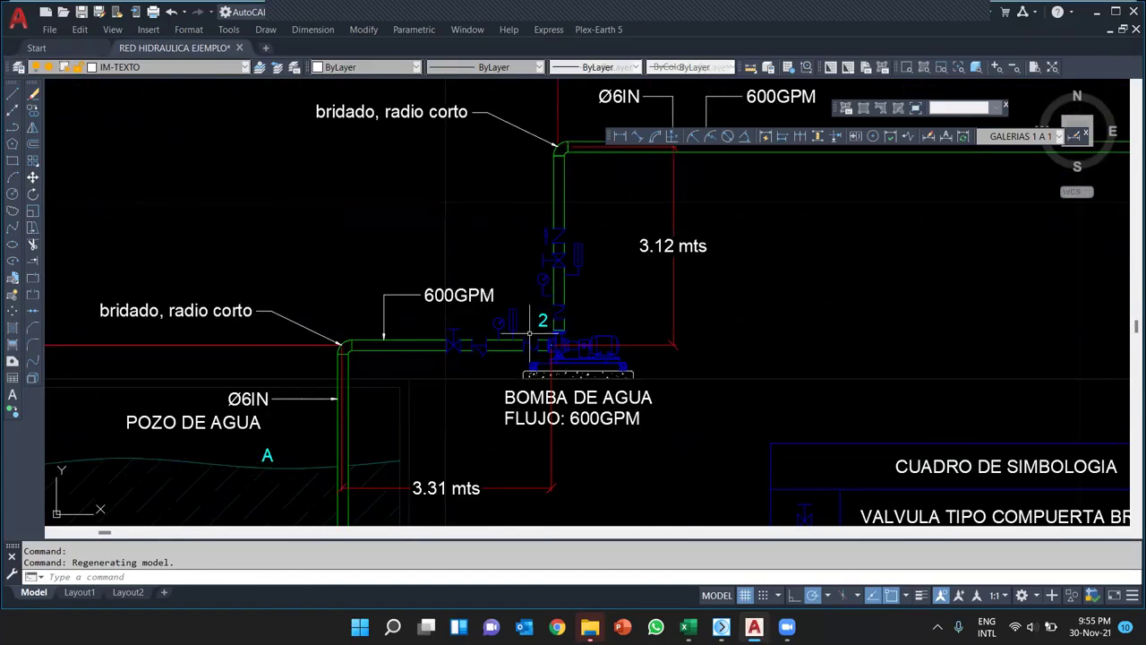
scroll(432, 364, down, 4)
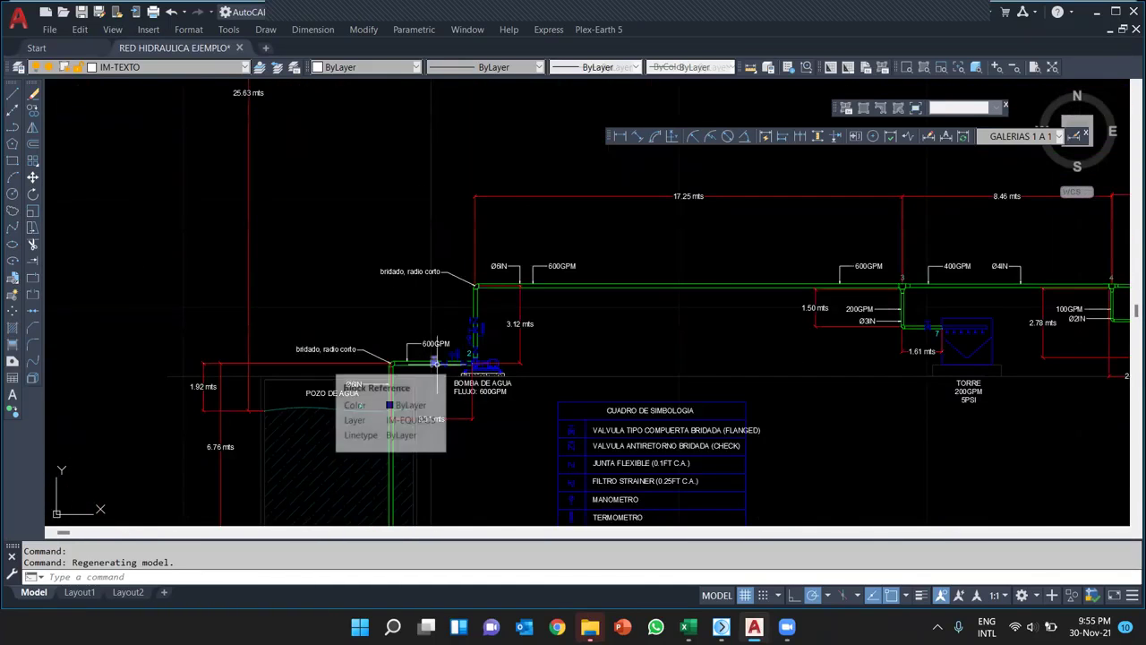
scroll(434, 221, down, 4)
scroll(477, 361, down, 3)
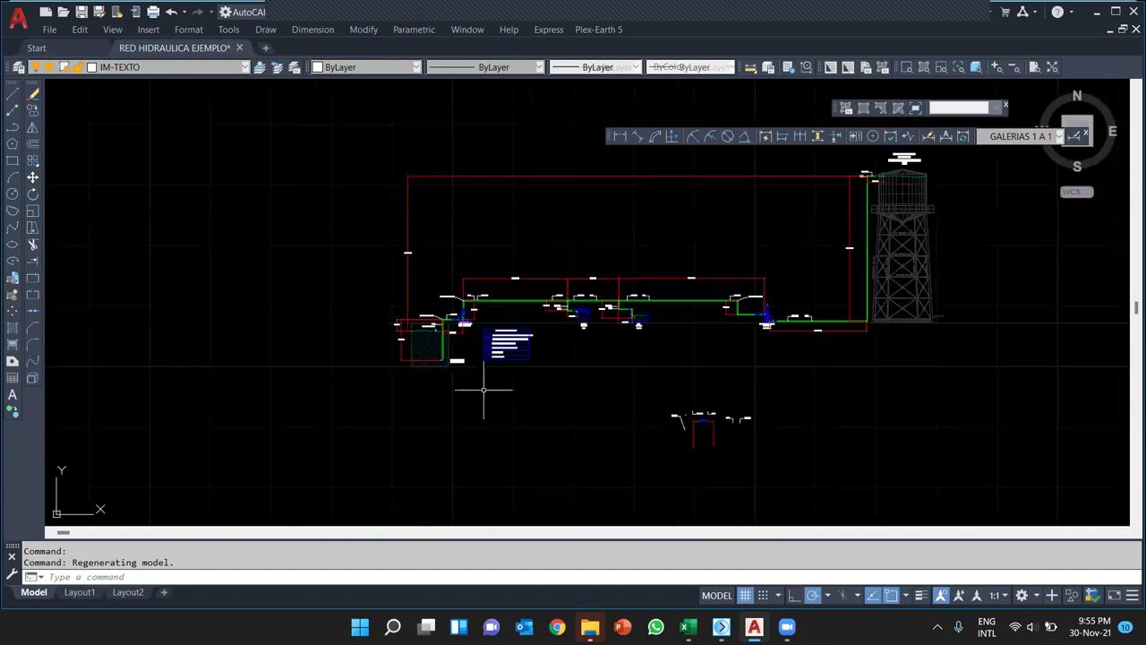
- Switch to Pipe Flow Expert and draw a first horizontal pipe between two join points, keeping the default Steel Sch. 40 pipe data
scroll(828, 210, up, 2)
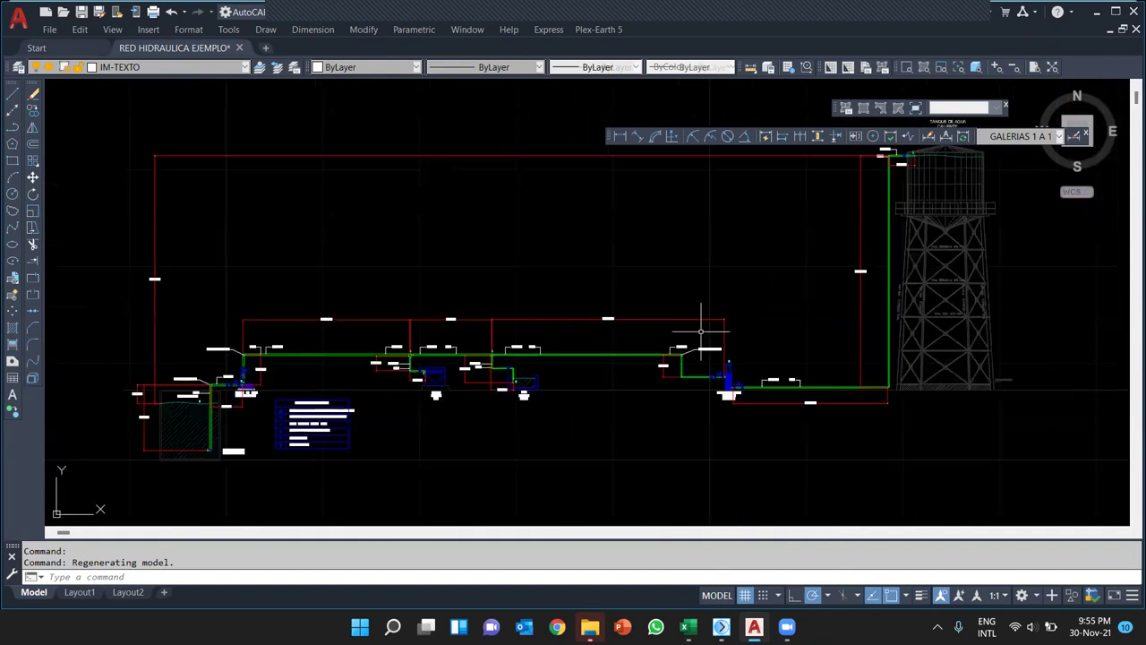
mouse_move(721, 626)
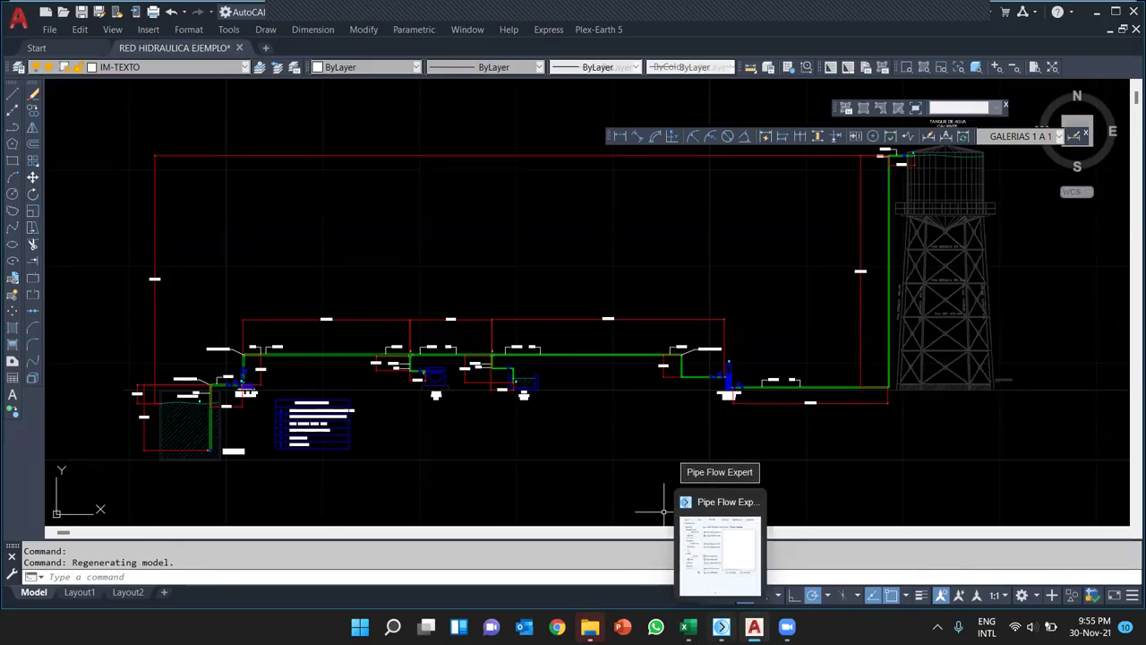
click(720, 551)
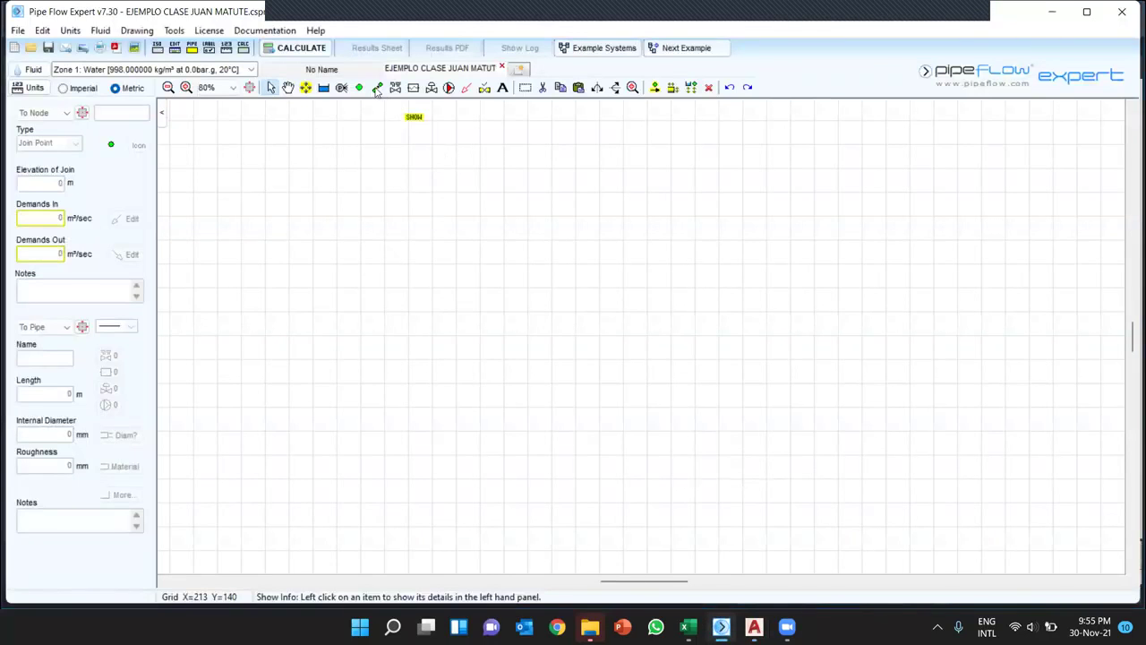
click(377, 86)
click(338, 312)
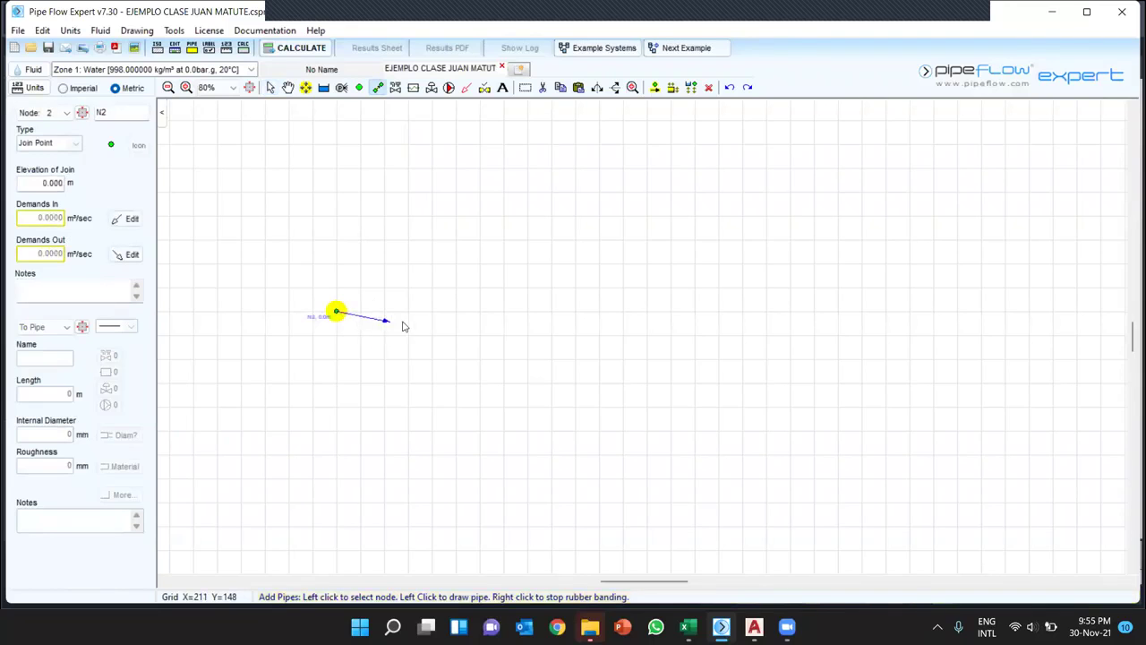
click(430, 314)
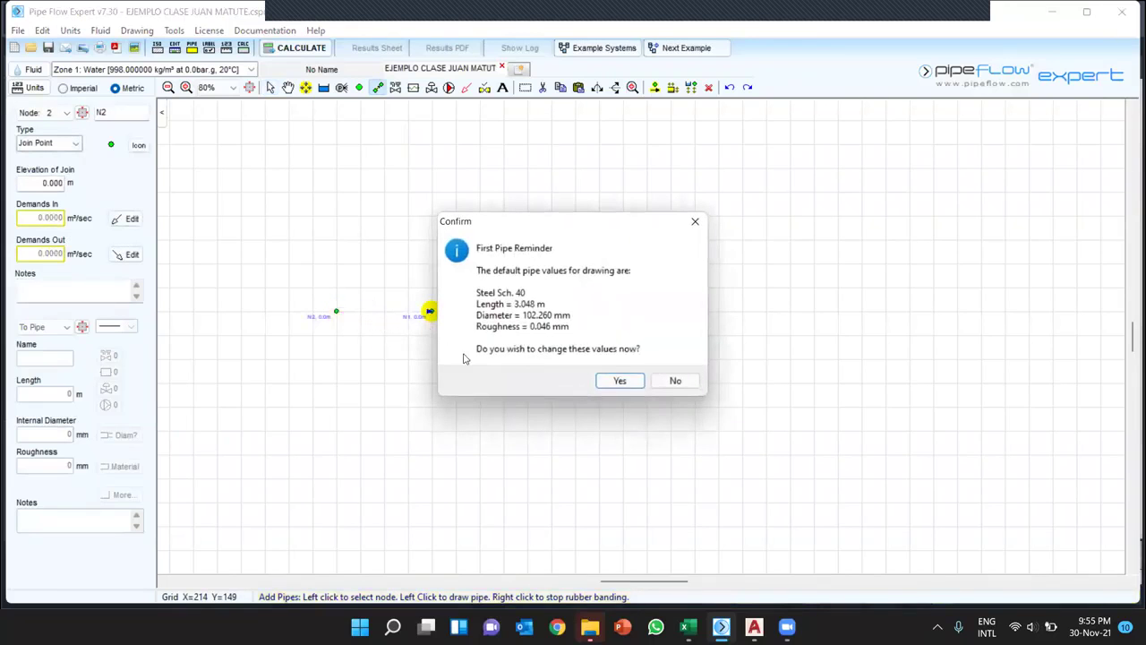
click(618, 387)
click(540, 521)
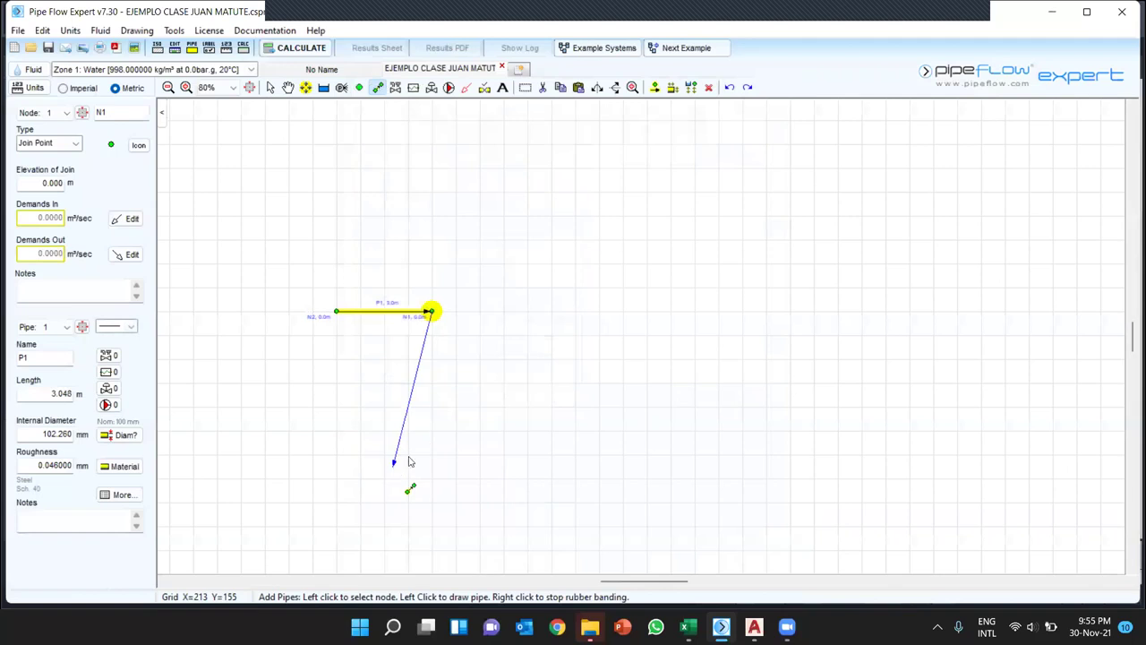
- Following the pump area of the AutoCAD drawing, extend the line with a shorter horizontal pipe and a vertical pipe rising from its end
key(alt+Tab)
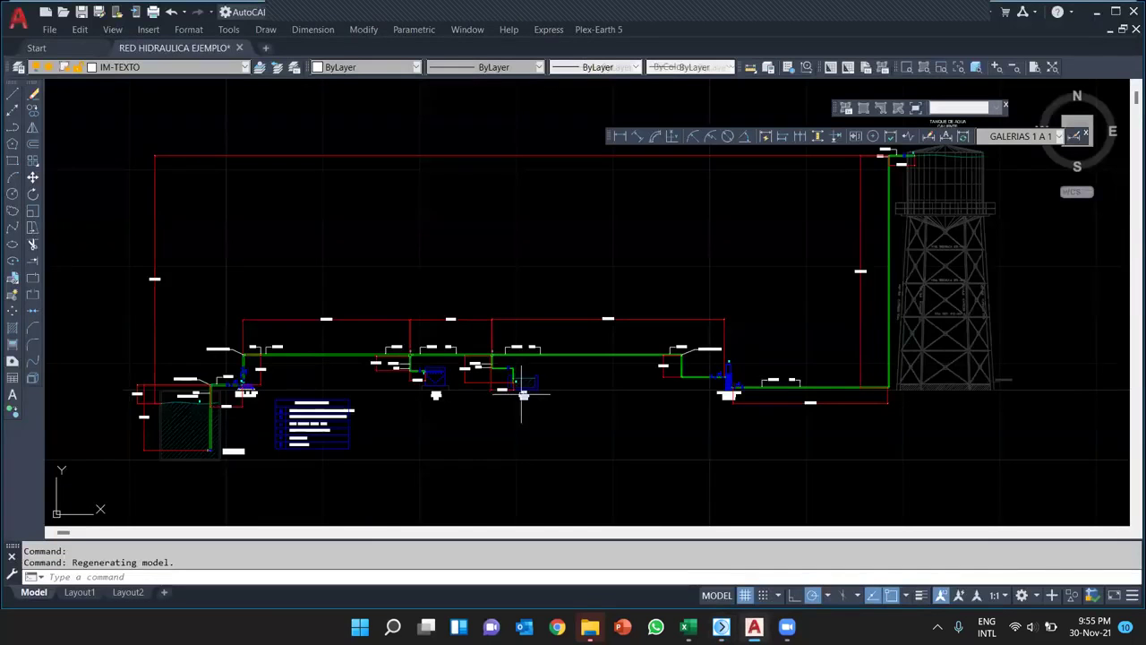
scroll(215, 394, up, 3)
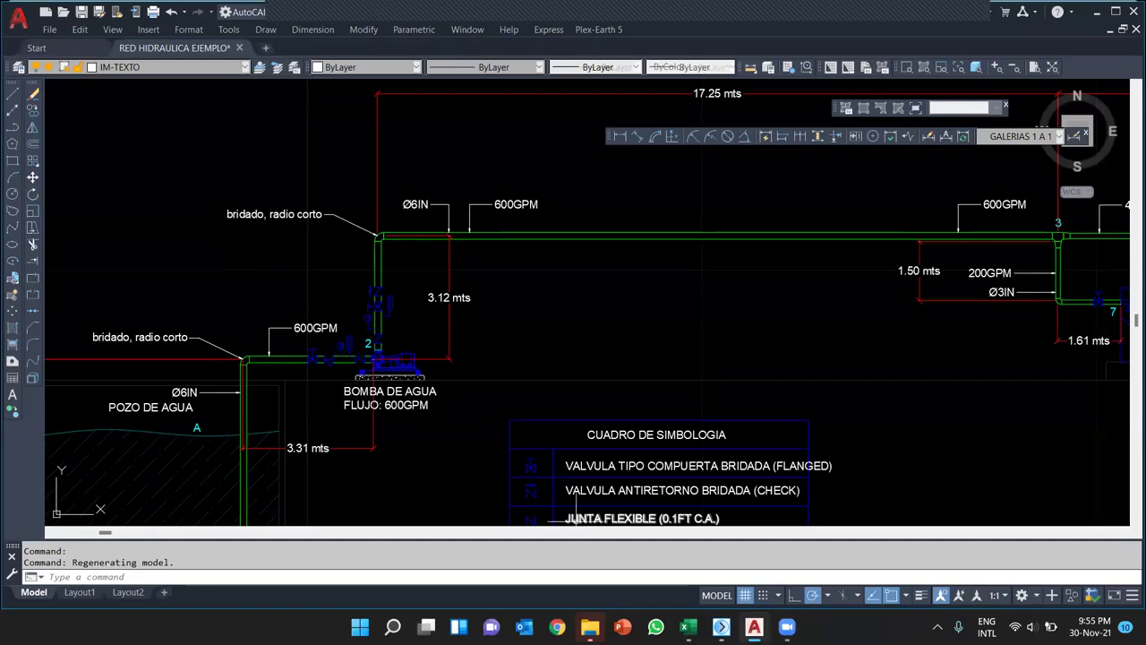
click(722, 628)
click(502, 312)
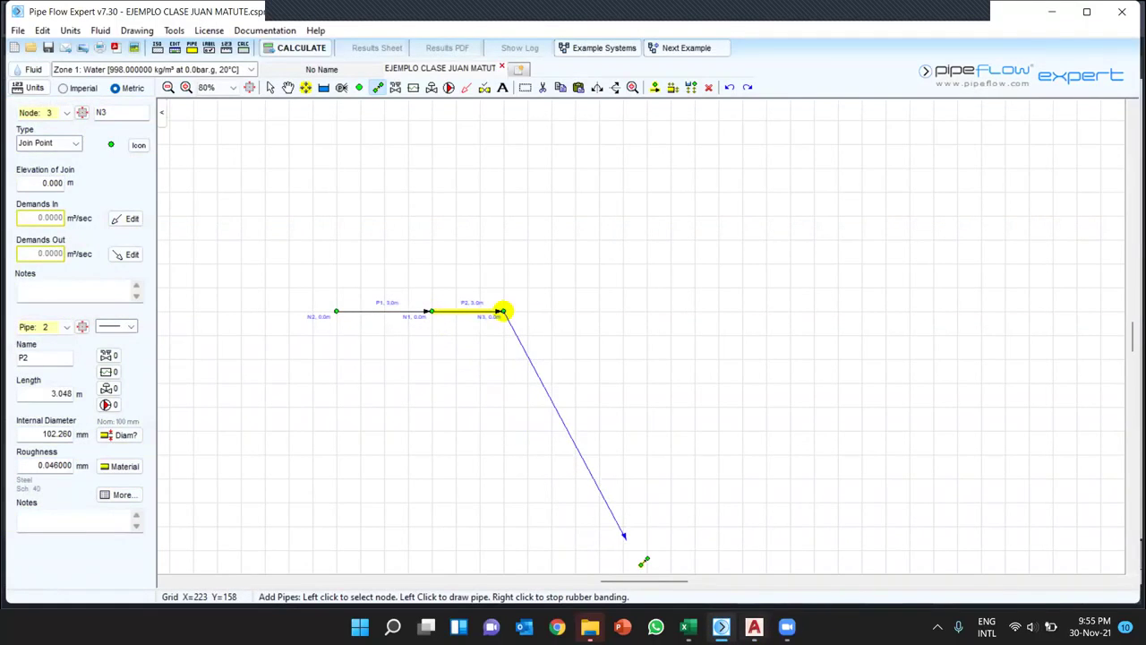
click(754, 627)
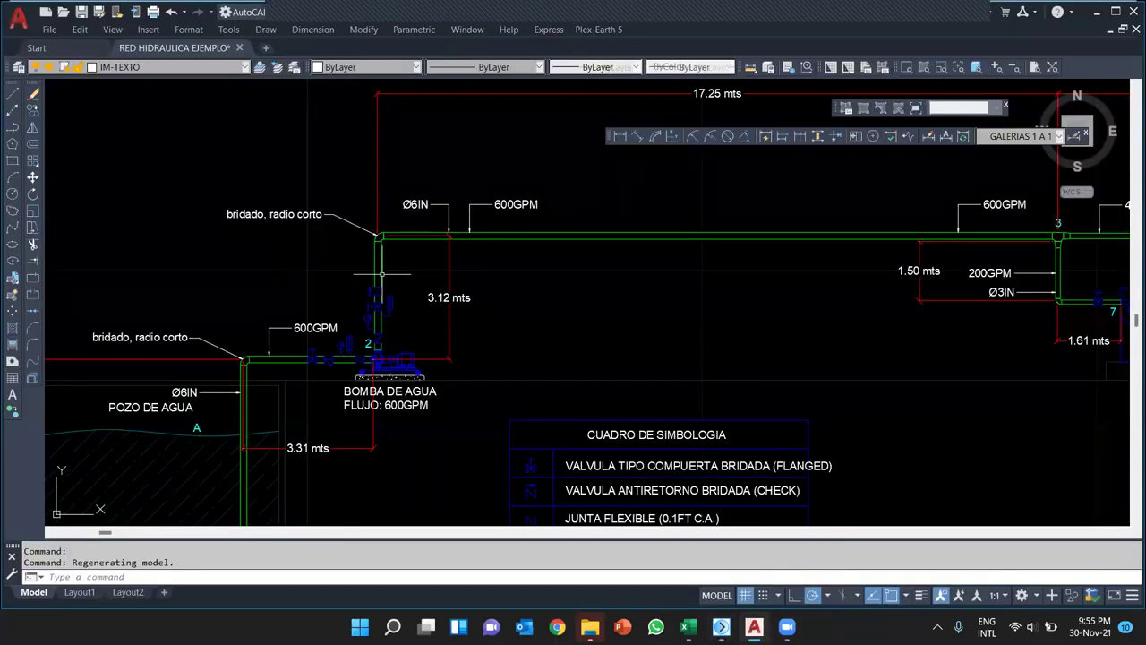
scroll(327, 362, down, 4)
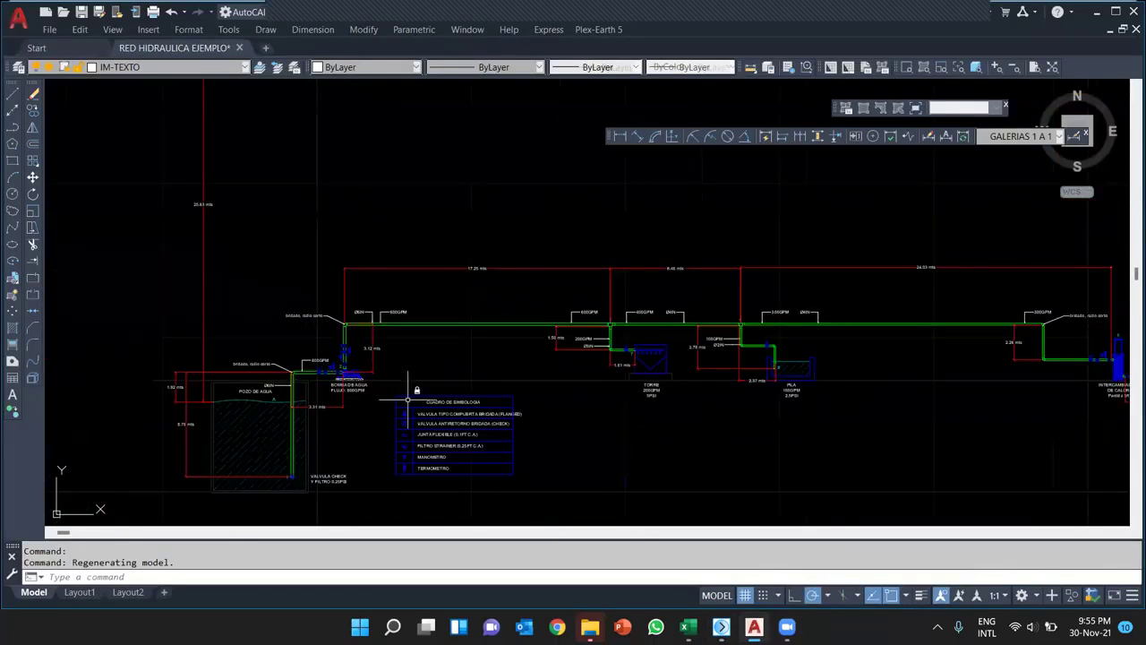
click(721, 626)
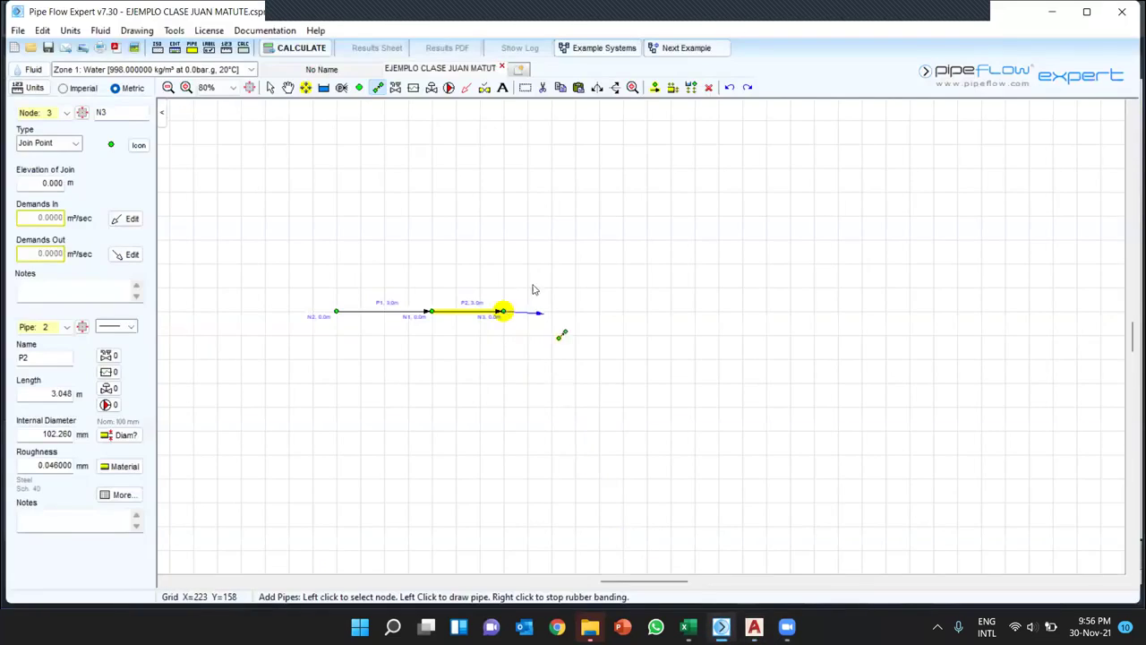
click(504, 219)
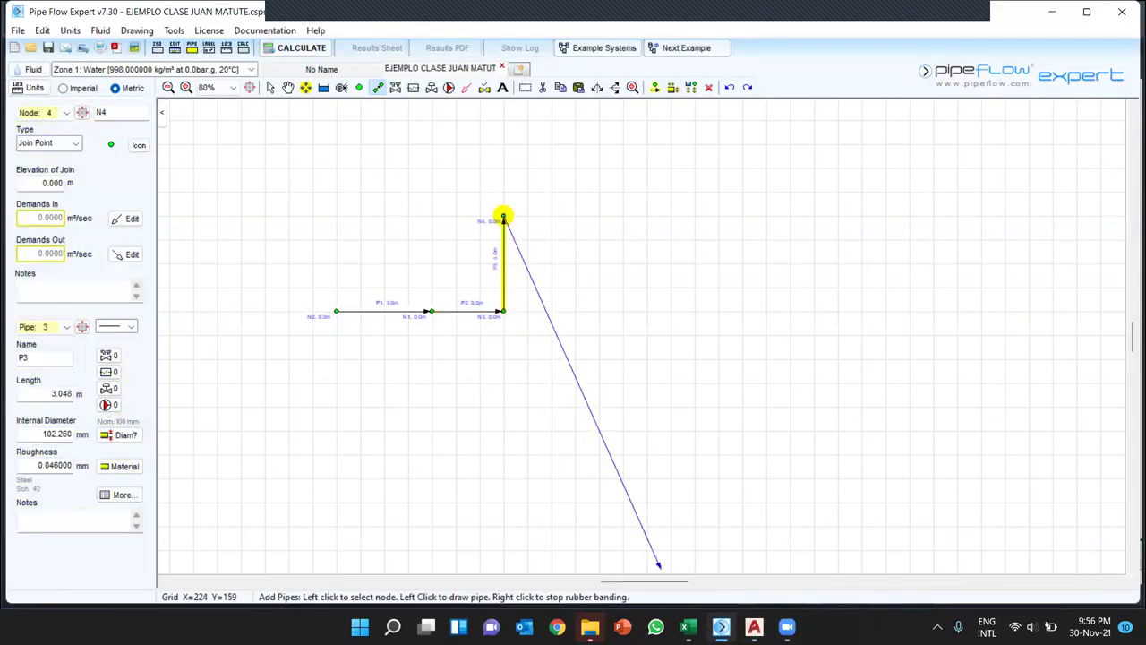
- Following the AutoCAD drawing, add two consecutive horizontal pipes from the riser's top for the main up to branch points 3 and 4
click(753, 627)
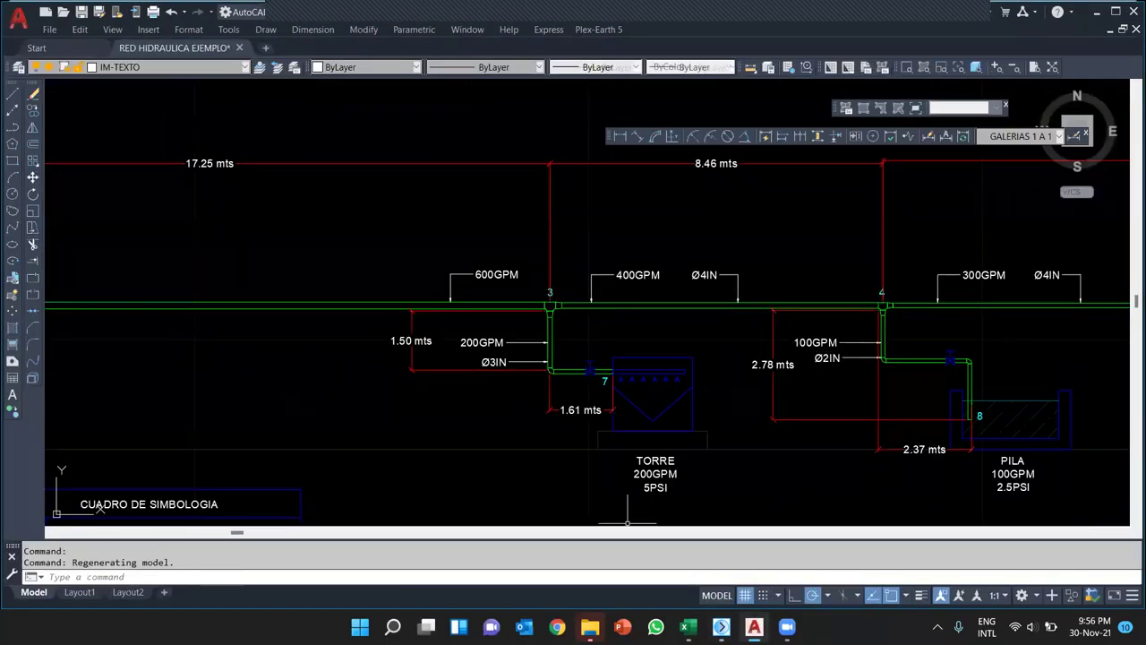
click(721, 627)
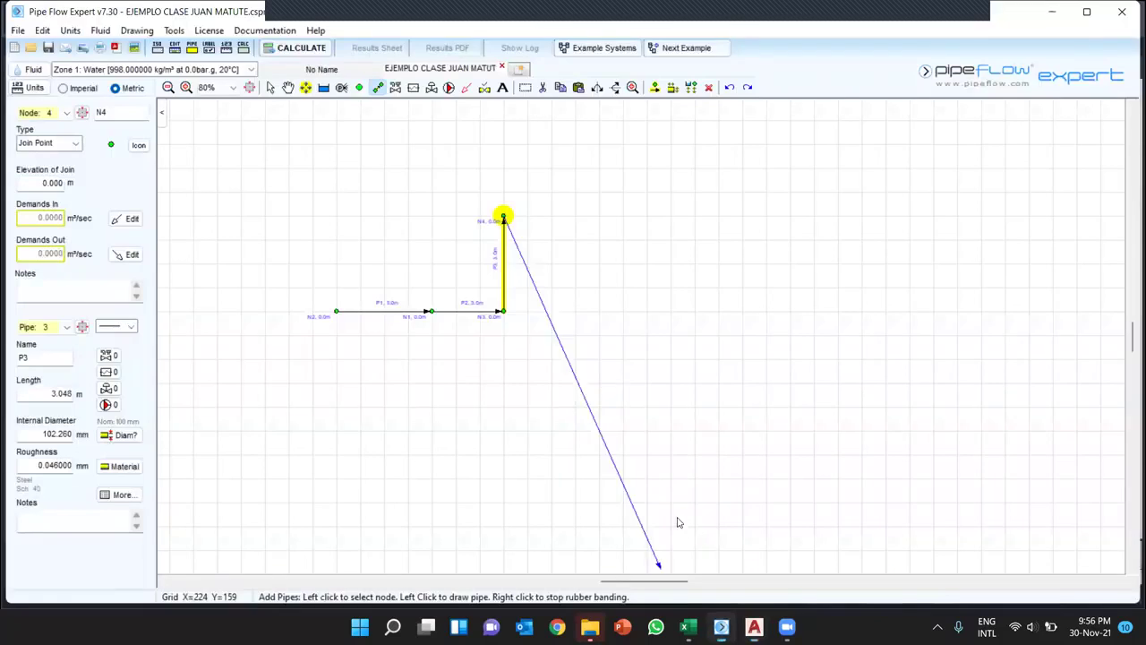
click(708, 234)
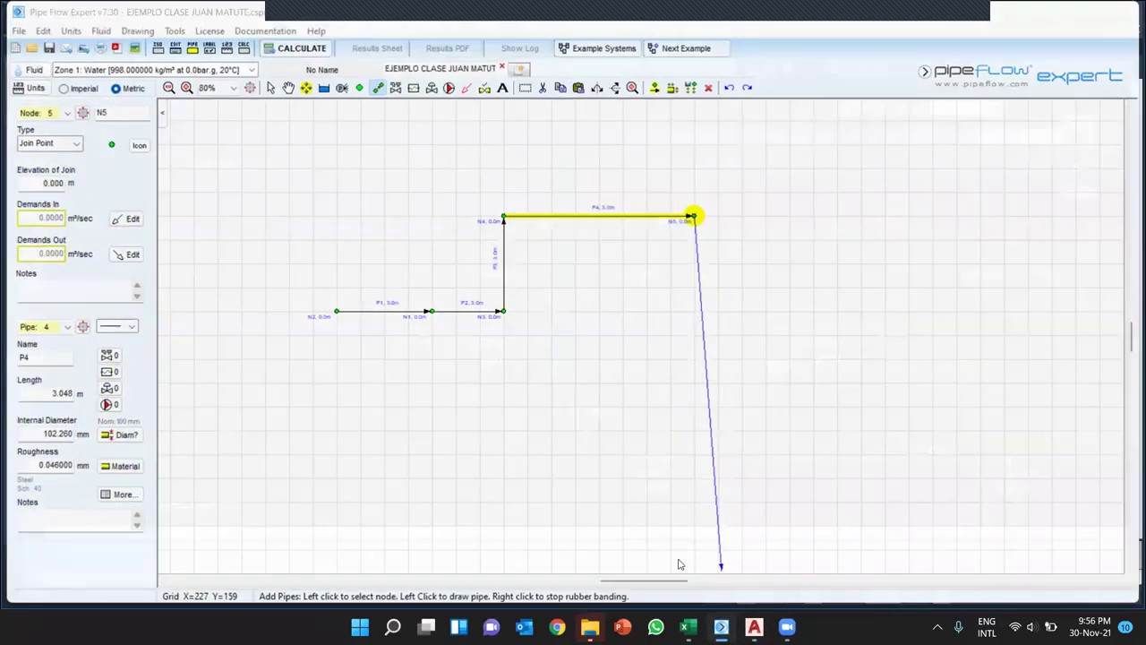
click(753, 627)
scroll(438, 332, down, 2)
scroll(438, 332, up, 3)
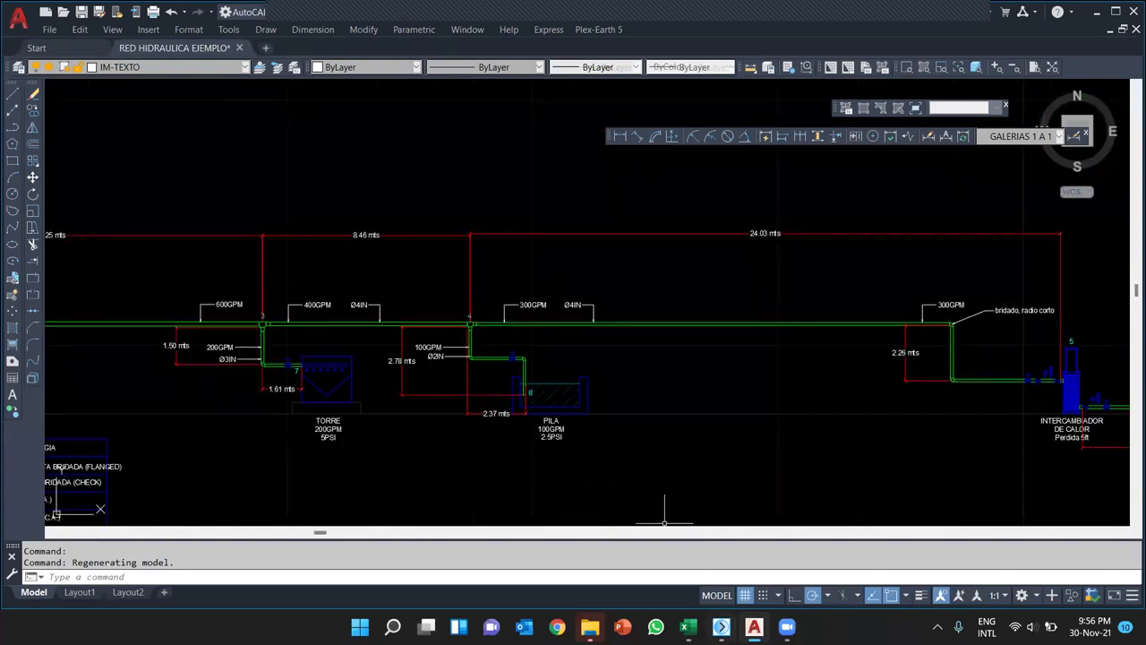
key(alt+Tab)
click(836, 217)
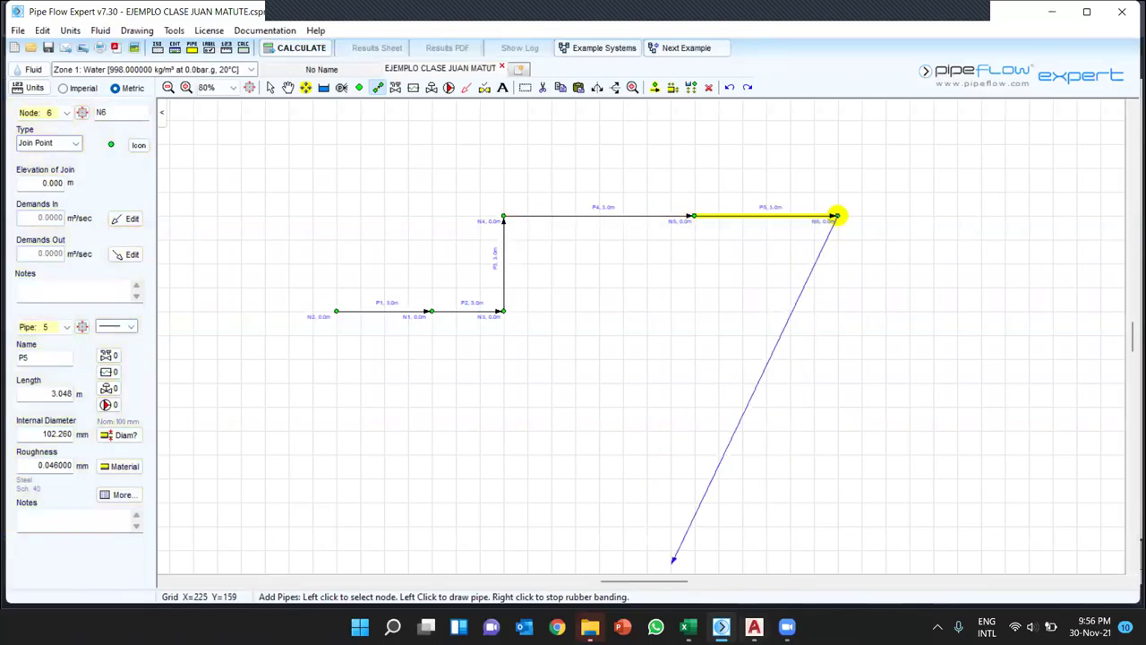
- Check the heat exchanger stretch in AutoCAD, and continue the main with a horizontal pipe plus a short one for the exchanger
key(alt+Tab)
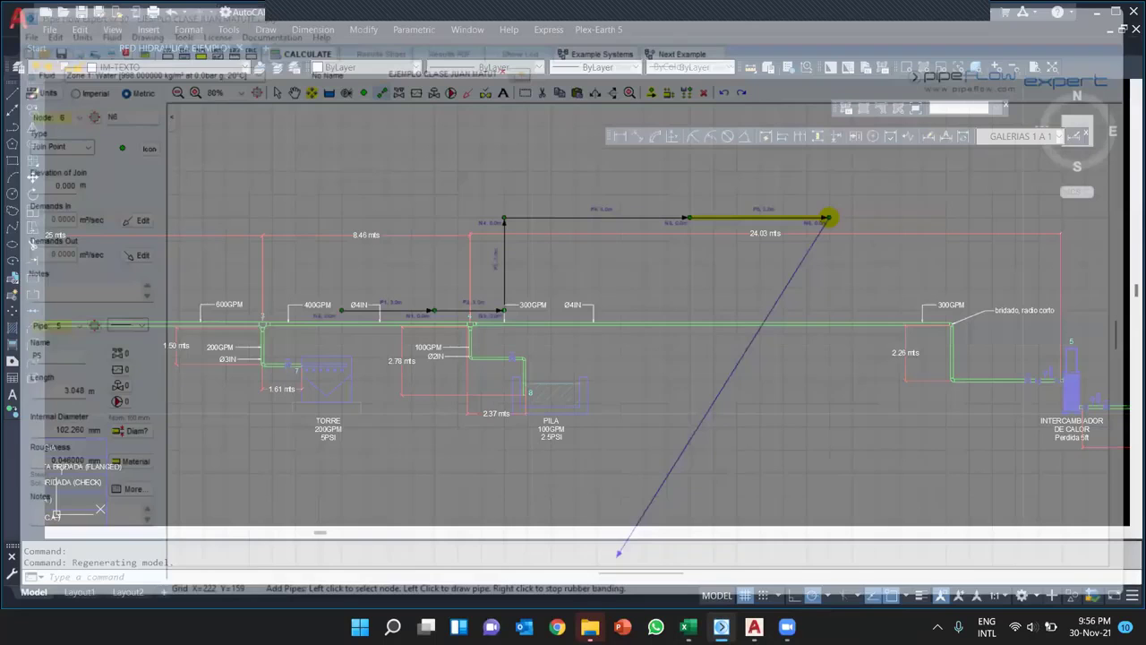
scroll(797, 362, up, 2)
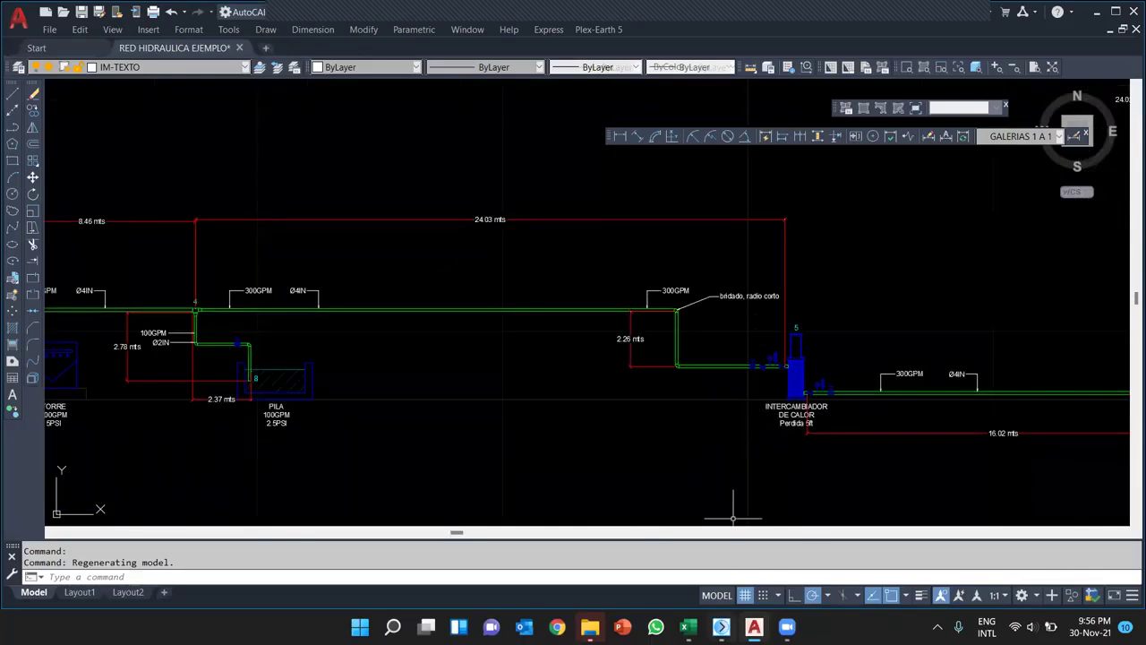
click(721, 627)
scroll(488, 345, down, 2)
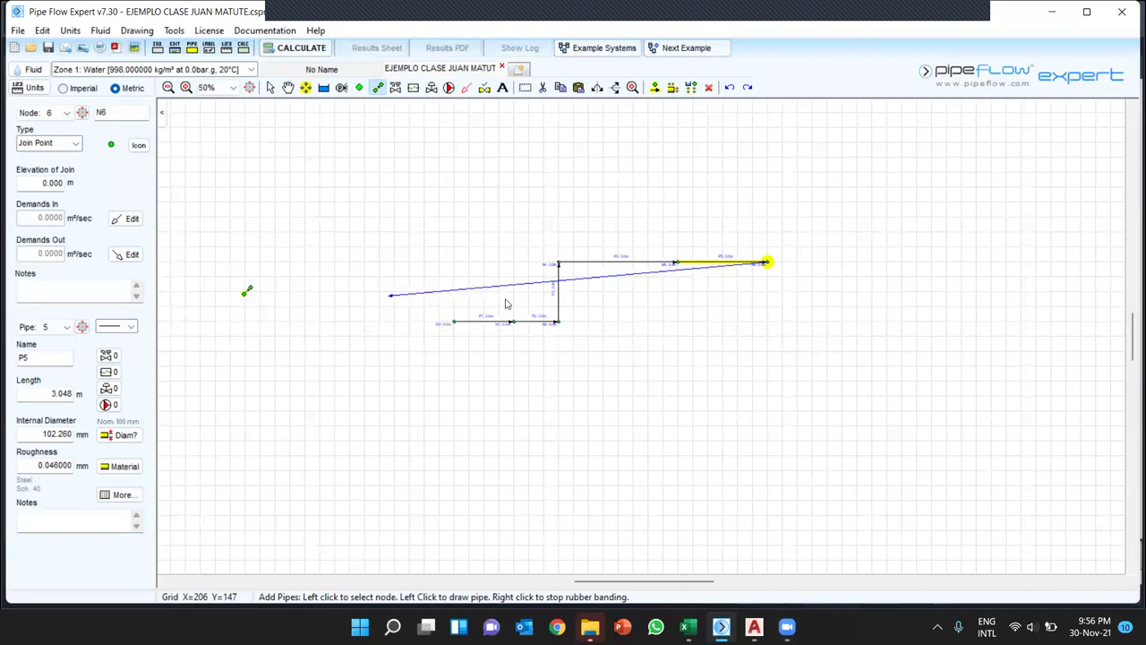
scroll(931, 269, up, 3)
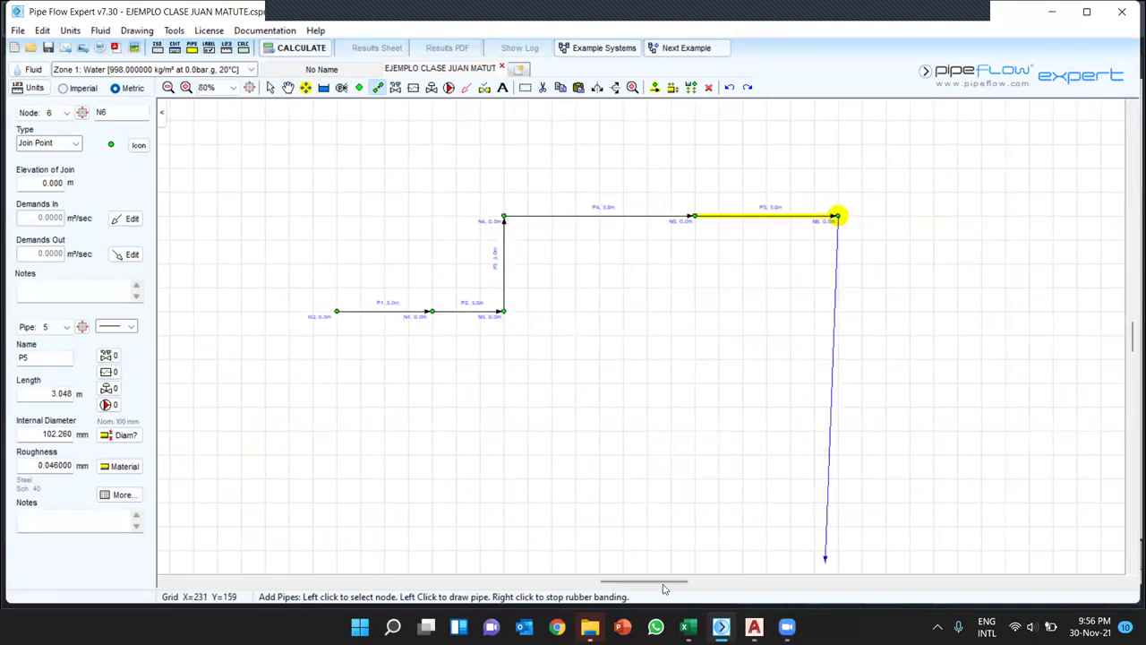
mouse_move(710, 583)
mouse_down()
mouse_move(748, 583)
mouse_move(708, 583)
mouse_up()
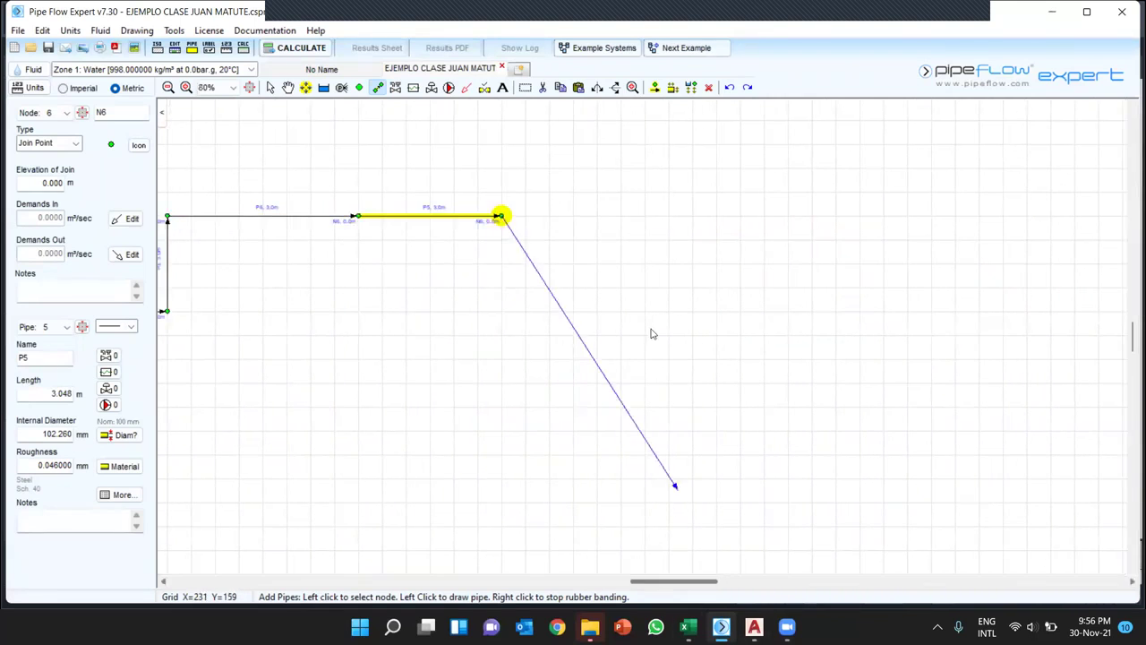
click(669, 220)
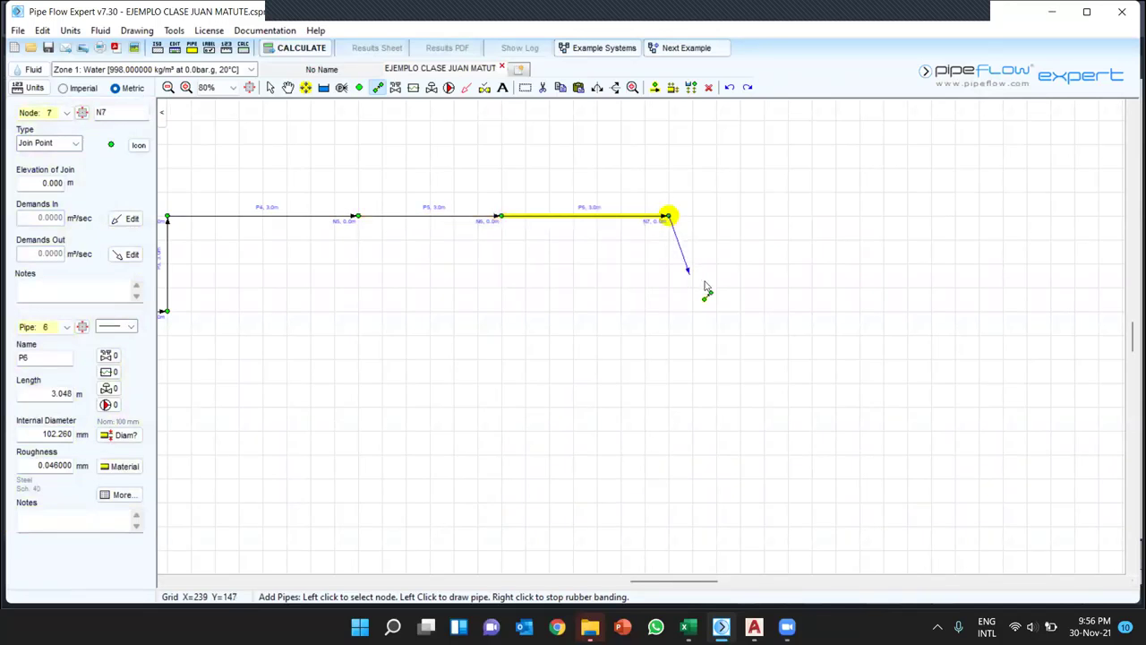
click(717, 221)
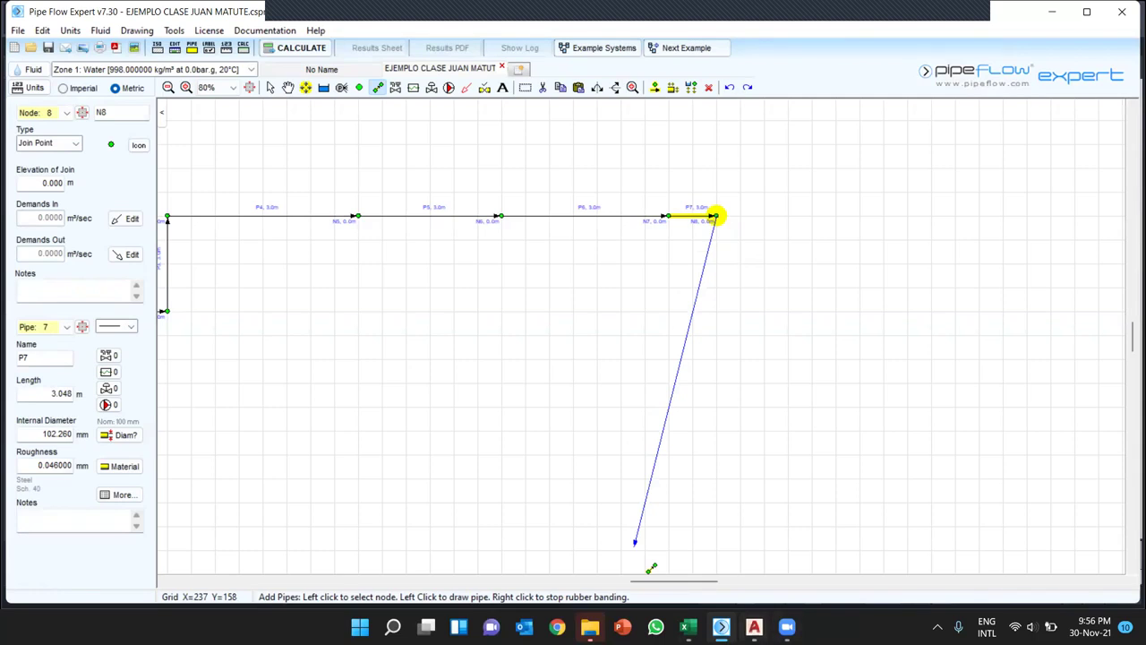
- Check the hot-water tank's feed line in AutoCAD, and add a horizontal pipe after the short exchanger pipe in Pipe Flow Expert
key(alt+Tab)
scroll(486, 414, down, 4)
scroll(535, 271, up, 4)
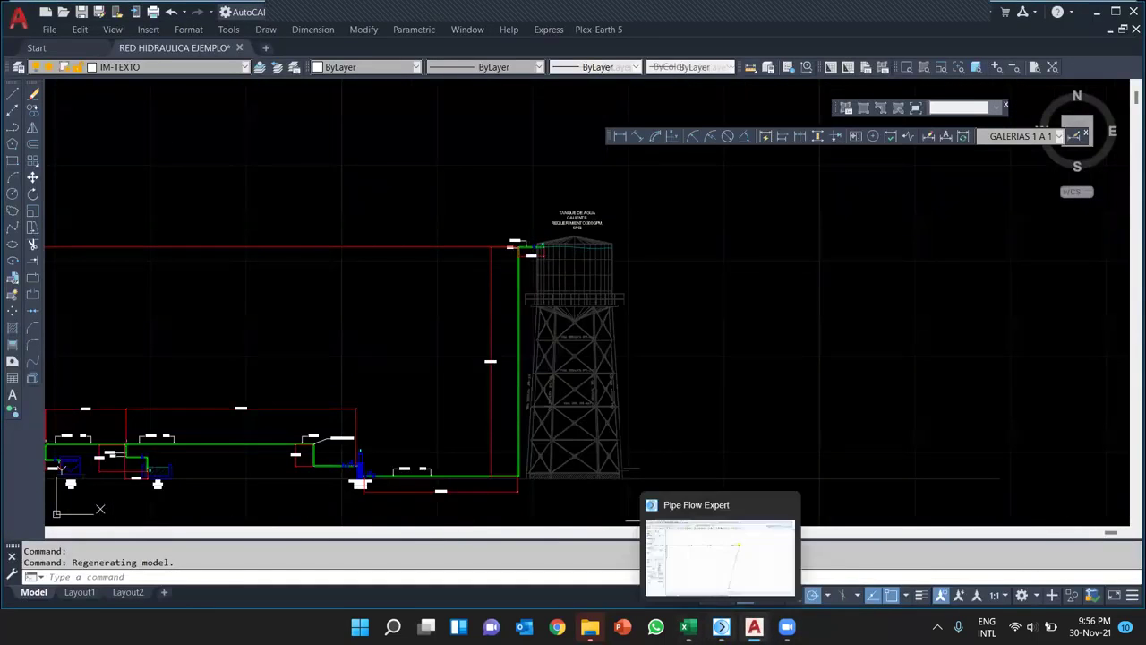
click(721, 627)
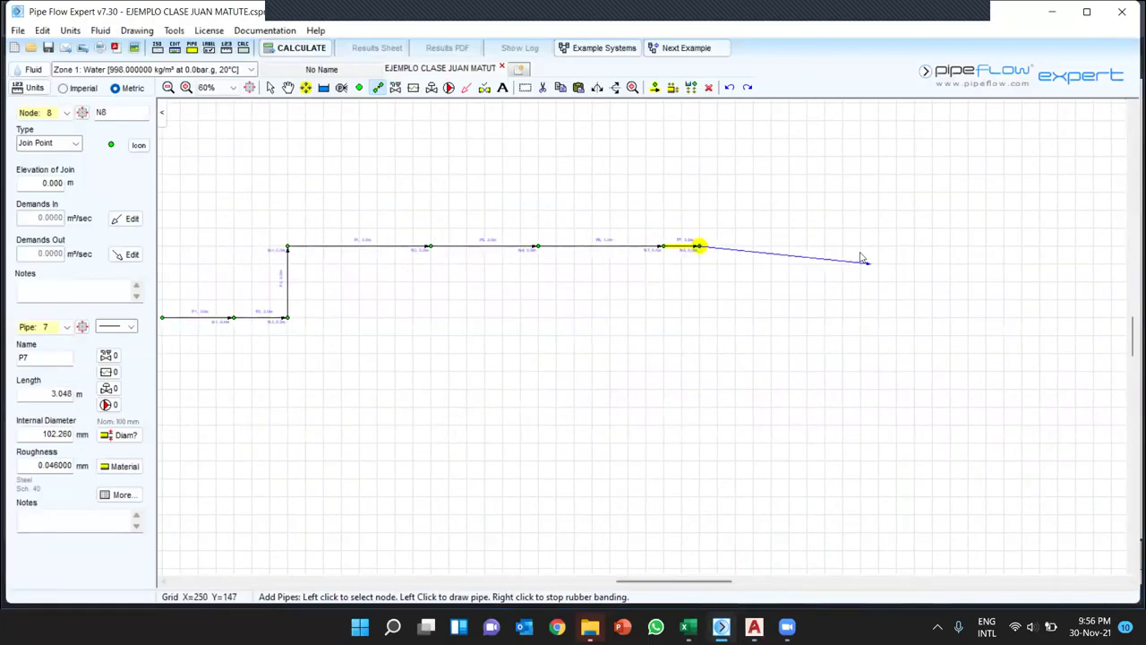
scroll(862, 259, up, 1)
click(818, 239)
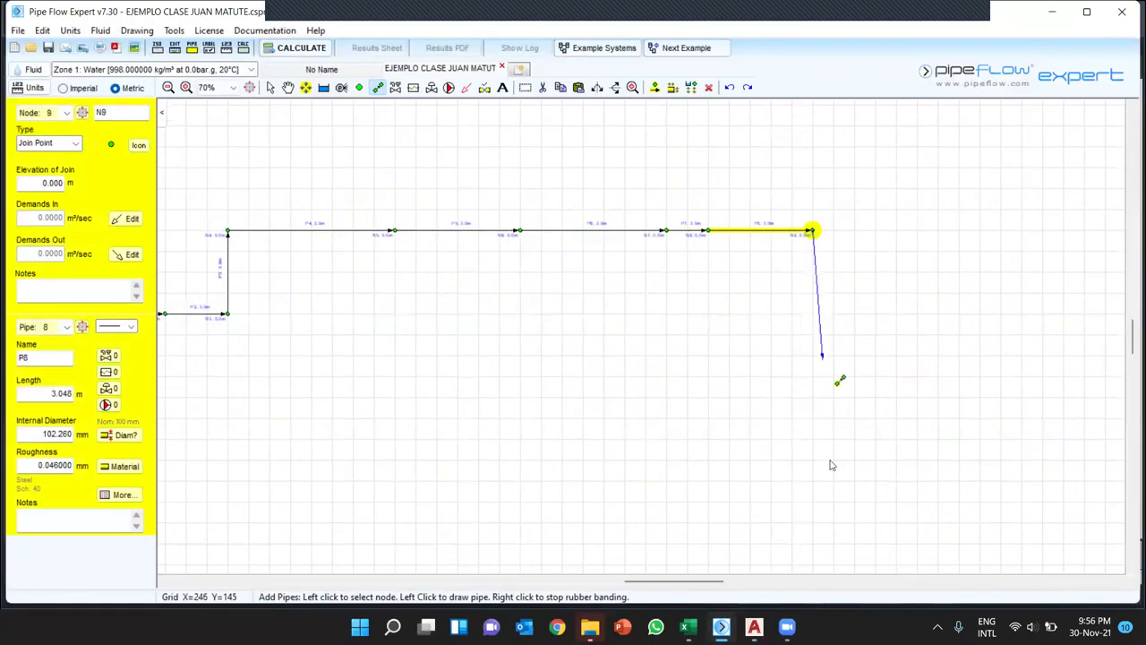
- Draw the tall vertical riser and the short horizontal tank inlet pipe at the main's end, and finish pipe drawing
click(1132, 332)
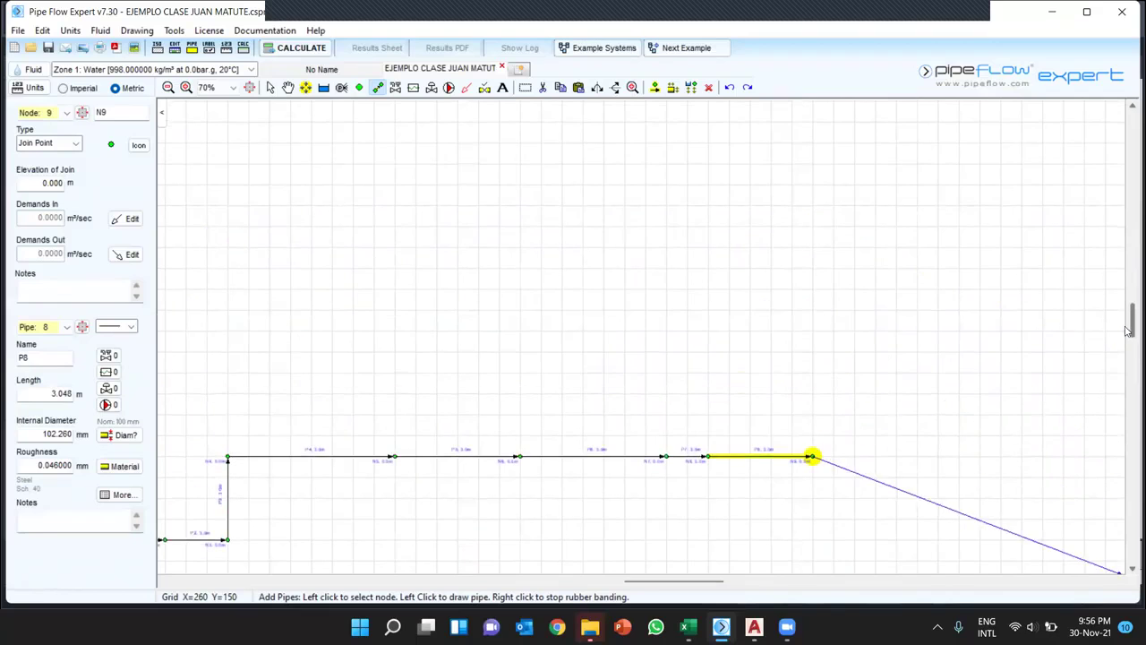
click(813, 230)
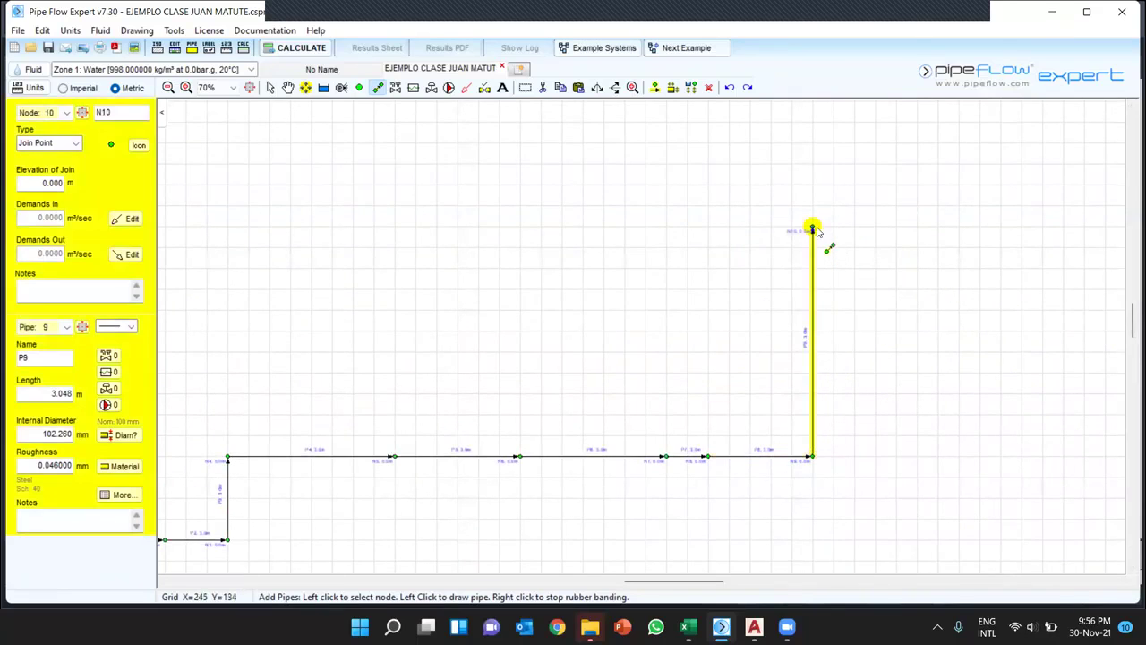
click(853, 227)
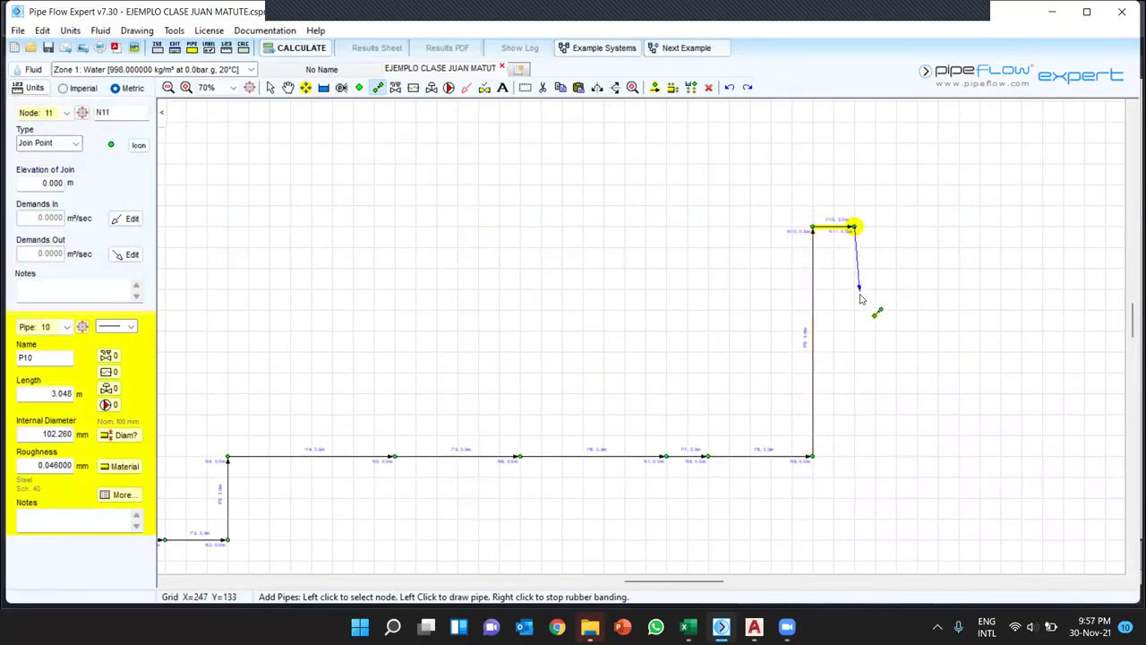
right_click(857, 327)
right_click(857, 340)
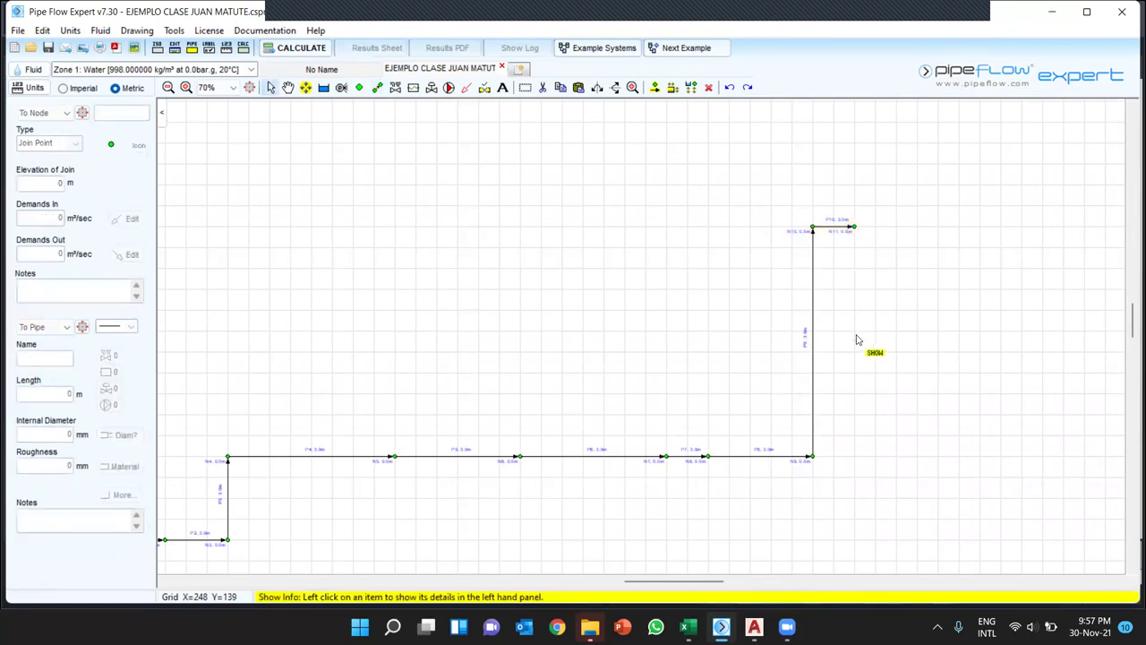
- Switch to AutoCAD to examine the branches from points 3 and 4 to the TORRE and the PILA, and return to Pipe Flow Expert
scroll(699, 385, up, 1)
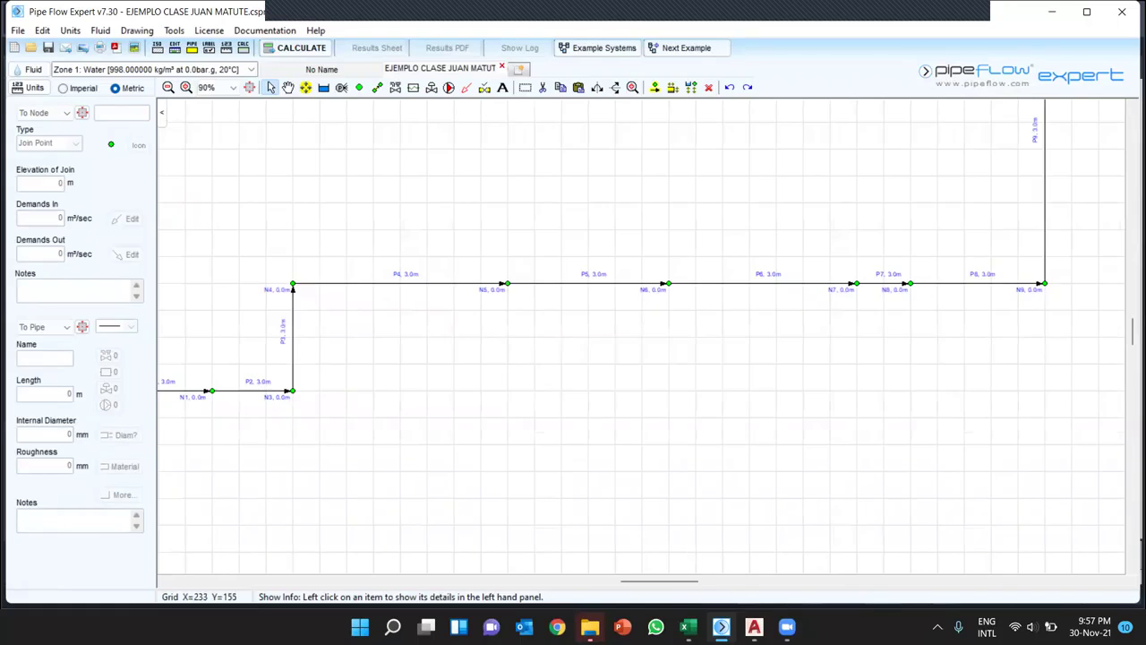
click(754, 626)
scroll(764, 382, down, 2)
scroll(800, 307, down, 3)
scroll(574, 356, up, 6)
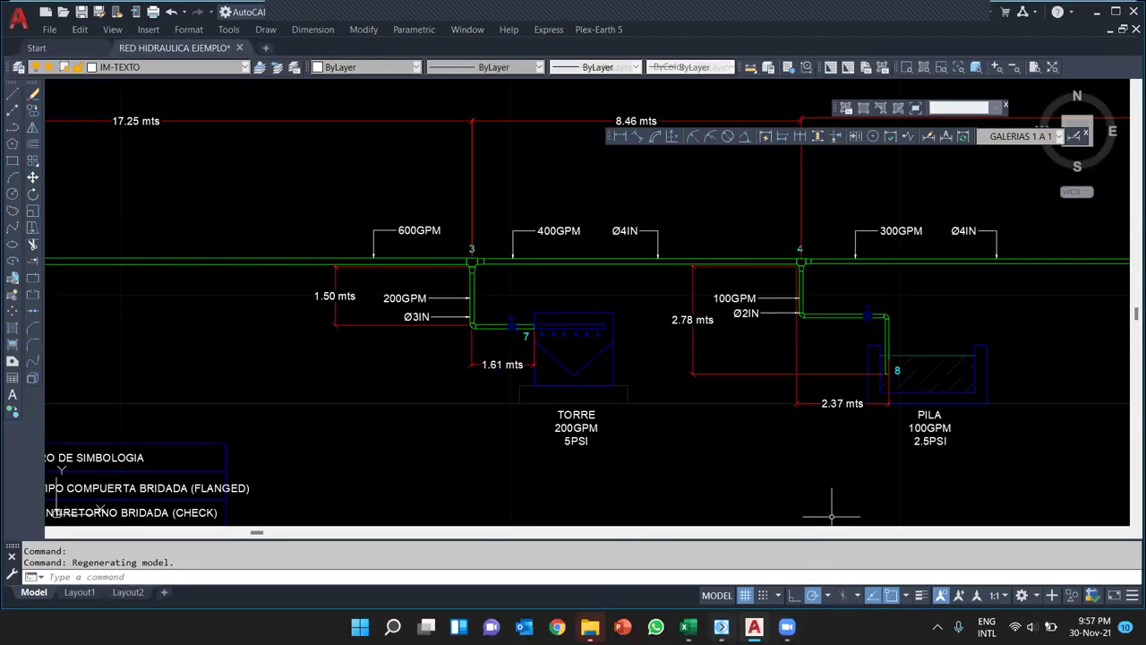
key(alt+Tab)
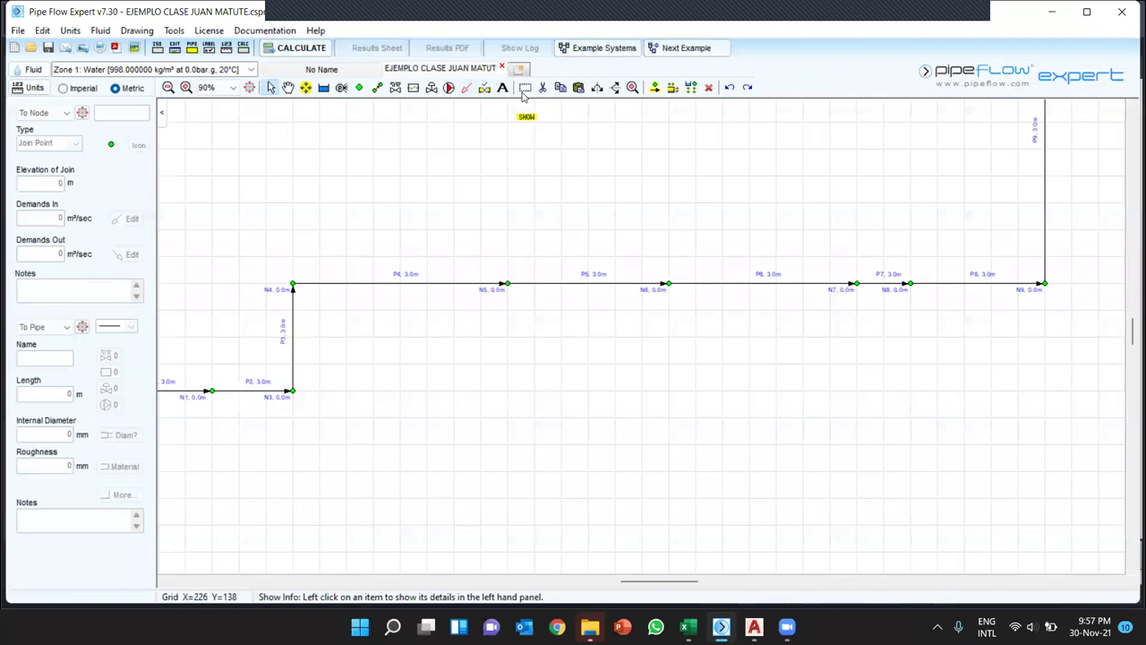
- Draw the first branch off the main at node N5: a vertical drop pipe followed by a short horizontal pipe
click(378, 87)
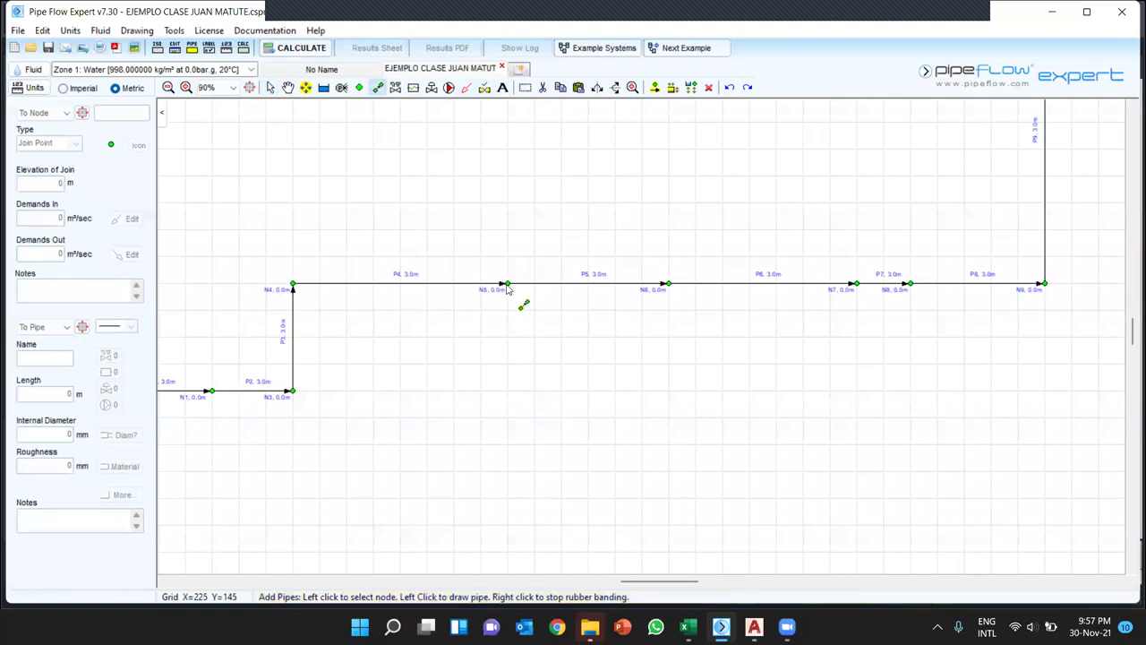
click(507, 284)
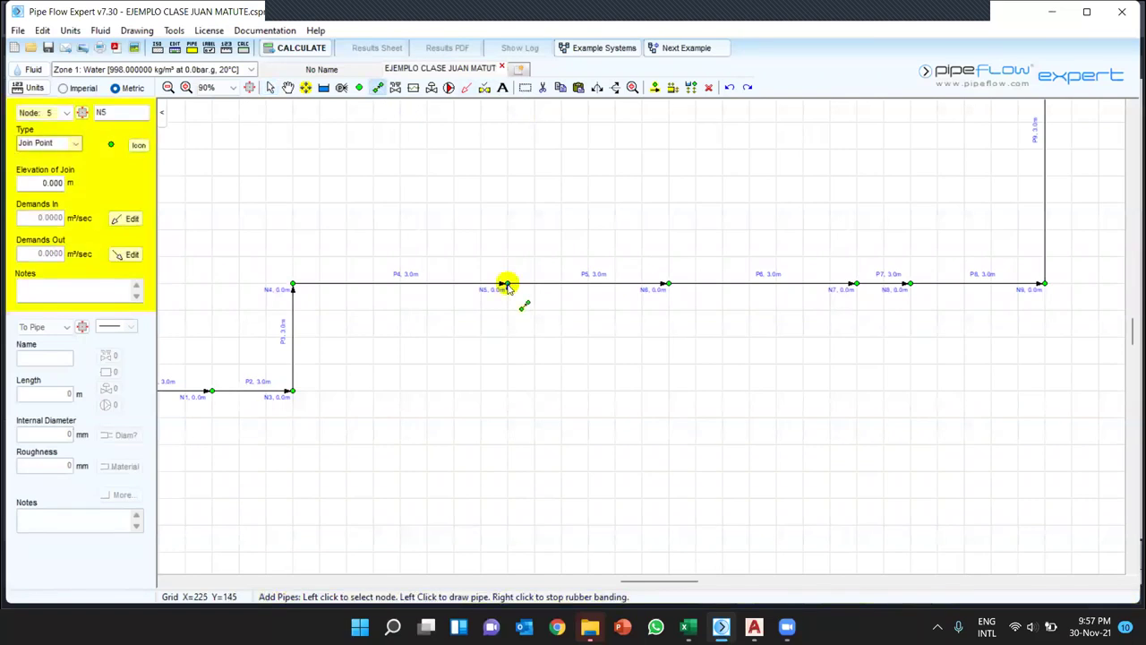
click(507, 363)
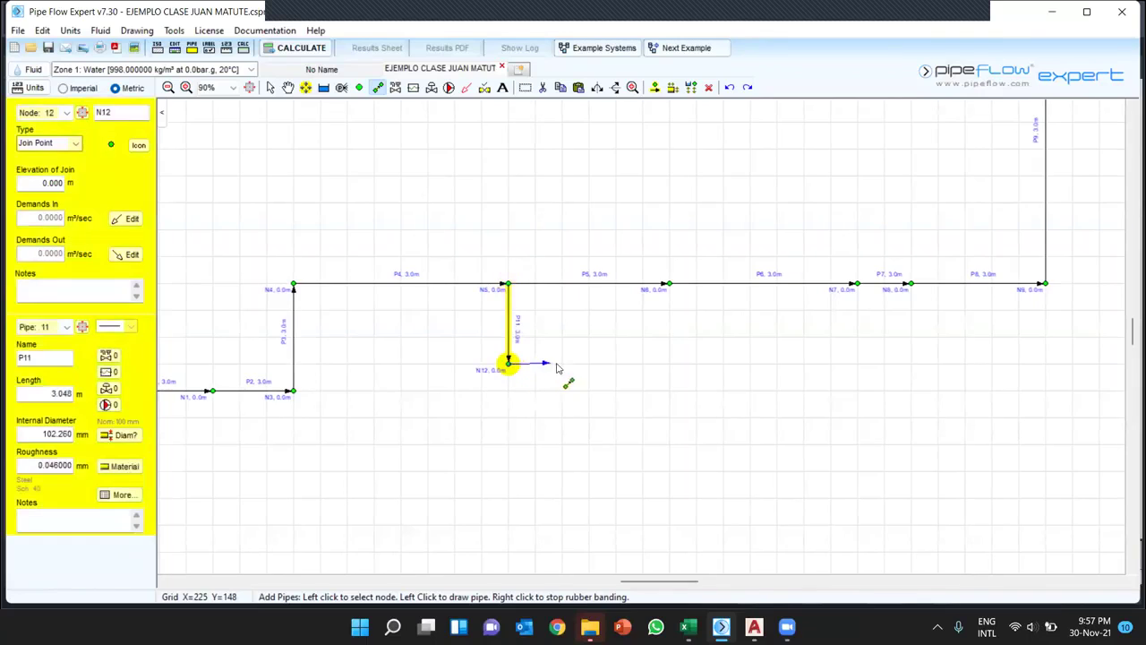
click(559, 363)
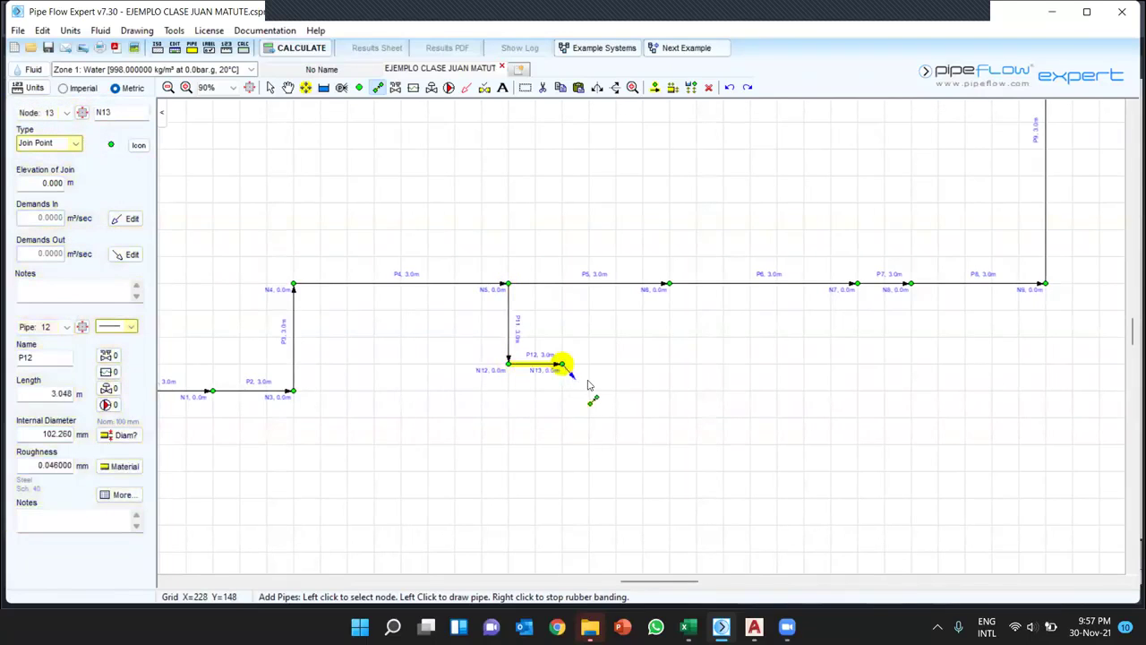
- Draw a matching branch from node N6, with a vertical drop and a short horizontal pipe, and finish pipe drawing
click(670, 285)
click(669, 363)
click(721, 365)
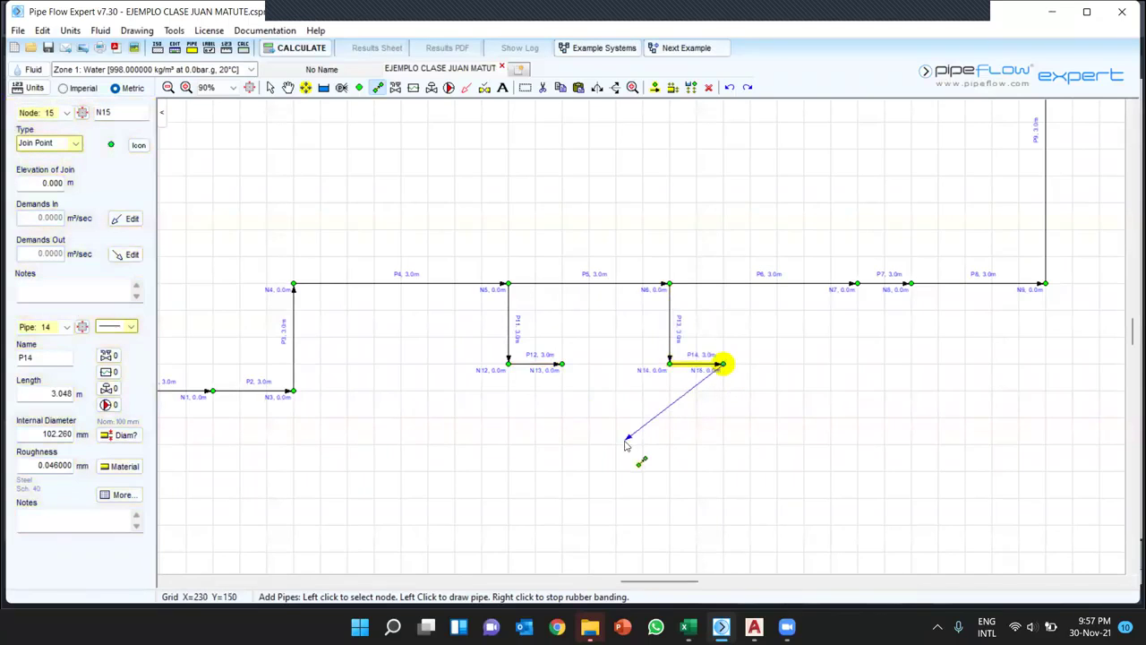
scroll(607, 330, down, 5)
right_click(596, 391)
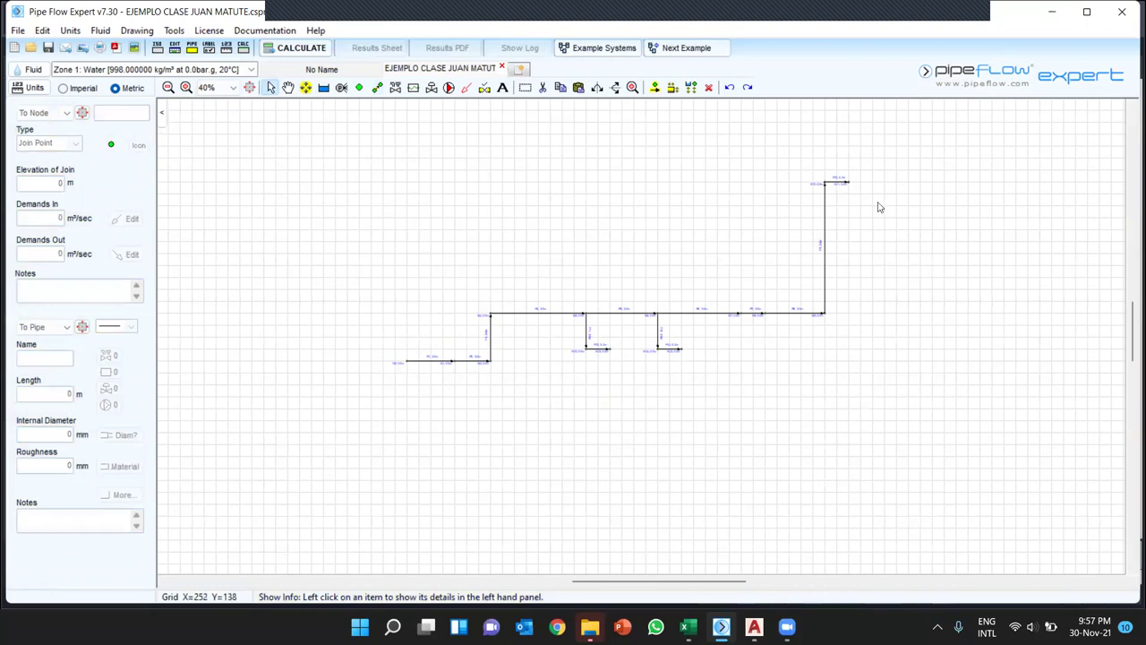
- Switch to AutoCAD and examine the overall network layout from the well to the elevated tank against the drawn pipes
scroll(792, 200, up, 4)
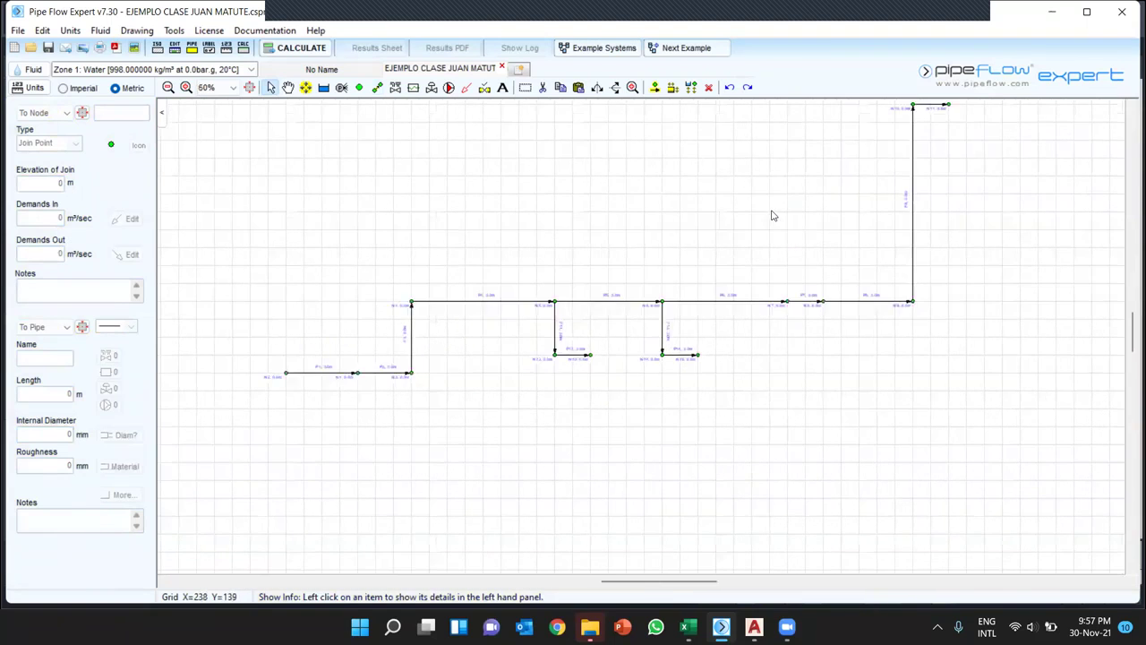
click(753, 627)
scroll(643, 416, down, 3)
scroll(643, 417, down, 4)
scroll(701, 430, up, 4)
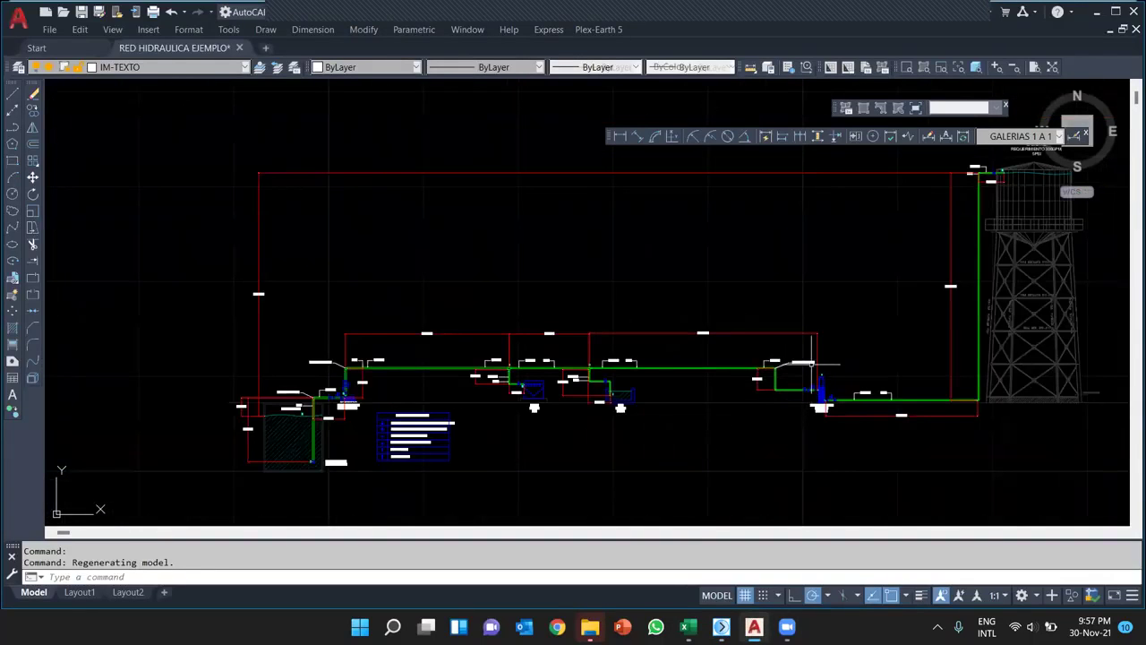